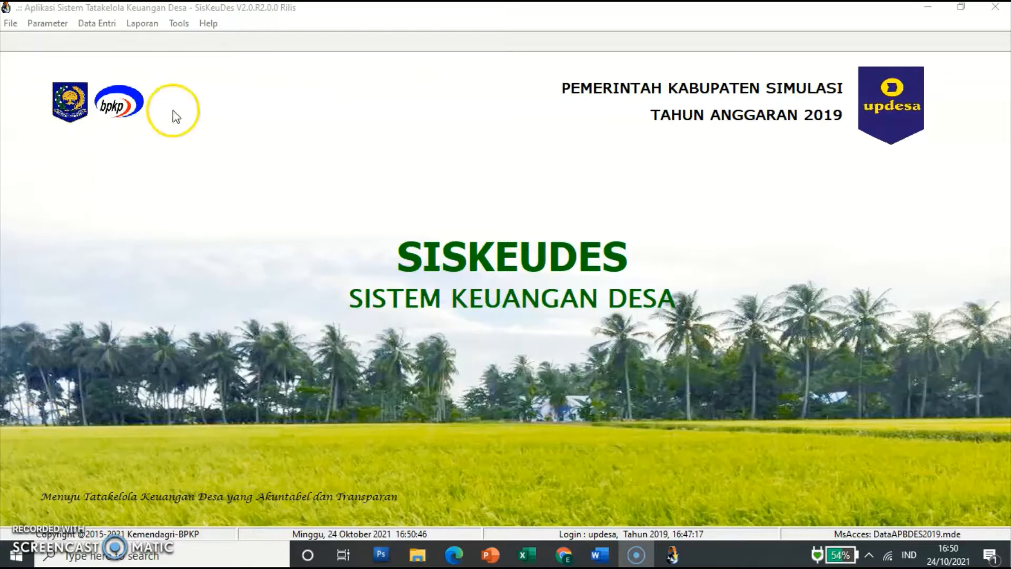
Step: Open the SPP Kegiatan window under Penatausahaan and switch to the Panjar Kegiatan form
{"action": "left_click", "coordinate": [107, 30]}
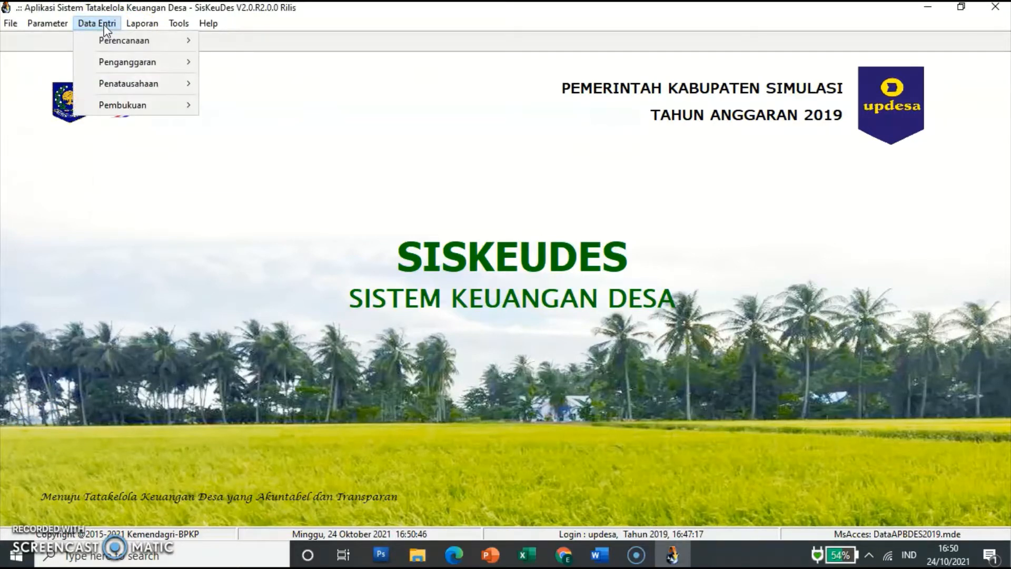
{"action": "left_click", "coordinate": [148, 82]}
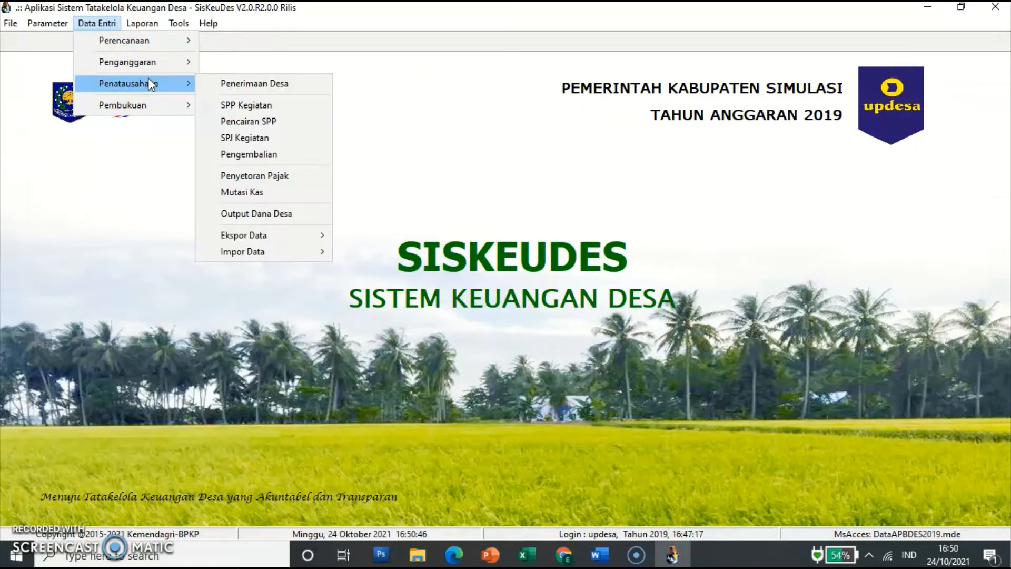
{"action": "left_click", "coordinate": [259, 107]}
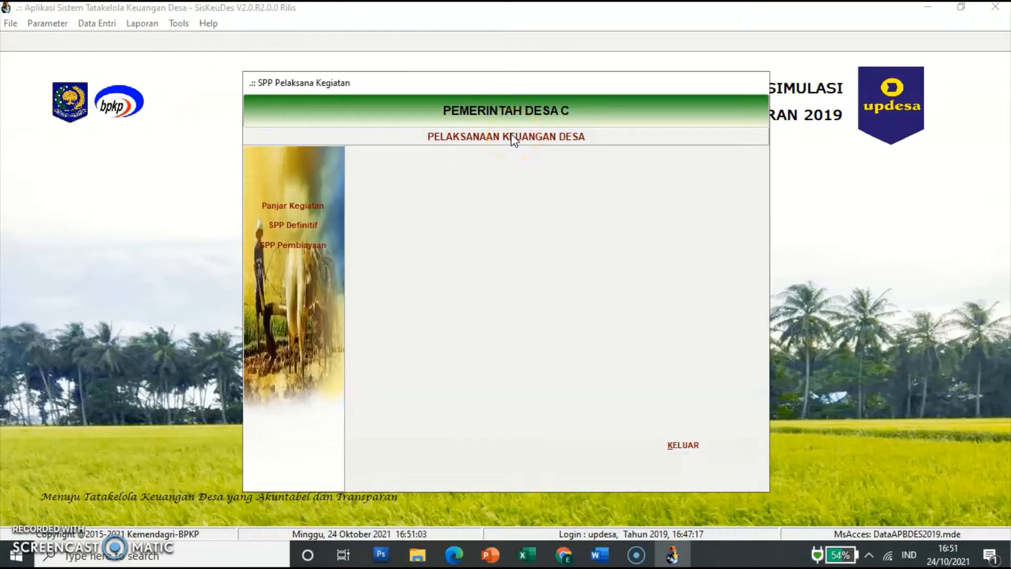
{"action": "left_click", "coordinate": [316, 206]}
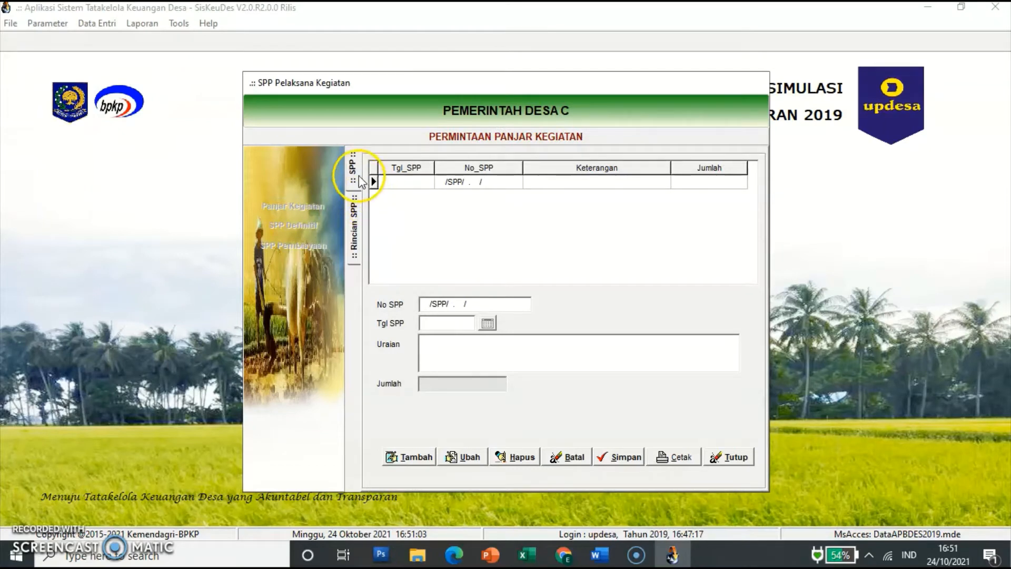
Step: Start a new advance request, auto-numbered 0001/SPP/02.2001/2019
{"action": "left_click", "coordinate": [362, 232]}
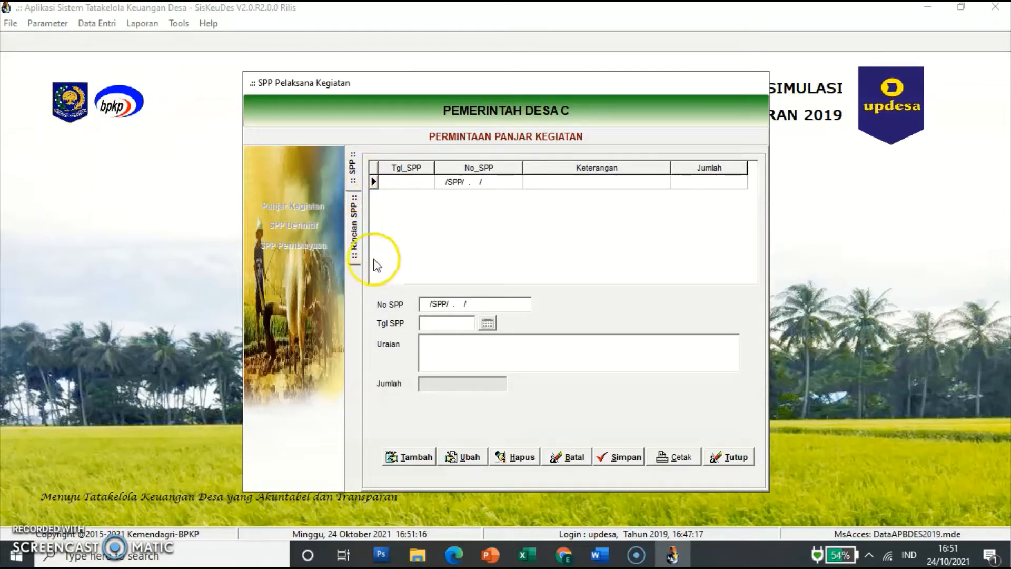
{"action": "left_click", "coordinate": [419, 457]}
{"action": "left_click", "coordinate": [435, 384]}
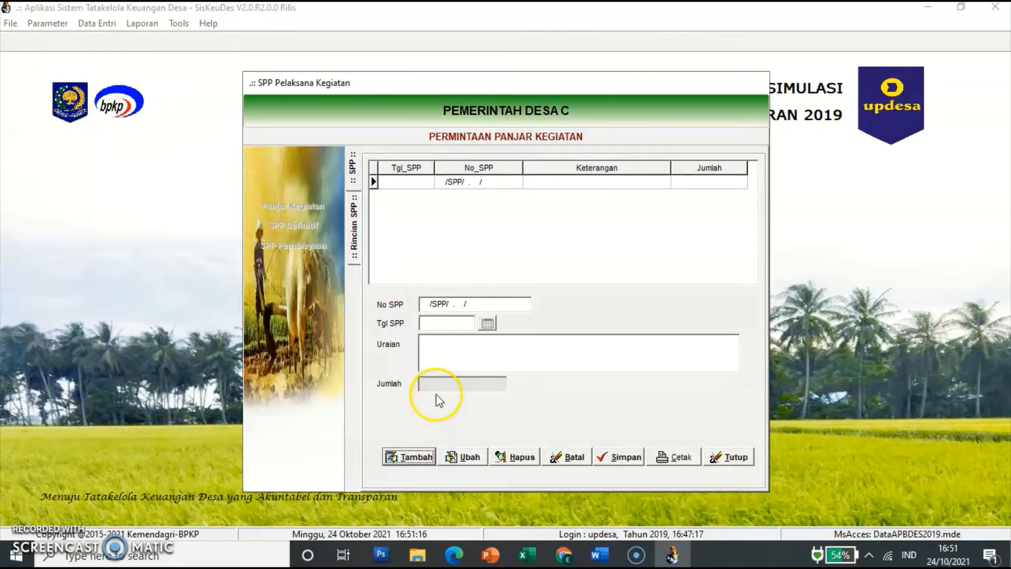
{"action": "left_click", "coordinate": [435, 383]}
Step: Date SPP 0001/SPP/02.2001/2019 22/01/2019, describe it as 'Operasional Kantor Desa', and save
{"action": "left_click", "coordinate": [438, 316]}
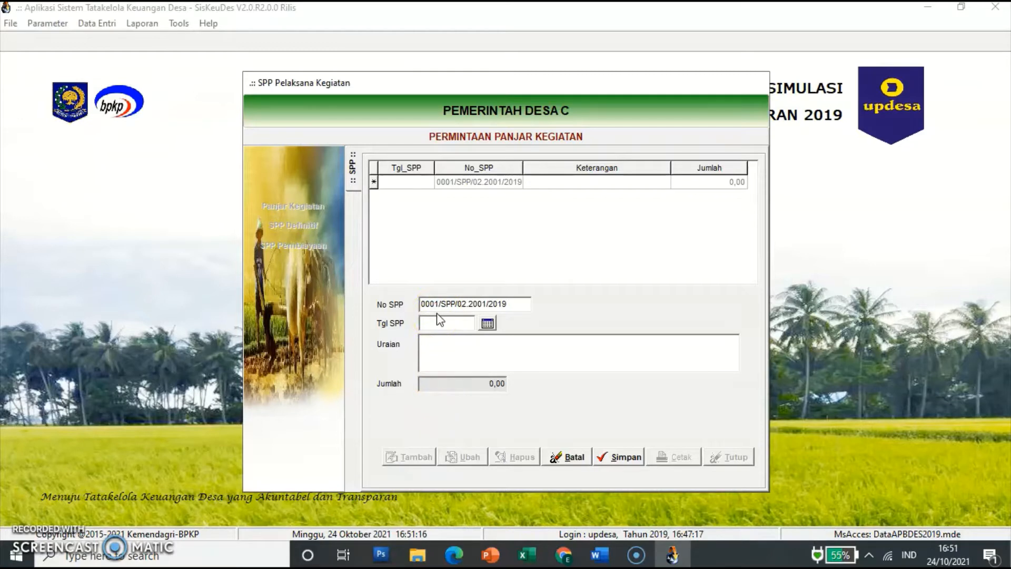
{"action": "left_click", "coordinate": [437, 304]}
{"action": "left_click", "coordinate": [445, 321]}
{"action": "type", "text": "22/01/2019"}
{"action": "left_click", "coordinate": [446, 342]}
{"action": "left_click", "coordinate": [447, 353]}
{"action": "type", "text": "Operasional Kantor "}
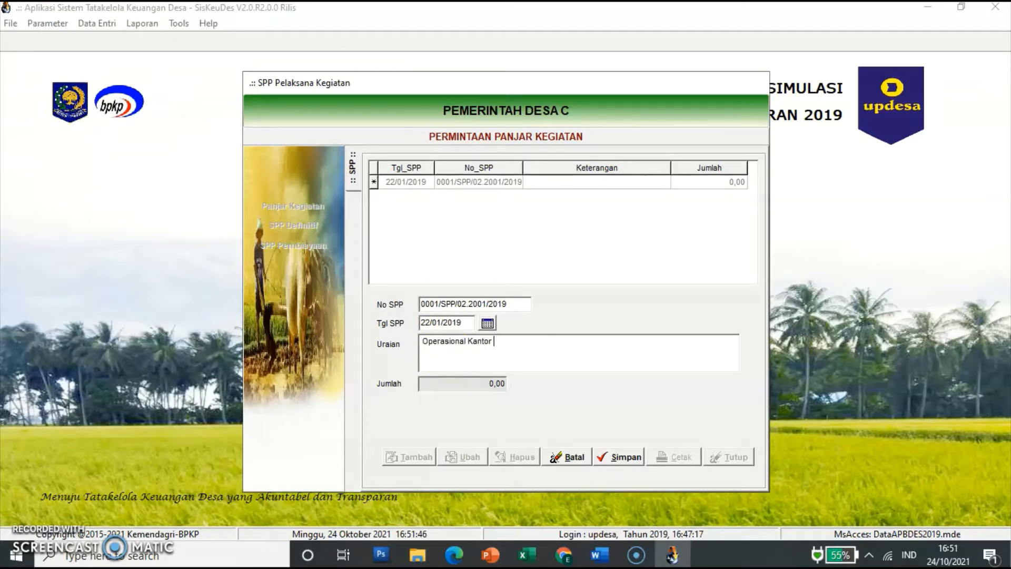
{"action": "type", "text": "Desa"}
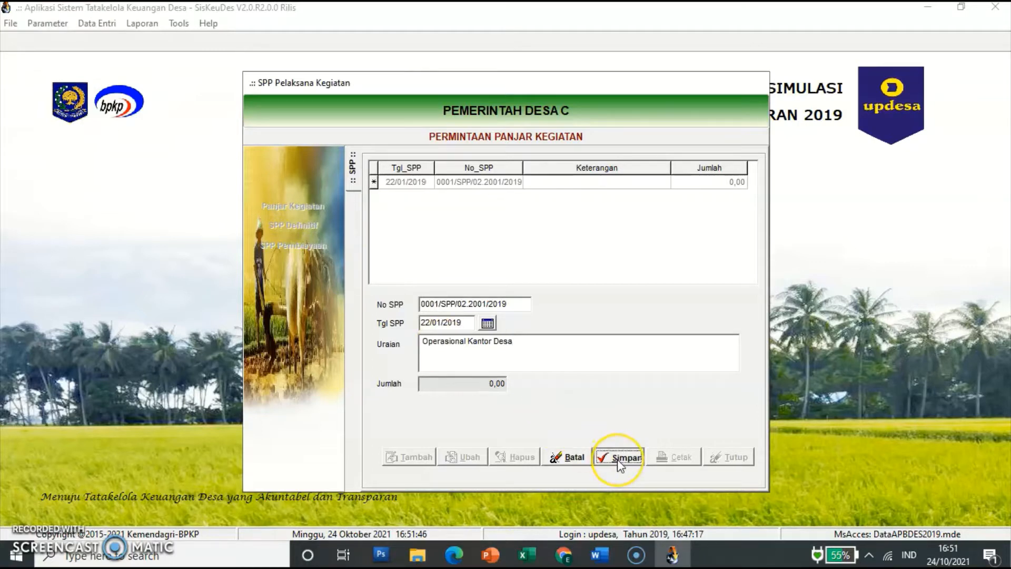
{"action": "left_click", "coordinate": [591, 459]}
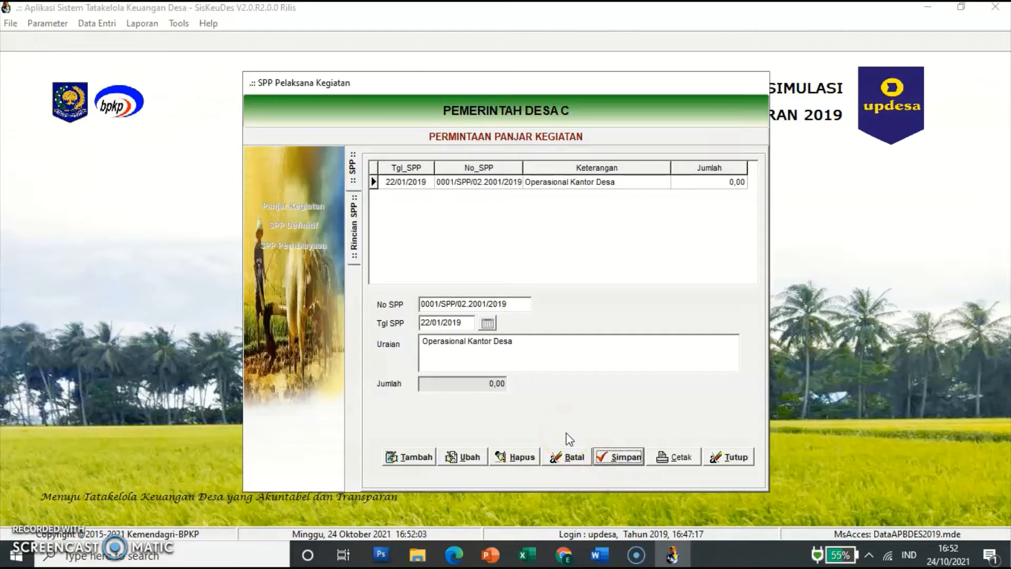
Step: Open the detail lines of SPP 0001 and start a new Rincian SPP line
{"action": "left_click", "coordinate": [410, 185]}
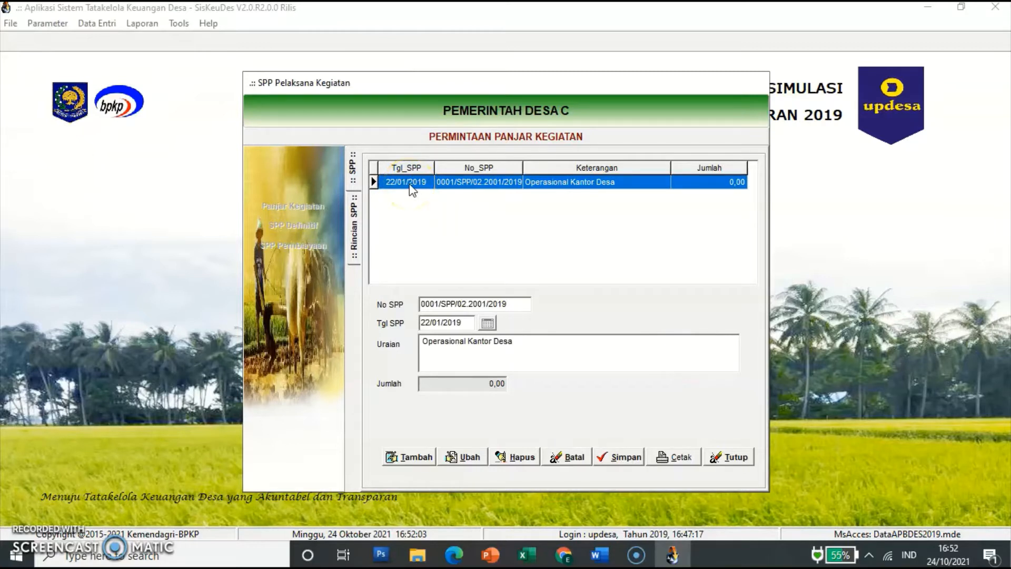
{"action": "double_click", "coordinate": [411, 184]}
{"action": "left_click", "coordinate": [399, 224]}
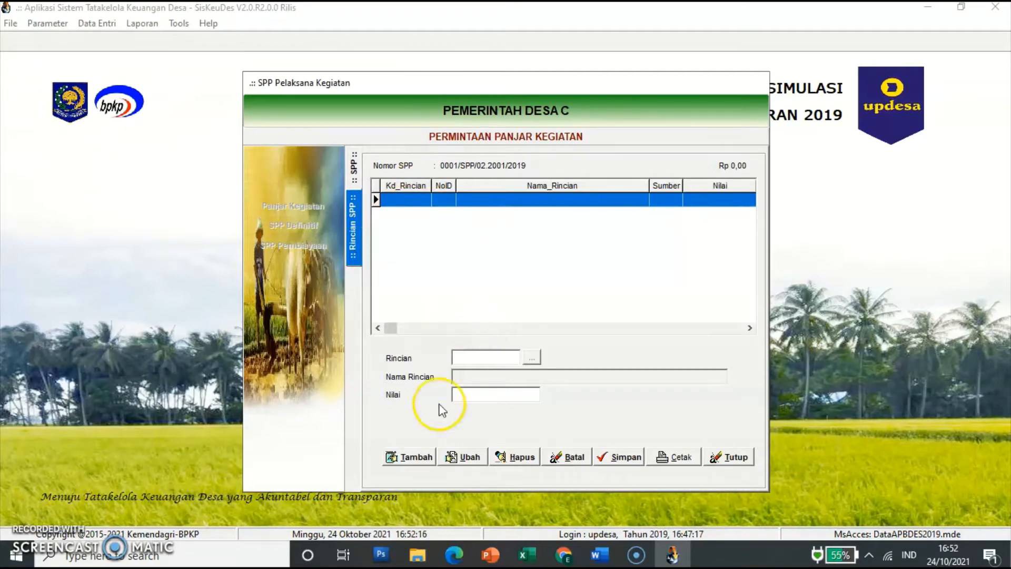
{"action": "left_click", "coordinate": [422, 458]}
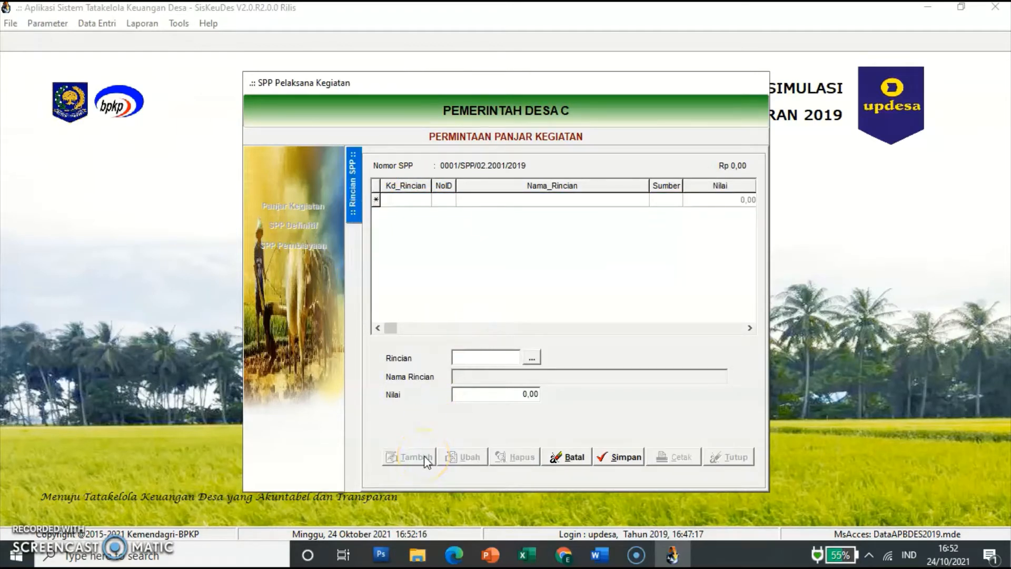
Step: Pick activity 02.2001.01.01.04 and its 5.2.5.01 Belanja Jasa Langganan Listrik account for the line
{"action": "left_click", "coordinate": [534, 359]}
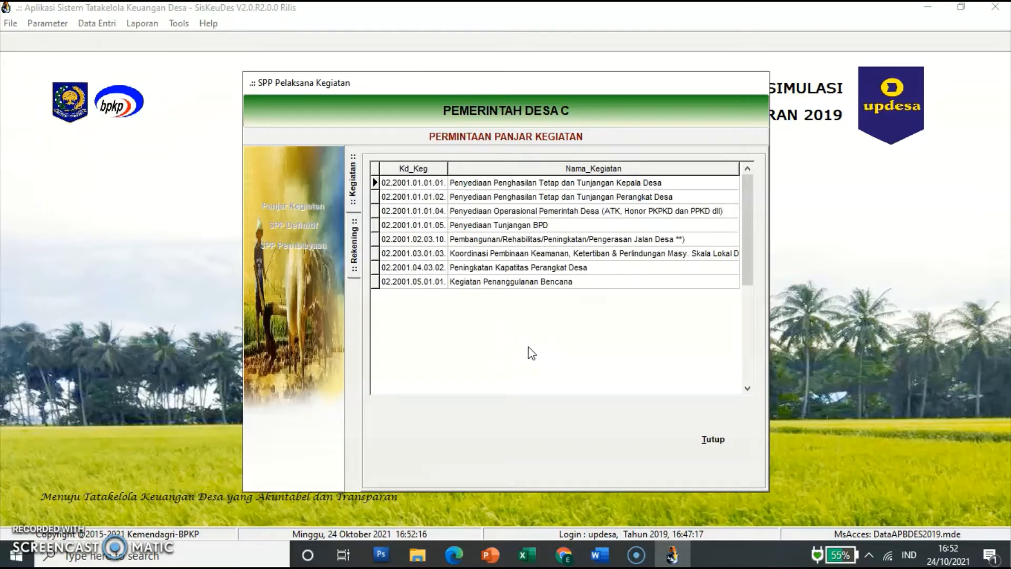
{"action": "left_click", "coordinate": [501, 210]}
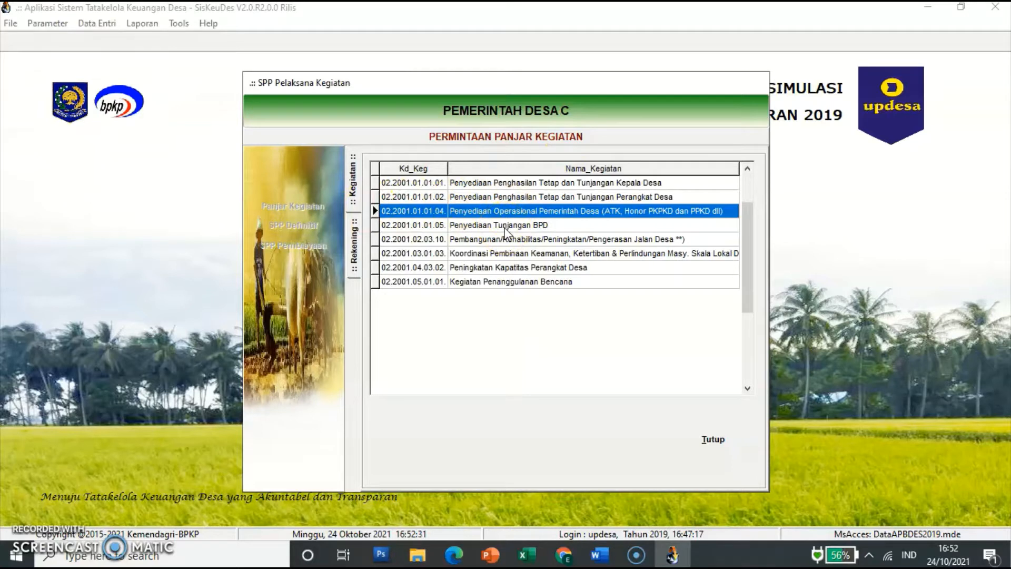
{"action": "left_click", "coordinate": [507, 217]}
{"action": "double_click", "coordinate": [550, 211]}
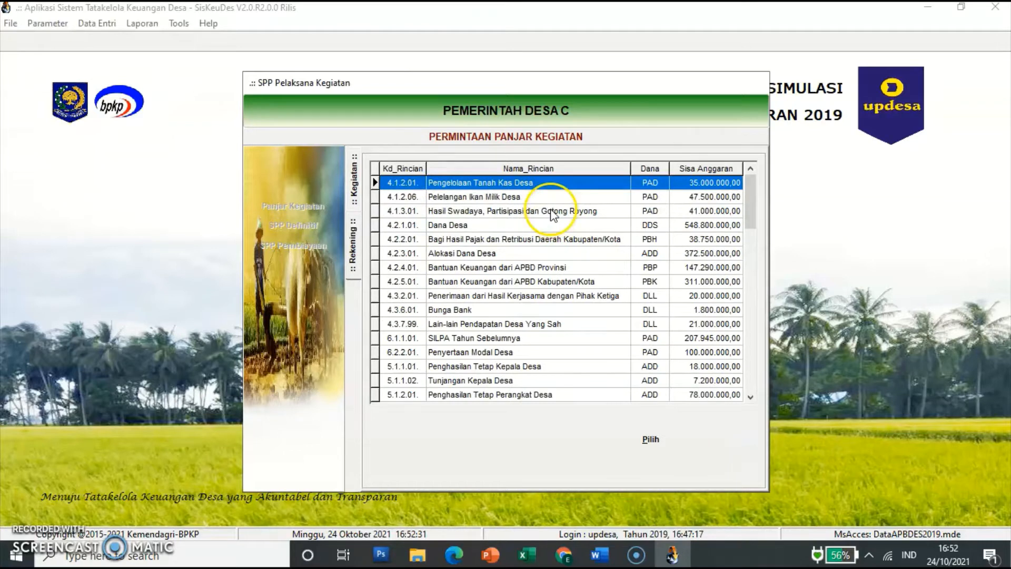
{"action": "double_click", "coordinate": [552, 219]}
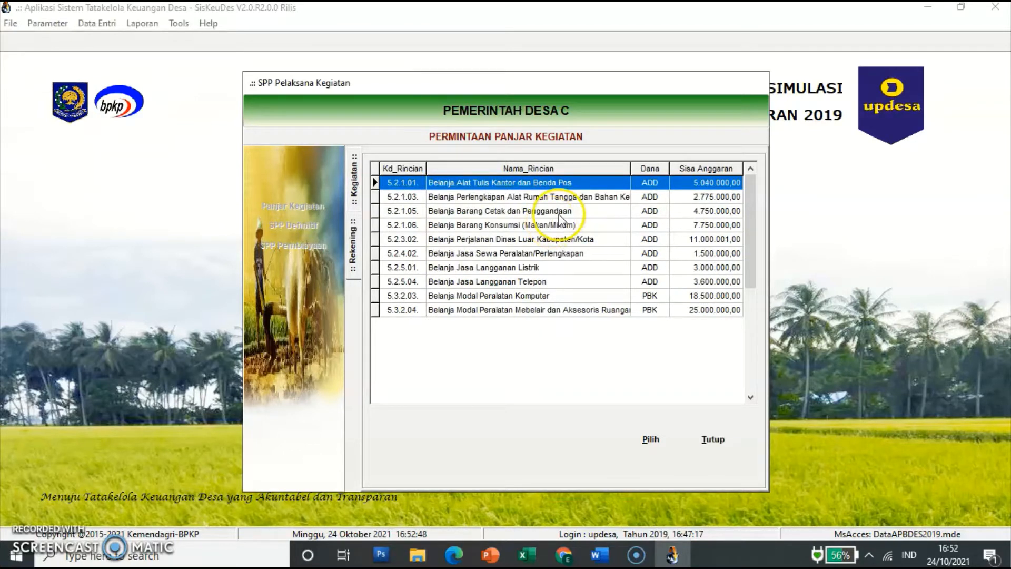
{"action": "left_click", "coordinate": [521, 268]}
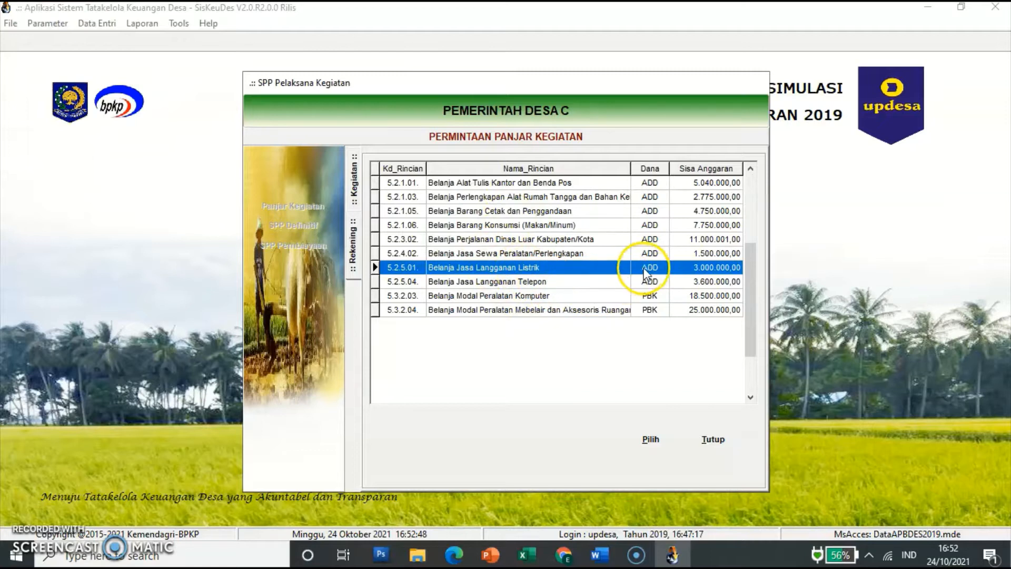
{"action": "left_click", "coordinate": [651, 439]}
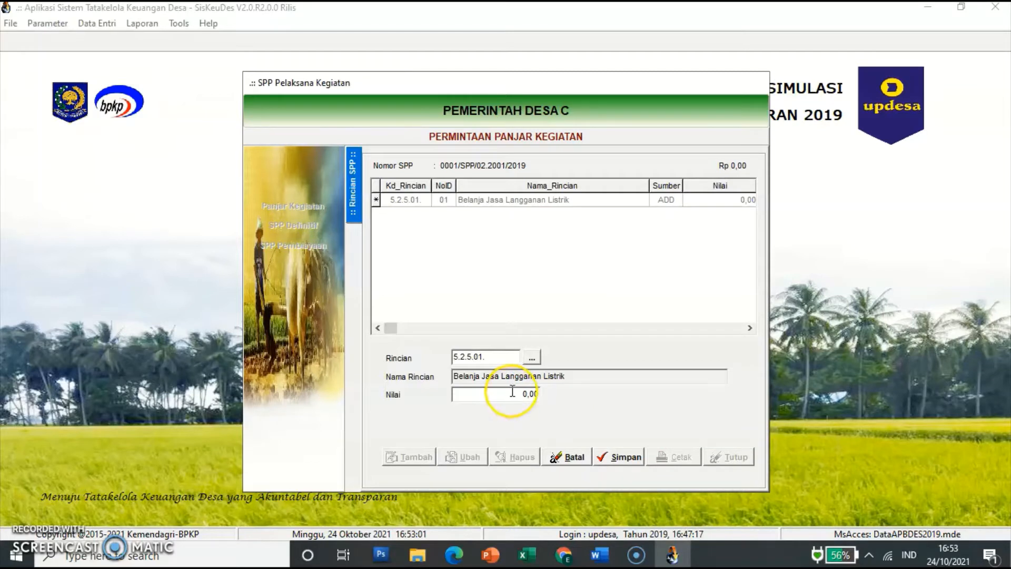
Step: Enter 1.100.000,00 as the electricity line amount and save it
{"action": "left_click", "coordinate": [513, 391]}
{"action": "type", "text": "1"}
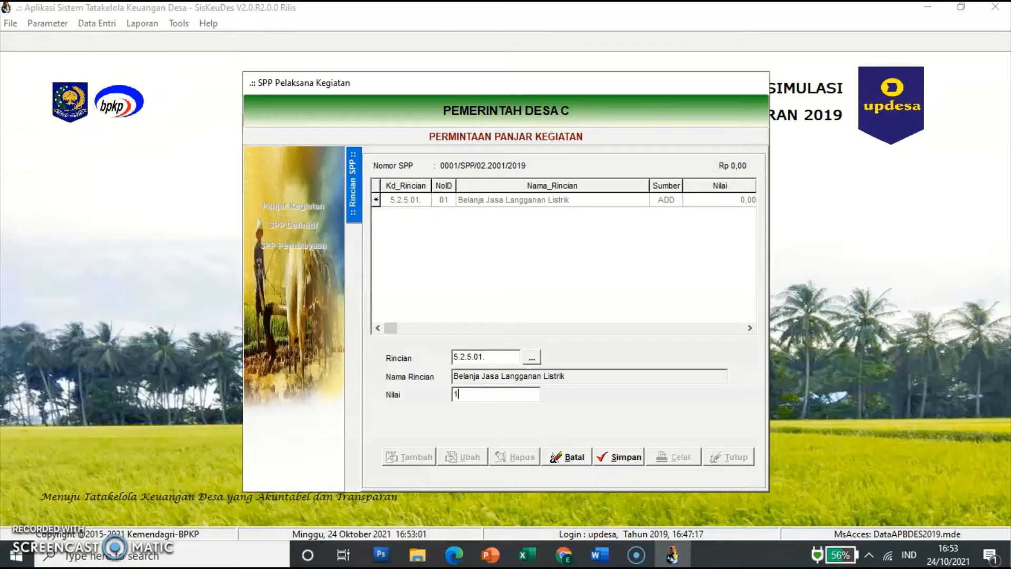
{"action": "type", "text": ".100.000000"}
{"action": "key", "text": "Tab"}
{"action": "left_click", "coordinate": [523, 400]}
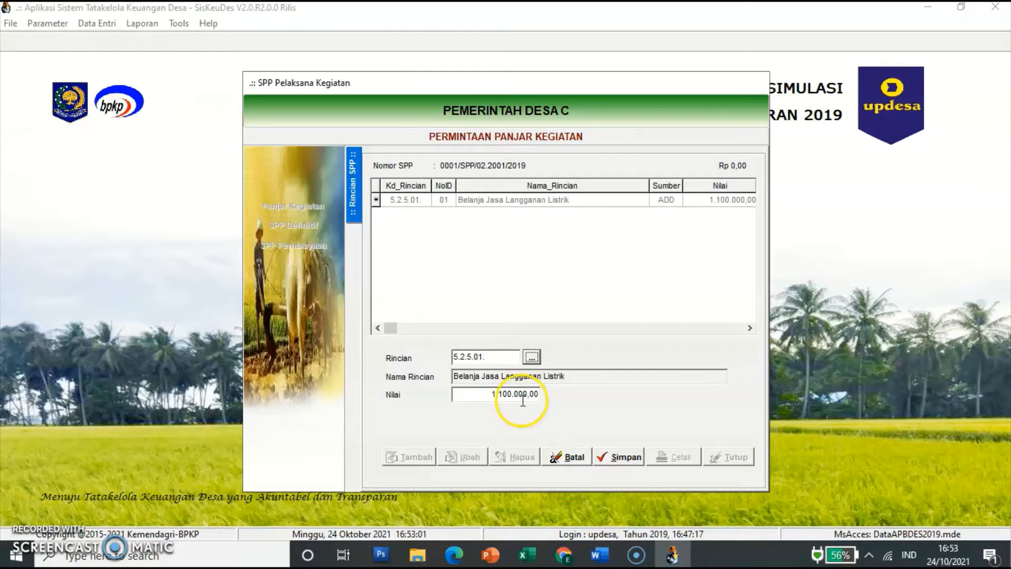
{"action": "key", "text": "Right"}
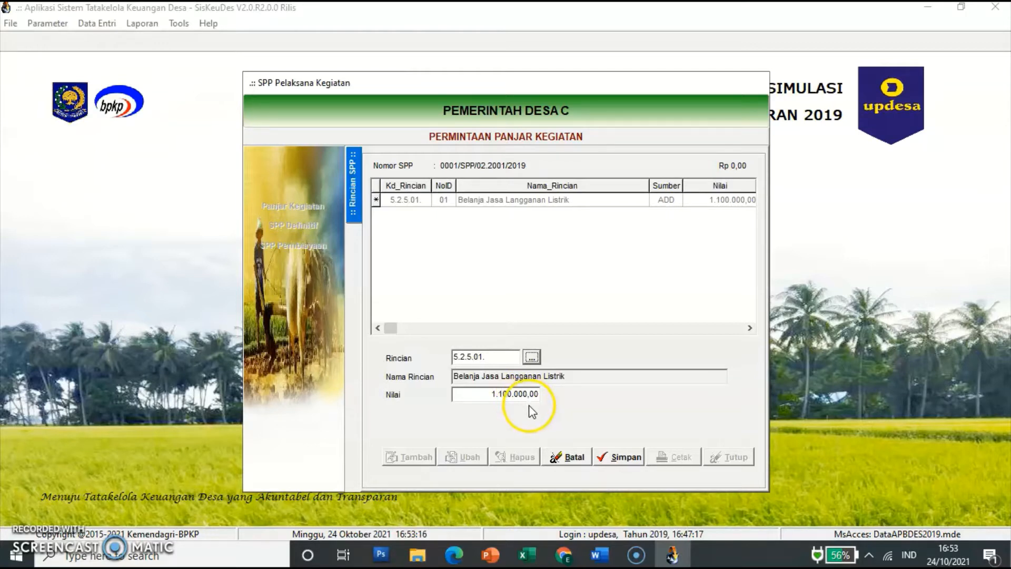
{"action": "left_click", "coordinate": [631, 457]}
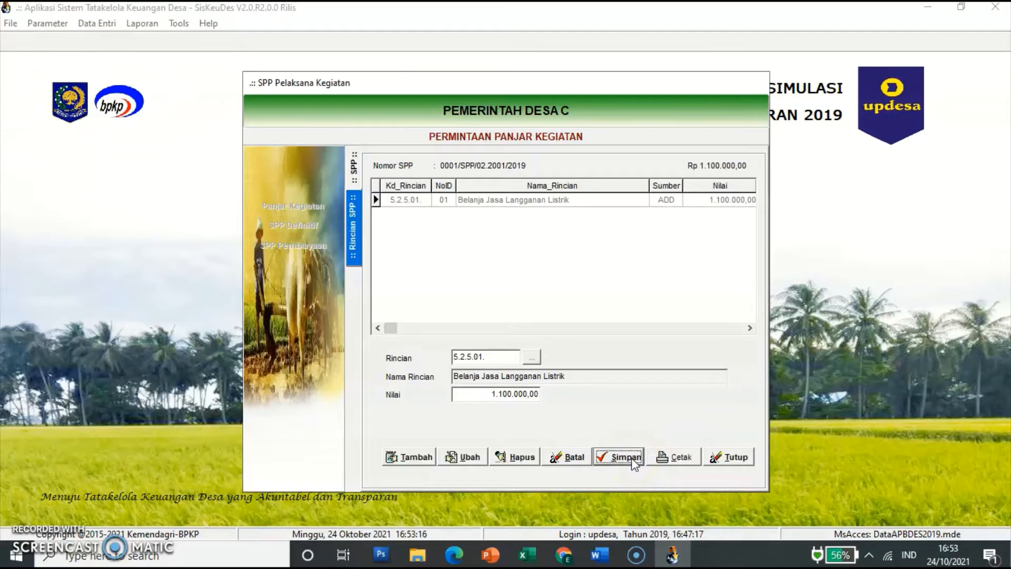
{"action": "left_click", "coordinate": [419, 458]}
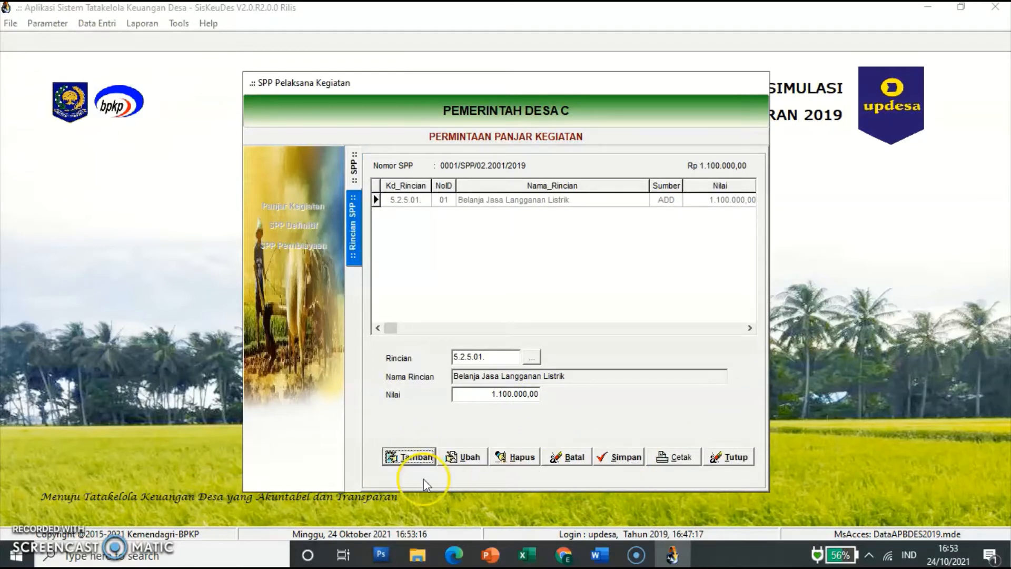
{"action": "left_click", "coordinate": [412, 461]}
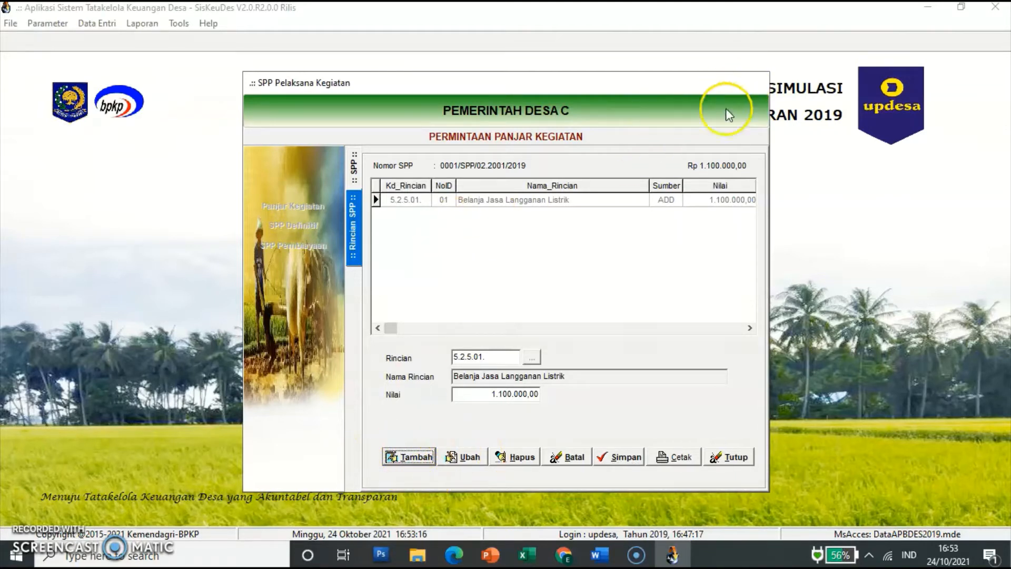
Step: Add a 5.2.5.04 Belanja Jasa Langganan Telepon line of 2.500.000,00 and save it
{"action": "left_click", "coordinate": [416, 459]}
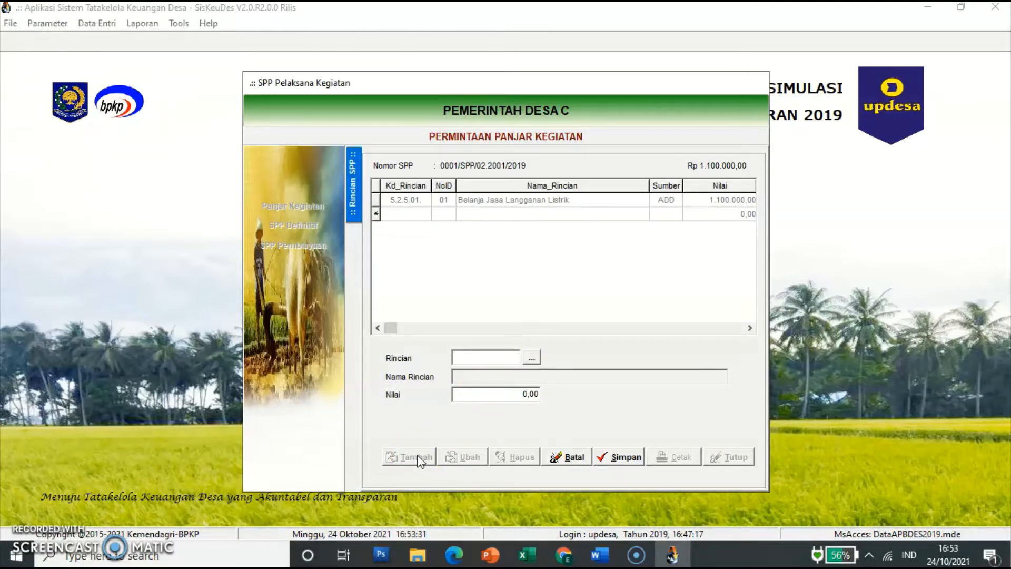
{"action": "left_click", "coordinate": [536, 357]}
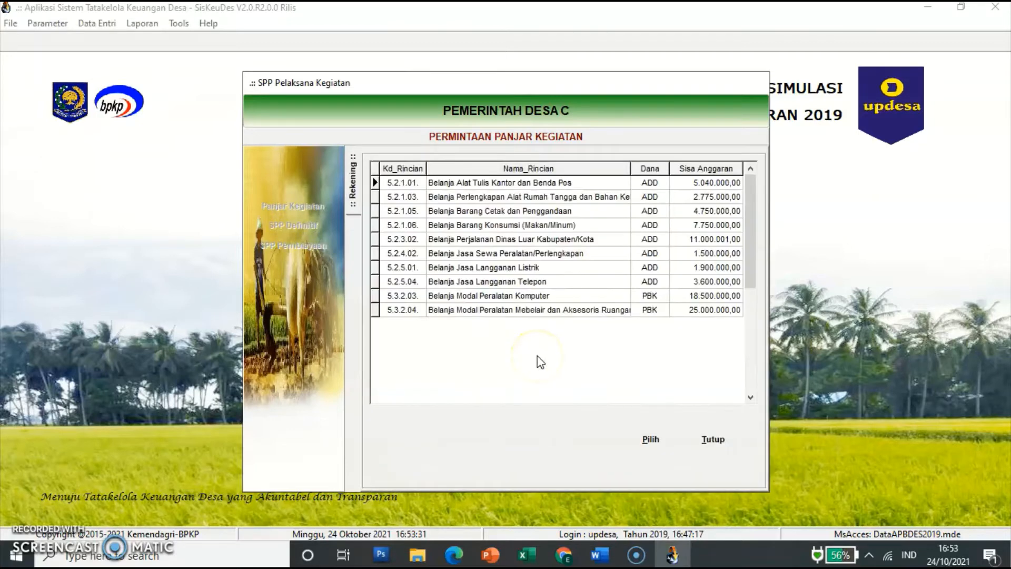
{"action": "left_click", "coordinate": [517, 297]}
{"action": "left_click", "coordinate": [579, 282]}
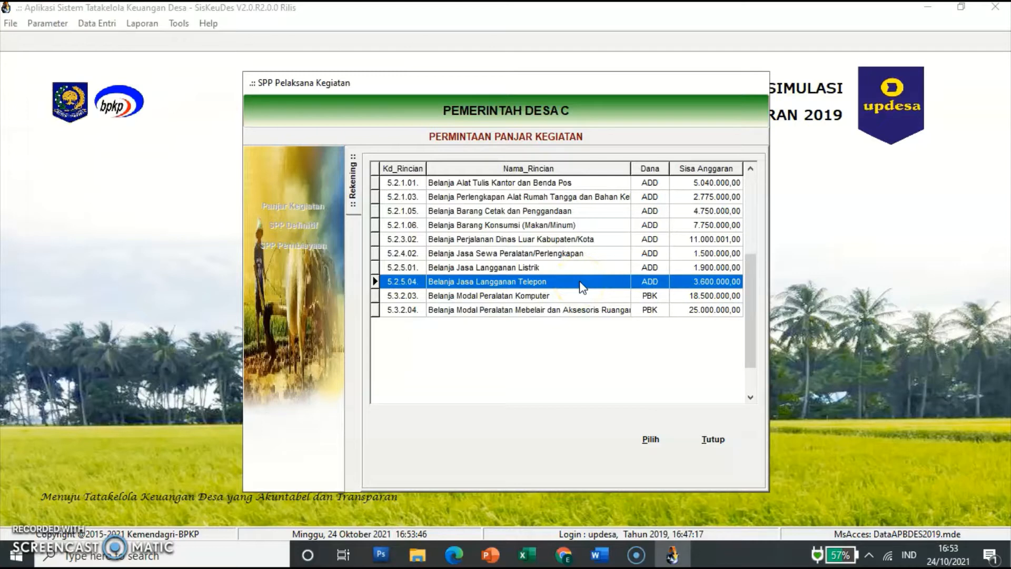
{"action": "left_click", "coordinate": [654, 439]}
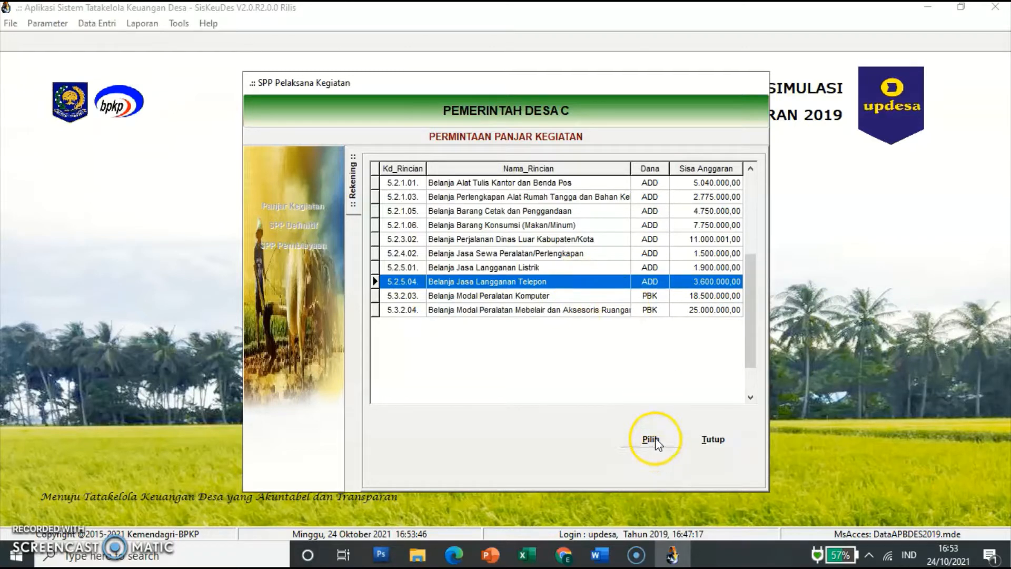
{"action": "left_click", "coordinate": [508, 396]}
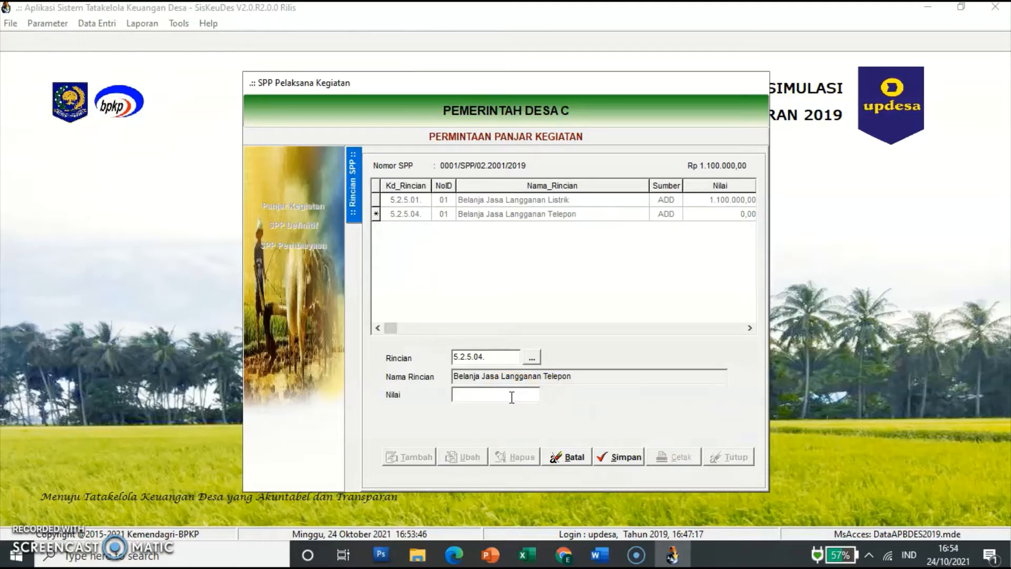
{"action": "type", "text": "2.500.0"}
{"action": "type", "text": "00000"}
{"action": "key", "text": "Tab"}
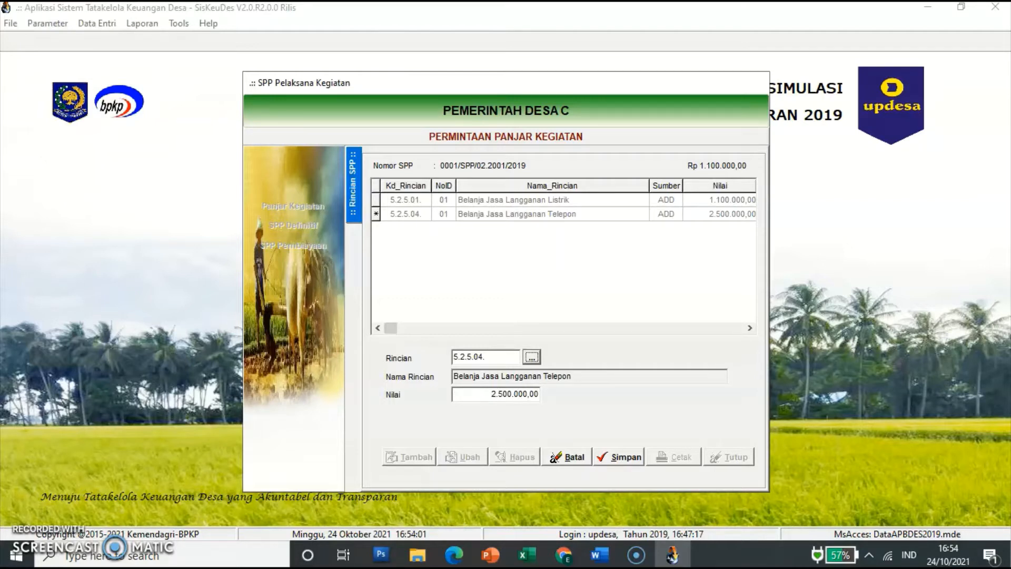
{"action": "left_click", "coordinate": [616, 457]}
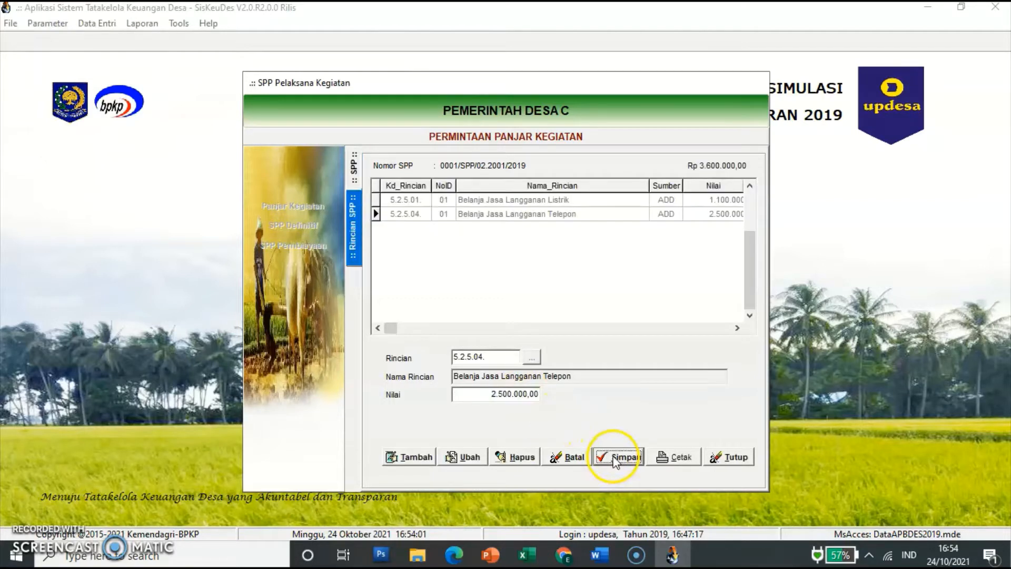
Step: Add a 5.2.1.01 Belanja Alat Tulis Kantor dan Benda Pos line of 1.800.000,00
{"action": "left_click", "coordinate": [418, 457]}
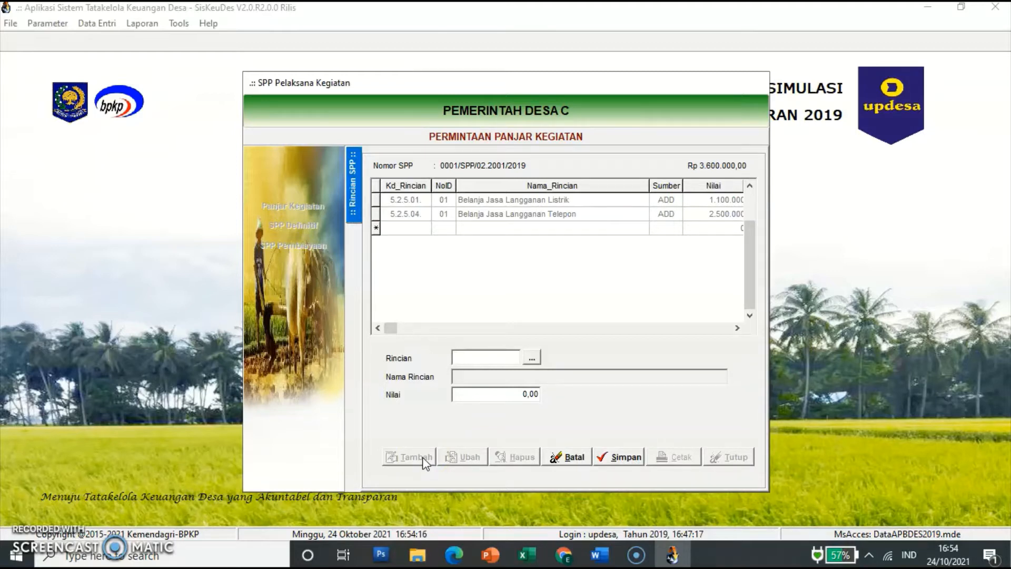
{"action": "left_click", "coordinate": [532, 359]}
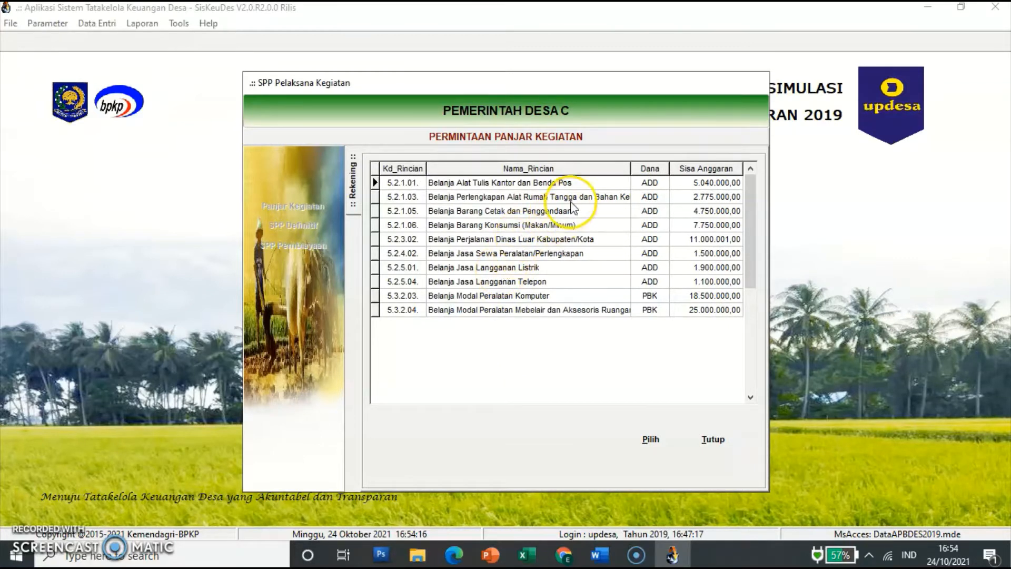
{"action": "left_click", "coordinate": [558, 184]}
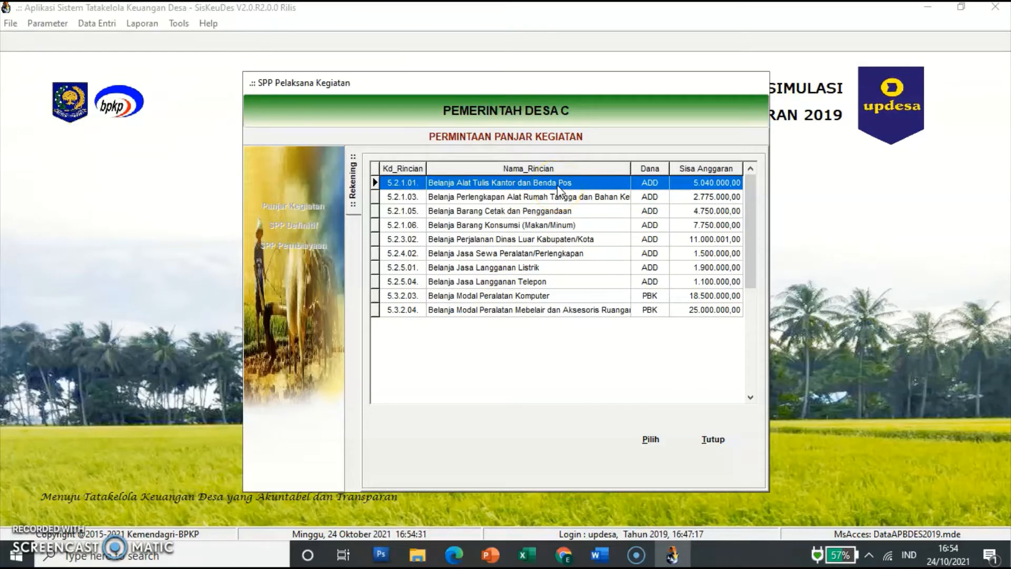
{"action": "left_click", "coordinate": [651, 440]}
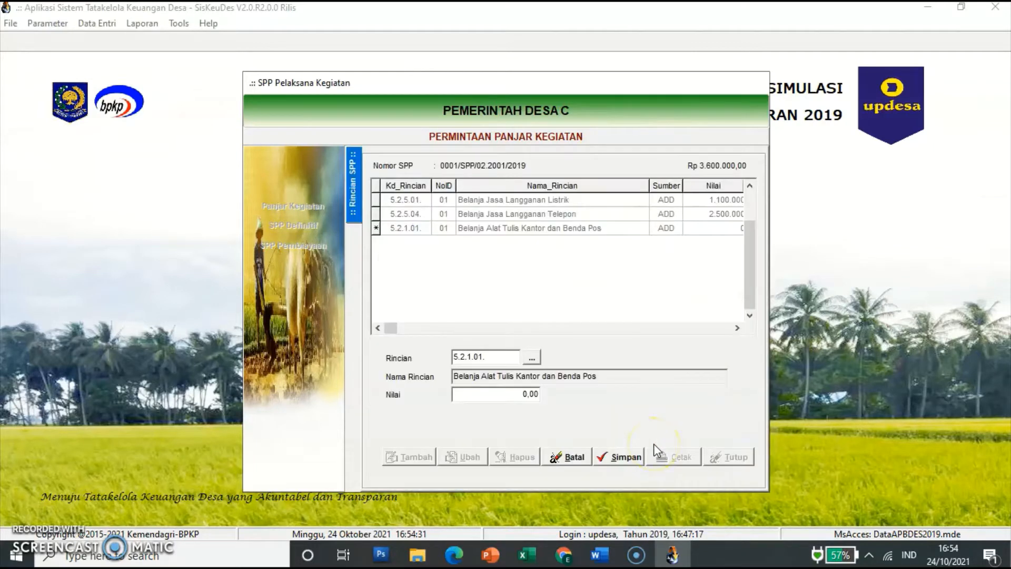
{"action": "left_click", "coordinate": [527, 394]}
{"action": "type", "text": "1.800.0"}
{"action": "type", "text": "00000"}
{"action": "key", "text": "Tab"}
{"action": "left_click", "coordinate": [626, 457]}
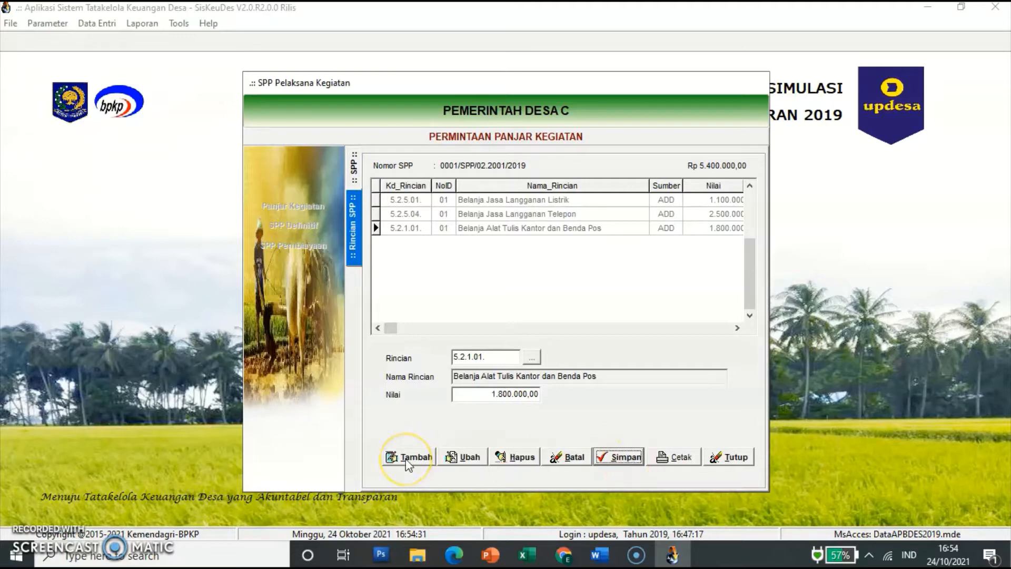
{"action": "left_click", "coordinate": [407, 458]}
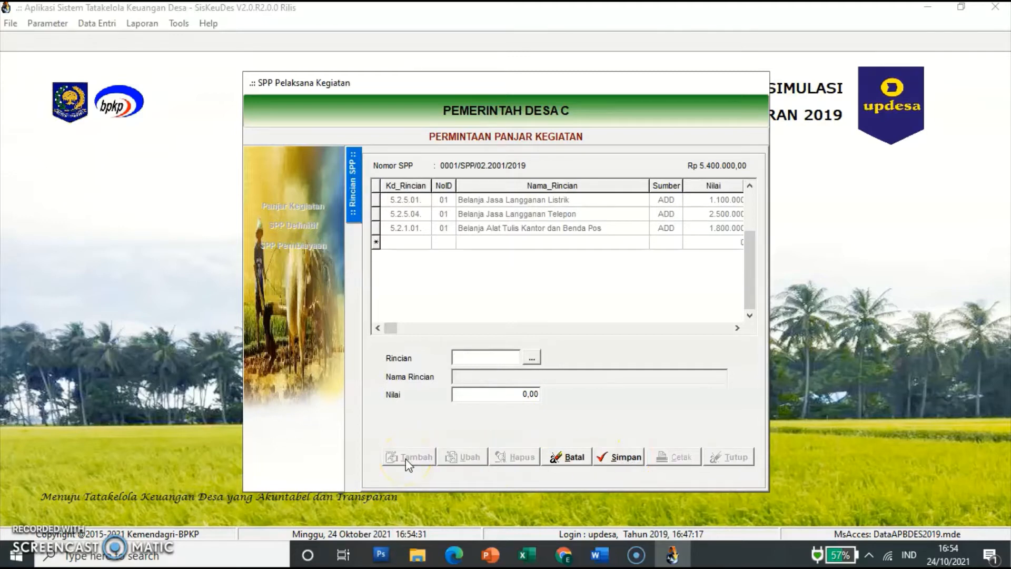
{"action": "left_click", "coordinate": [539, 359]}
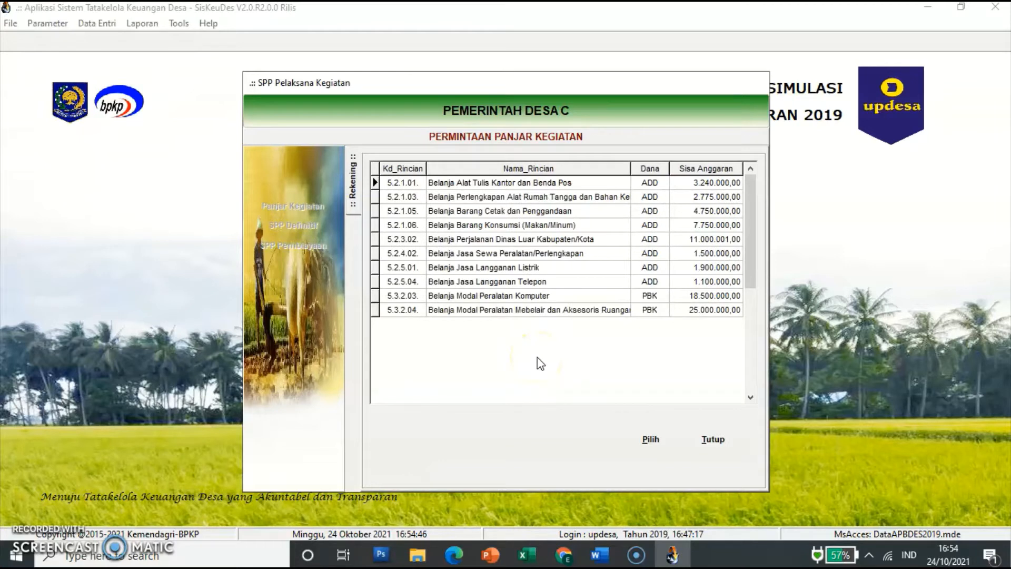
Step: Add a 5.2.1.03 household and cleaning supplies line of 300.000,00 and save it
{"action": "left_click", "coordinate": [548, 197]}
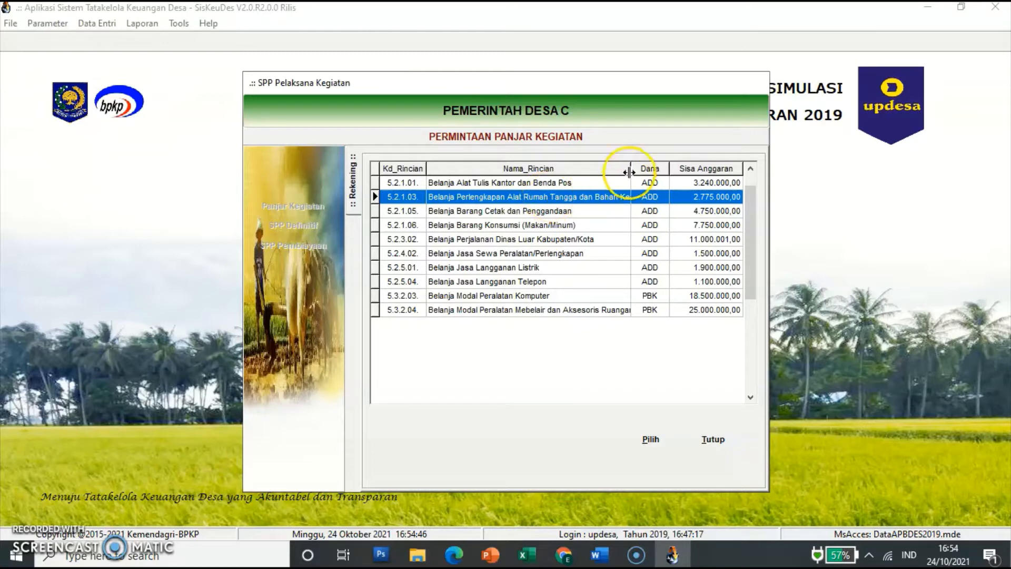
{"action": "left_click_drag", "start_coordinate": [631, 168], "coordinate": [649, 167]}
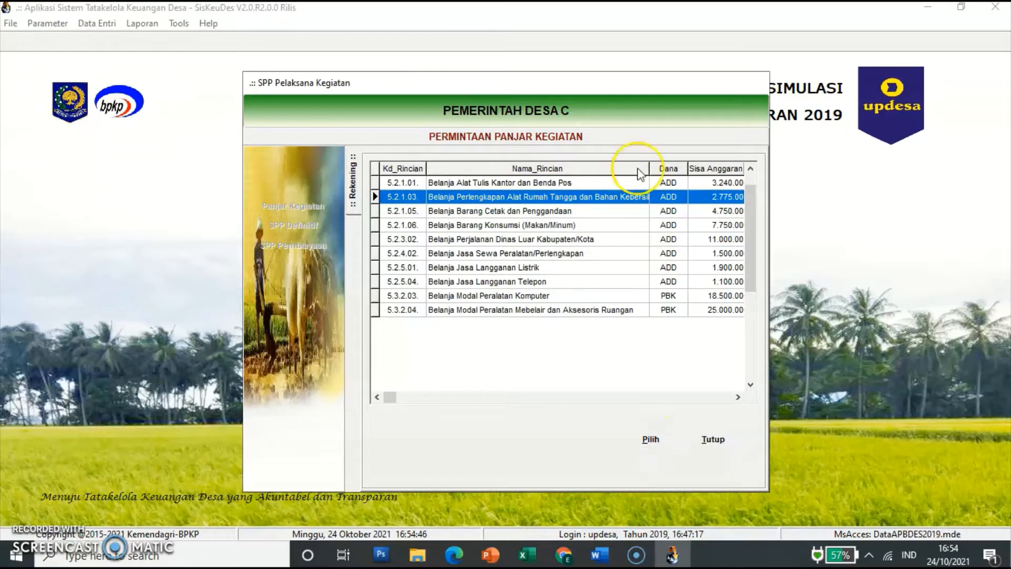
{"action": "left_click_drag", "start_coordinate": [649, 168], "coordinate": [635, 168]}
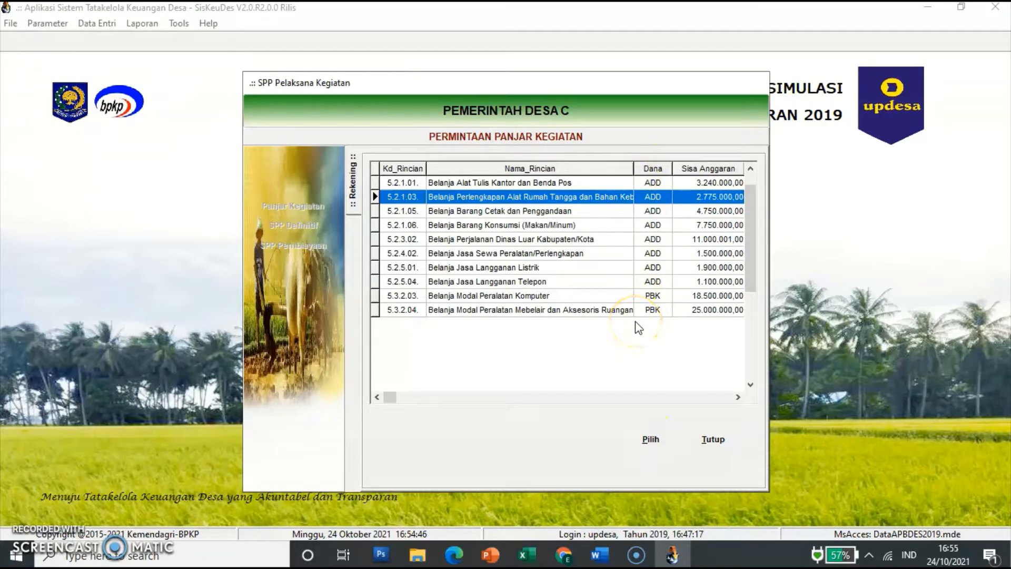
{"action": "left_click", "coordinate": [653, 439]}
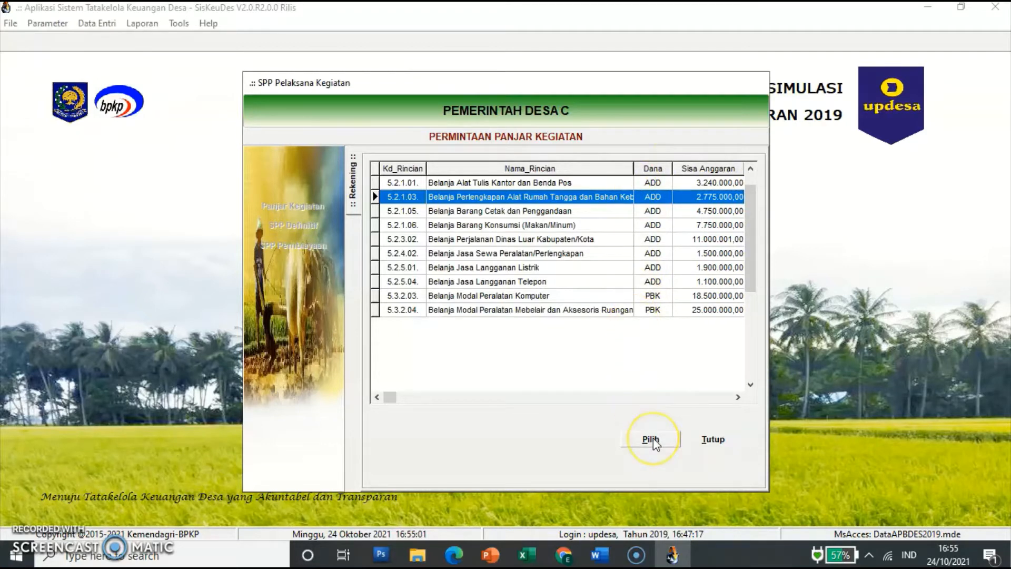
{"action": "left_click", "coordinate": [513, 396]}
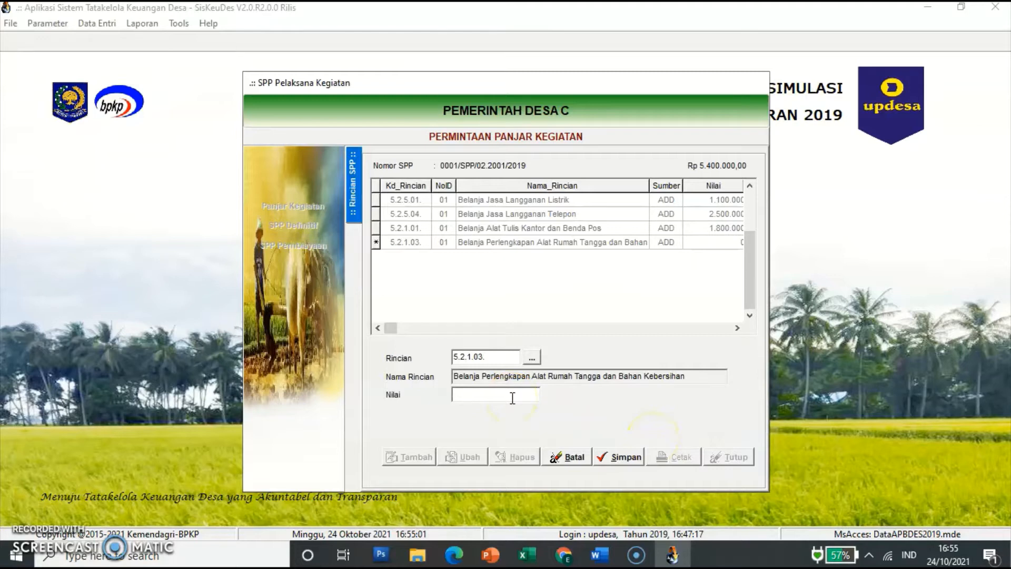
{"action": "type", "text": "300000"}
{"action": "key", "text": "Return"}
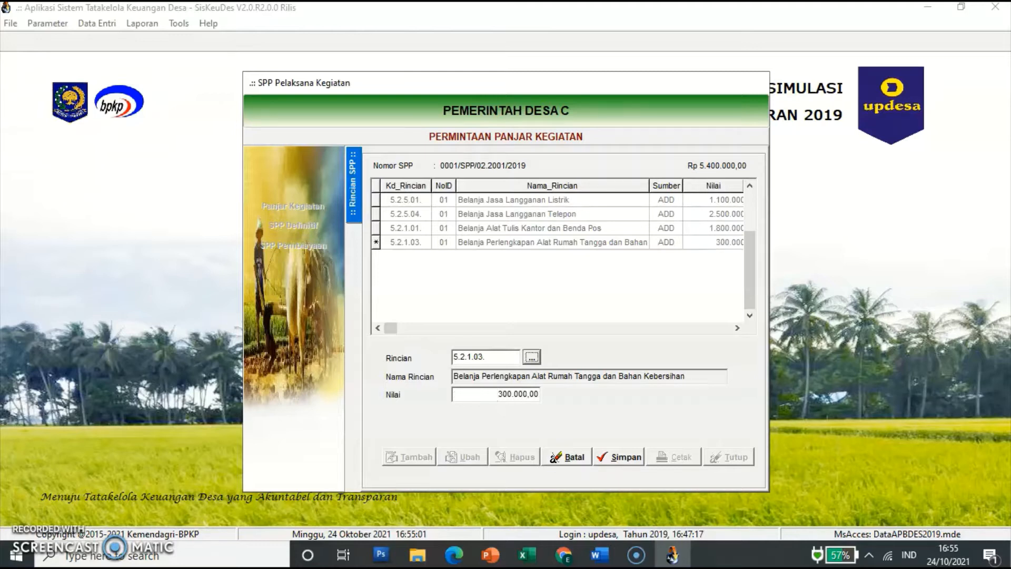
{"action": "left_click", "coordinate": [611, 455]}
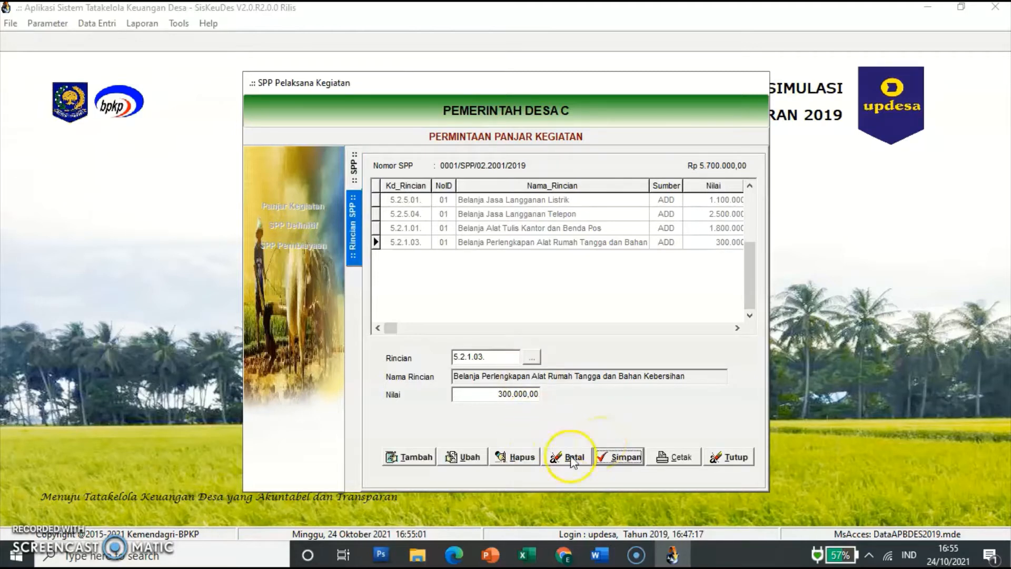
{"action": "left_click", "coordinate": [416, 459]}
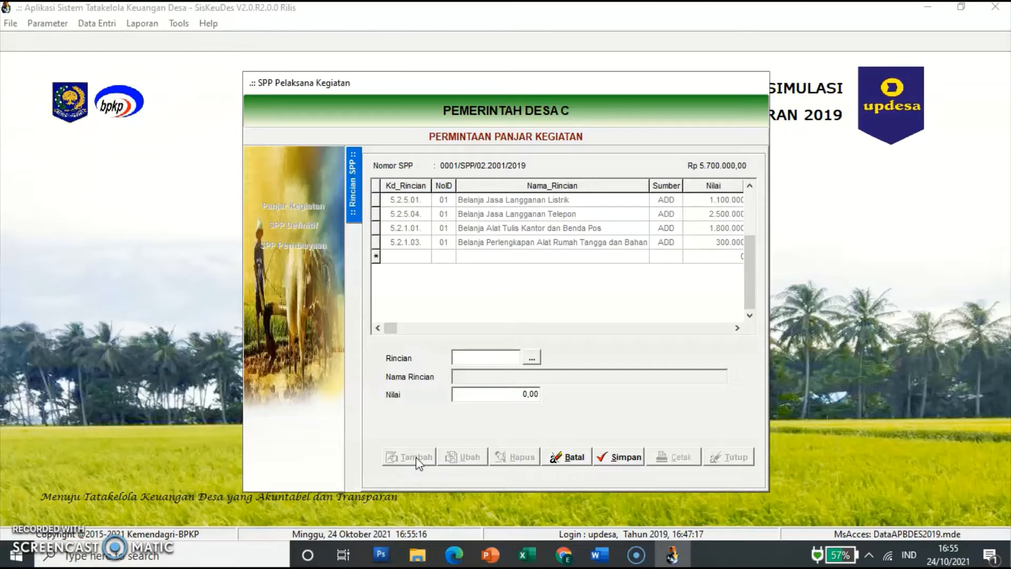
Step: Add a 5.2.1.06 Belanja Barang Konsumsi (Makan/Minum) line of 600.000,00 and save it
{"action": "left_click", "coordinate": [532, 357]}
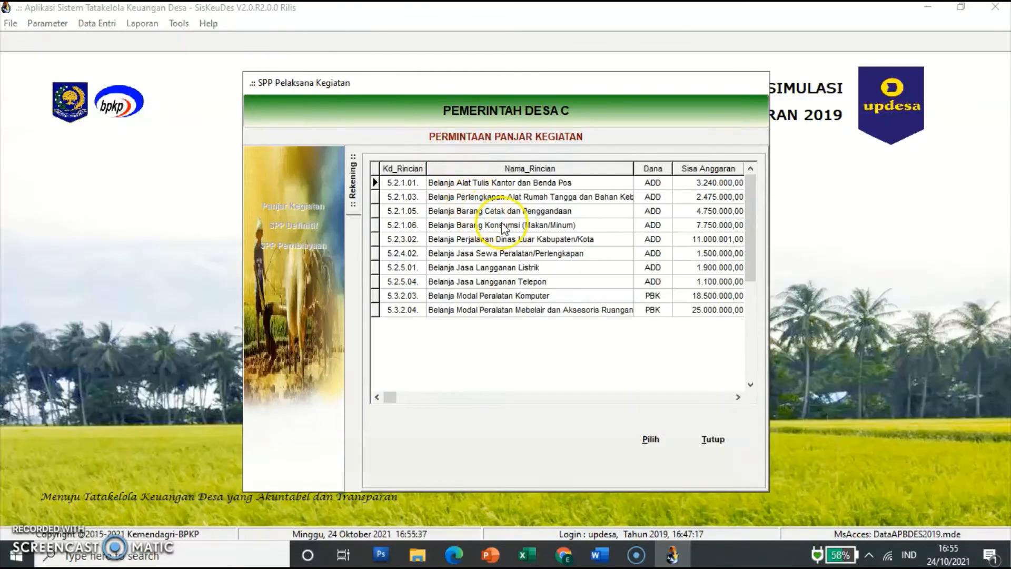
{"action": "left_click", "coordinate": [503, 227]}
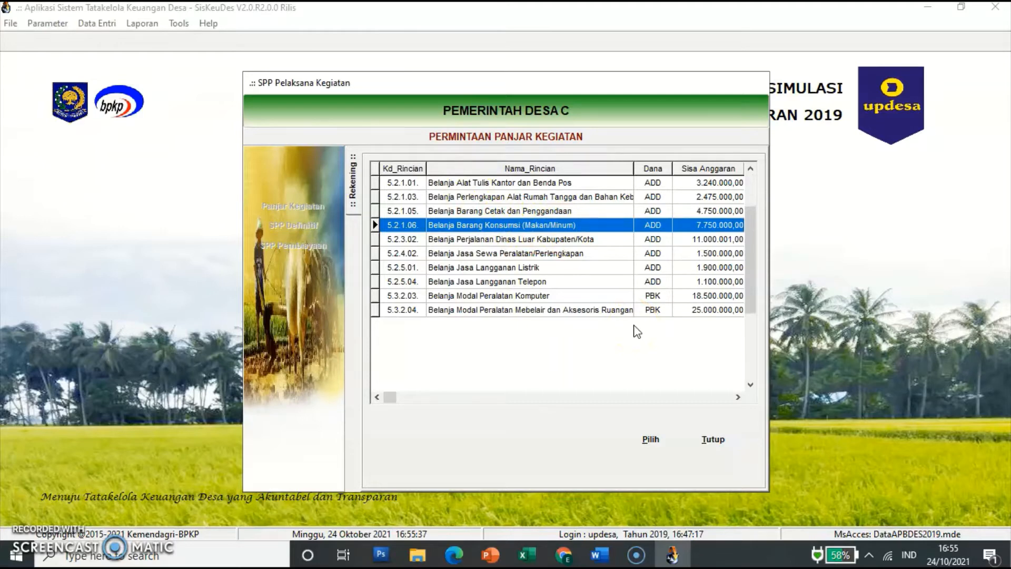
{"action": "left_click", "coordinate": [654, 437]}
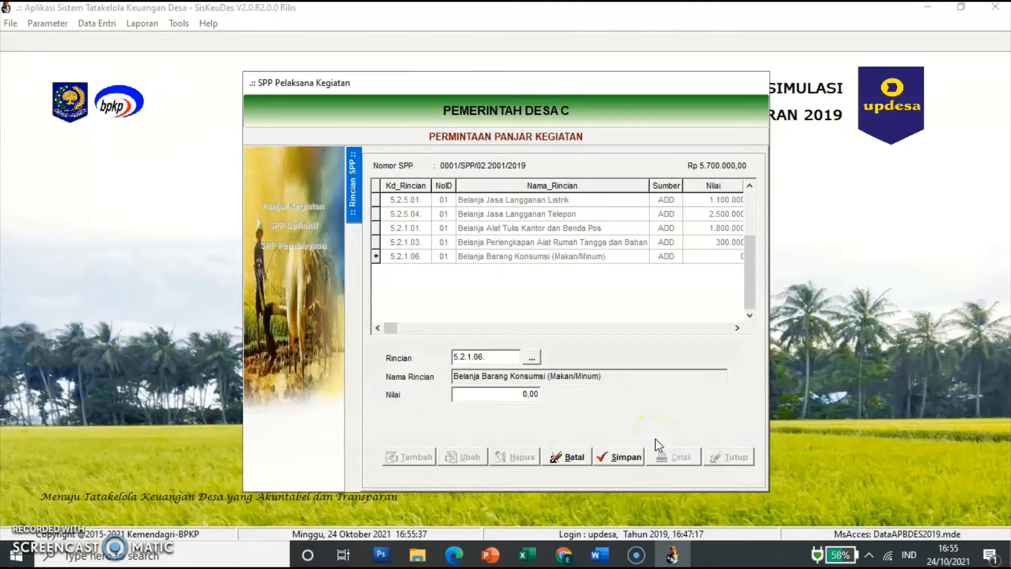
{"action": "left_click", "coordinate": [527, 395]}
{"action": "type", "text": "600000"}
{"action": "key", "text": "Tab"}
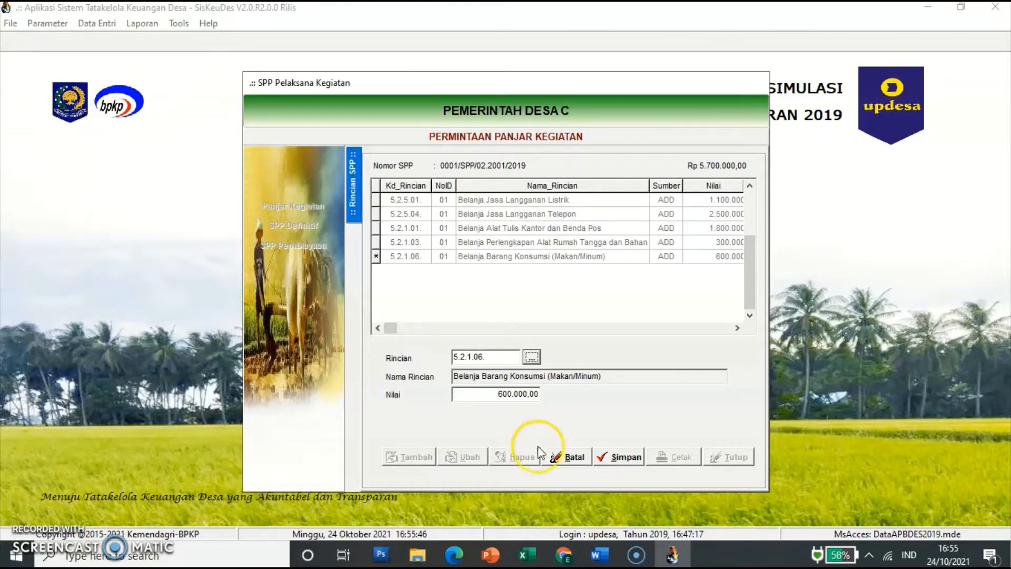
{"action": "left_click", "coordinate": [611, 458]}
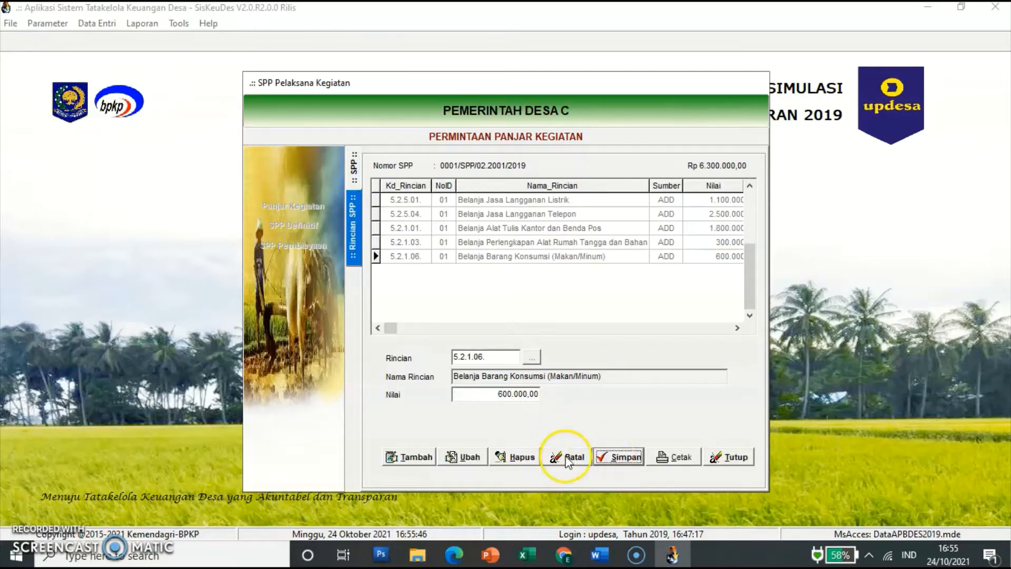
{"action": "left_click", "coordinate": [421, 458]}
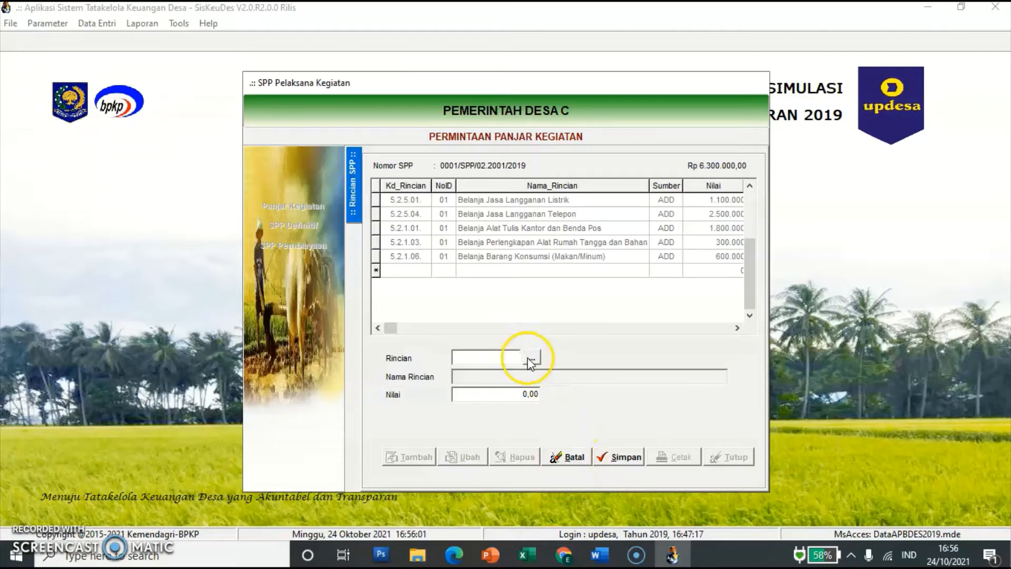
Step: Add a 5.2.3.02 Belanja Perjalanan Dinas Luar Kabupaten/Kota line of 4.500.000,00 and save it
{"action": "left_click", "coordinate": [532, 358]}
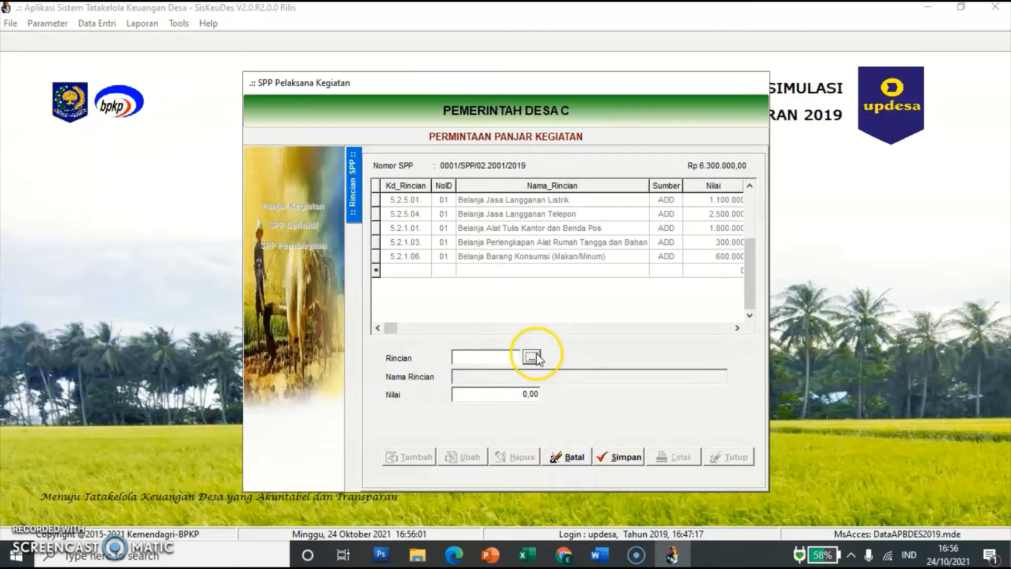
{"action": "left_click", "coordinate": [503, 241]}
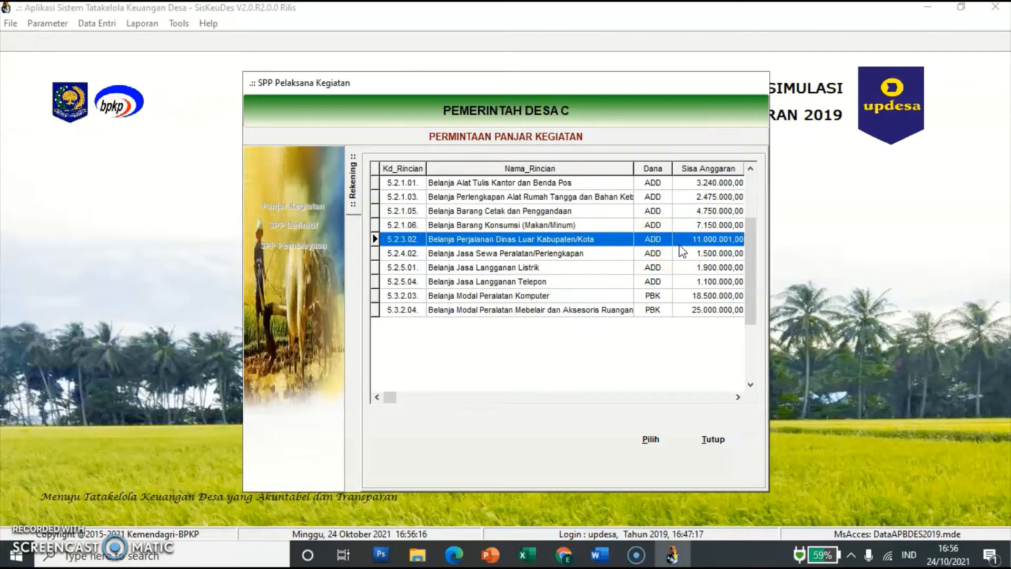
{"action": "left_click", "coordinate": [651, 438]}
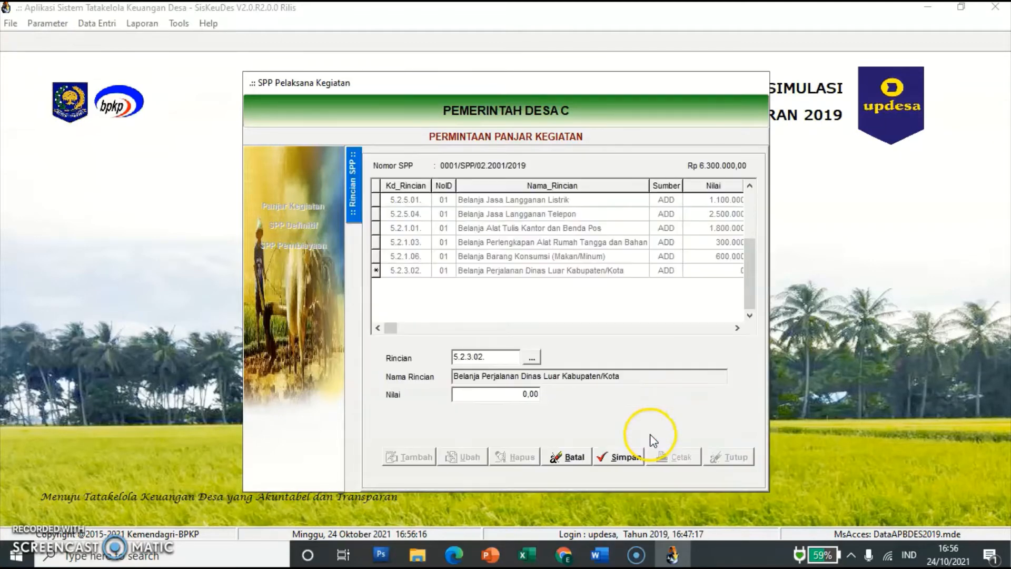
{"action": "left_click", "coordinate": [529, 399]}
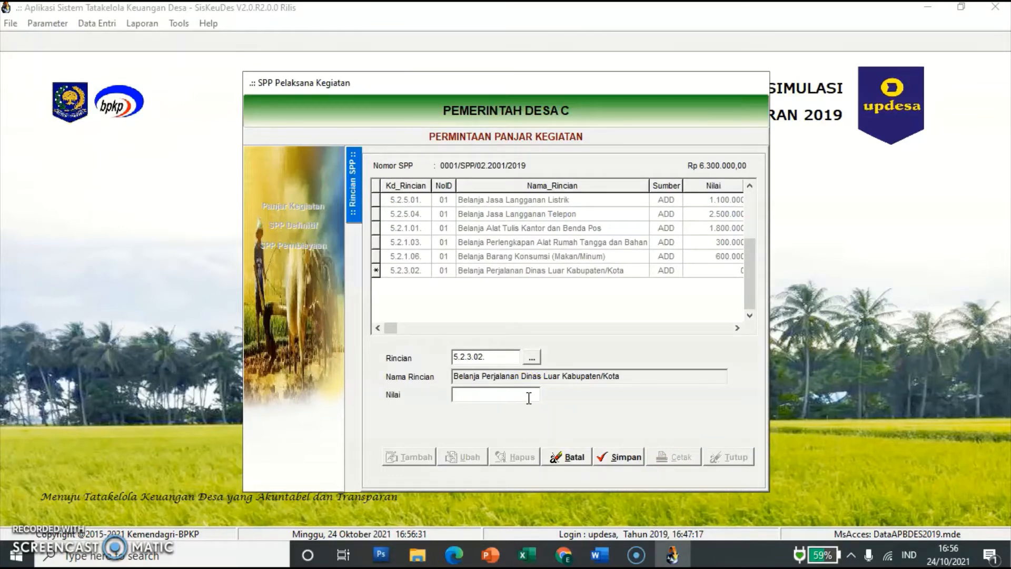
{"action": "type", "text": "4500000"}
{"action": "key", "text": "Tab"}
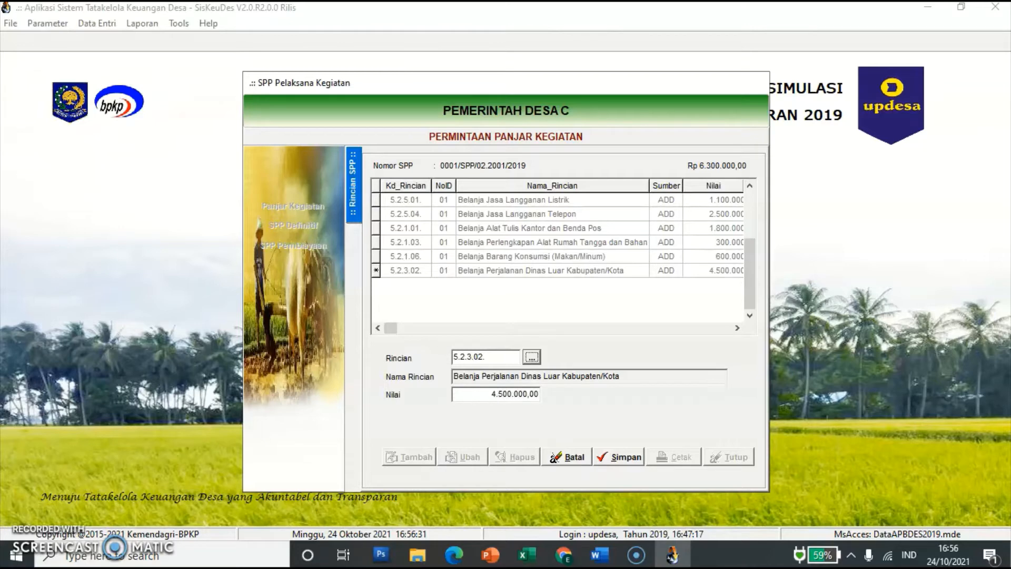
{"action": "left_click", "coordinate": [599, 456]}
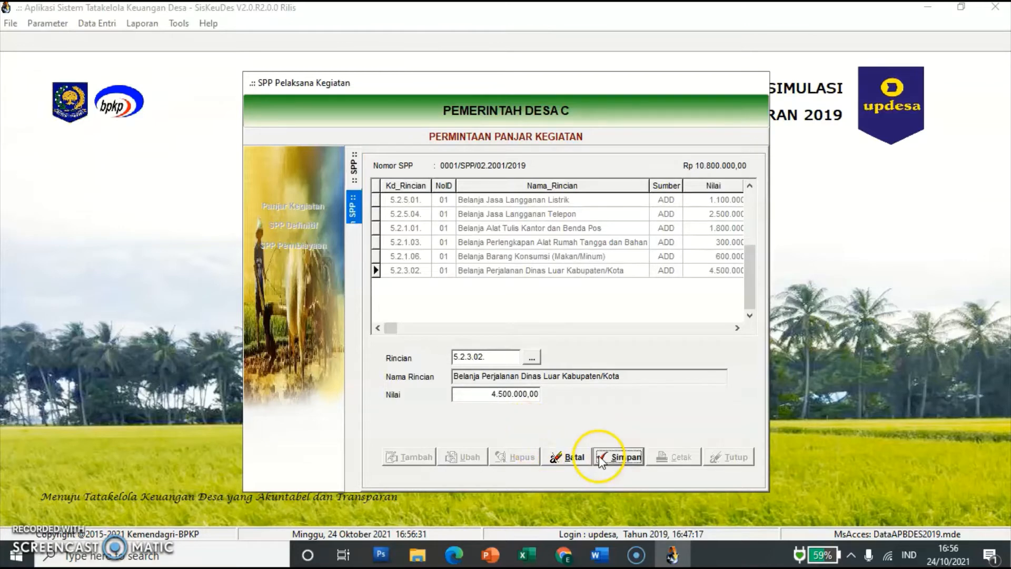
{"action": "left_click", "coordinate": [416, 458]}
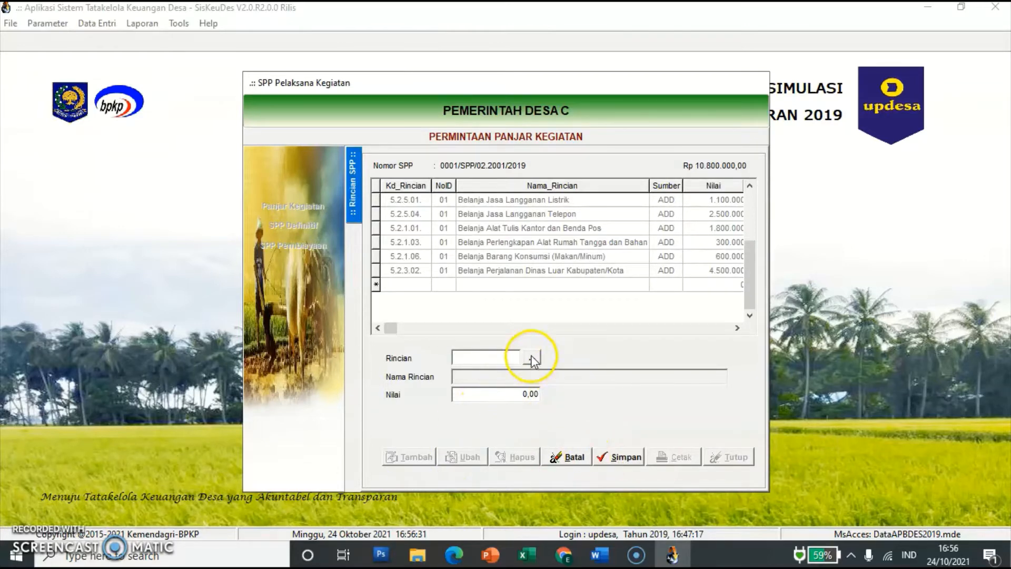
Step: Add a 5.2.1.05 Belanja Barang Cetak dan Penggandaan line of 2.500.000,00 and save it
{"action": "left_click", "coordinate": [532, 357]}
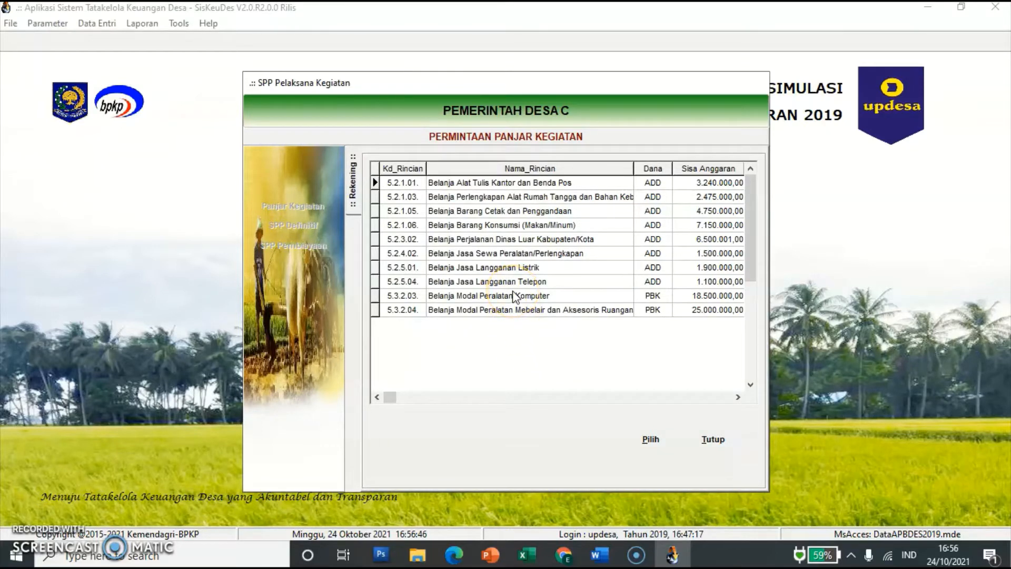
{"action": "left_click", "coordinate": [538, 211]}
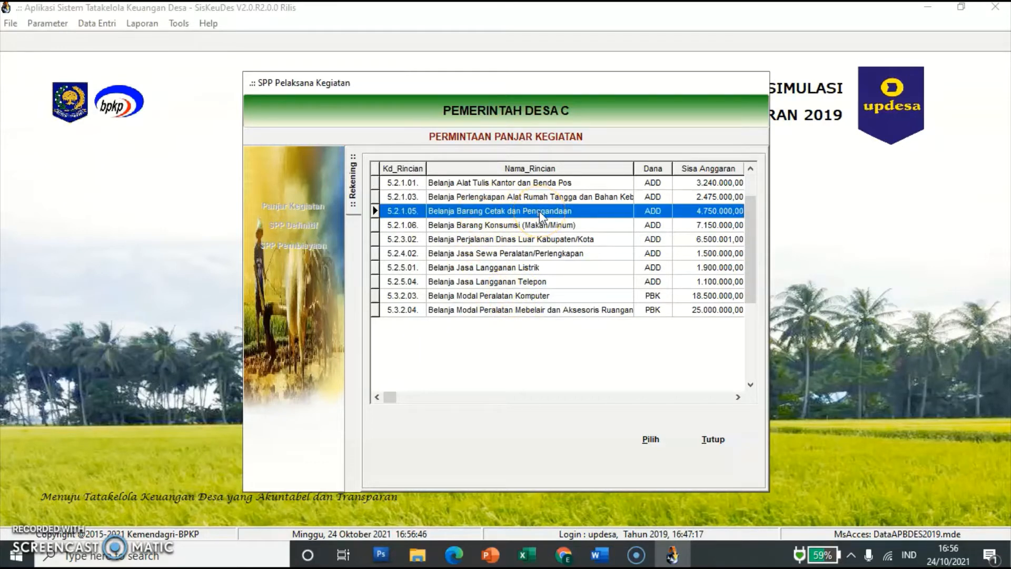
{"action": "left_click", "coordinate": [651, 439]}
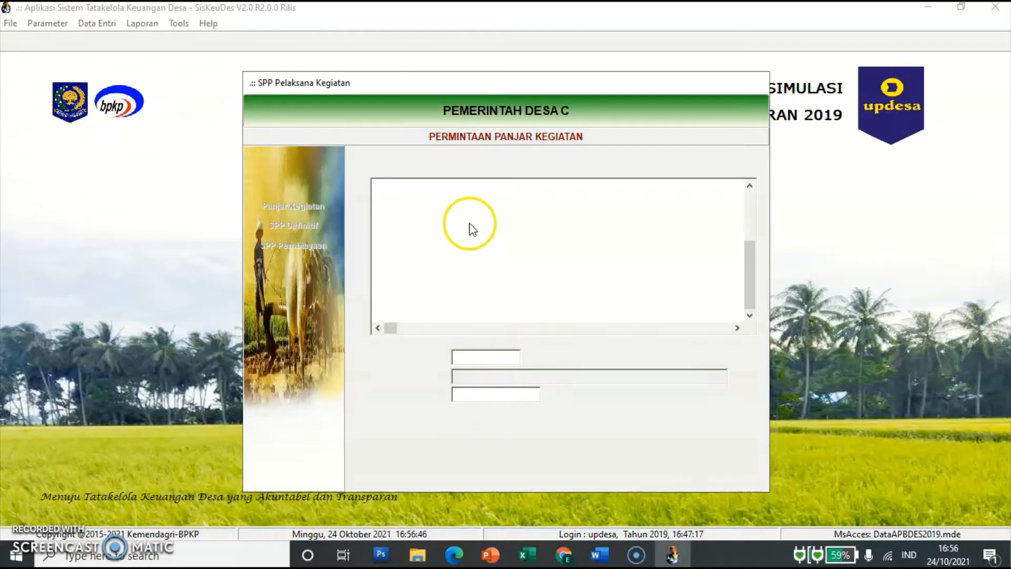
{"action": "left_click", "coordinate": [507, 398]}
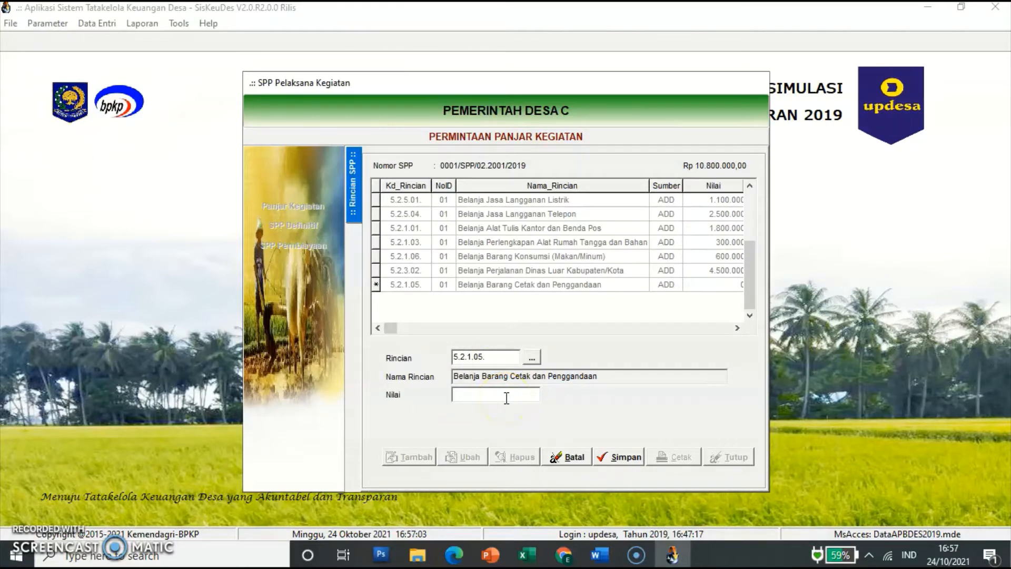
{"action": "type", "text": "2500000"}
{"action": "key", "text": "Tab"}
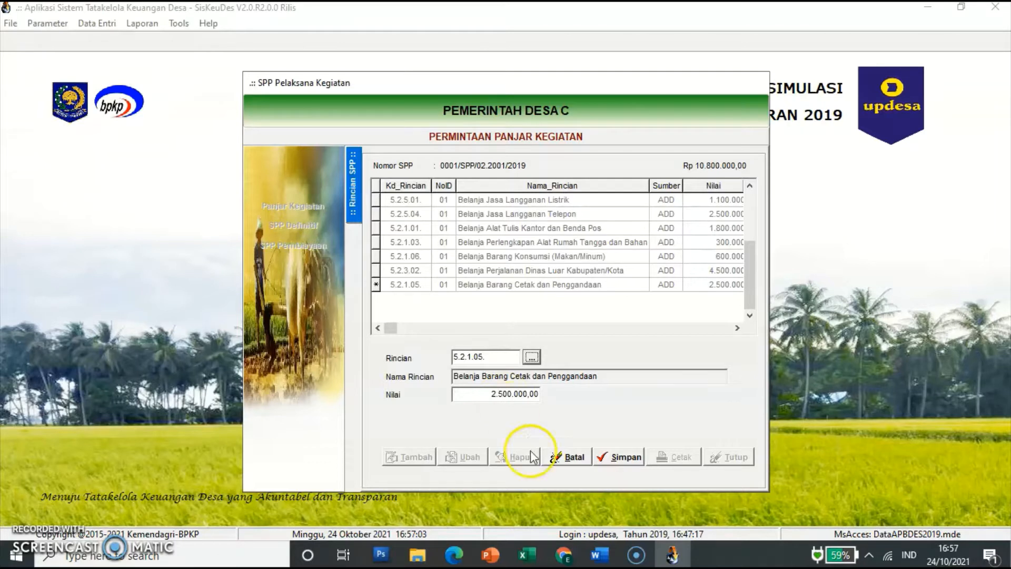
{"action": "left_click", "coordinate": [615, 459]}
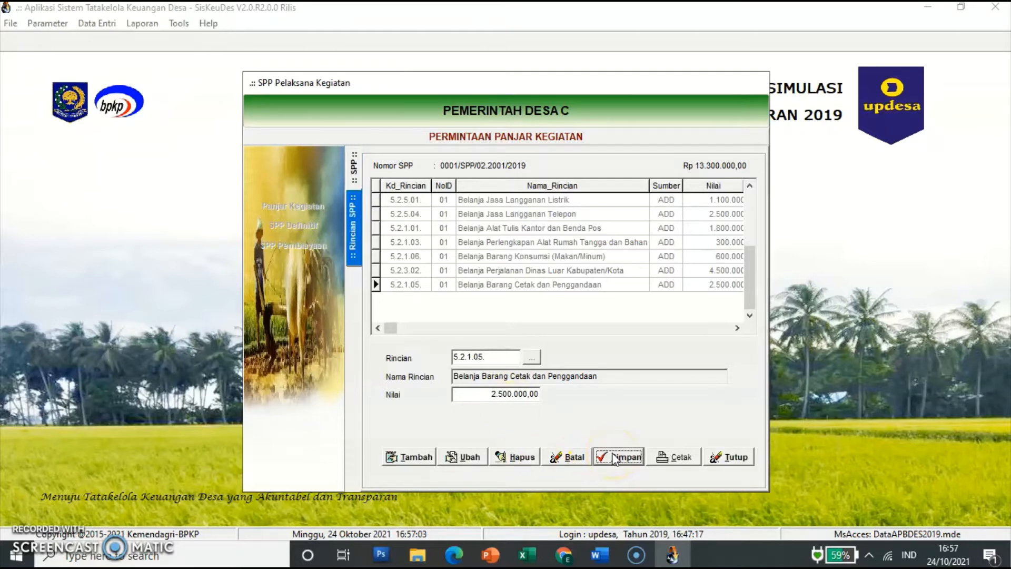
{"action": "left_click", "coordinate": [416, 458]}
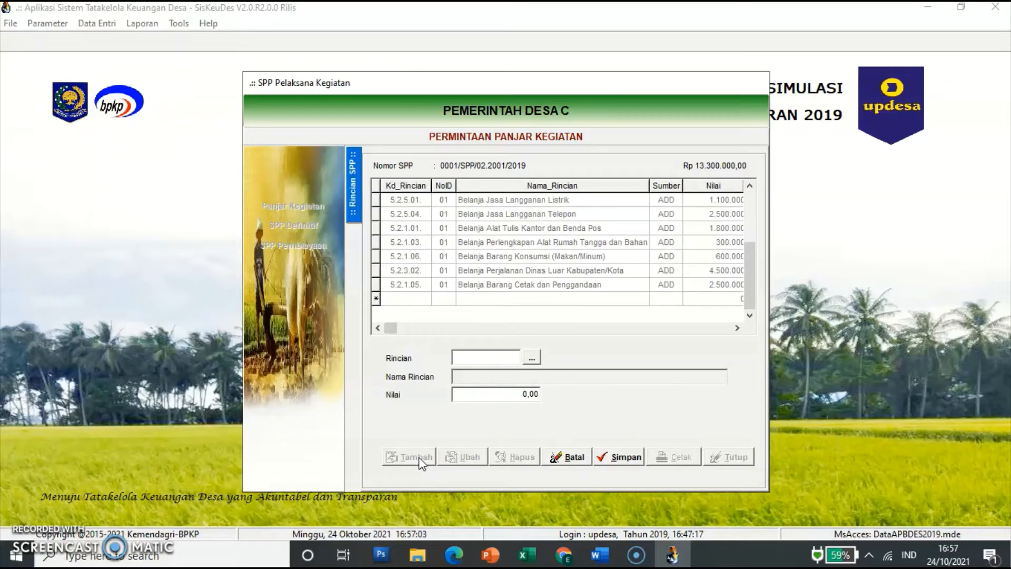
Step: Add a 3.000.000 line for account 5.3.2.04 (furniture and room accessories) to SPP 0001 and return to the SPP list
{"action": "left_click", "coordinate": [532, 359]}
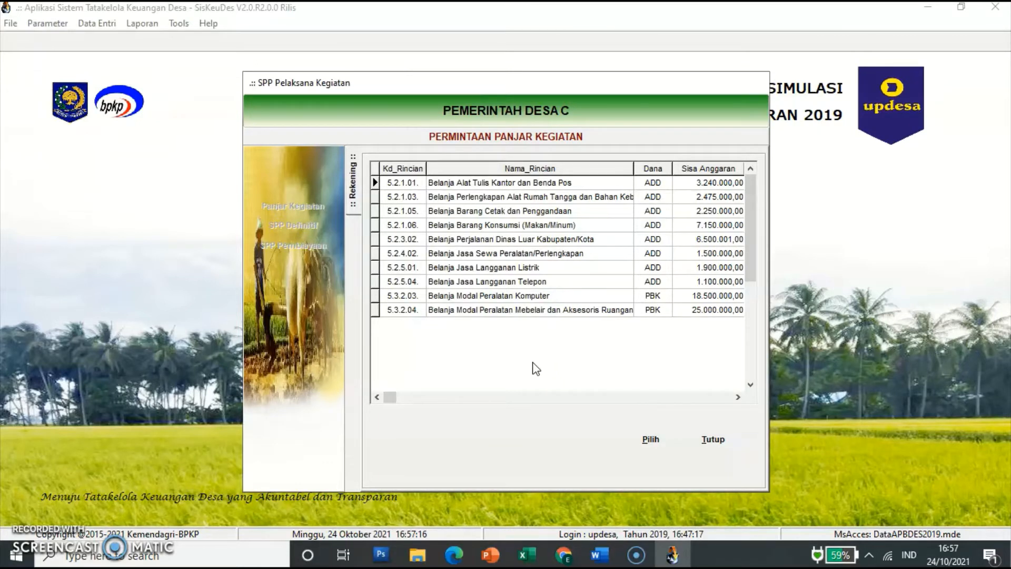
{"action": "left_click", "coordinate": [553, 314]}
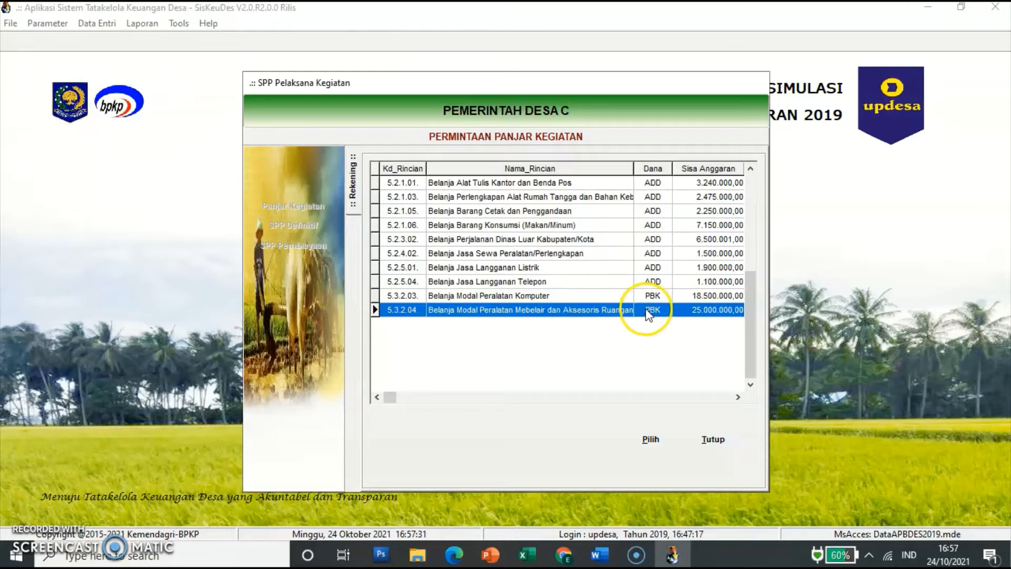
{"action": "left_click", "coordinate": [651, 440]}
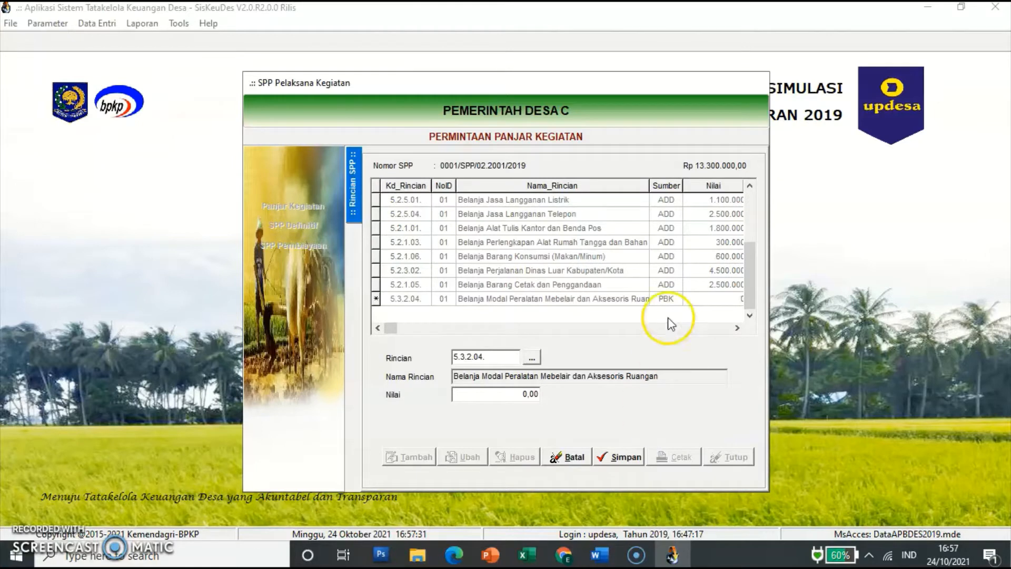
{"action": "left_click", "coordinate": [529, 394]}
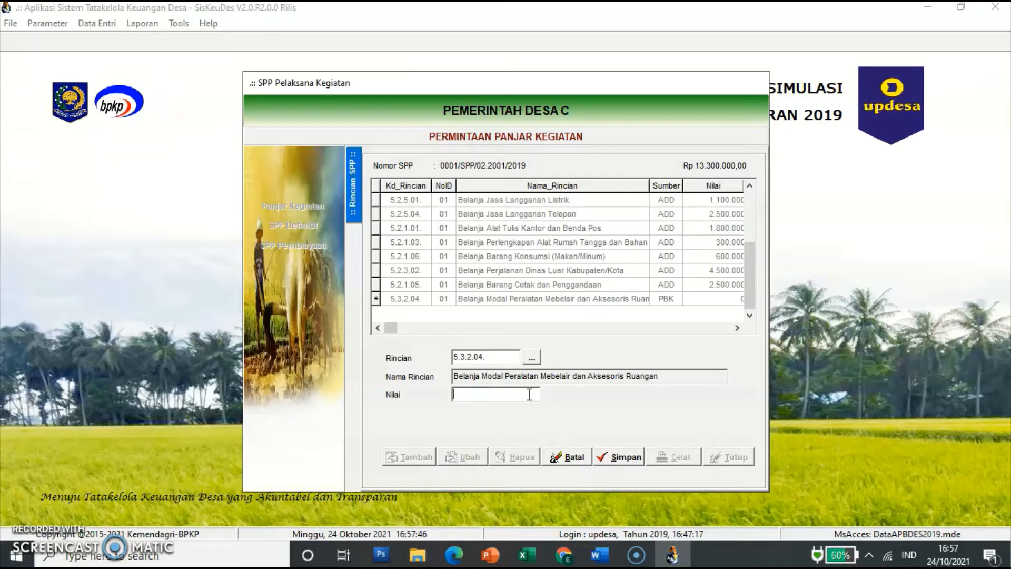
{"action": "type", "text": "3.000.000,00"}
{"action": "key", "text": "Tab"}
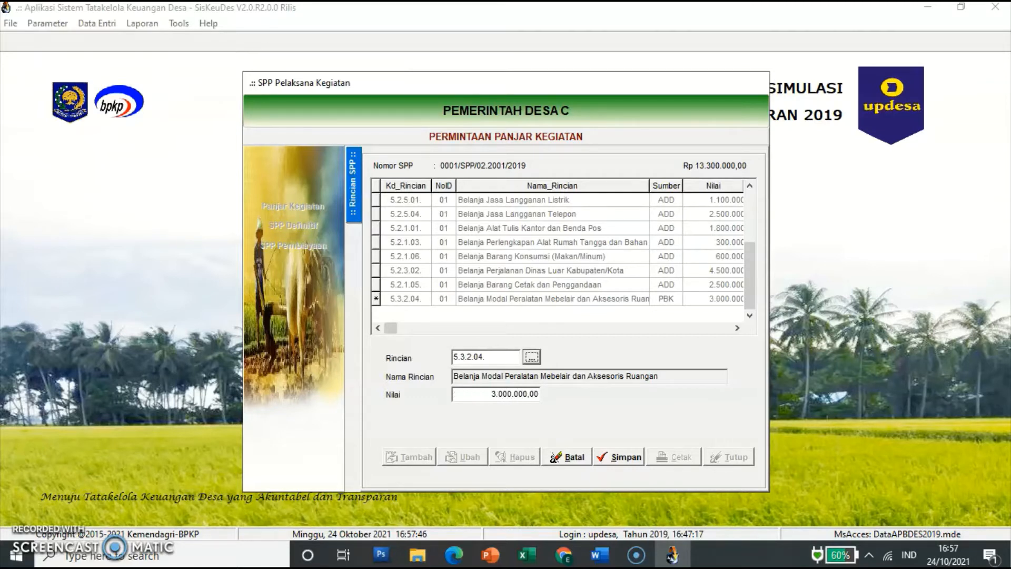
{"action": "left_click", "coordinate": [618, 457]}
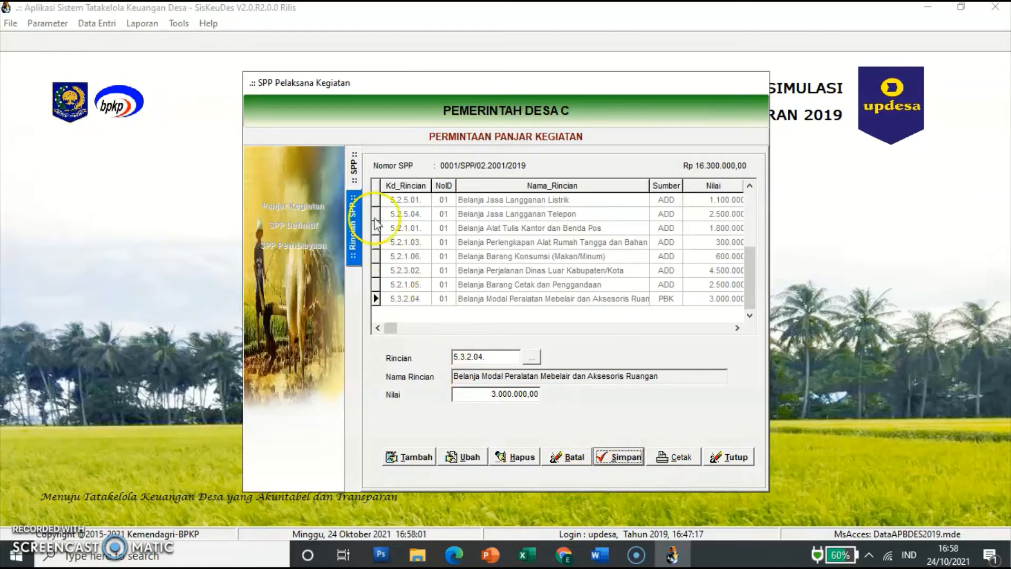
{"action": "left_click", "coordinate": [357, 179]}
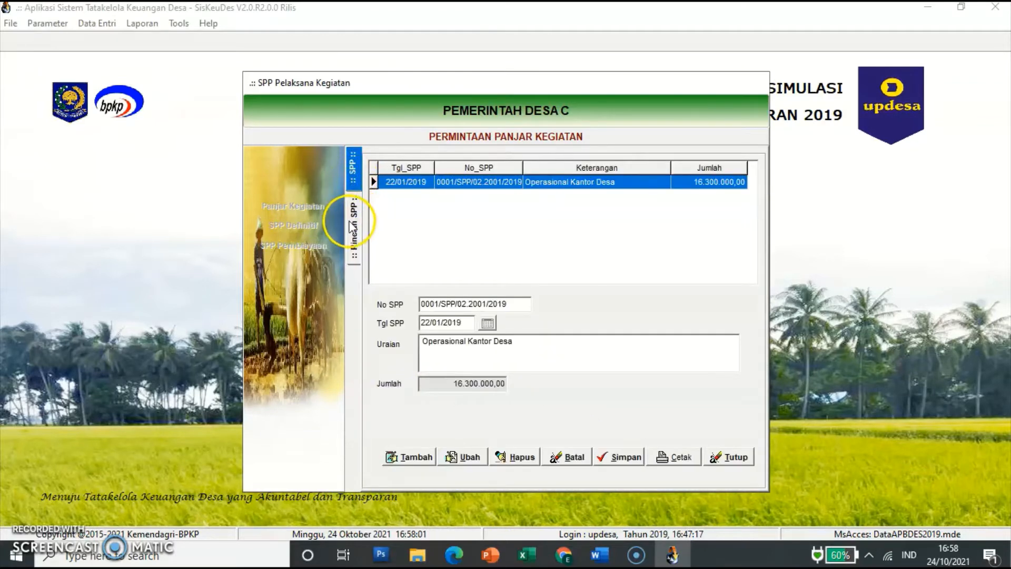
{"action": "left_click", "coordinate": [357, 239]}
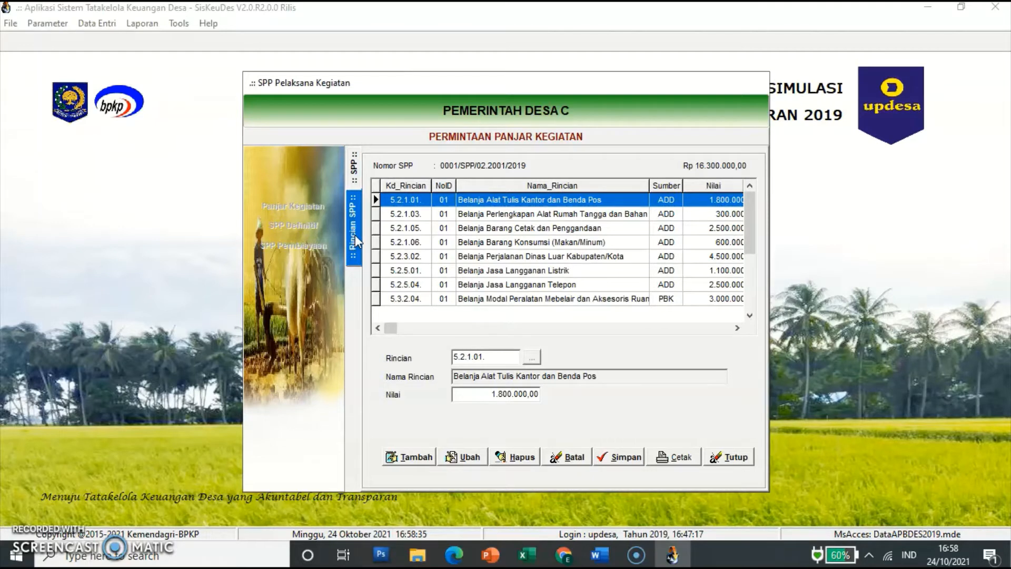
{"action": "left_click", "coordinate": [356, 241]}
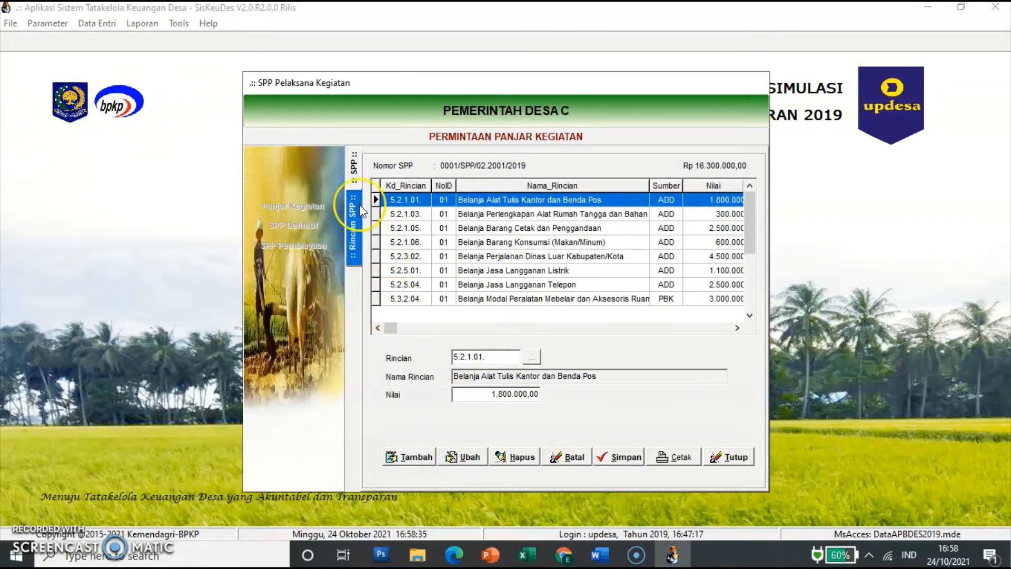
{"action": "left_click", "coordinate": [356, 167]}
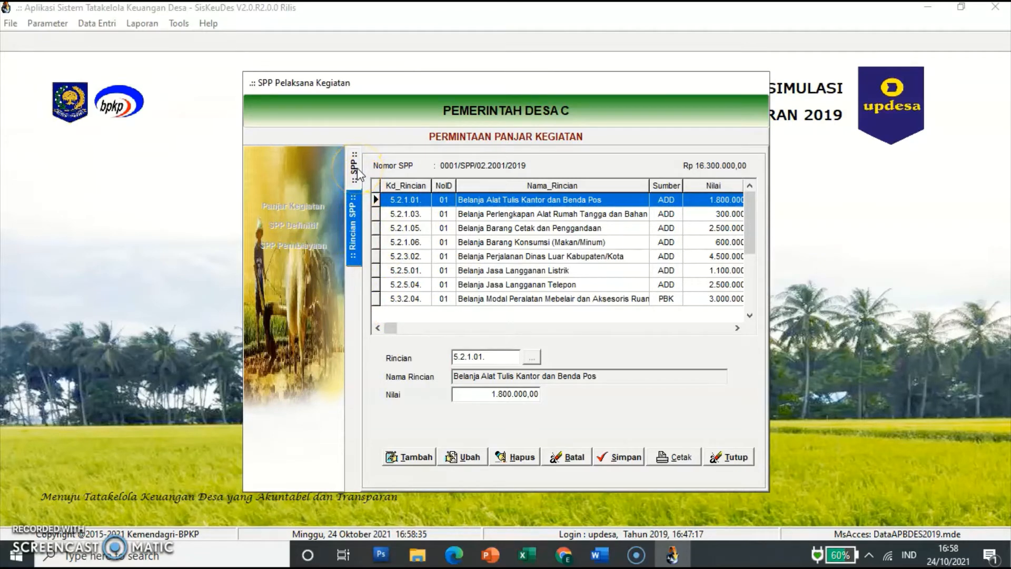
{"action": "left_click", "coordinate": [358, 203]}
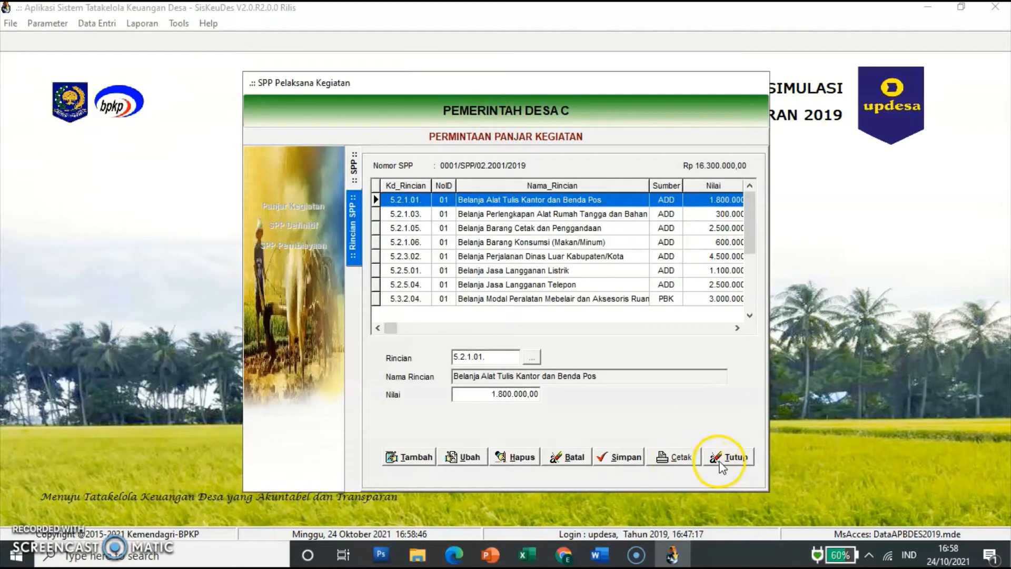
{"action": "left_click", "coordinate": [722, 461]}
{"action": "left_click", "coordinate": [318, 208]}
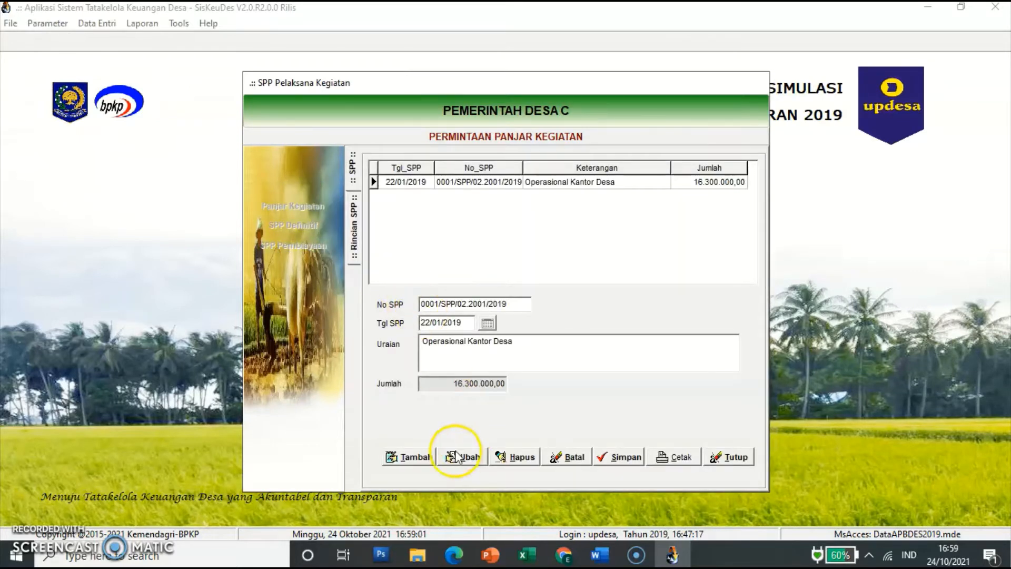
Step: Save a new SPP dated 01/04/2019 described 'Kegiatan Pembangunan Jalan Desa', then open its detail lines
{"action": "left_click", "coordinate": [417, 458]}
{"action": "left_click", "coordinate": [445, 324]}
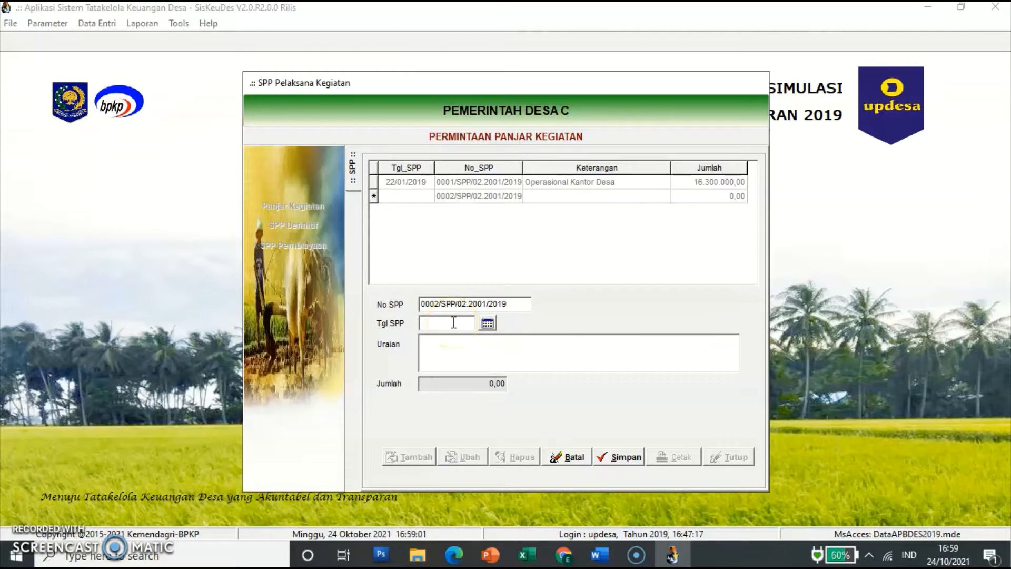
{"action": "left_click", "coordinate": [454, 322]}
{"action": "type", "text": "01/04/2019"}
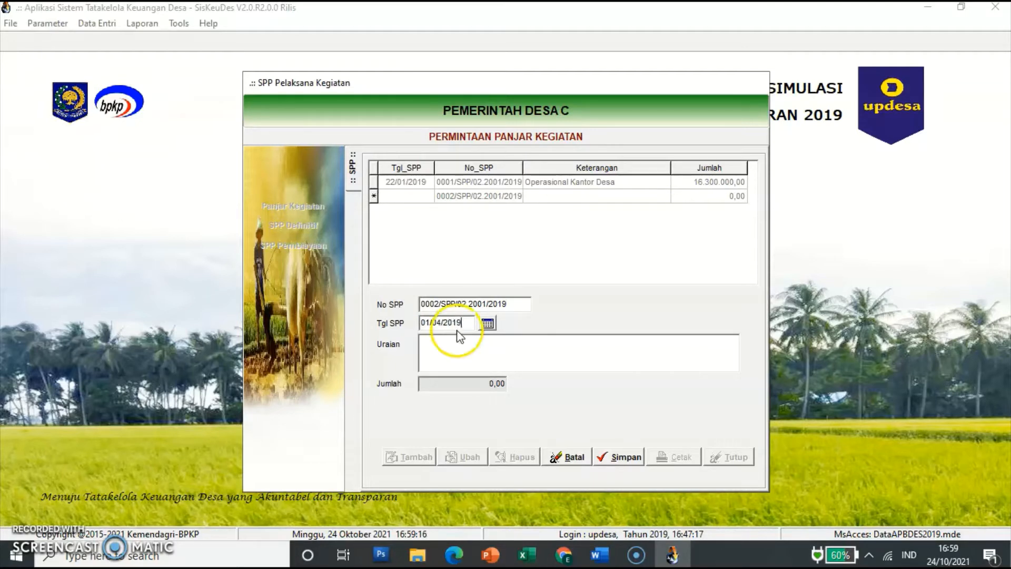
{"action": "left_click", "coordinate": [457, 343]}
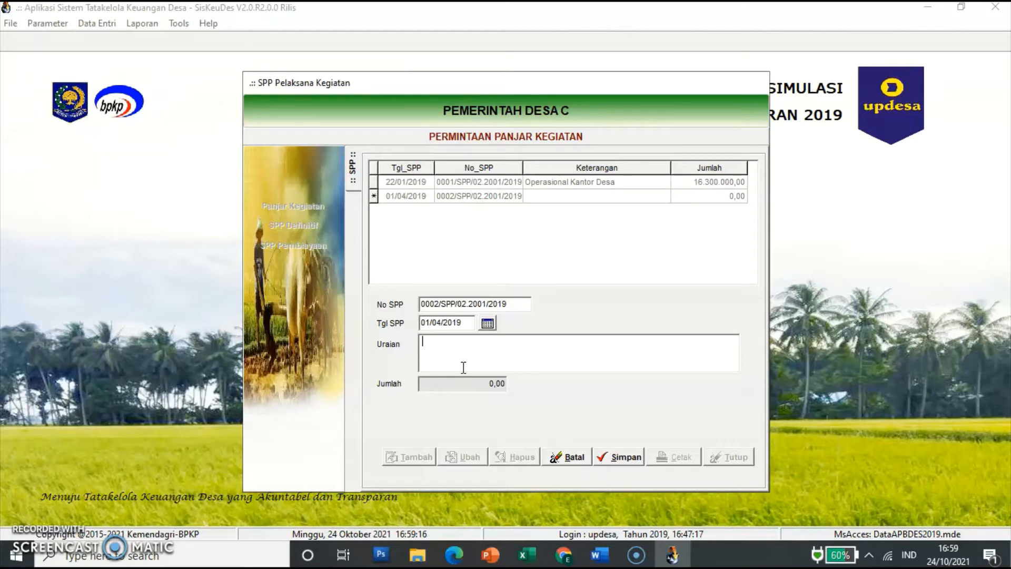
{"action": "type", "text": "Kegiatan Pemban"}
{"action": "type", "text": "gunan "}
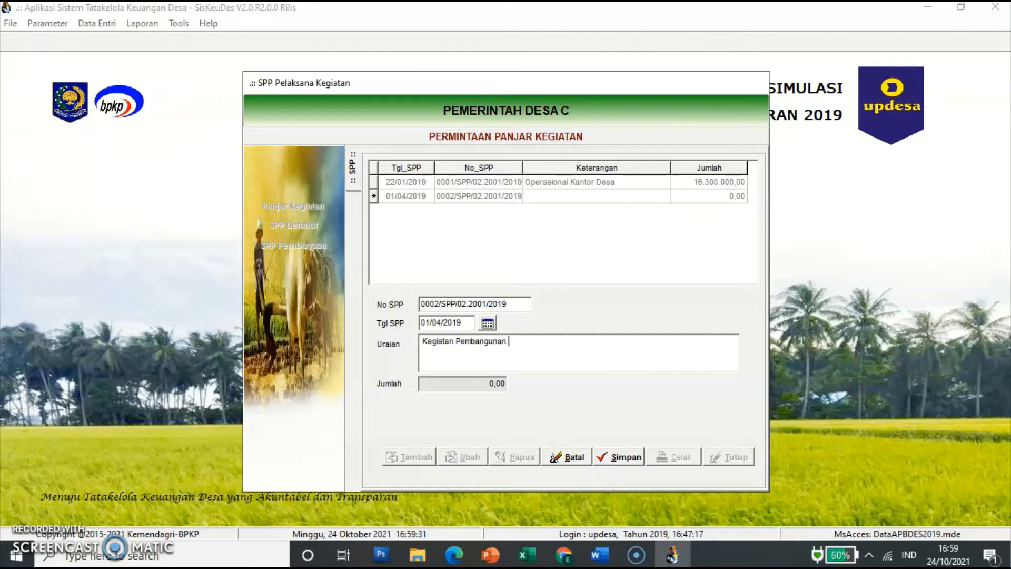
{"action": "type", "text": "Jalan Desa"}
{"action": "left_click", "coordinate": [627, 457]}
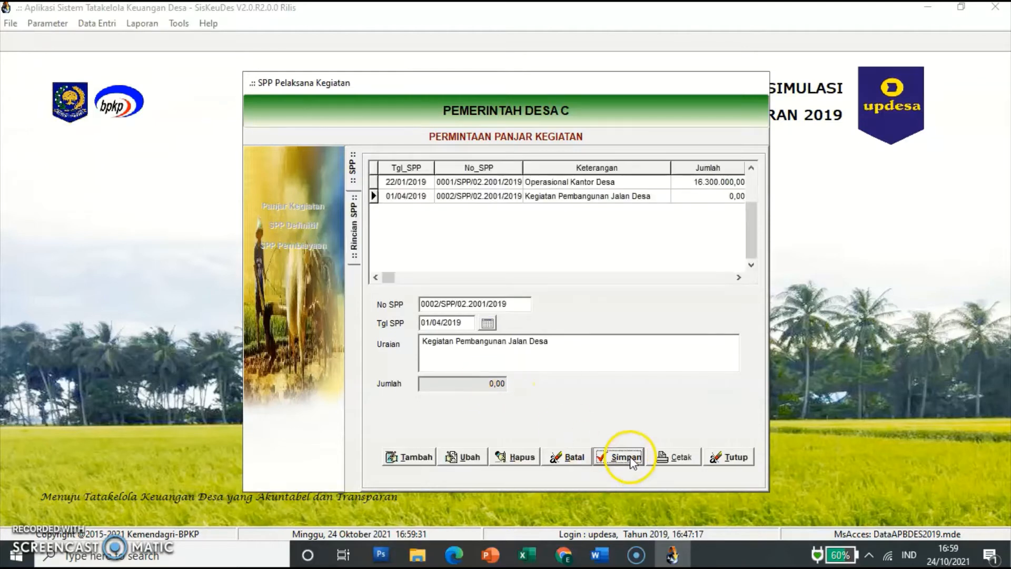
{"action": "left_click", "coordinate": [465, 203]}
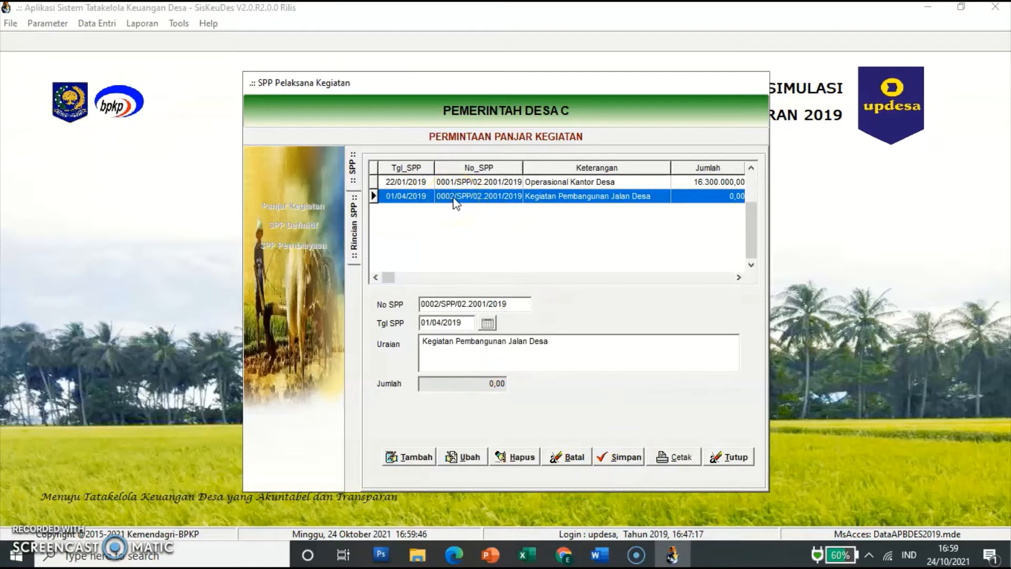
{"action": "double_click", "coordinate": [456, 203]}
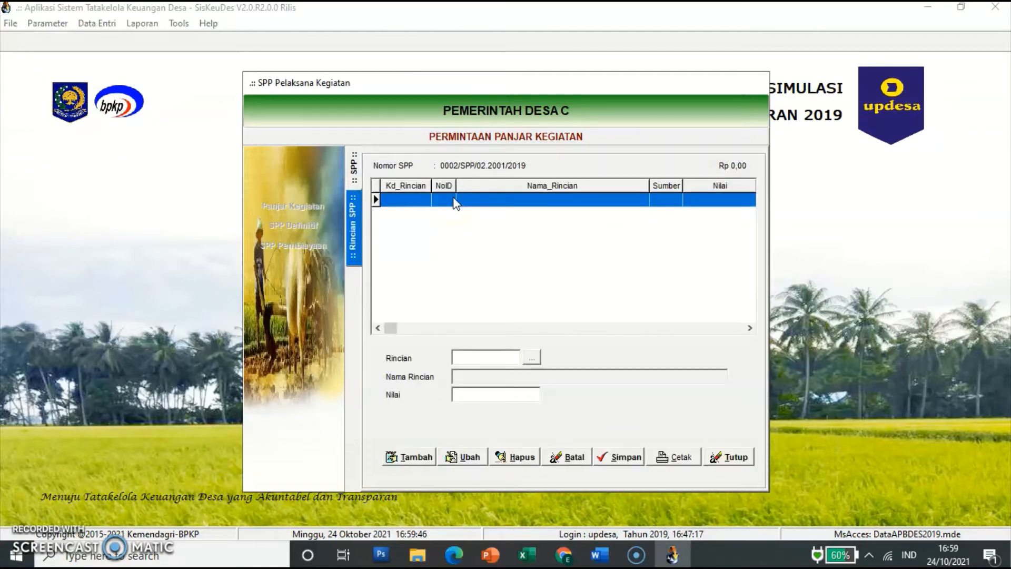
Step: Add a 500.000 line for account 5.2.1.01 from the road-building activity, then start another detail line
{"action": "left_click", "coordinate": [422, 456]}
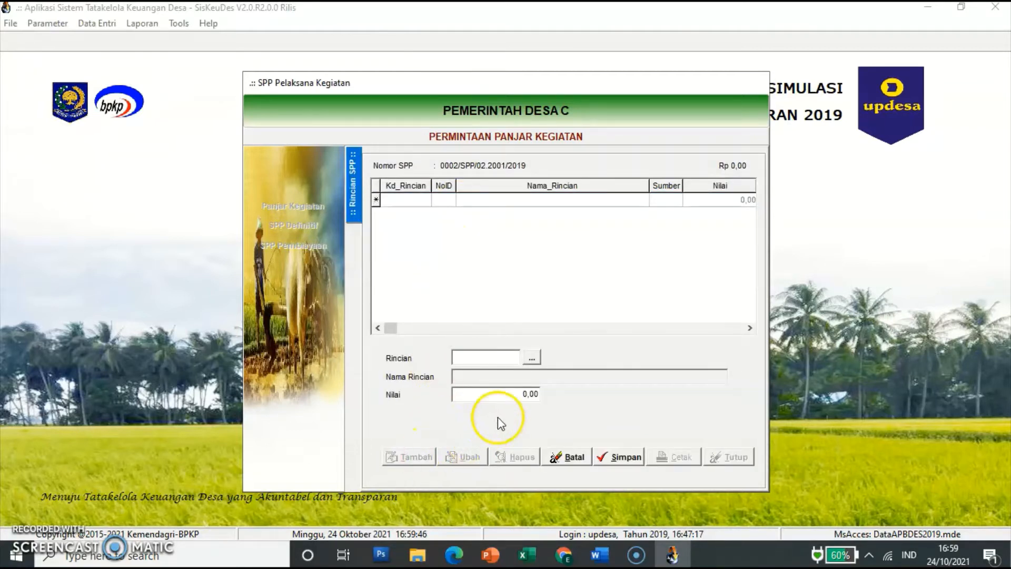
{"action": "left_click", "coordinate": [532, 359]}
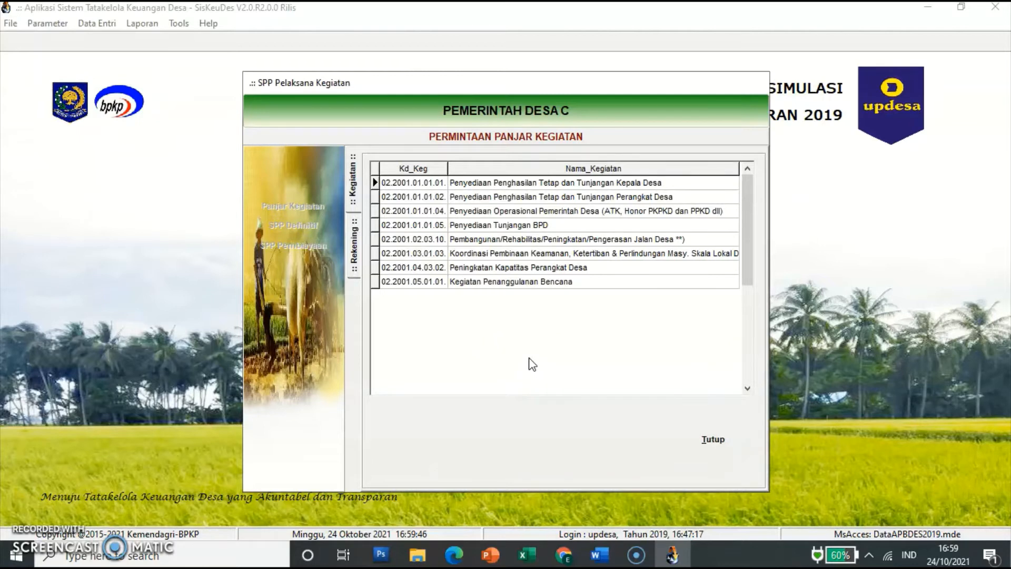
{"action": "left_click", "coordinate": [498, 241]}
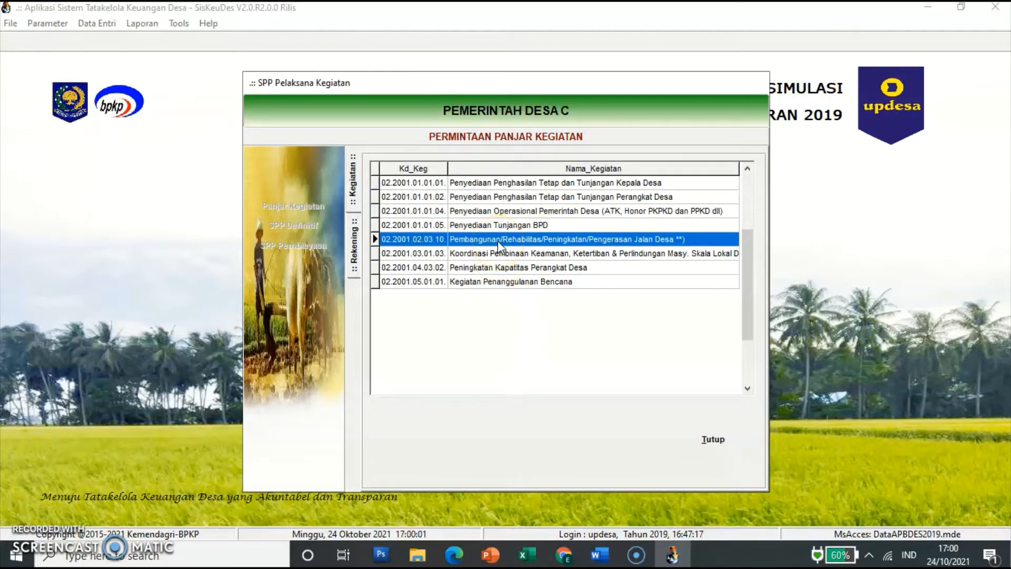
{"action": "double_click", "coordinate": [575, 238]}
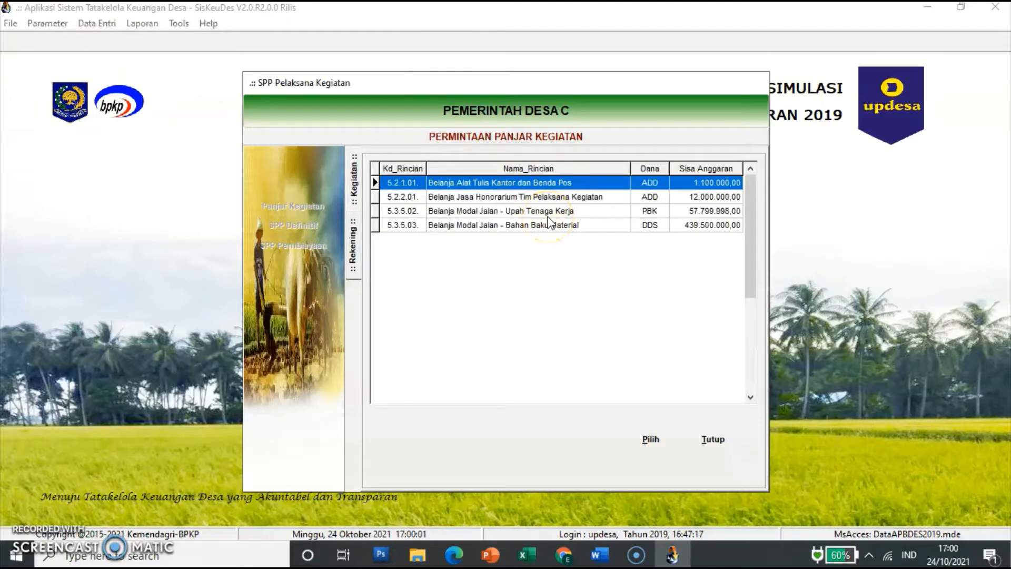
{"action": "left_click", "coordinate": [558, 181]}
{"action": "left_click", "coordinate": [659, 438]}
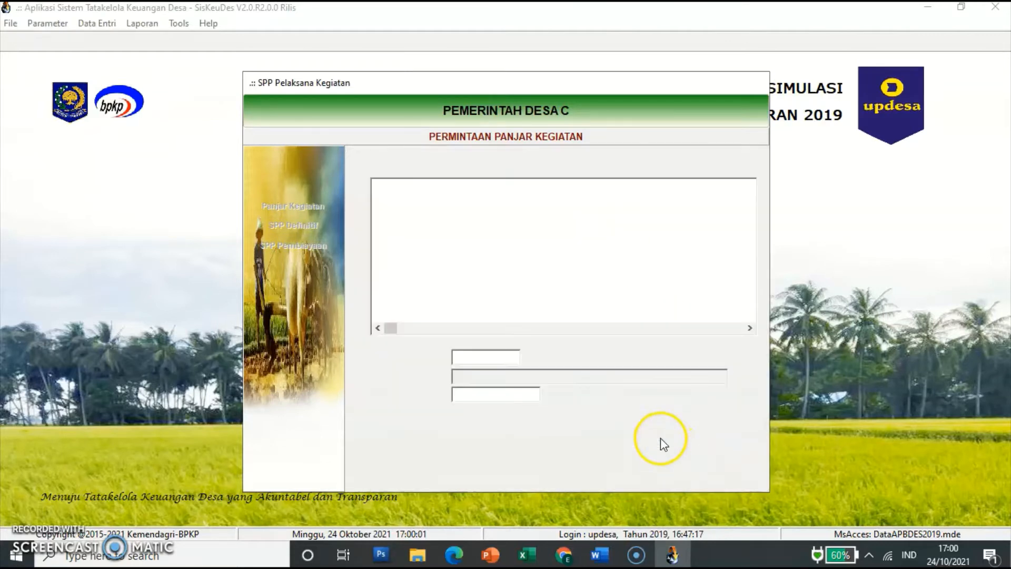
{"action": "left_click", "coordinate": [519, 389]}
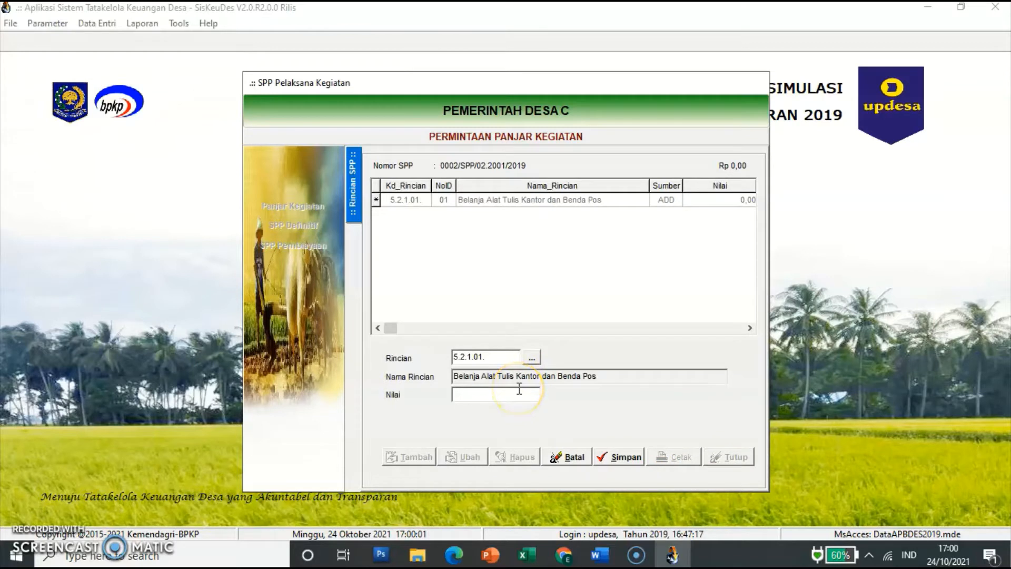
{"action": "type", "text": "500000"}
{"action": "key", "text": "Tab"}
{"action": "left_click", "coordinate": [611, 462]}
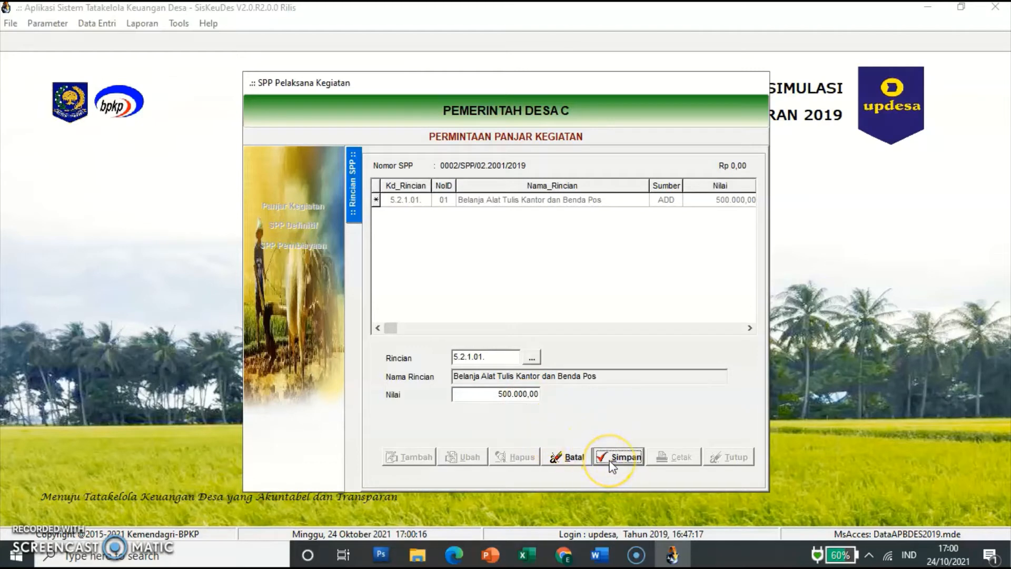
{"action": "left_click", "coordinate": [410, 457]}
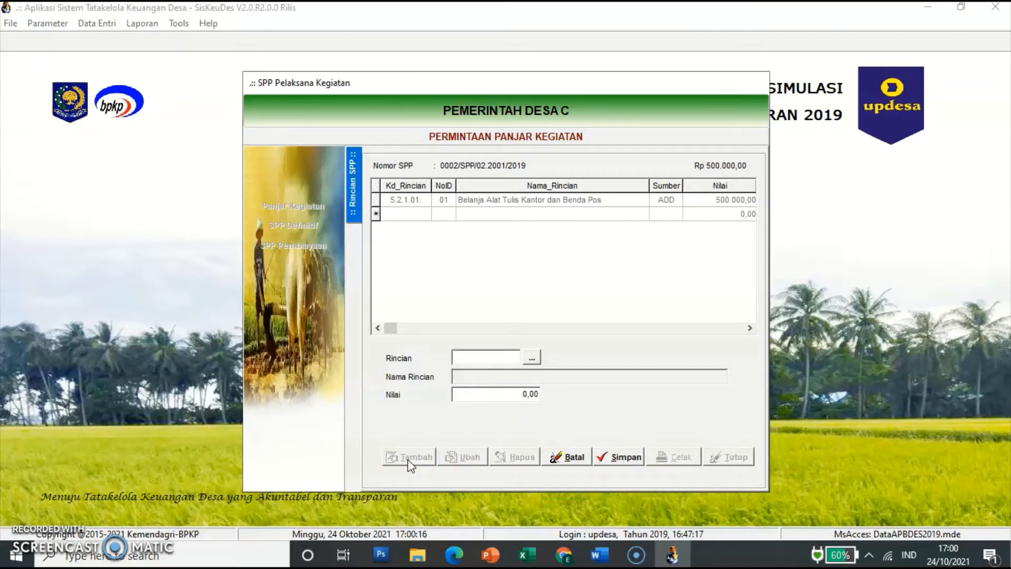
{"action": "left_click_drag", "start_coordinate": [408, 459], "coordinate": [461, 438]}
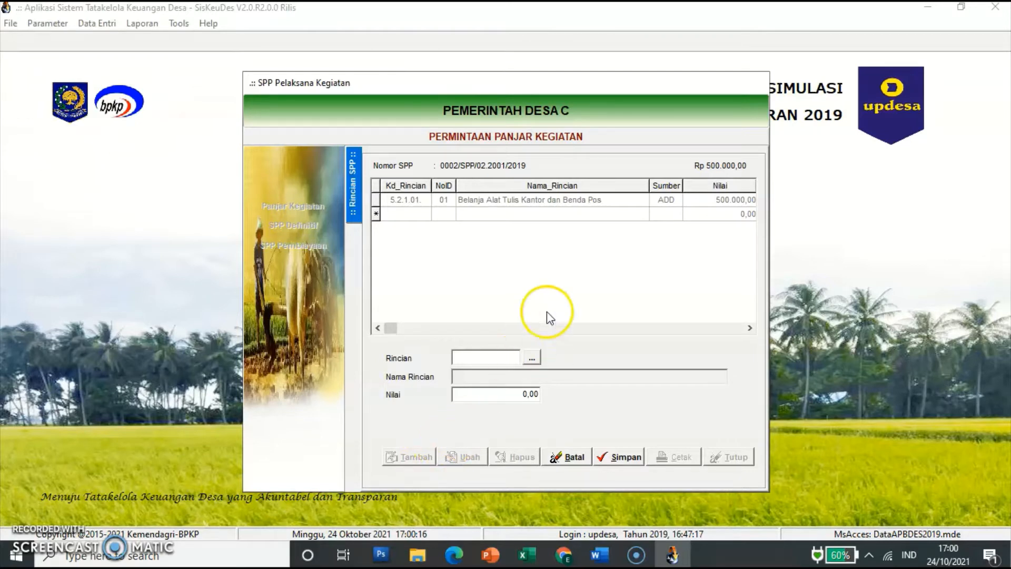
Step: Add and save the honorarium line 5.2.2.01 at 2.700.000
{"action": "left_click", "coordinate": [532, 357]}
{"action": "left_click", "coordinate": [487, 197]}
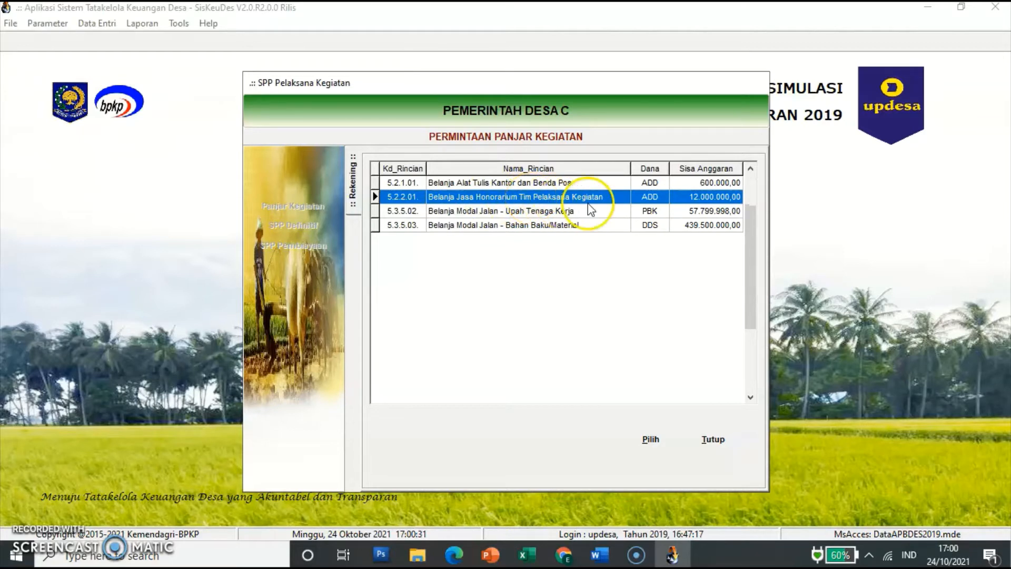
{"action": "left_click", "coordinate": [651, 439]}
{"action": "left_click", "coordinate": [526, 398]}
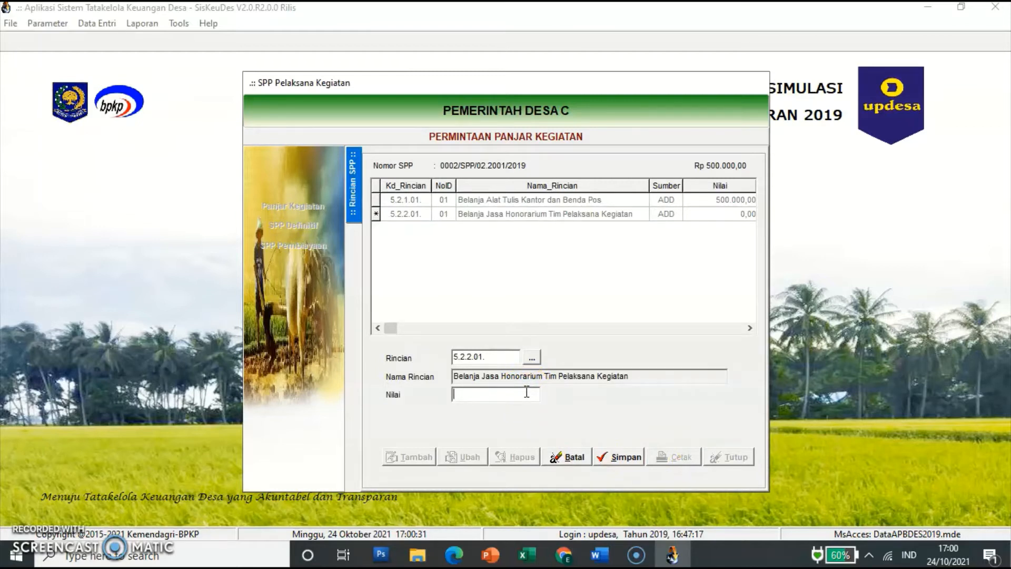
{"action": "type", "text": "2.70"}
{"action": "type", "text": "0.000"}
{"action": "key", "text": "Tab"}
{"action": "left_click", "coordinate": [620, 456]}
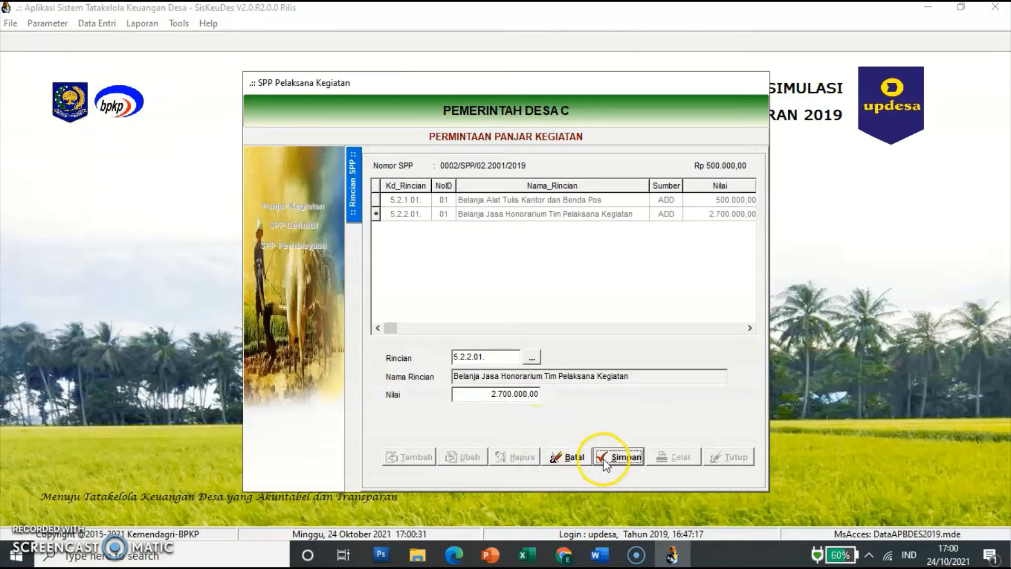
Step: Add and save the road-materials line 5.3.5.03 at 40.000.000
{"action": "left_click", "coordinate": [416, 457]}
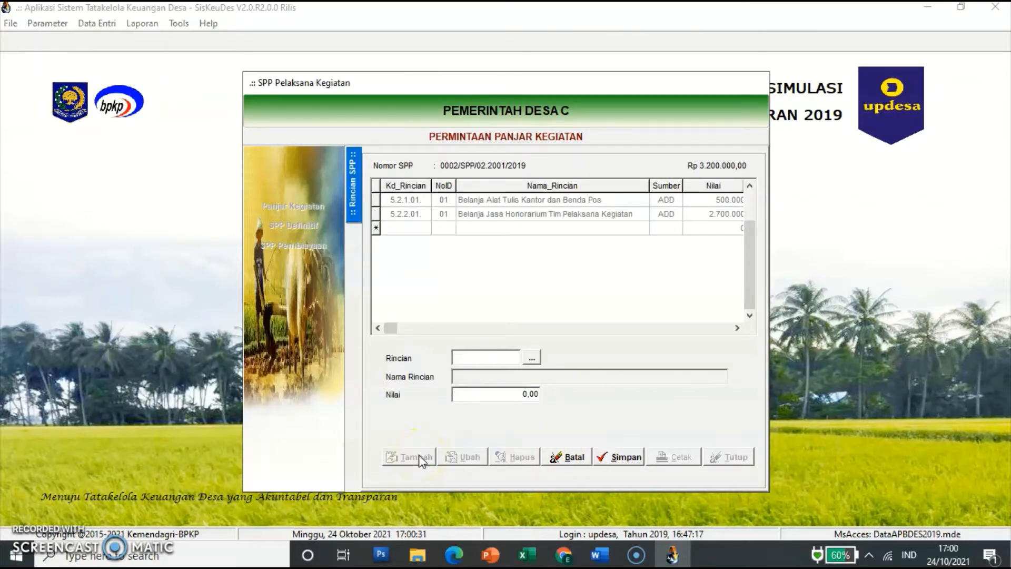
{"action": "left_click", "coordinate": [532, 358]}
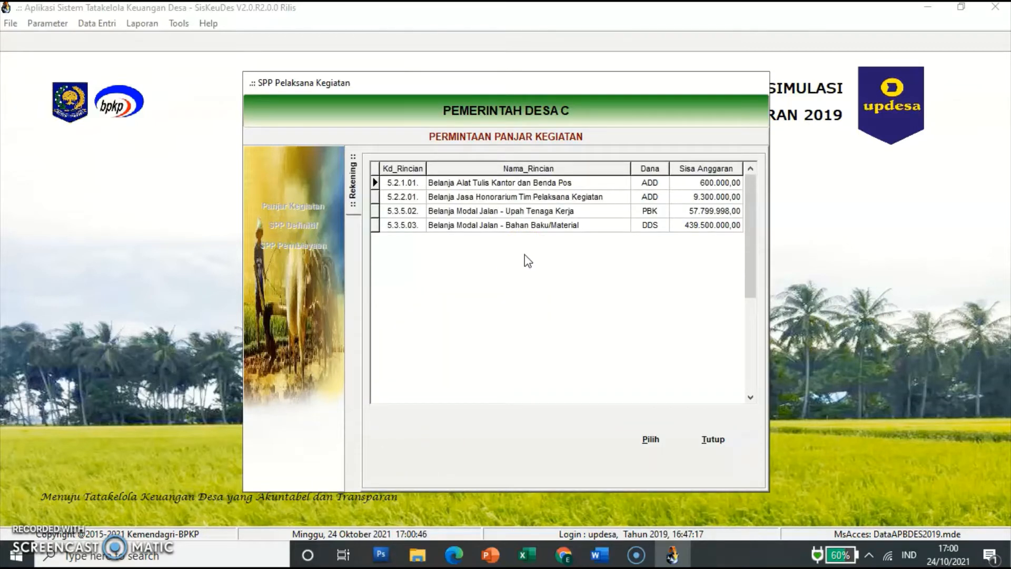
{"action": "left_click", "coordinate": [555, 227]}
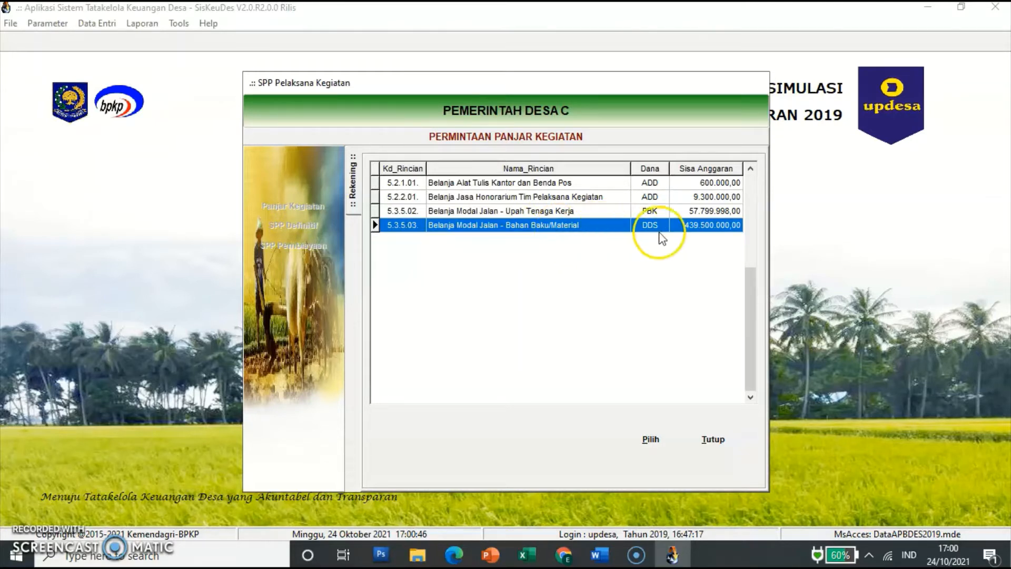
{"action": "left_click", "coordinate": [649, 441]}
{"action": "key", "text": "BackSpace"}
{"action": "key", "text": "BackSpace"}
{"action": "key", "text": "BackSpace"}
{"action": "key", "text": "BackSpace"}
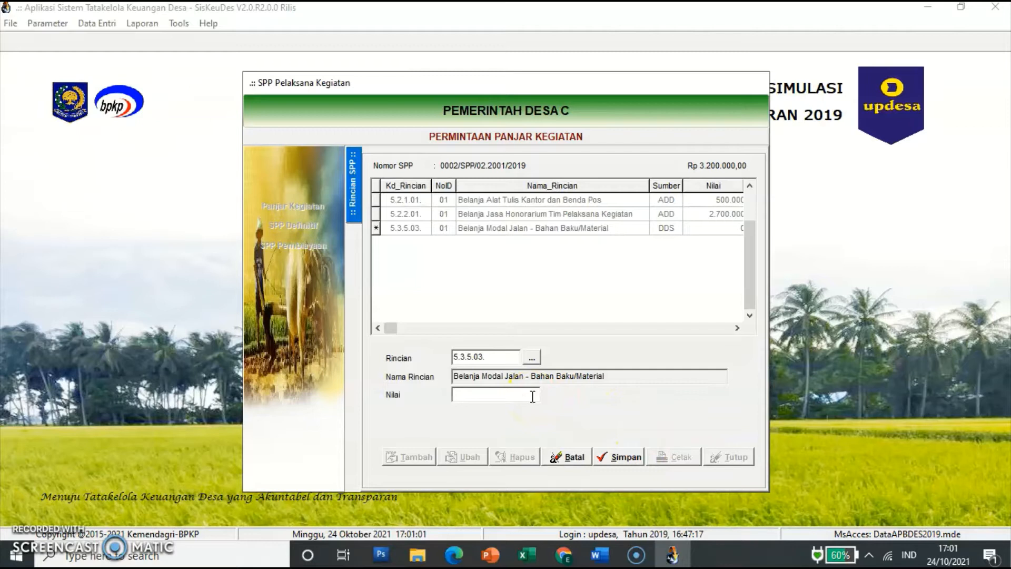
{"action": "type", "text": "40000000"}
{"action": "key", "text": "Tab"}
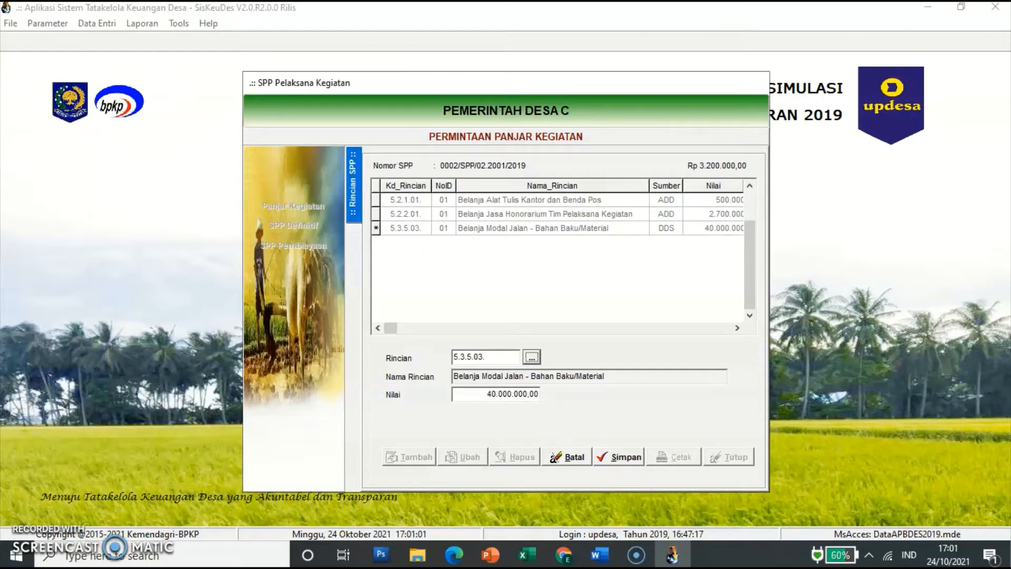
{"action": "left_click", "coordinate": [619, 457]}
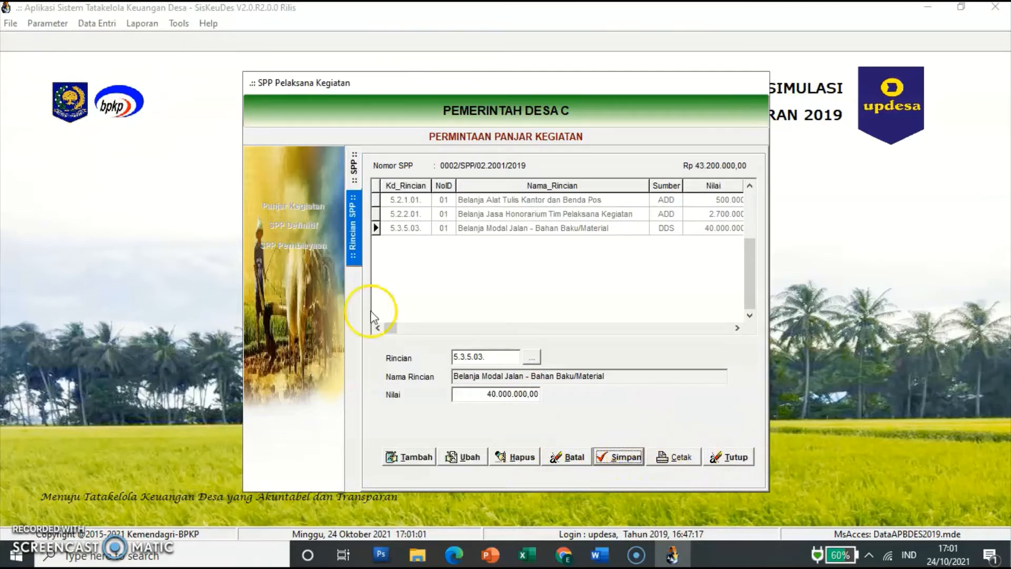
Step: Check SPP 0001 in the SPP list, then close the Panjar Kegiatan SPP form
{"action": "left_click", "coordinate": [353, 171]}
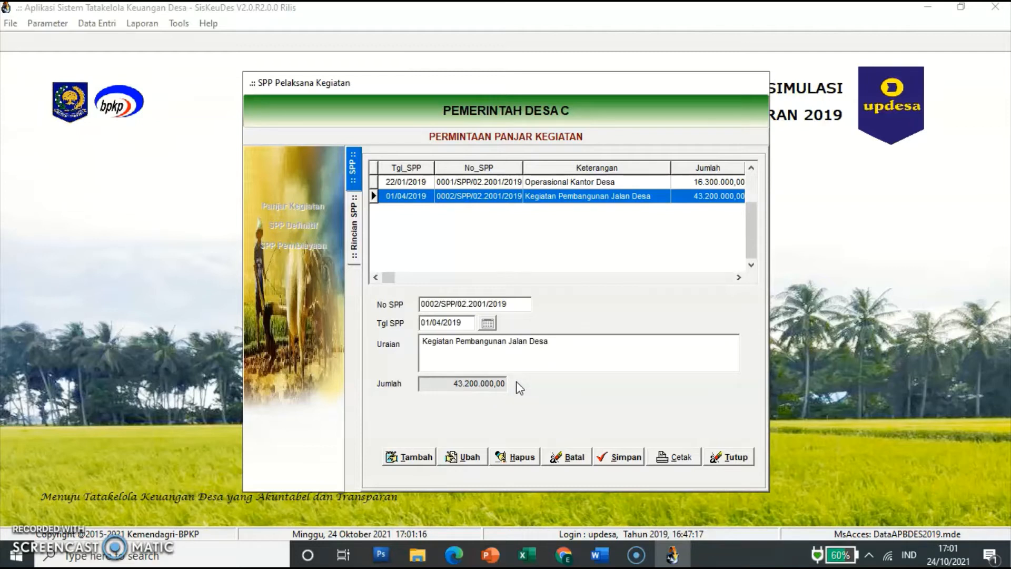
{"action": "left_click", "coordinate": [509, 182]}
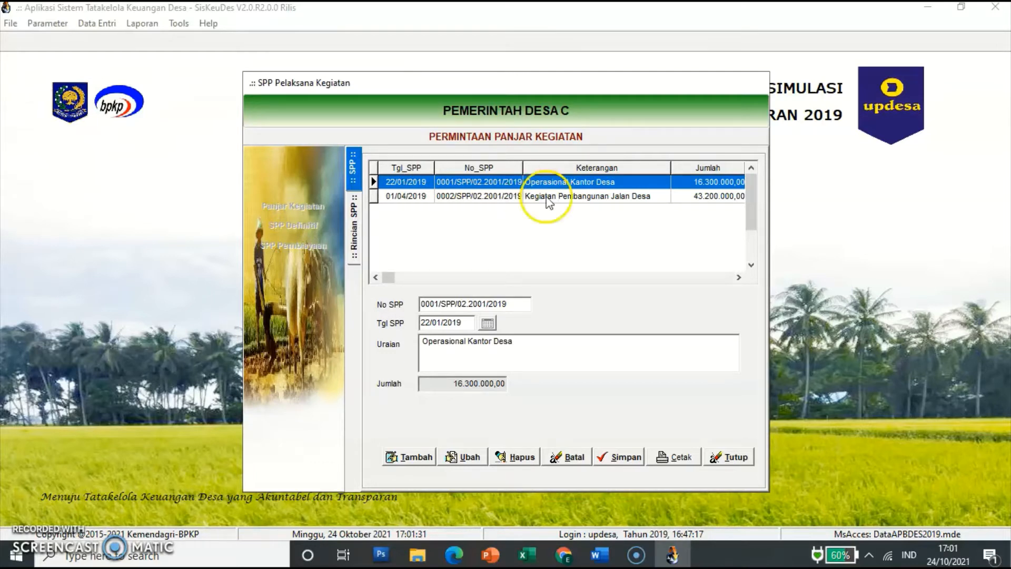
{"action": "left_click", "coordinate": [736, 458]}
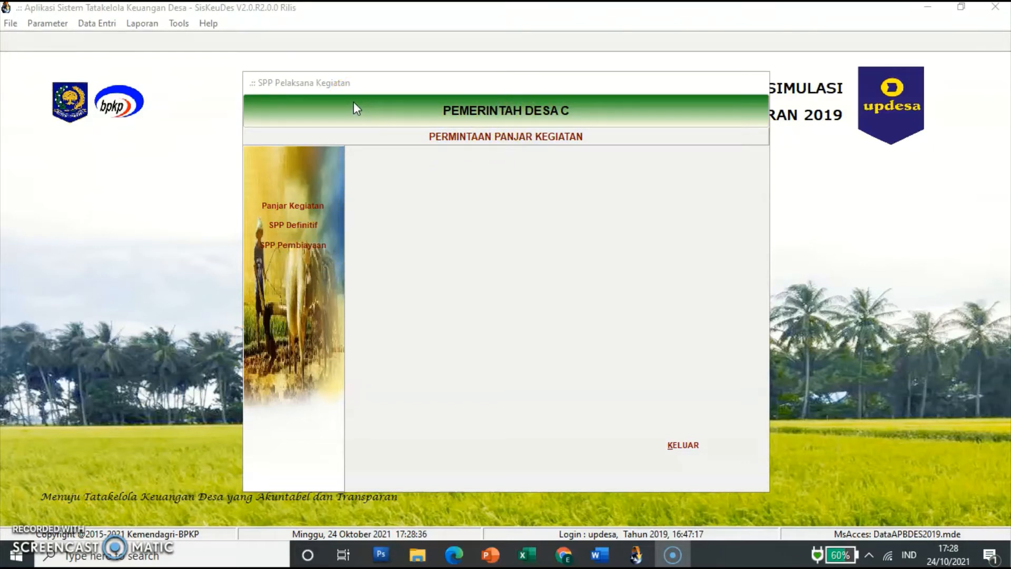
Step: Open SPP Definitif from the SPP Pelaksana Kegiatan left menu
{"action": "left_click", "coordinate": [317, 220]}
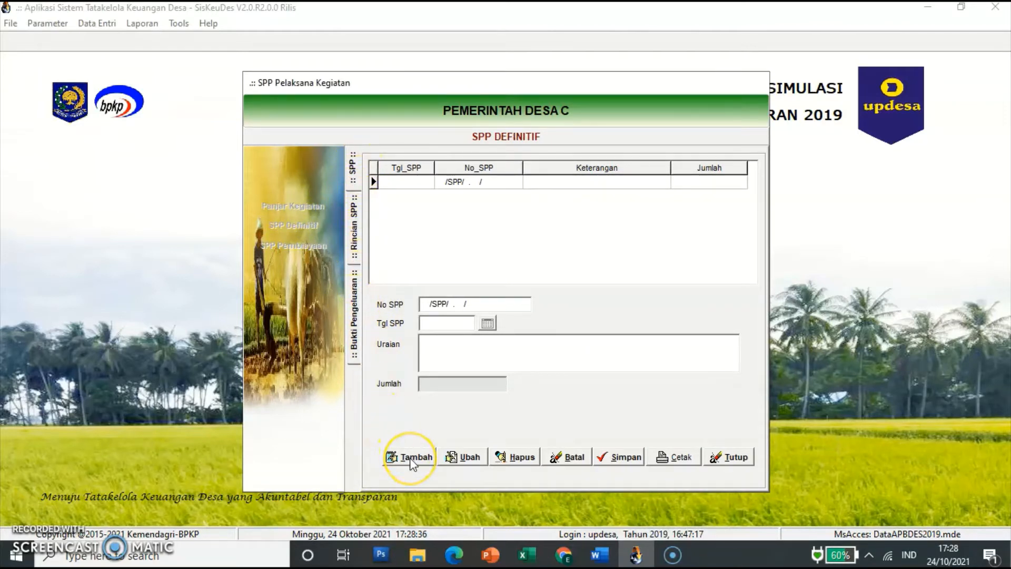
Step: Save SPP 0003 dated 15/02/2019 for 'Gaji dan Tunjangan Kepala Desa untuk bagian bulan Januari dan Februari 2019', then start a detail line
{"action": "left_click", "coordinate": [410, 459]}
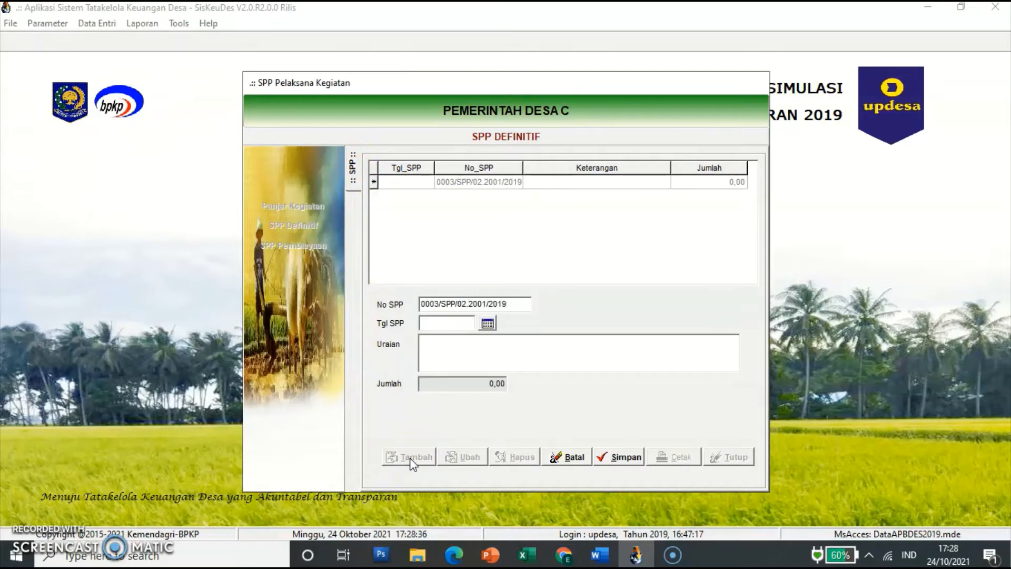
{"action": "left_click", "coordinate": [445, 323]}
{"action": "type", "text": "15/02/2019"}
{"action": "key", "text": "Tab"}
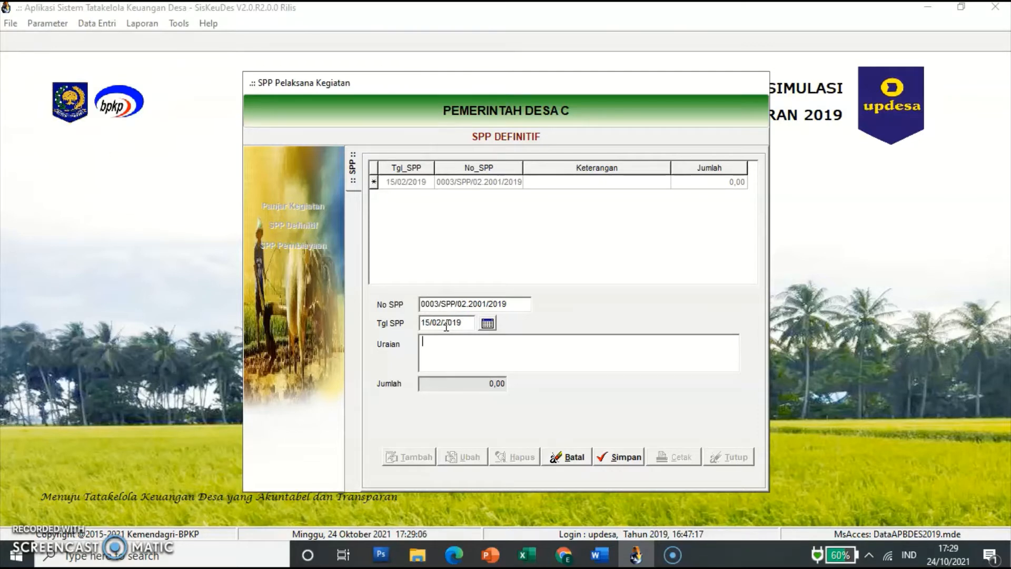
{"action": "type", "text": "Gaji dan Tunjangan Kepal"}
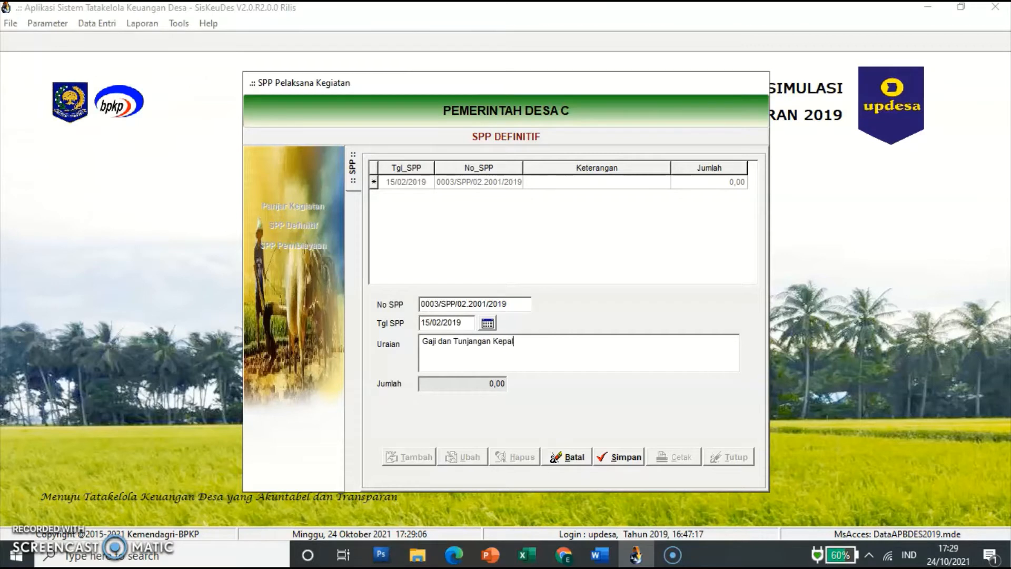
{"action": "type", "text": "a Desa untuk bagian bulan "}
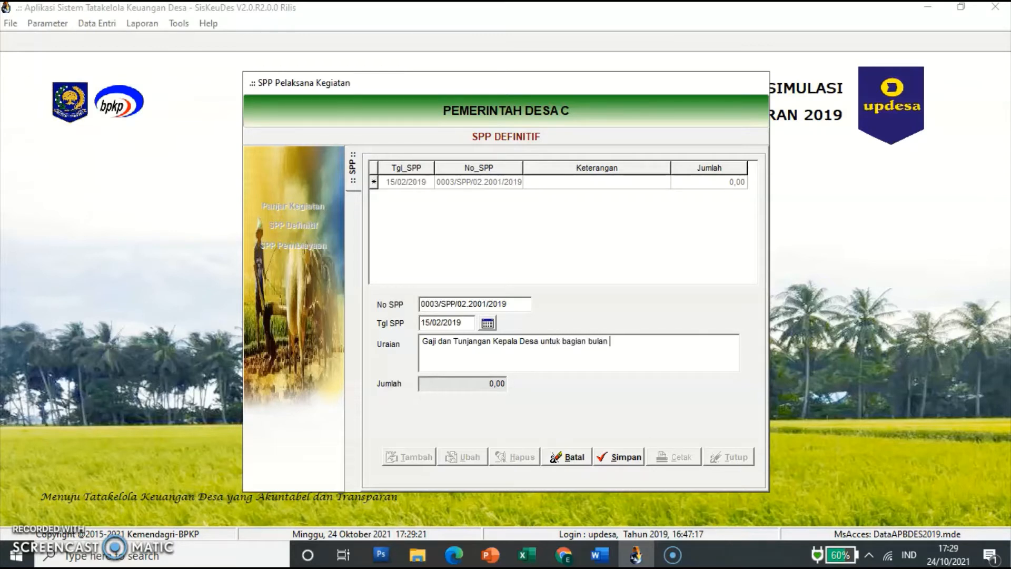
{"action": "type", "text": "Januari dan Februari 2019"}
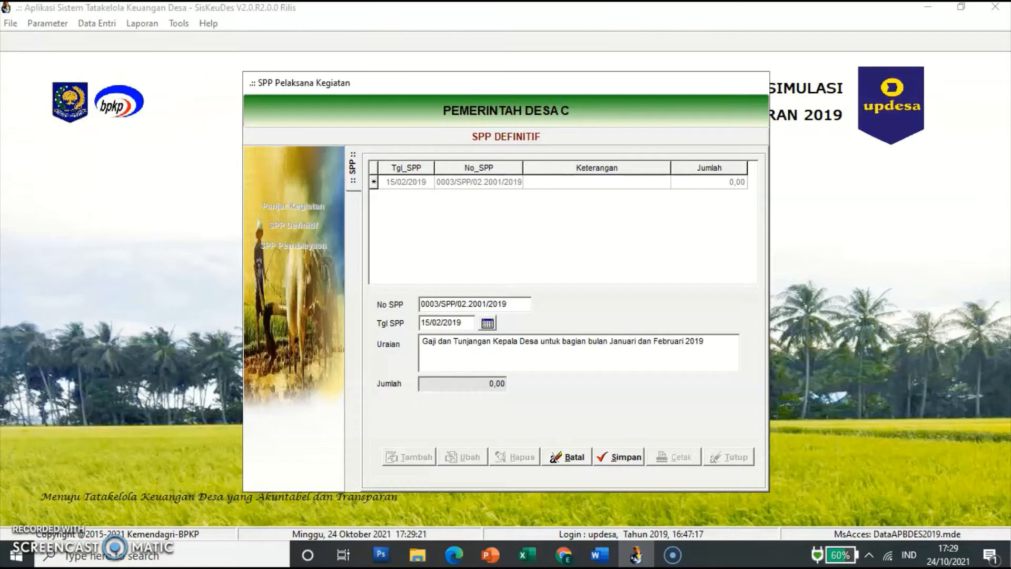
{"action": "left_click", "coordinate": [623, 462]}
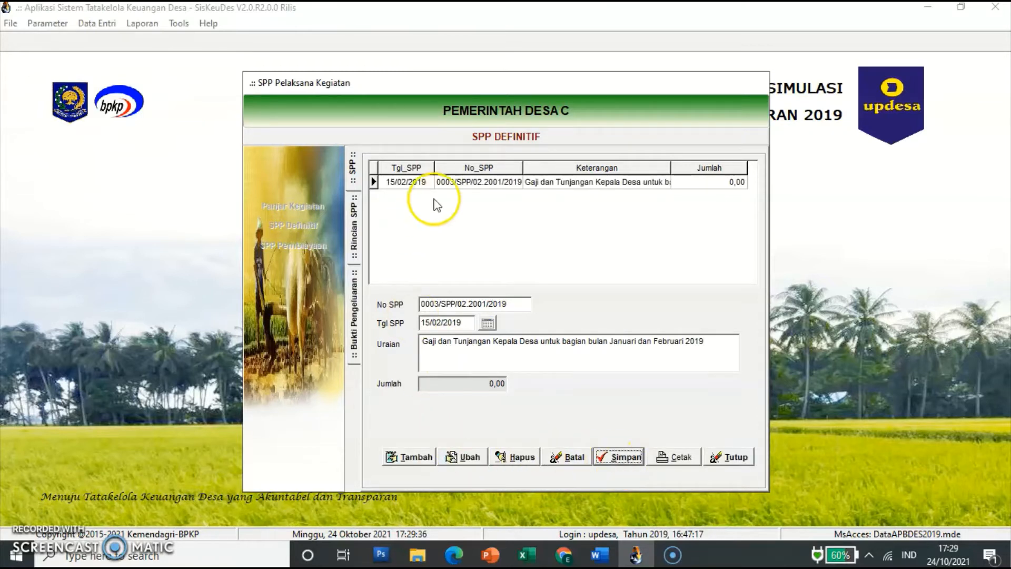
{"action": "left_click", "coordinate": [432, 184]}
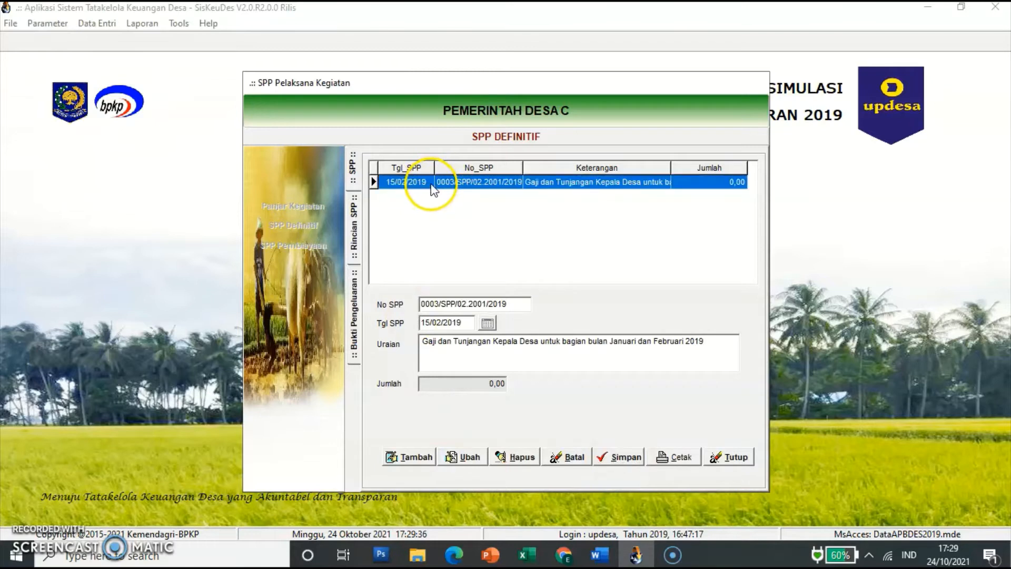
{"action": "double_click", "coordinate": [432, 185]}
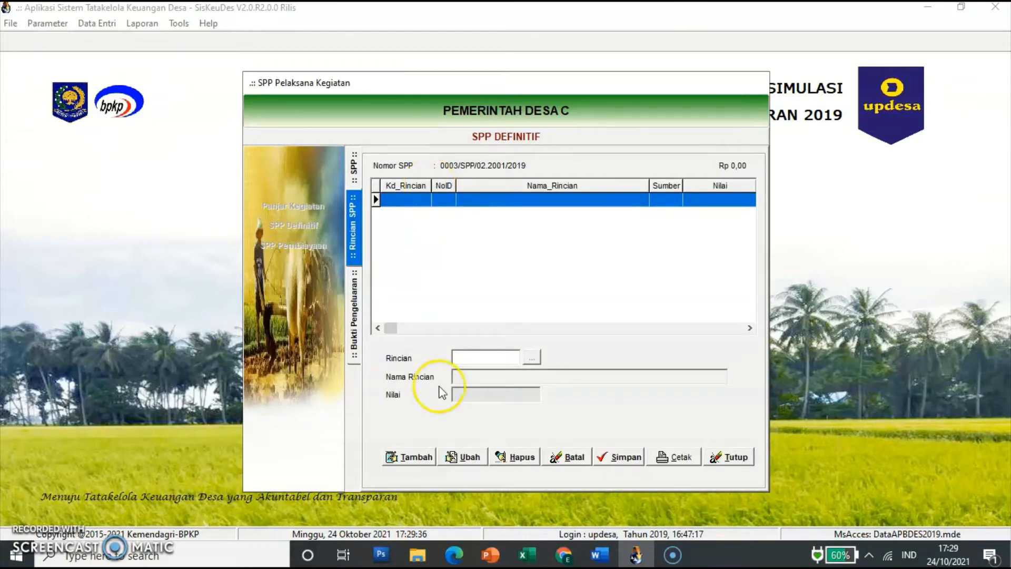
{"action": "left_click", "coordinate": [413, 456]}
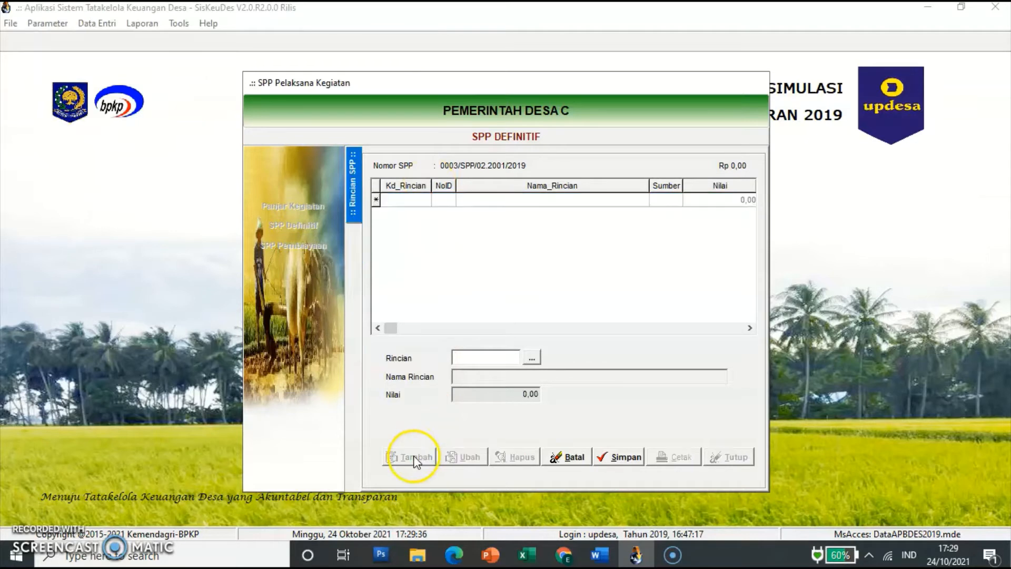
Step: Save detail line 5.1.1.01 Penghasilan Tetap Kepala Desa from activity 02.2001.01.01.01 and open its receipts
{"action": "left_click", "coordinate": [532, 359]}
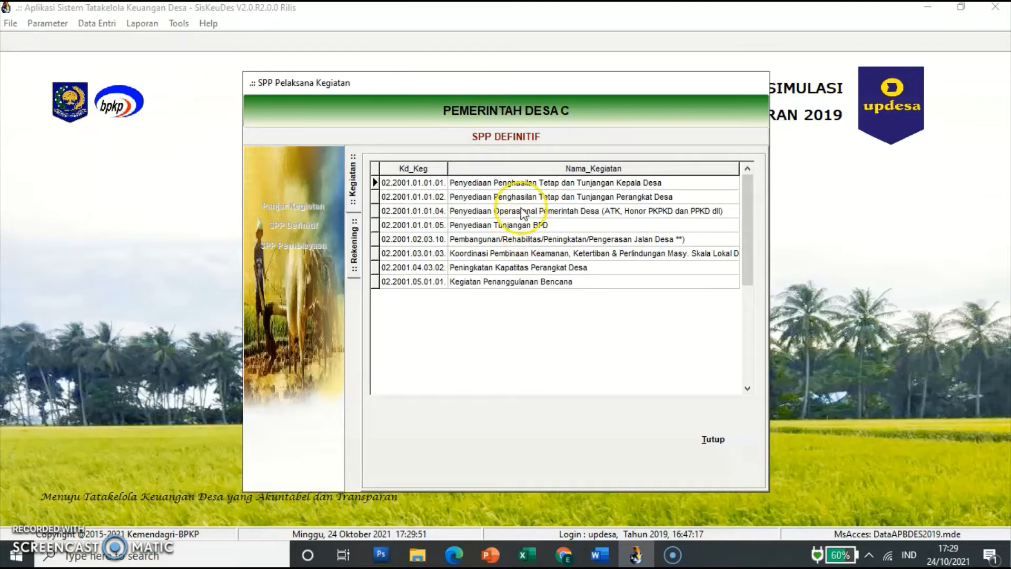
{"action": "left_click", "coordinate": [529, 182]}
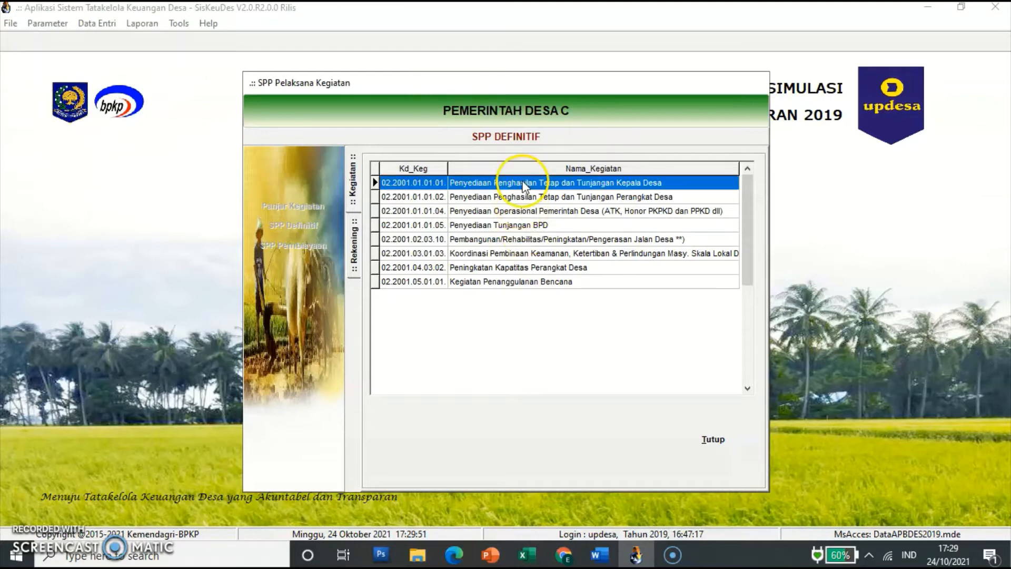
{"action": "double_click", "coordinate": [579, 186]}
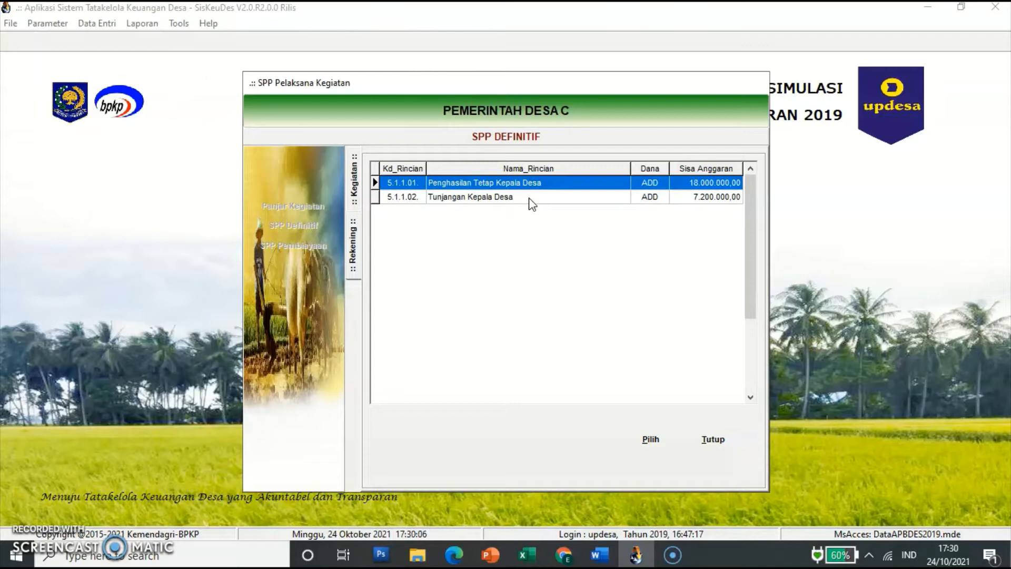
{"action": "left_click", "coordinate": [559, 185]}
{"action": "left_click", "coordinate": [650, 441]}
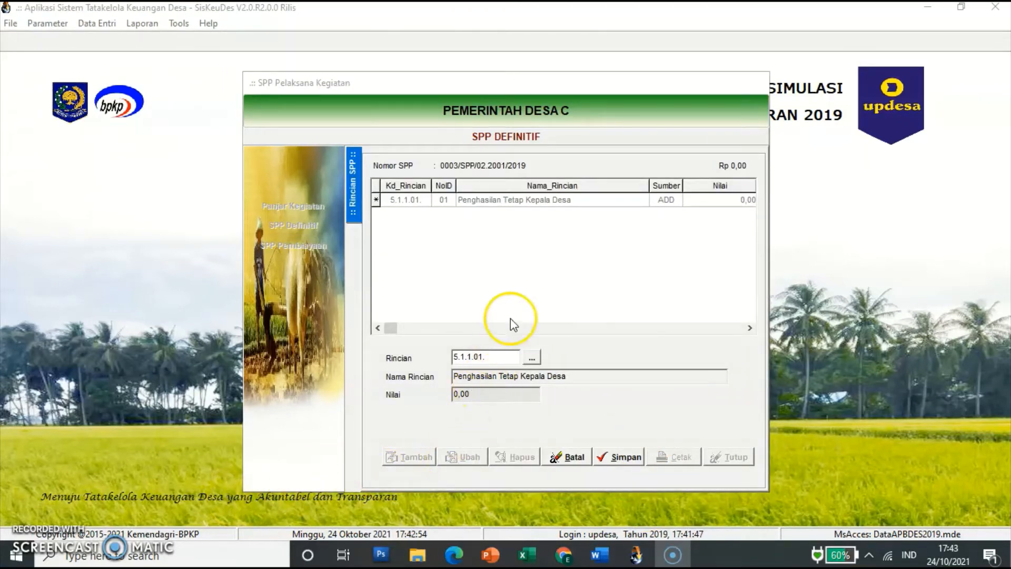
{"action": "left_click", "coordinate": [522, 398]}
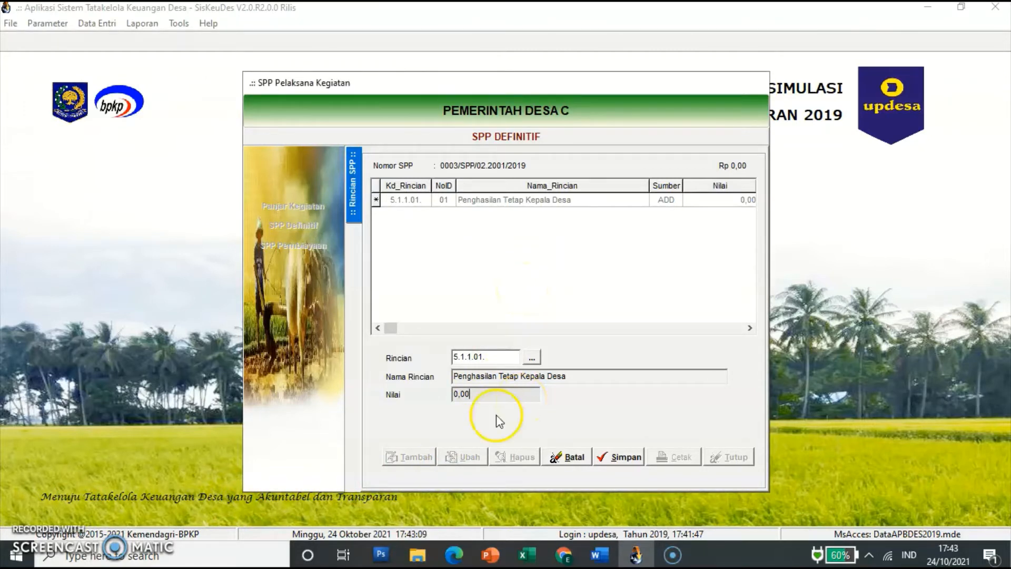
{"action": "left_click", "coordinate": [618, 456]}
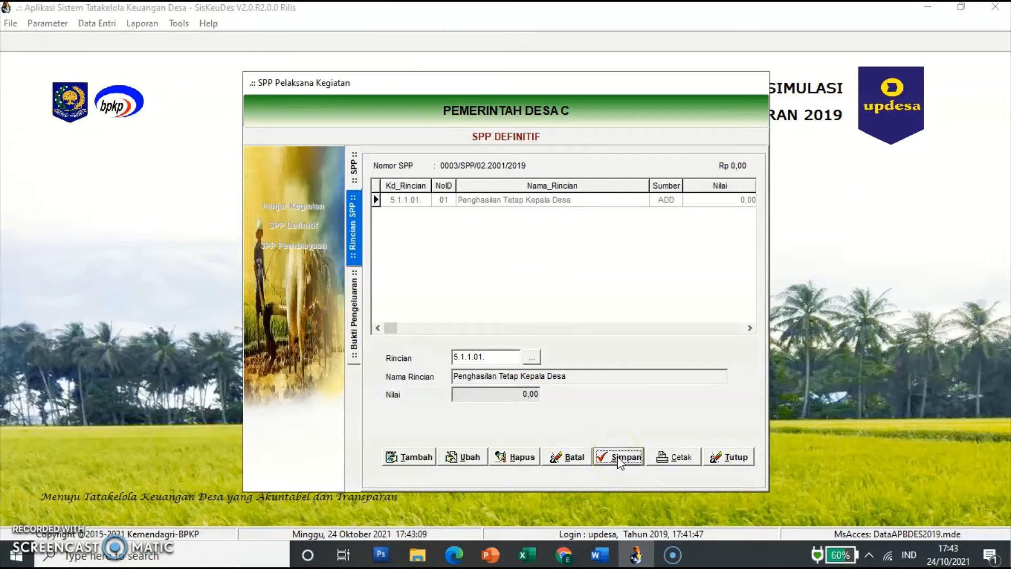
{"action": "double_click", "coordinate": [465, 200]}
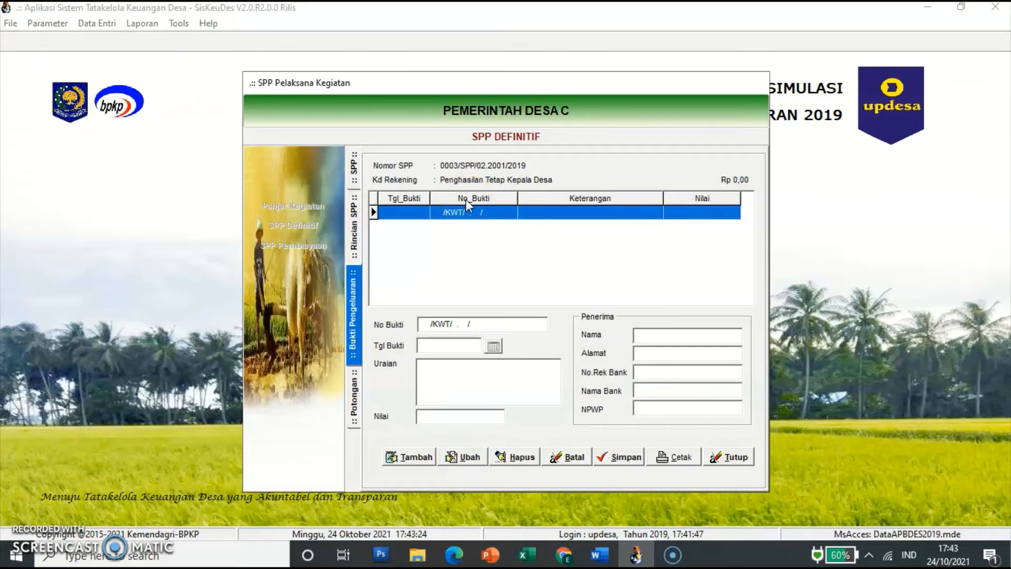
Step: Start a receipt dated 15/02/2019 described 'Pembayaran Penghasilan Tetap Kades bulan Januari dan Februari 2019'
{"action": "left_click", "coordinate": [422, 458]}
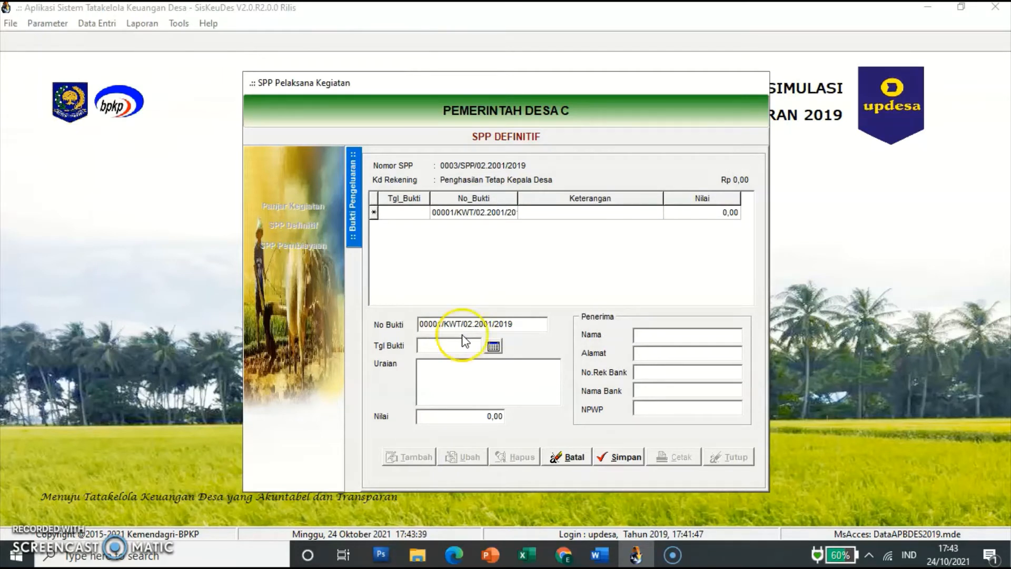
{"action": "left_click", "coordinate": [445, 345]}
{"action": "type", "text": "15/"}
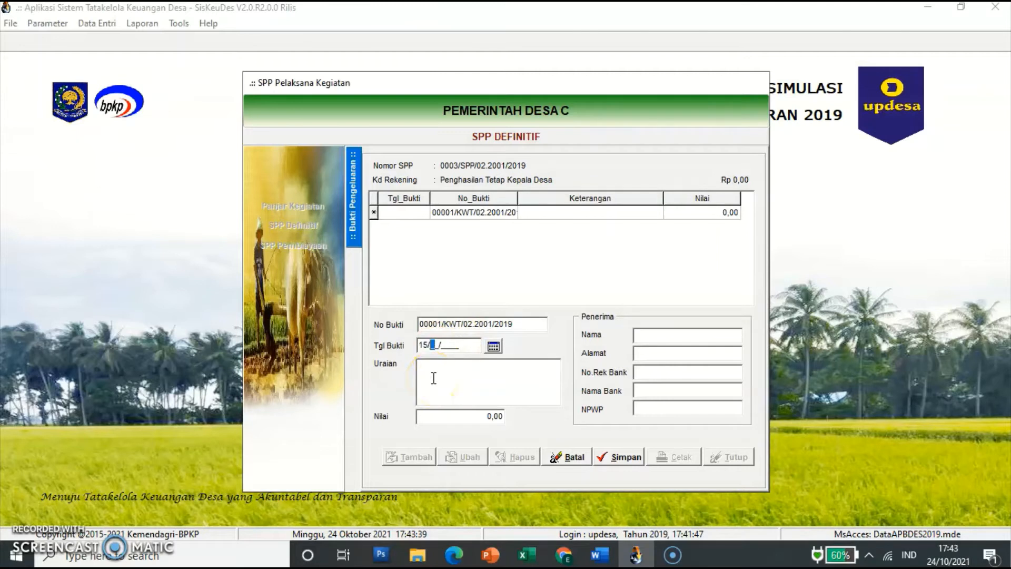
{"action": "type", "text": "02/2019"}
{"action": "left_click", "coordinate": [451, 381]}
{"action": "type", "text": "Pembayaran"}
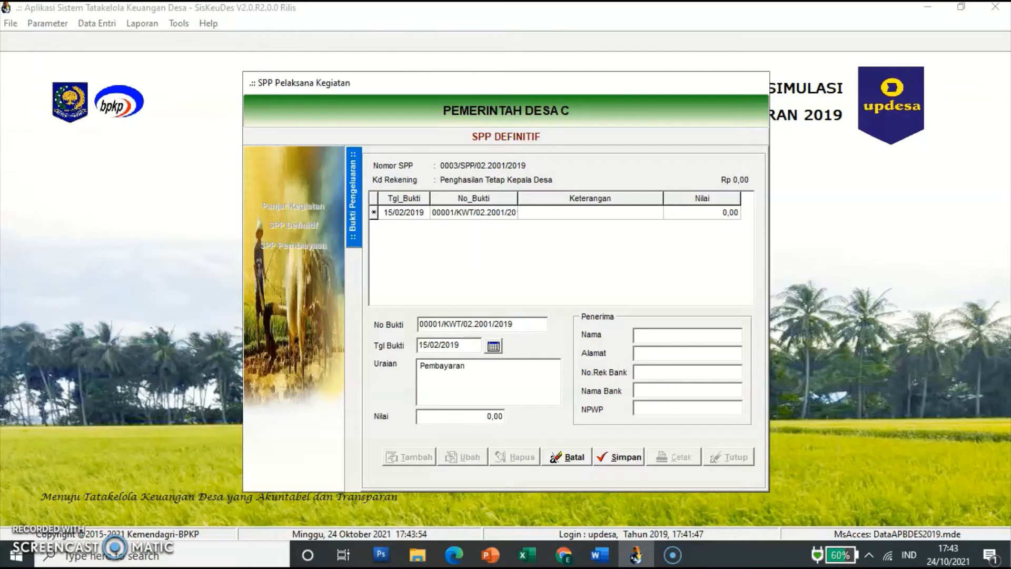
{"action": "type", "text": " Penghasilan Tetap Kades"}
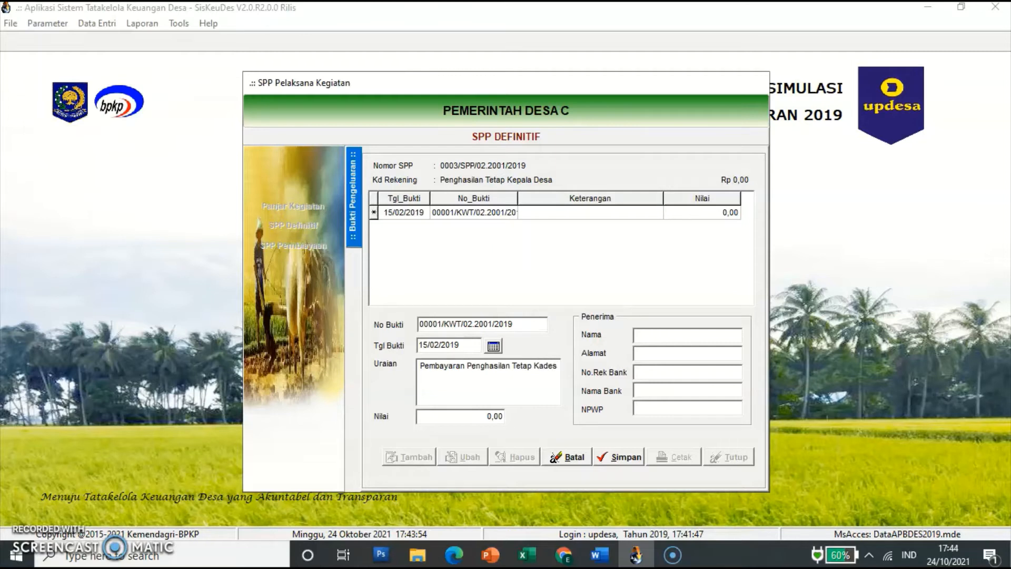
{"action": "type", "text": " bulan Januari dan Februari 2019"}
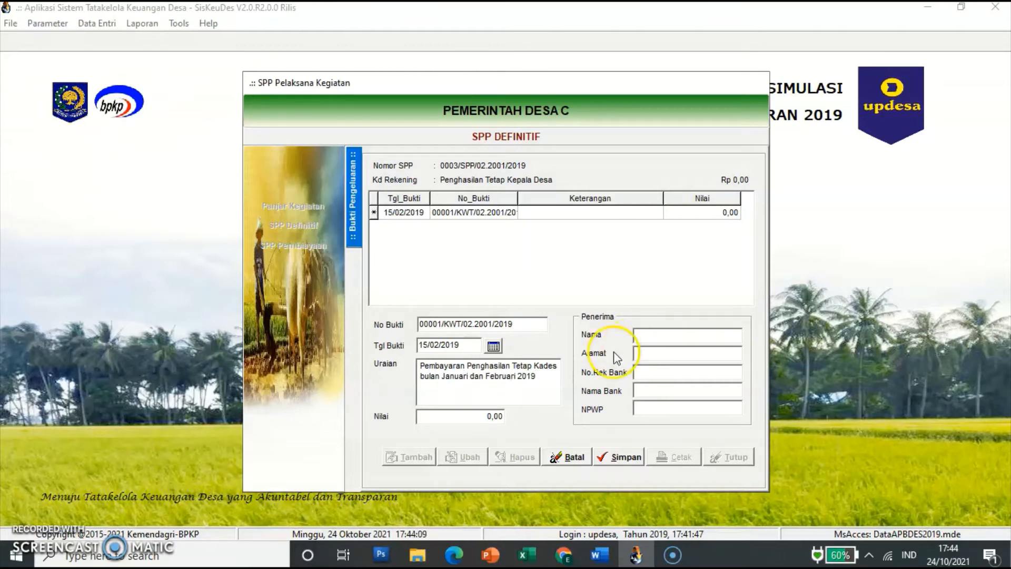
Step: Set the receipt amount to 3.000.000, enter the recipient's name, and save it
{"action": "left_click", "coordinate": [461, 422]}
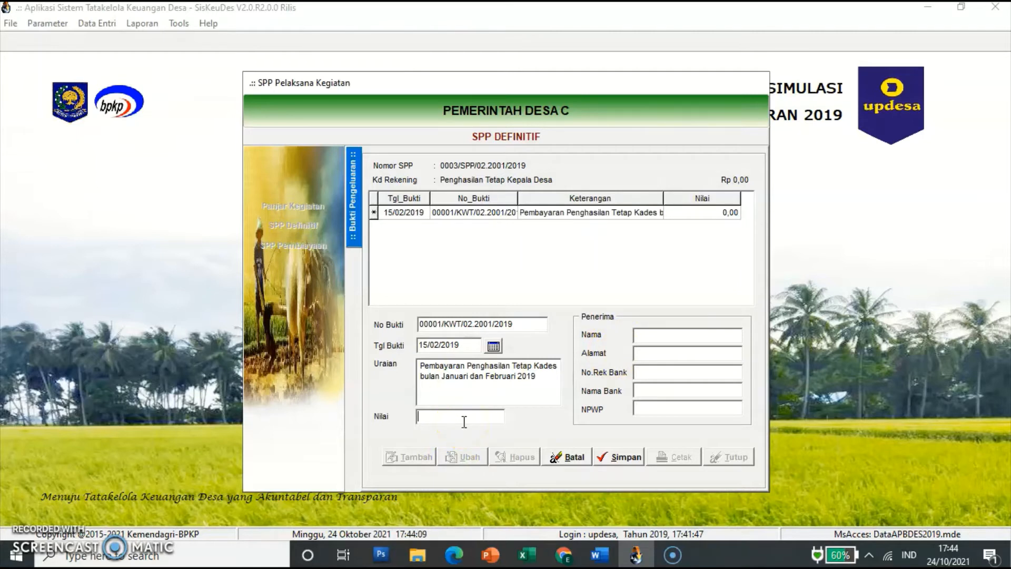
{"action": "type", "text": "3.000.0"}
{"action": "type", "text": "00,00"}
{"action": "key", "text": "Tab"}
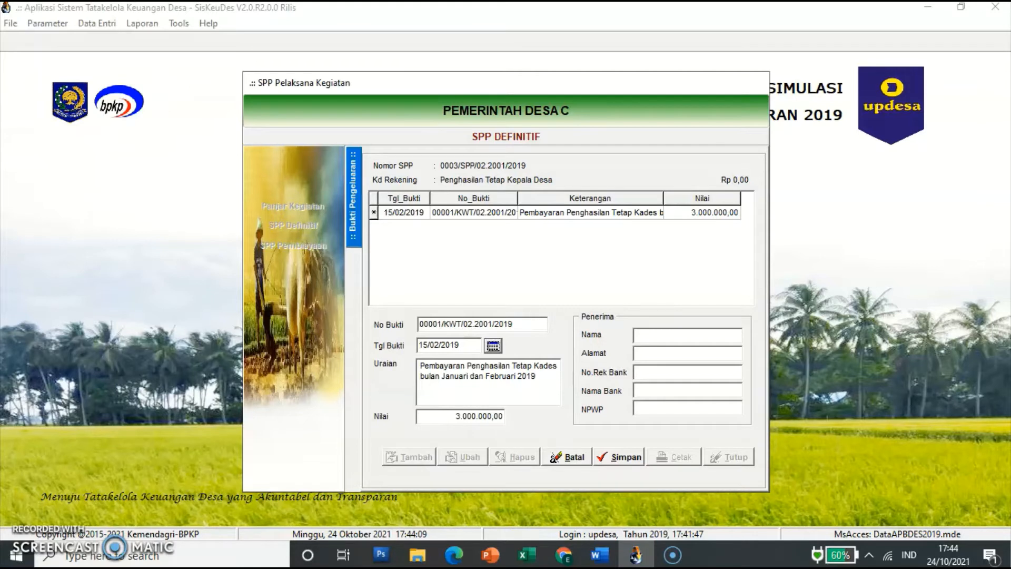
{"action": "left_click", "coordinate": [659, 336]}
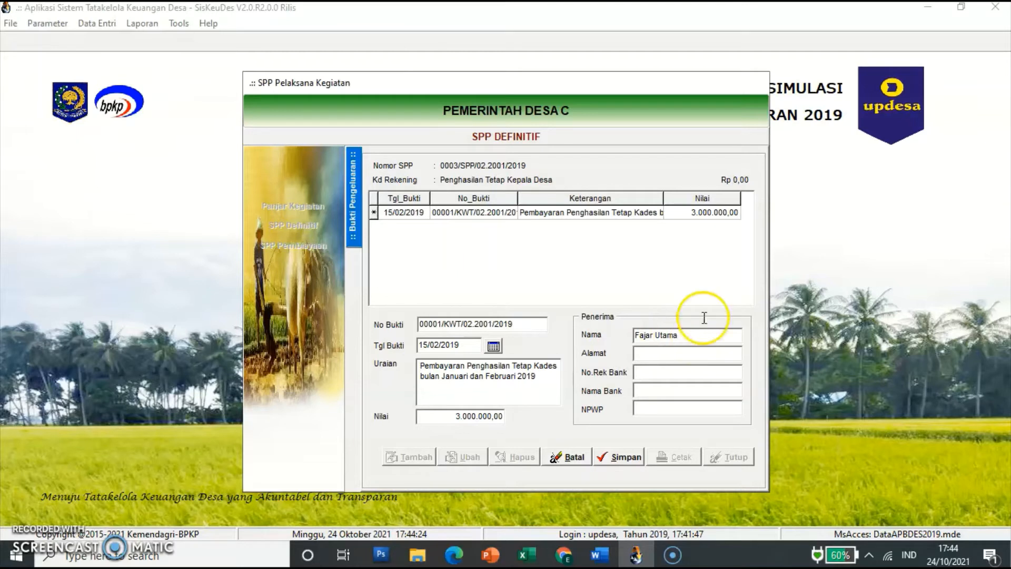
{"action": "left_click", "coordinate": [606, 459]}
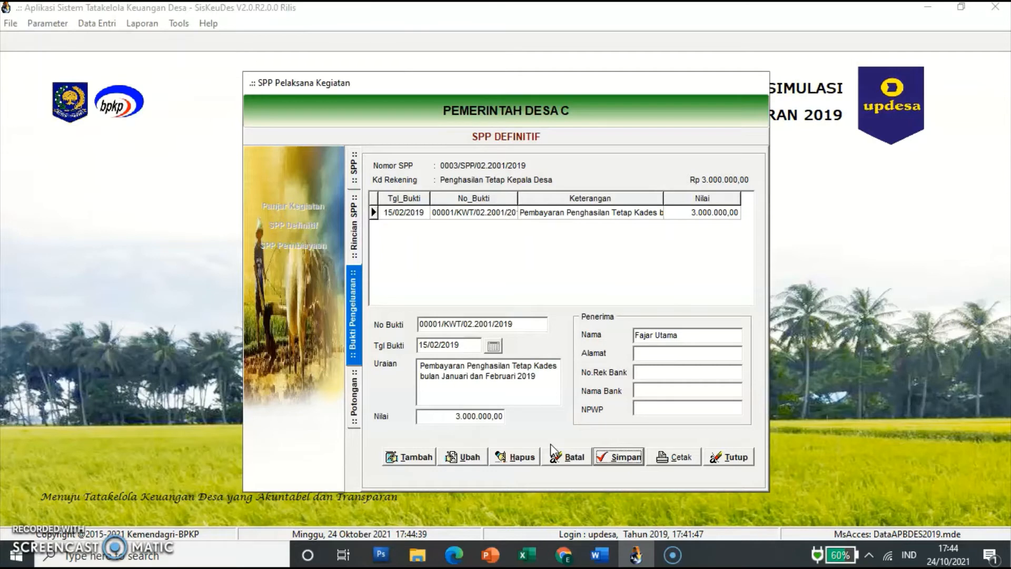
{"action": "left_click", "coordinate": [523, 462]}
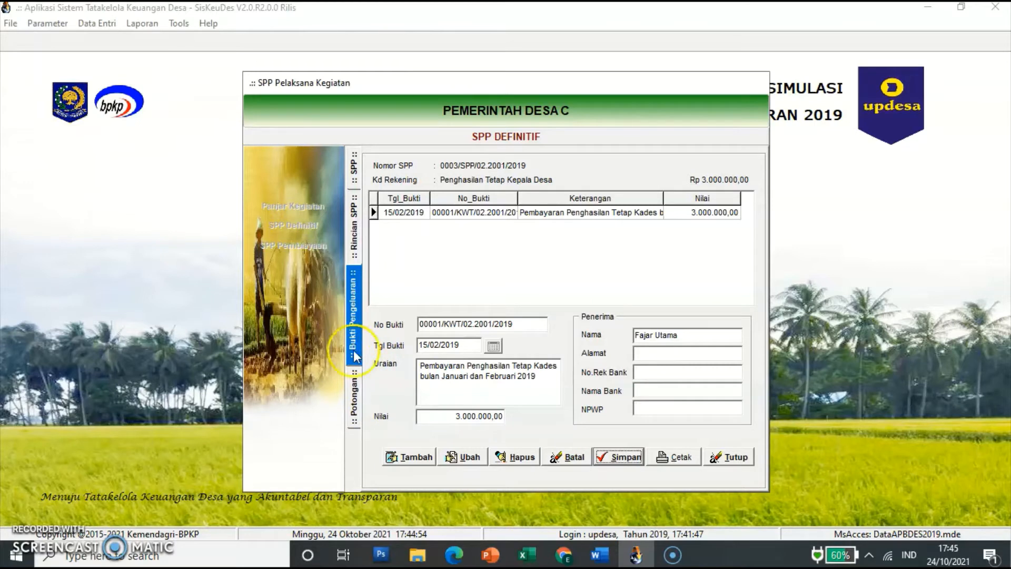
Step: Save a 150.000 PPh Pasal 21 deduction (7.1.1.02) on the receipt and return to the rincian list
{"action": "left_click", "coordinate": [355, 400]}
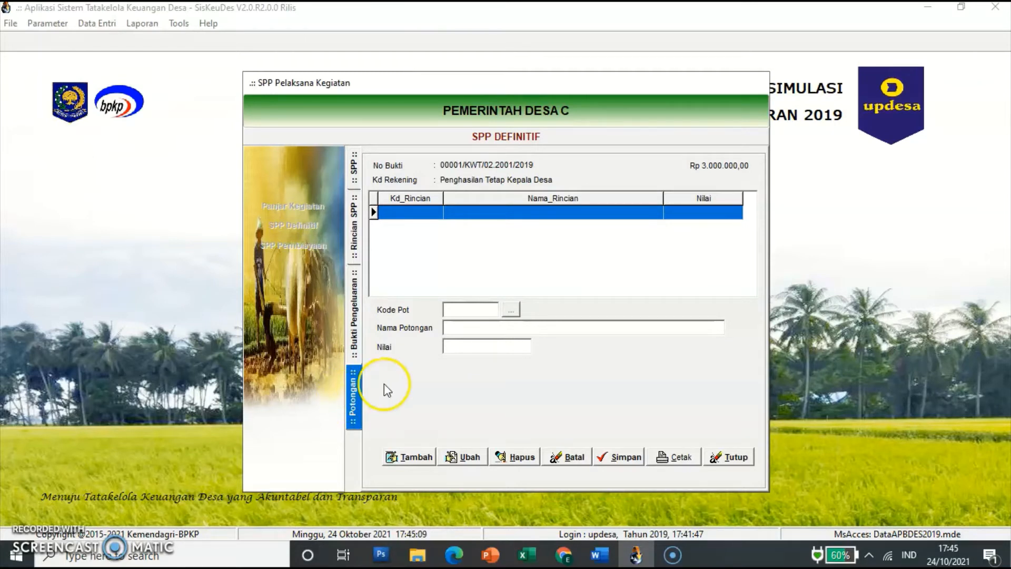
{"action": "left_click", "coordinate": [412, 456]}
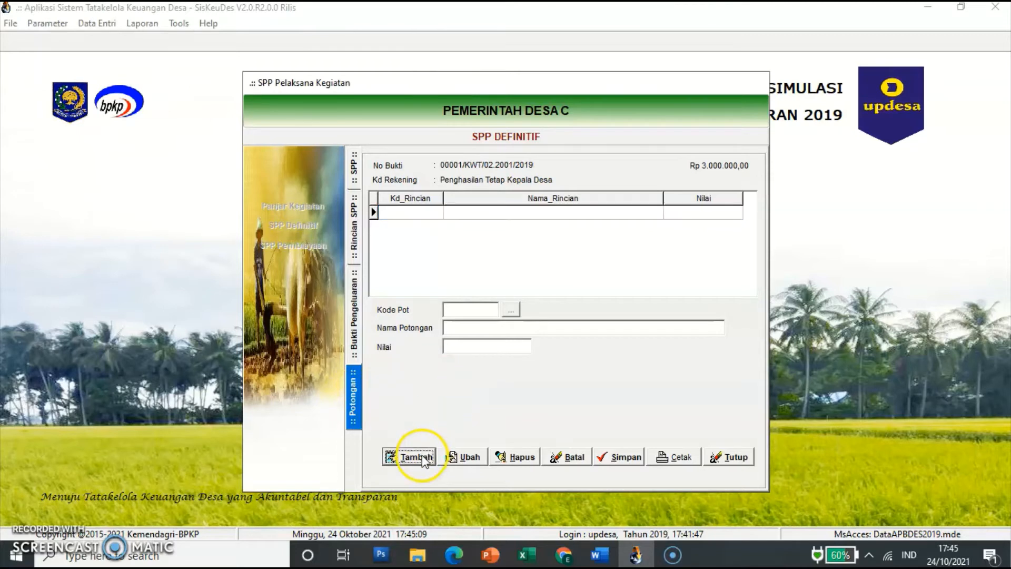
{"action": "left_click", "coordinate": [512, 312]}
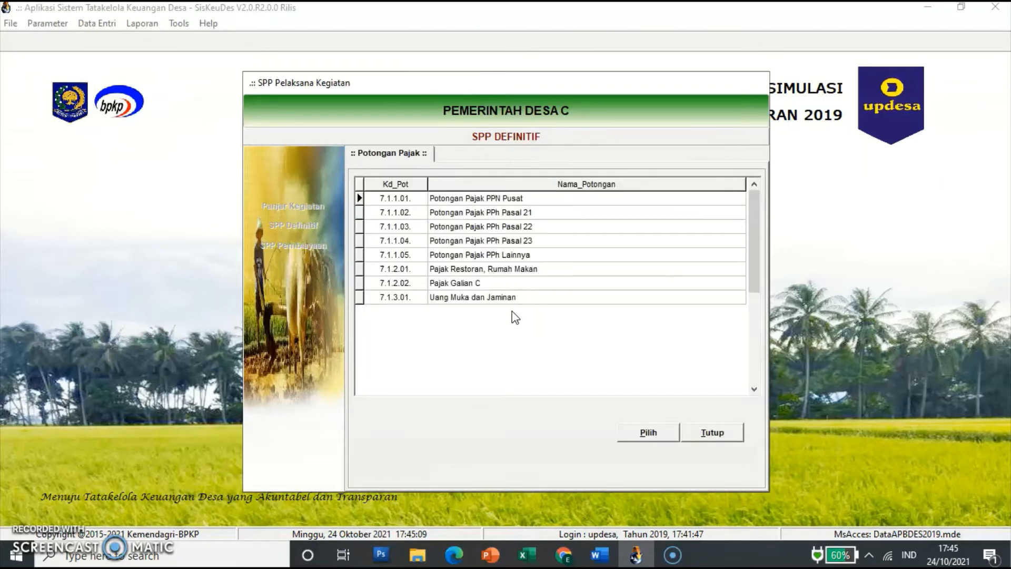
{"action": "left_click", "coordinate": [485, 255]}
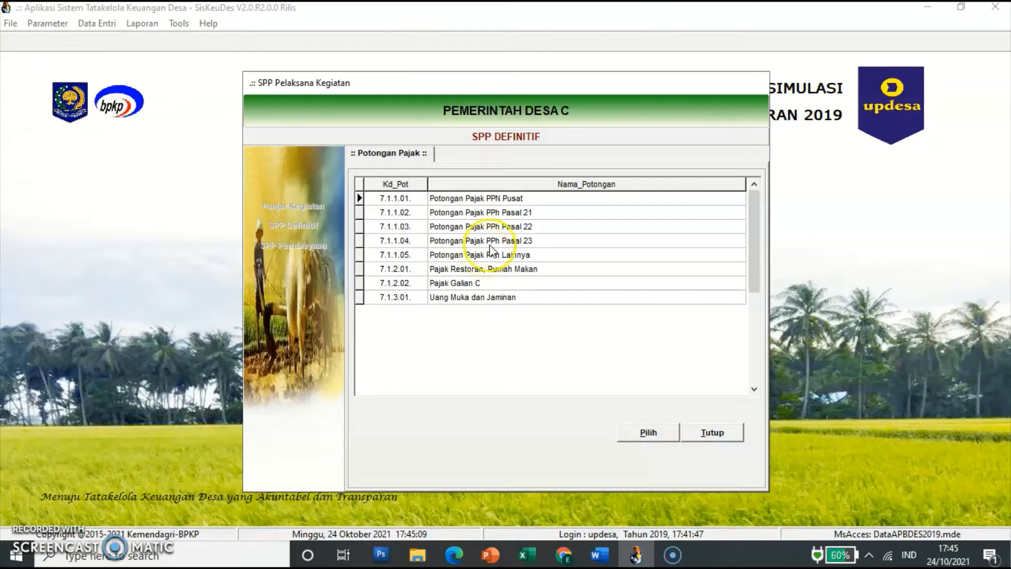
{"action": "left_click", "coordinate": [516, 210]}
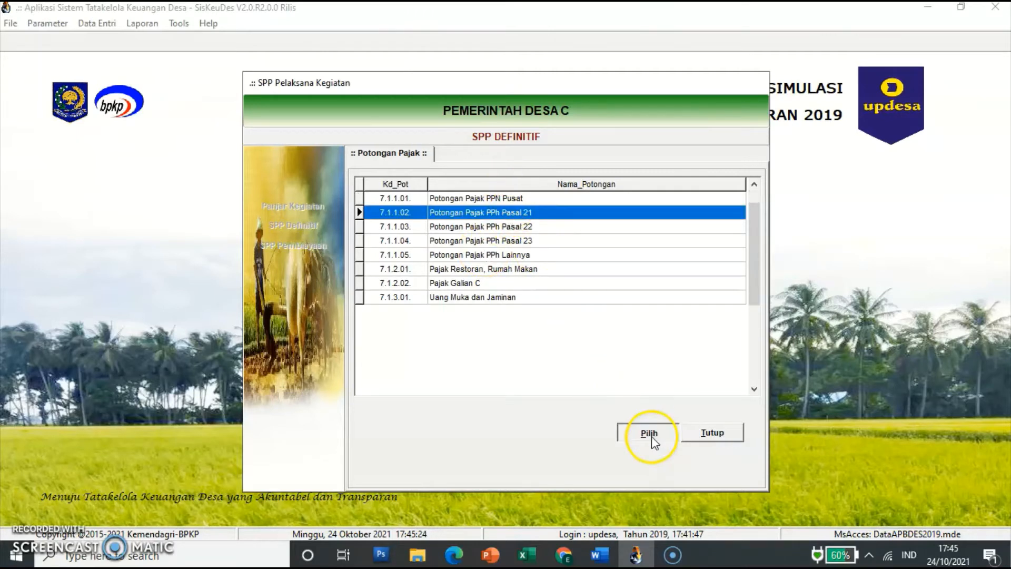
{"action": "left_click", "coordinate": [651, 435]}
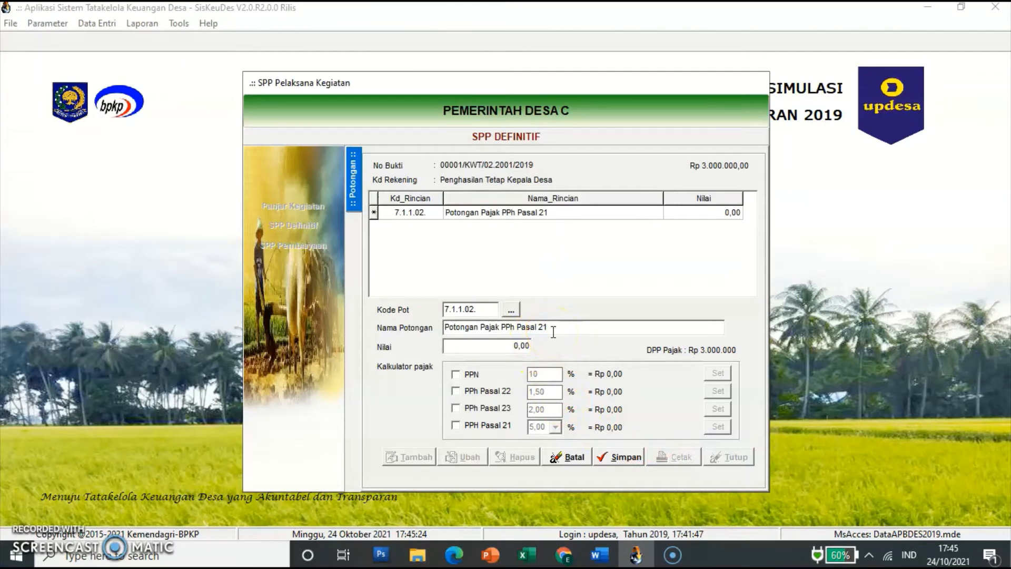
{"action": "left_click", "coordinate": [521, 345]}
{"action": "type", "text": "150000"}
{"action": "key", "text": "Return"}
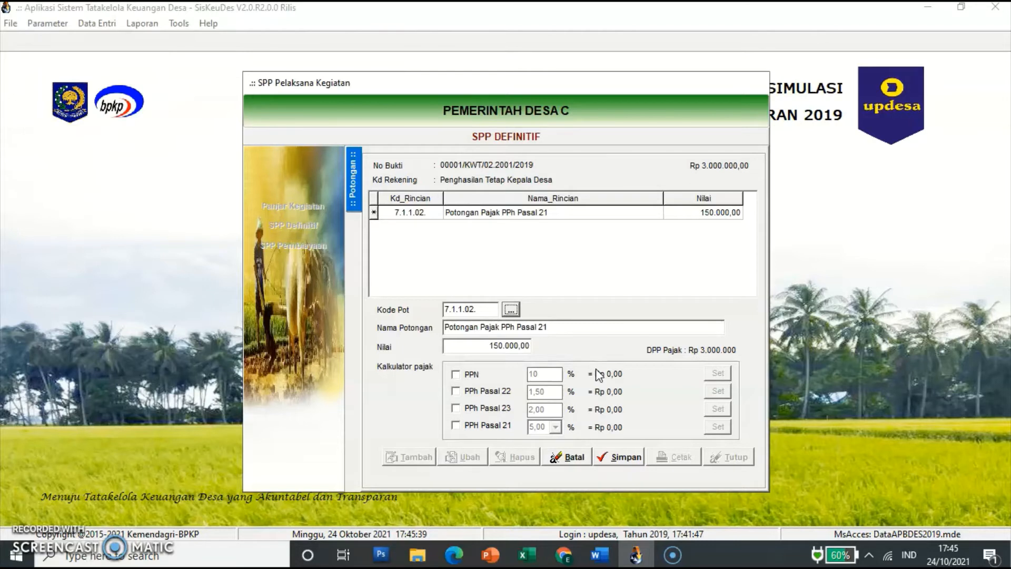
{"action": "left_click", "coordinate": [623, 456]}
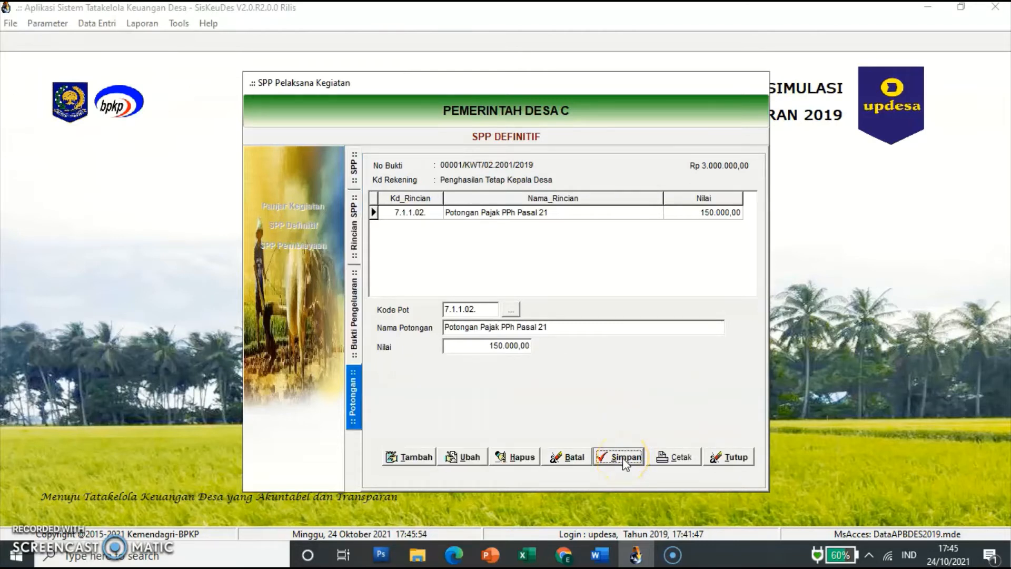
{"action": "left_click", "coordinate": [354, 234]}
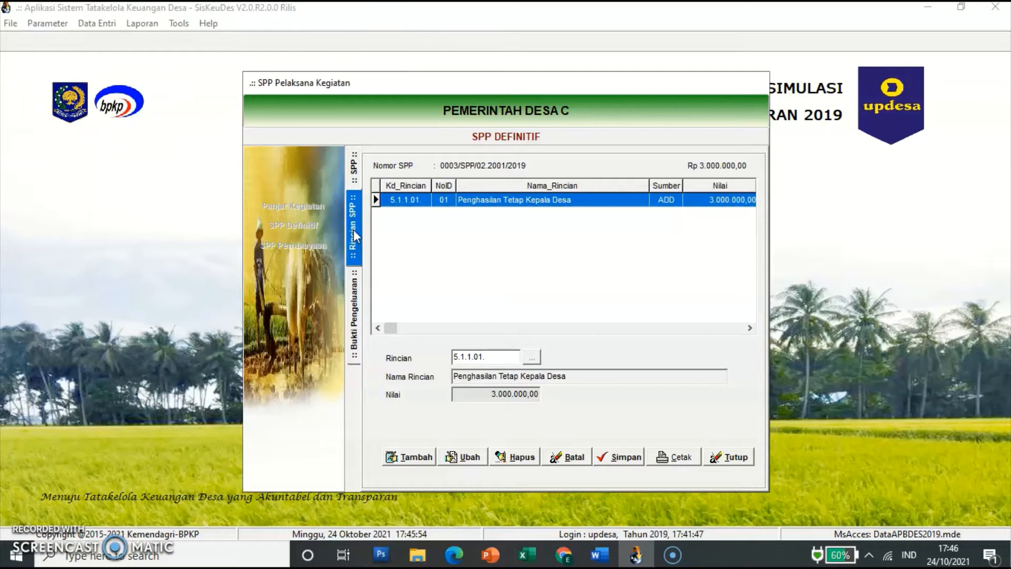
Step: Add 5.1.1.02 Tunjangan Kepala Desa as SPP 0003's second rincian at 0,00 and open its receipts
{"action": "left_click", "coordinate": [402, 459]}
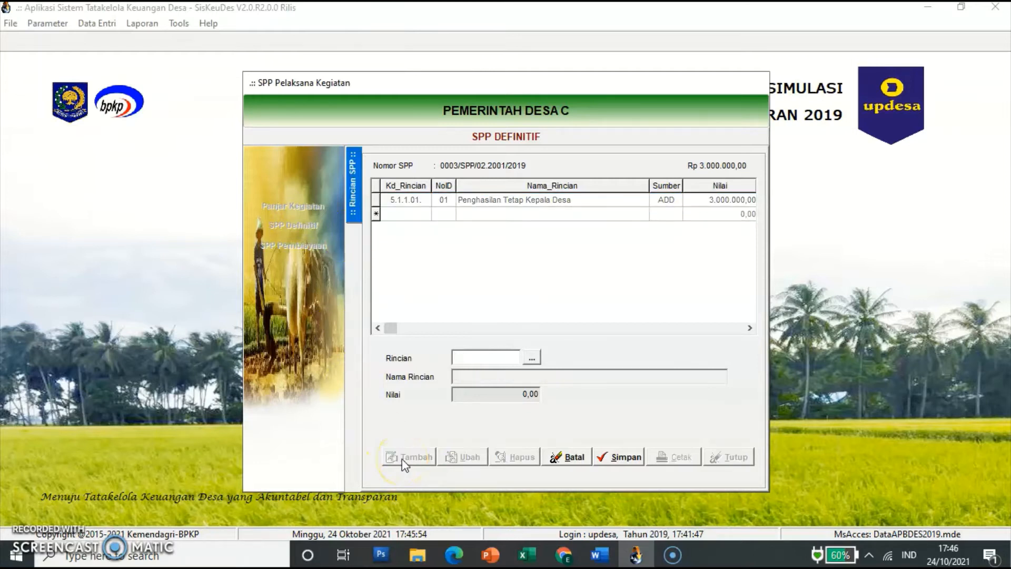
{"action": "left_click", "coordinate": [531, 359]}
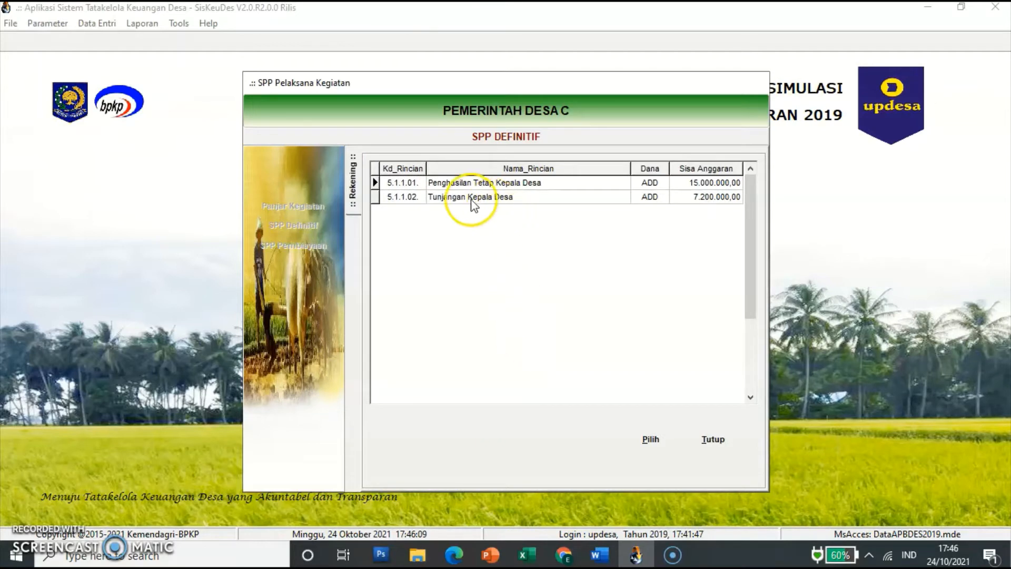
{"action": "left_click", "coordinate": [474, 199]}
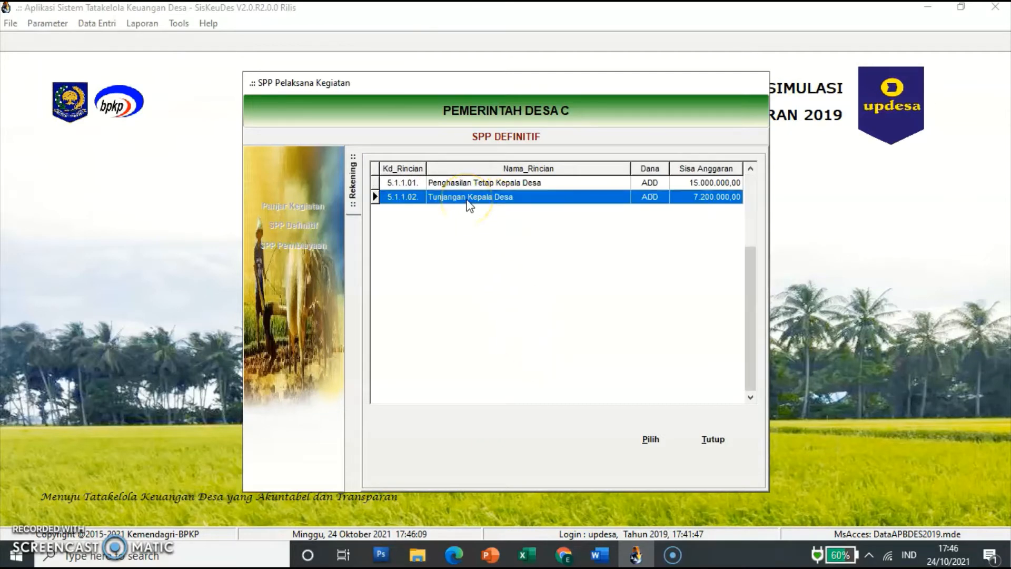
{"action": "left_click", "coordinate": [651, 440]}
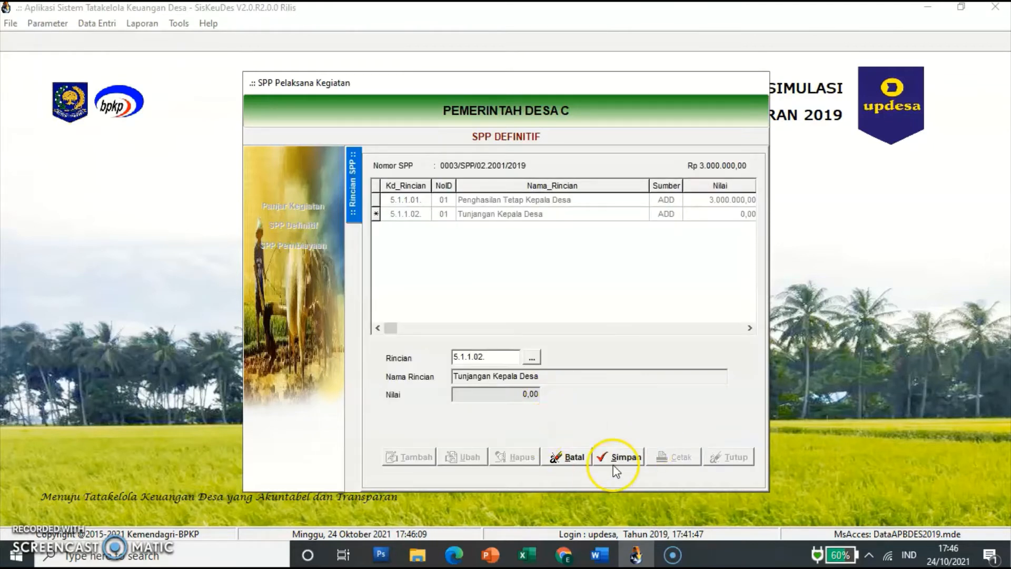
{"action": "left_click", "coordinate": [614, 462]}
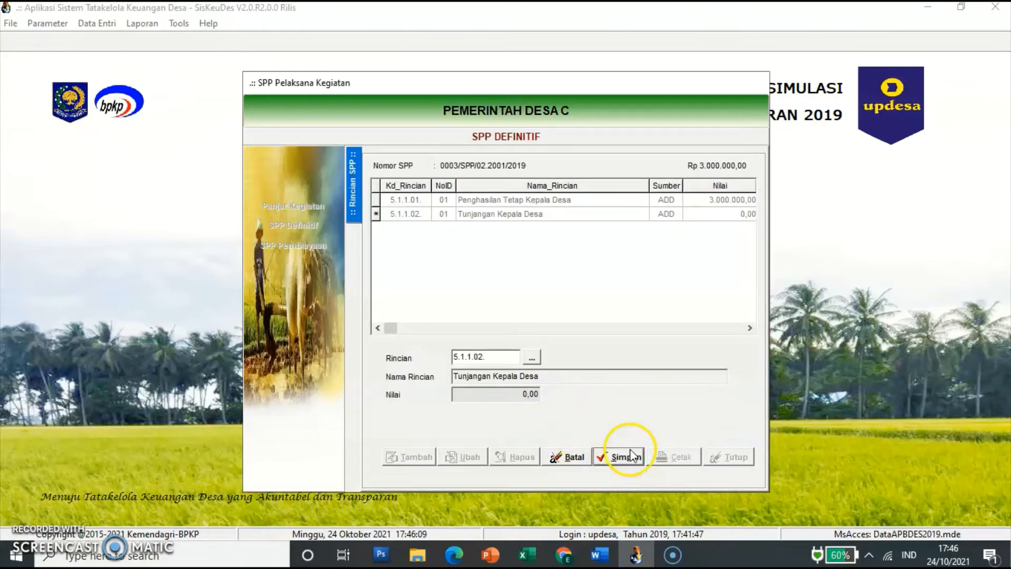
{"action": "left_click", "coordinate": [491, 216]}
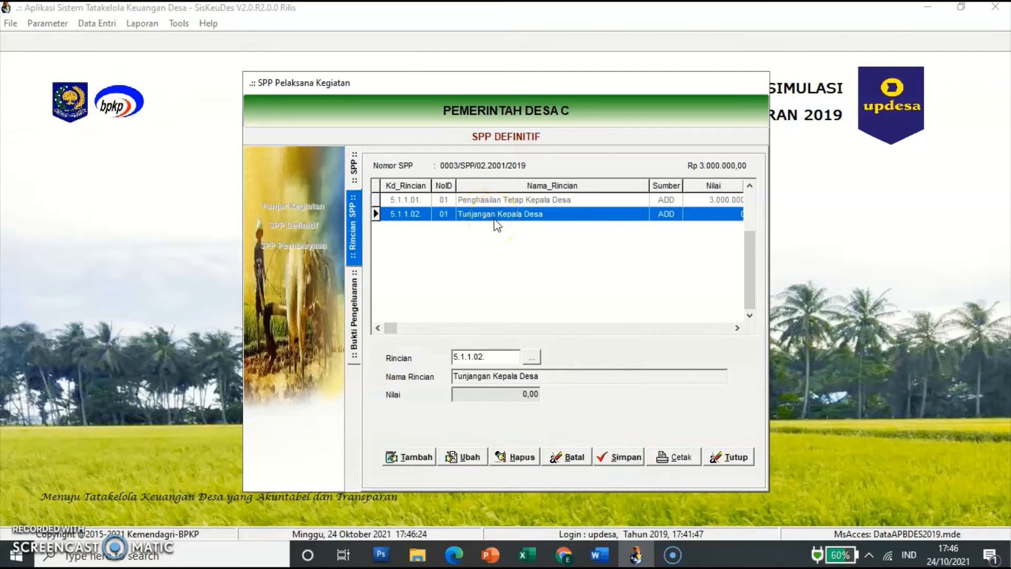
{"action": "double_click", "coordinate": [497, 223]}
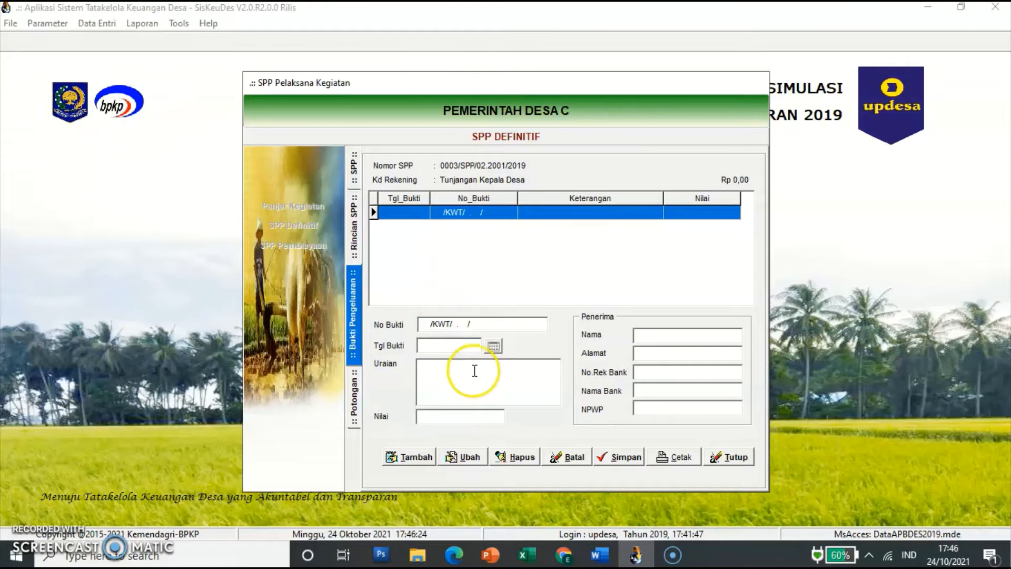
Step: Start a receipt dated 15/02/2019 described 'Pembayaran Tunjangan Perangkat Desa bulan Januari dan Februari 2019'
{"action": "left_click", "coordinate": [413, 457]}
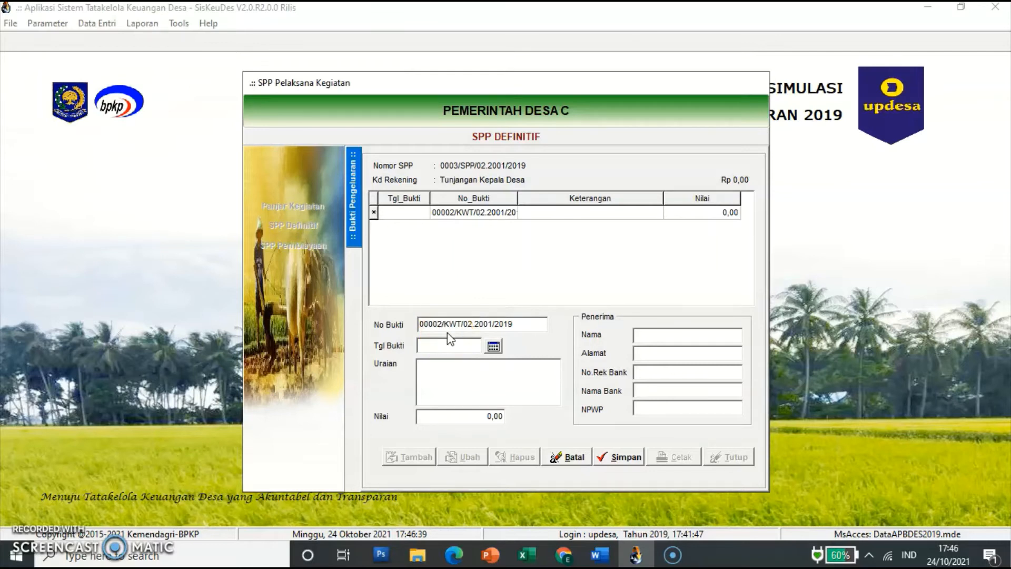
{"action": "left_click", "coordinate": [432, 345]}
{"action": "type", "text": "15/02/2019"}
{"action": "left_click", "coordinate": [455, 384]}
{"action": "type", "text": "P"}
{"action": "key", "text": "BackSpace"}
{"action": "type", "text": "Pembayaran Tu"}
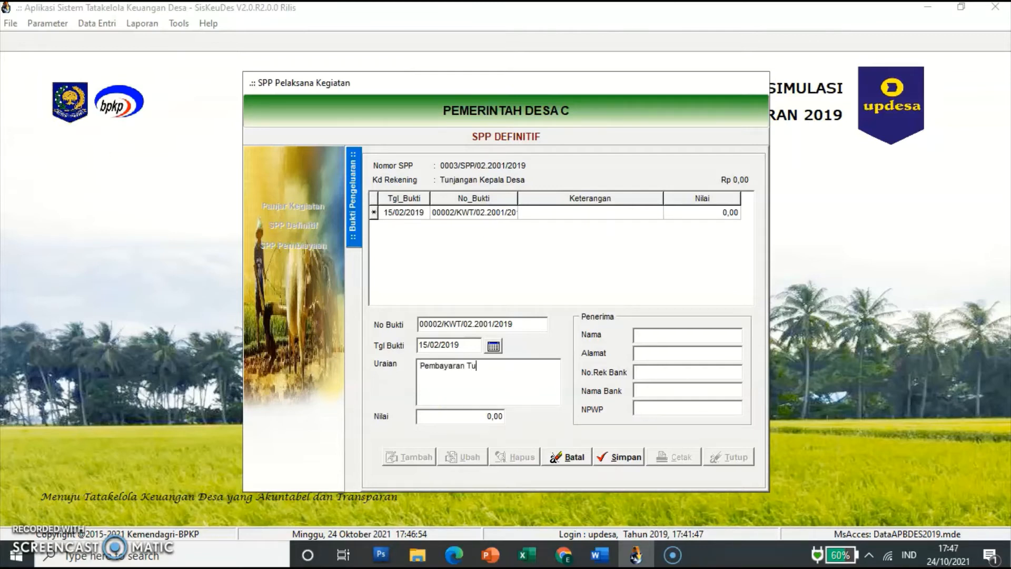
{"action": "type", "text": "njangan Ke"}
{"action": "key", "text": "BackSpace"}
{"action": "key", "text": "BackSpace"}
{"action": "type", "text": "Perangkat Desa"}
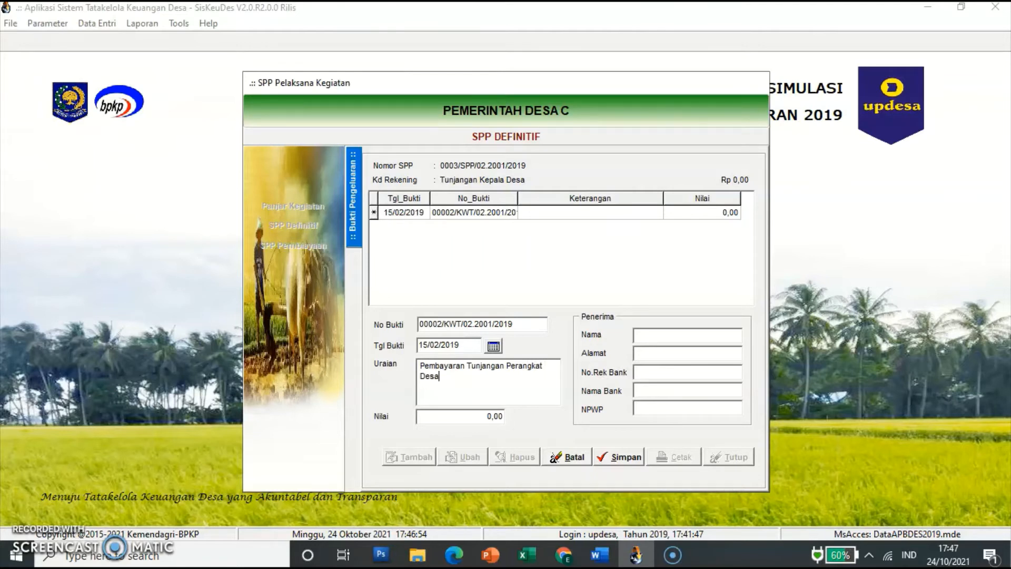
{"action": "type", "text": " bulan Januari dan Februari 2019"}
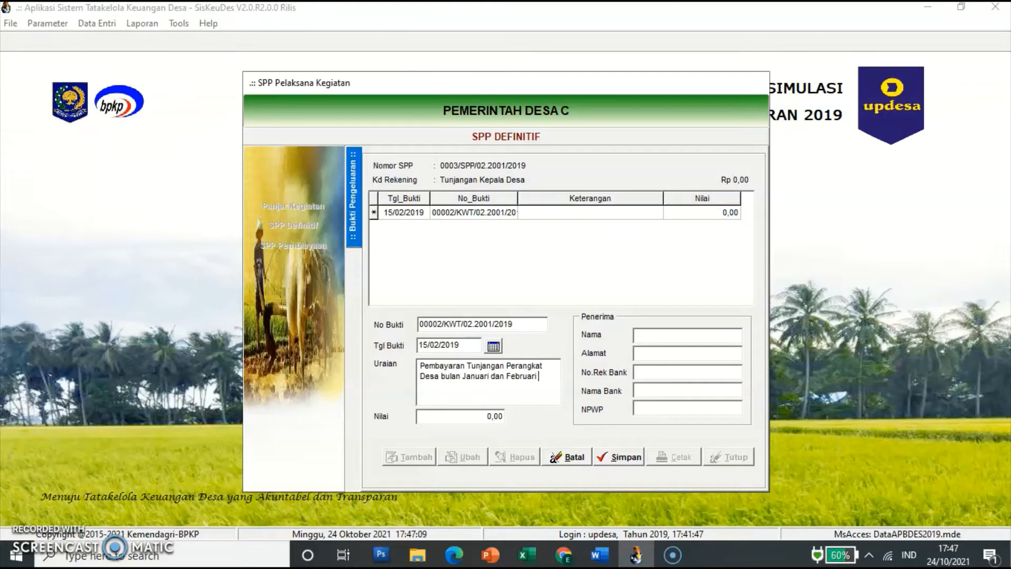
{"action": "key", "text": "BackSpace"}
{"action": "key", "text": "BackSpace"}
{"action": "key", "text": "BackSpace"}
{"action": "type", "text": "019"}
Step: Set the receipt amount to 1.200.000,00, enter the recipient's name, and save it
{"action": "left_click", "coordinate": [483, 419]}
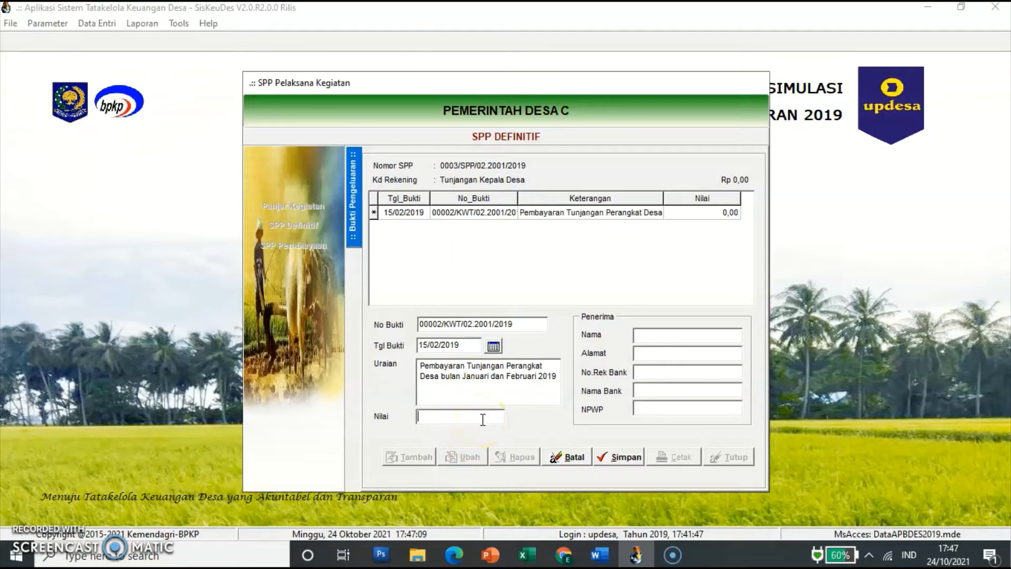
{"action": "type", "text": "1200000"}
{"action": "key", "text": "Return"}
{"action": "left_click", "coordinate": [660, 331]}
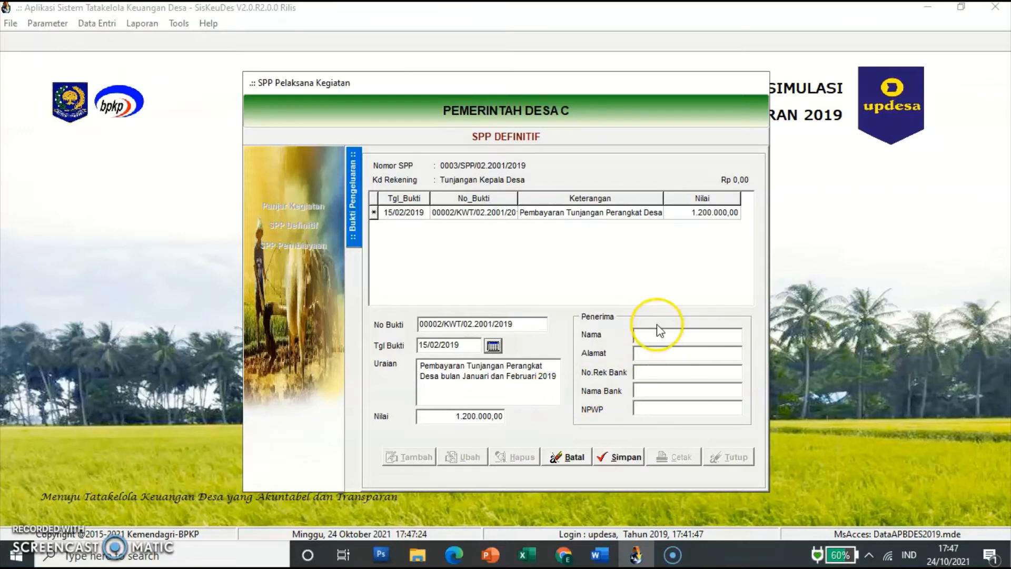
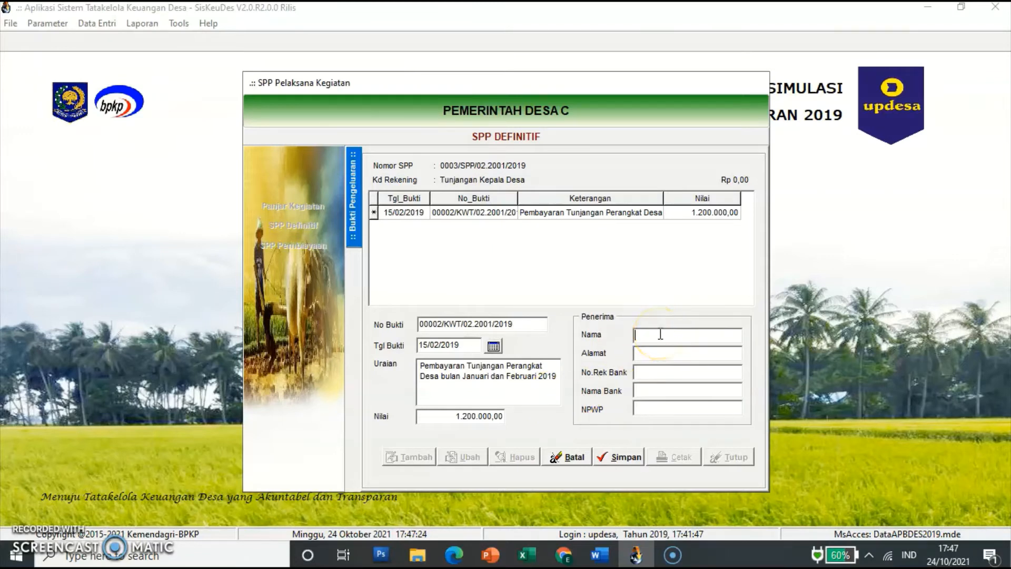
{"action": "left_click", "coordinate": [652, 413]}
{"action": "left_click", "coordinate": [636, 458]}
{"action": "left_click", "coordinate": [635, 460]}
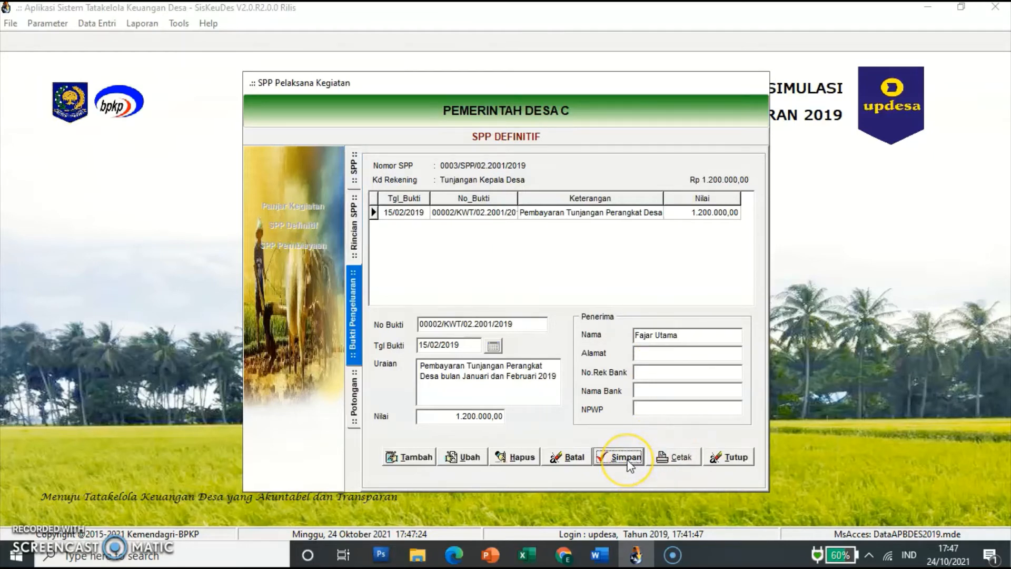
{"action": "left_click", "coordinate": [635, 455]}
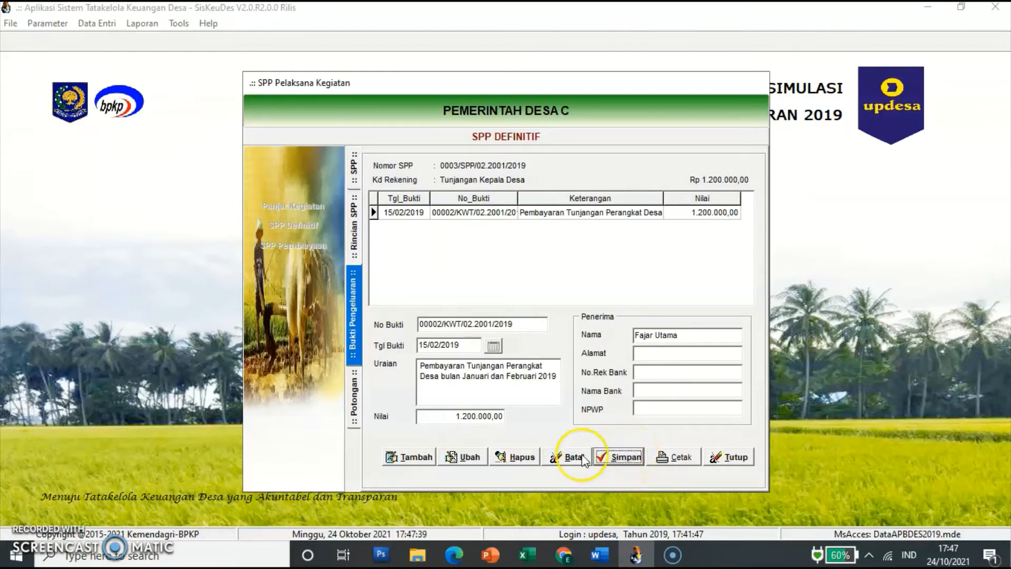
Step: Save a 60.000,00 PPh Pasal 21 (7.1.1.02) deduction on receipt 00002, then return to SPP 0003's rincian
{"action": "left_click", "coordinate": [352, 403]}
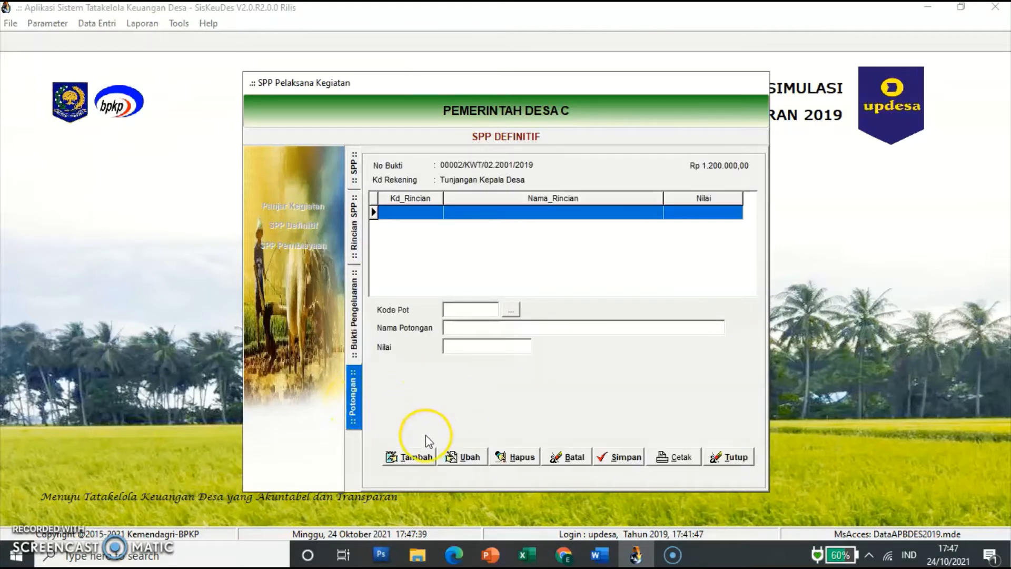
{"action": "left_click", "coordinate": [419, 458]}
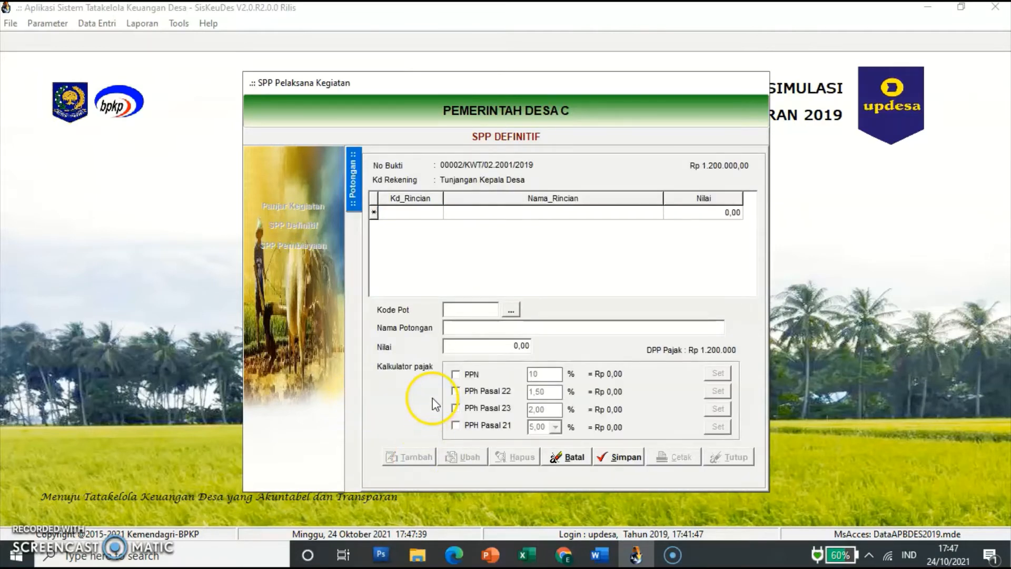
{"action": "left_click", "coordinate": [511, 310]}
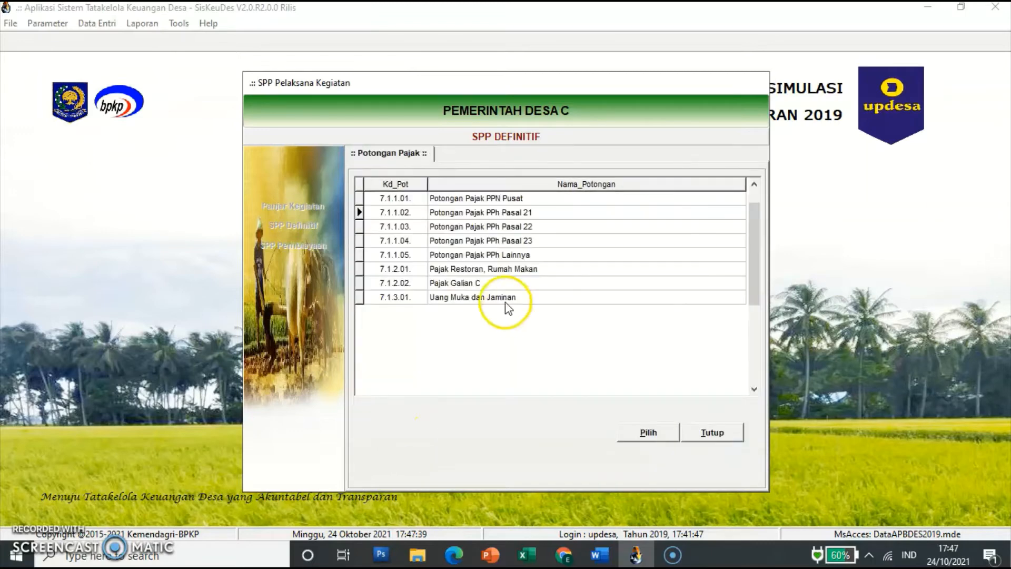
{"action": "left_click", "coordinate": [524, 215]}
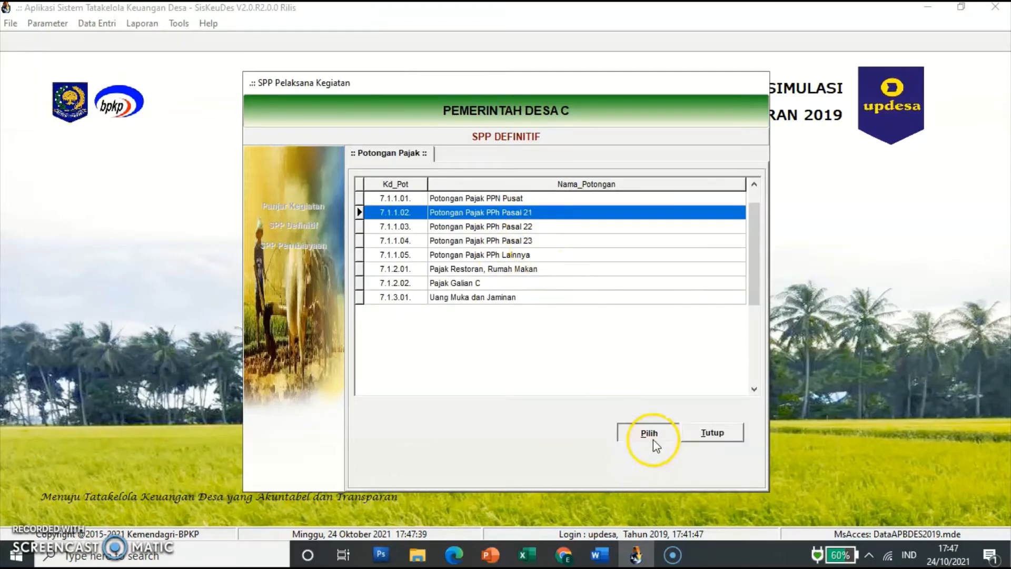
{"action": "left_click", "coordinate": [652, 438]}
{"action": "left_click", "coordinate": [507, 347]}
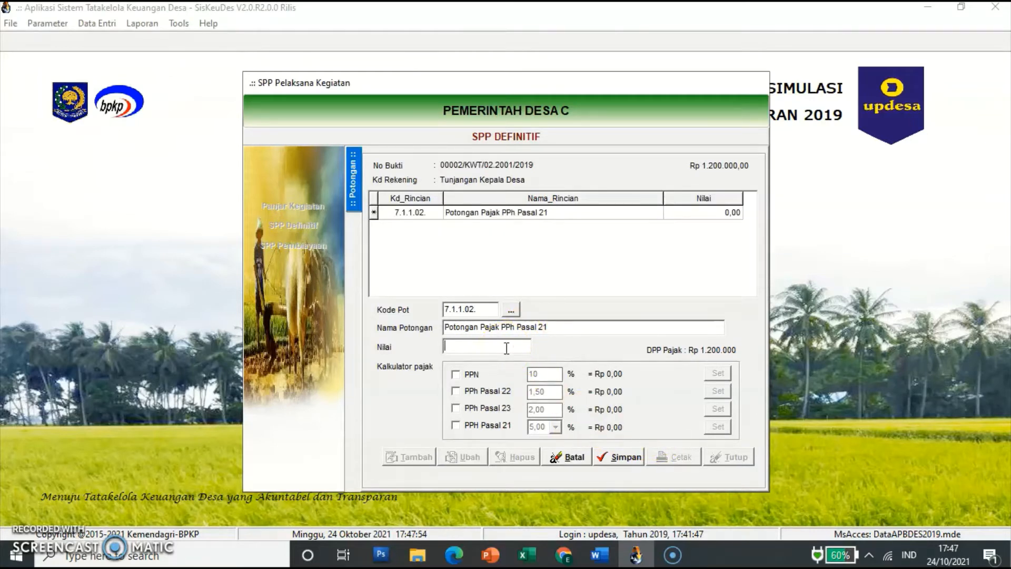
{"action": "type", "text": "60000"}
{"action": "key", "text": "Return"}
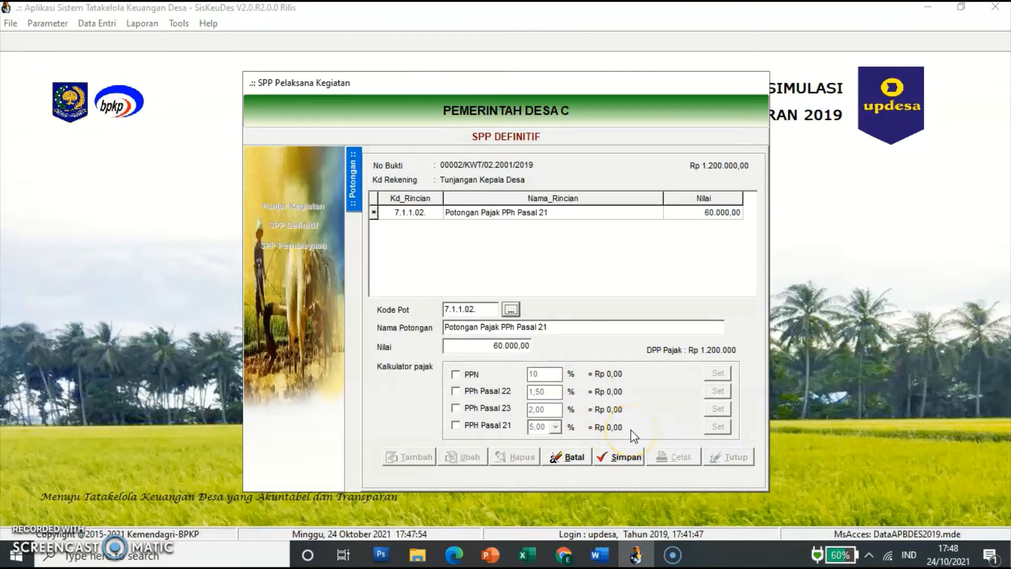
{"action": "left_click", "coordinate": [621, 456]}
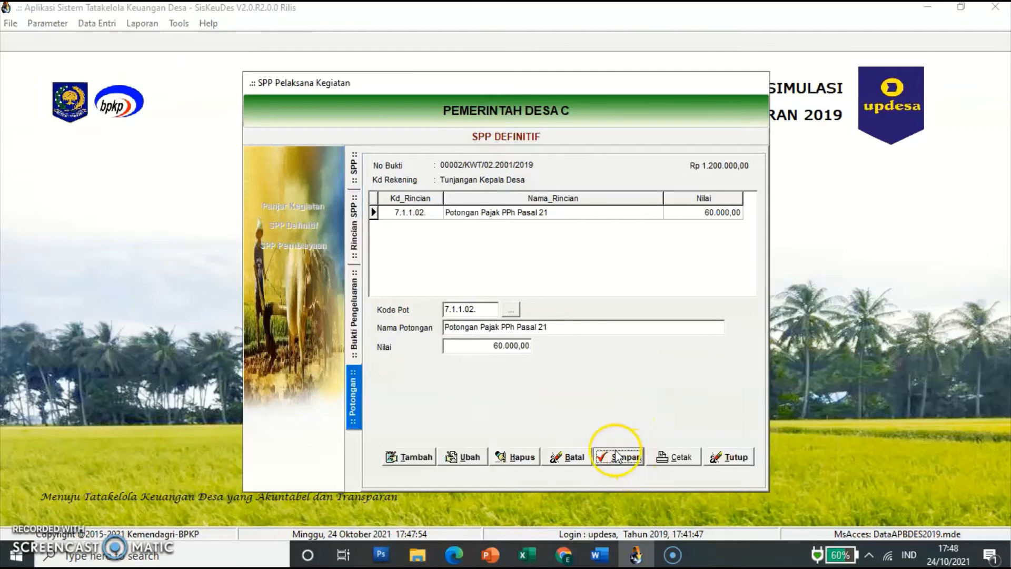
{"action": "left_click", "coordinate": [354, 228]}
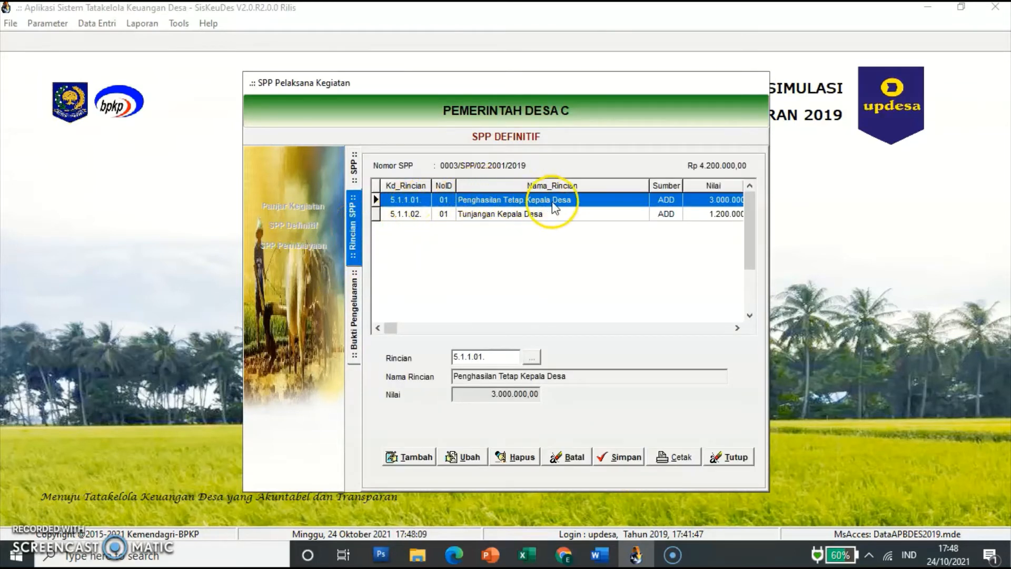
Step: Close SPP 0003's rincian, now totalling Rp 4.200.000,00, and reopen the SPP Definitif list
{"action": "left_click", "coordinate": [729, 216]}
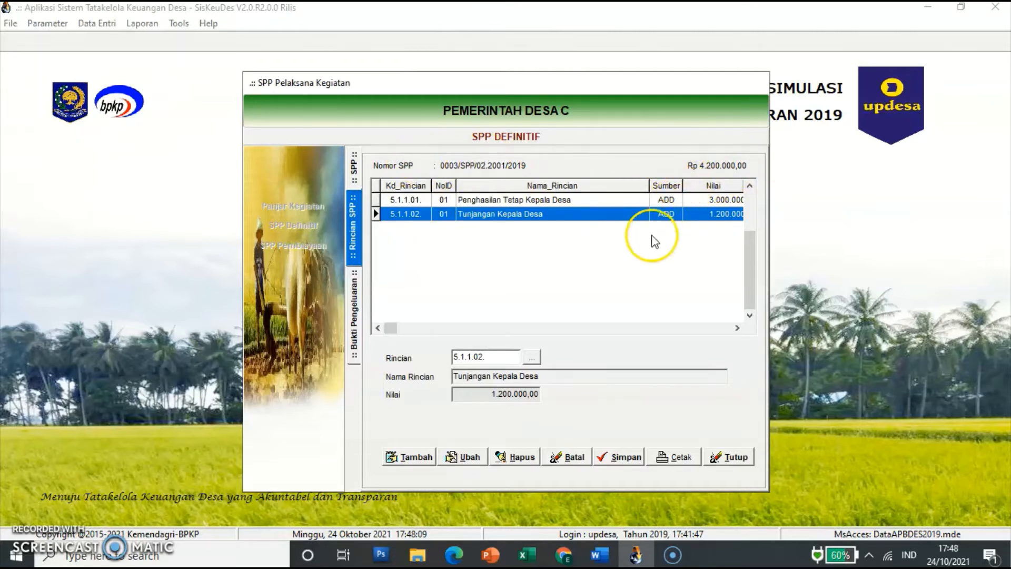
{"action": "left_click", "coordinate": [734, 456]}
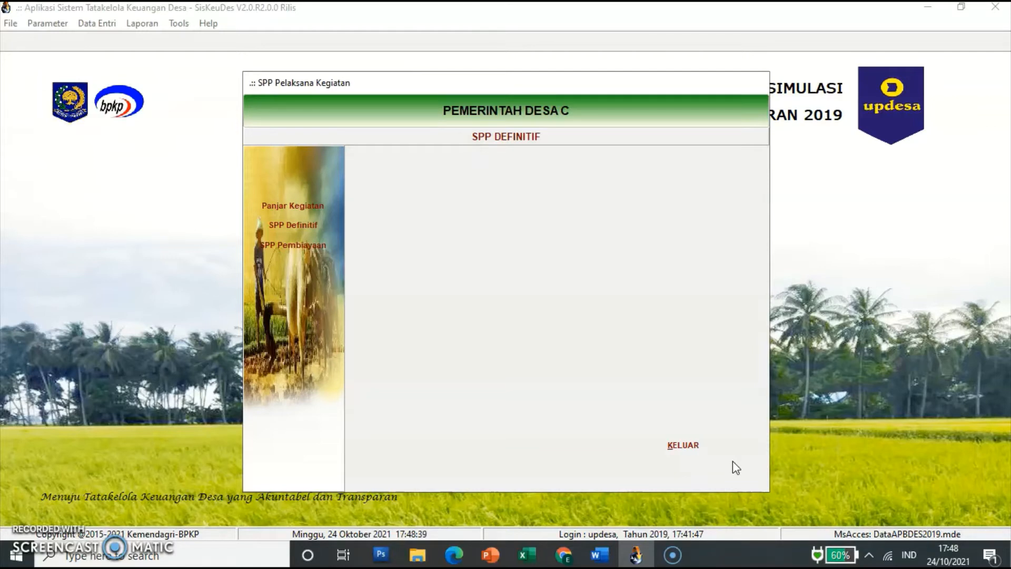
{"action": "left_click", "coordinate": [295, 229]}
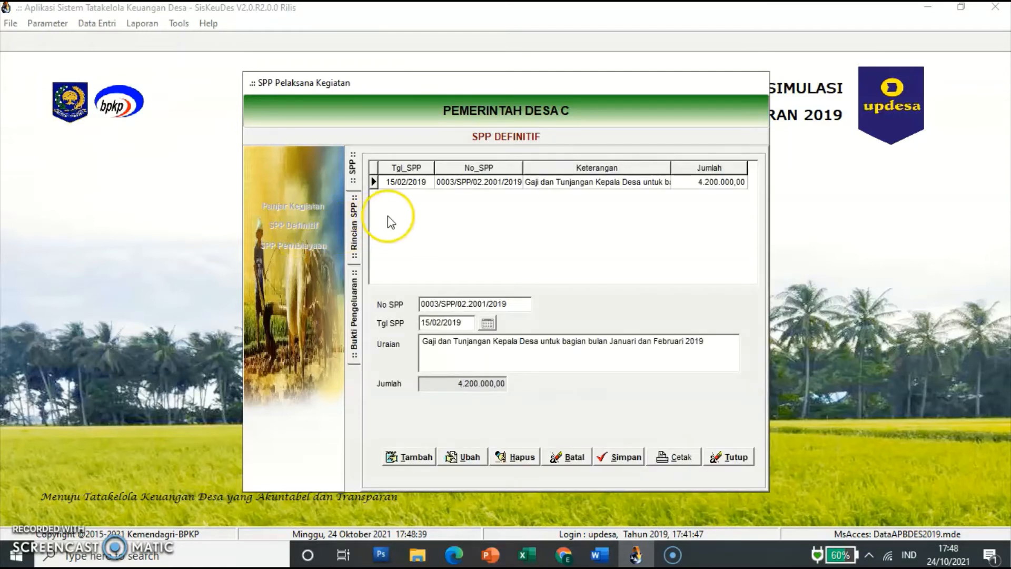
Step: Save SPP 0004 dated 15/02/2019 with Uraian 'Gaji dan Tunjangan Kepala Desa untuk bagian bulan Januari dan Februari 2019'
{"action": "left_click", "coordinate": [426, 458]}
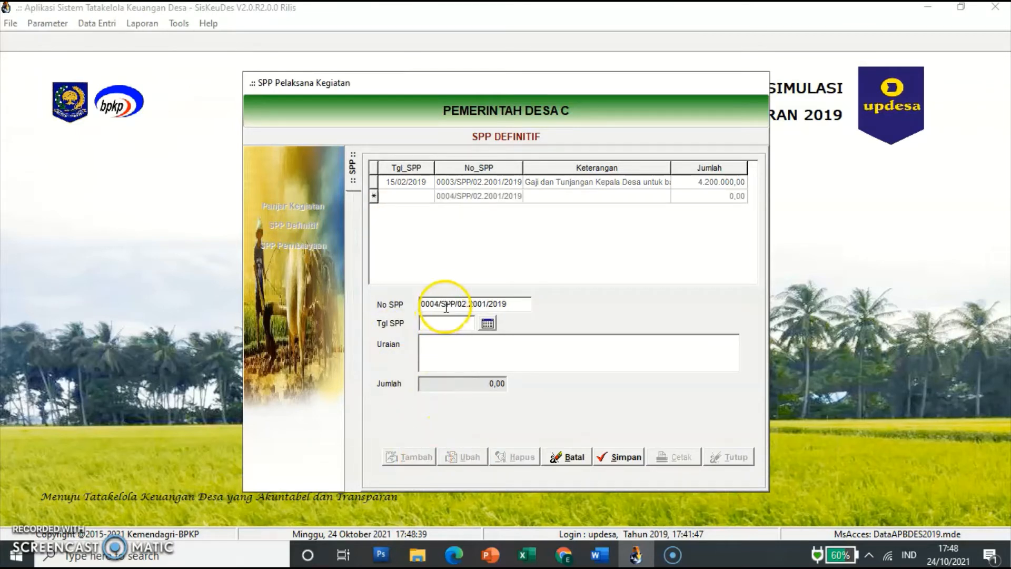
{"action": "left_click", "coordinate": [427, 321]}
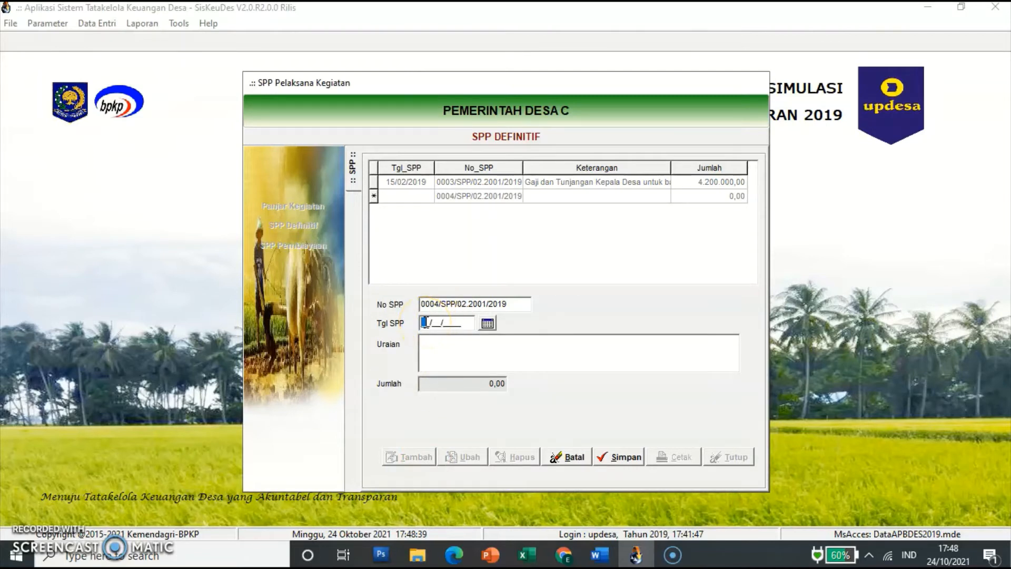
{"action": "type", "text": "15/02/2019"}
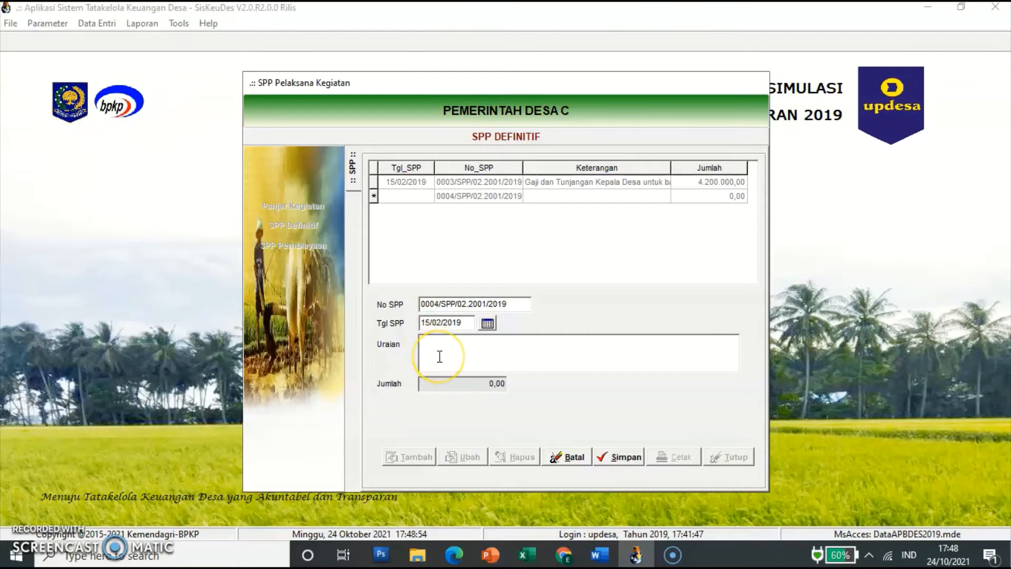
{"action": "left_click", "coordinate": [440, 356]}
{"action": "type", "text": "Gaji danTunjangan"}
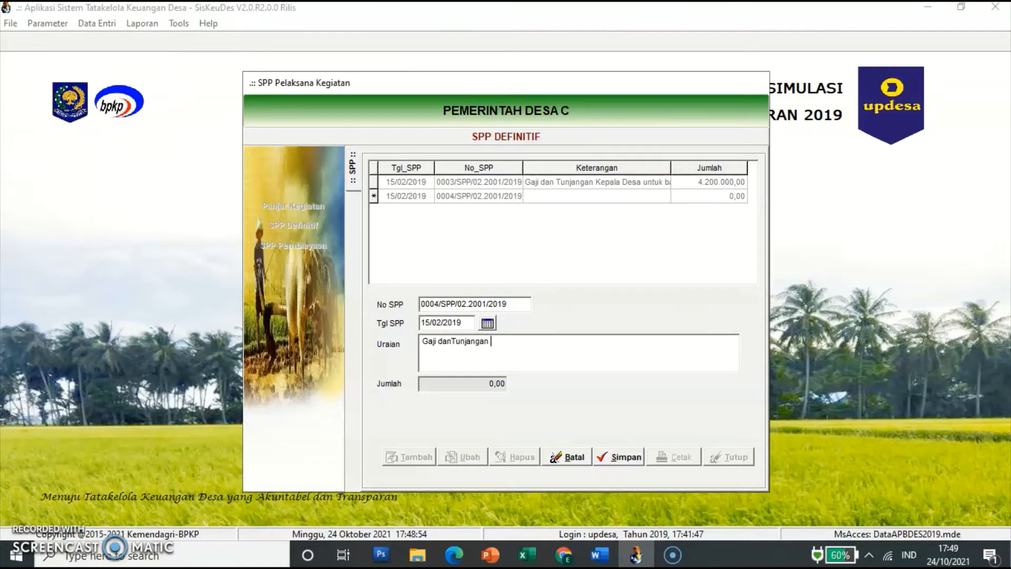
{"action": "type", "text": " Kepala Desa untuk bagian"}
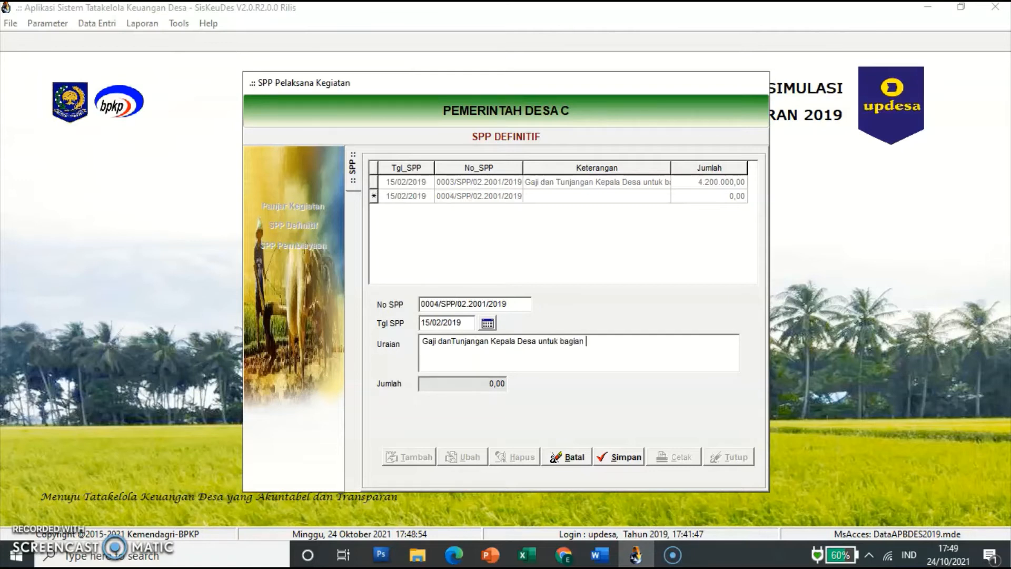
{"action": "type", "text": " bulan Januari dan Februari 2019"}
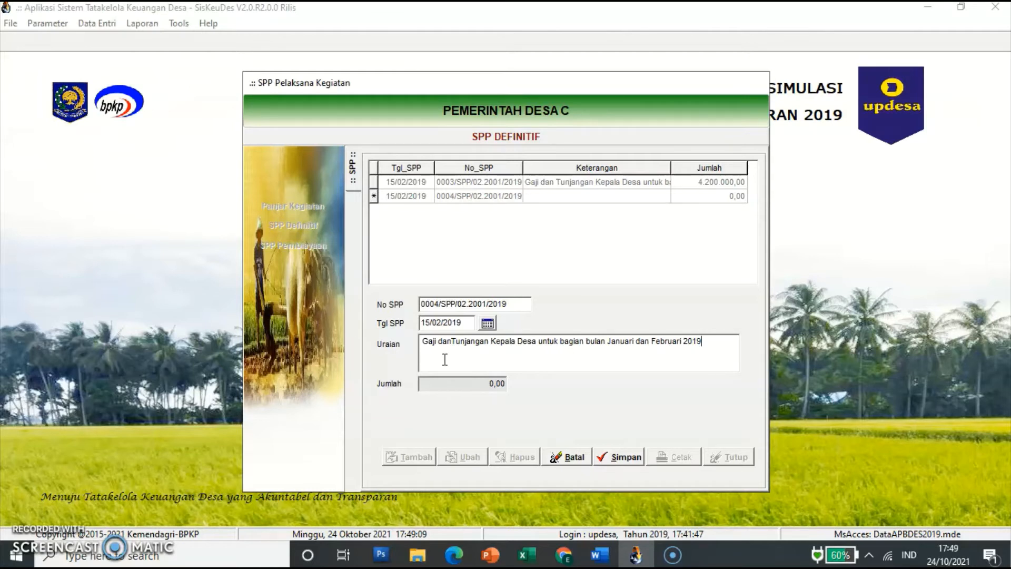
{"action": "left_click", "coordinate": [469, 378]}
{"action": "left_click", "coordinate": [620, 456]}
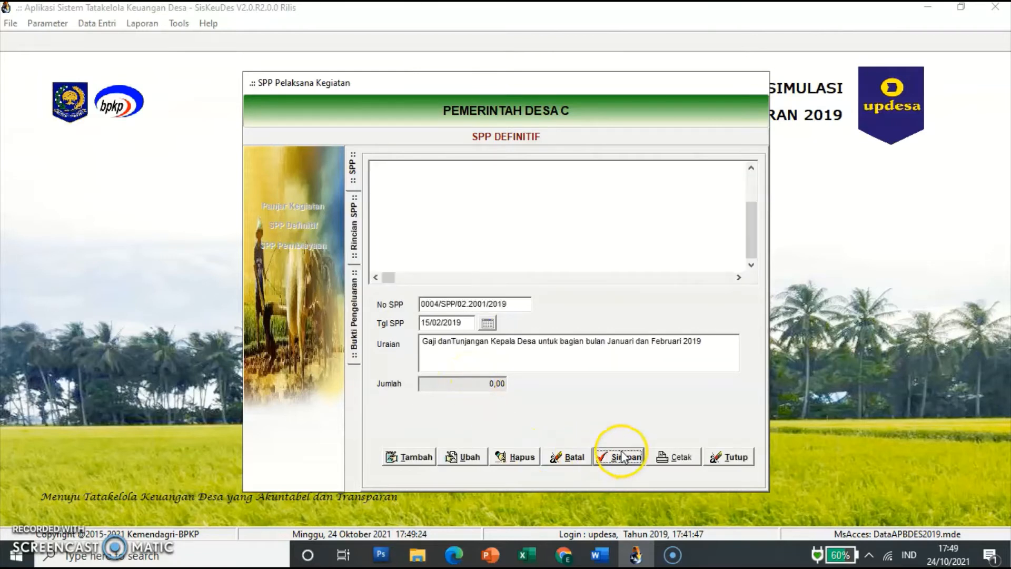
{"action": "left_click", "coordinate": [477, 197]}
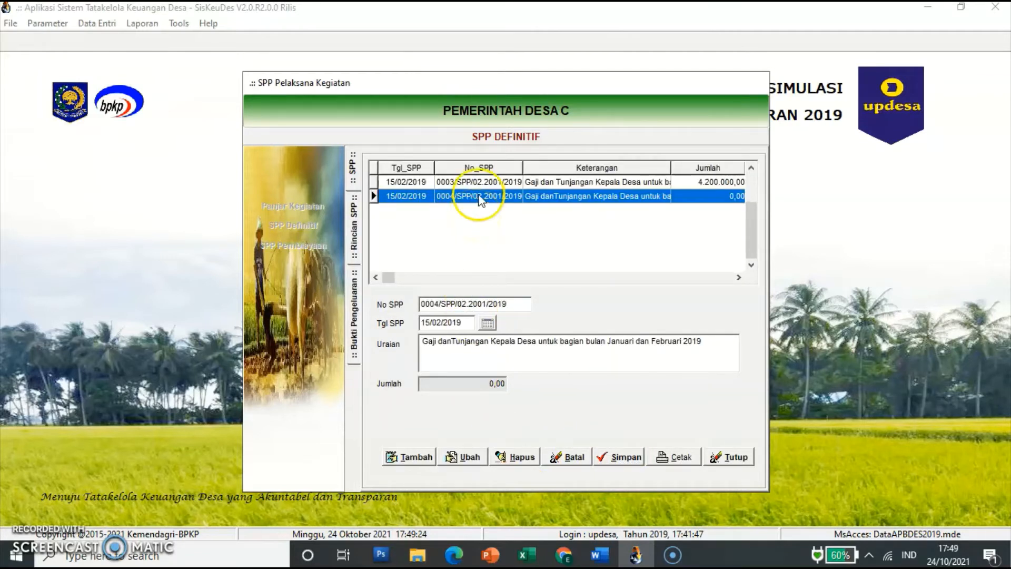
Step: Add 5.1.2.01 Penghasilan Tetap Perangkat Desa from activity 02.2001.01.01.02 as SPP 0004's first detail line
{"action": "double_click", "coordinate": [479, 198]}
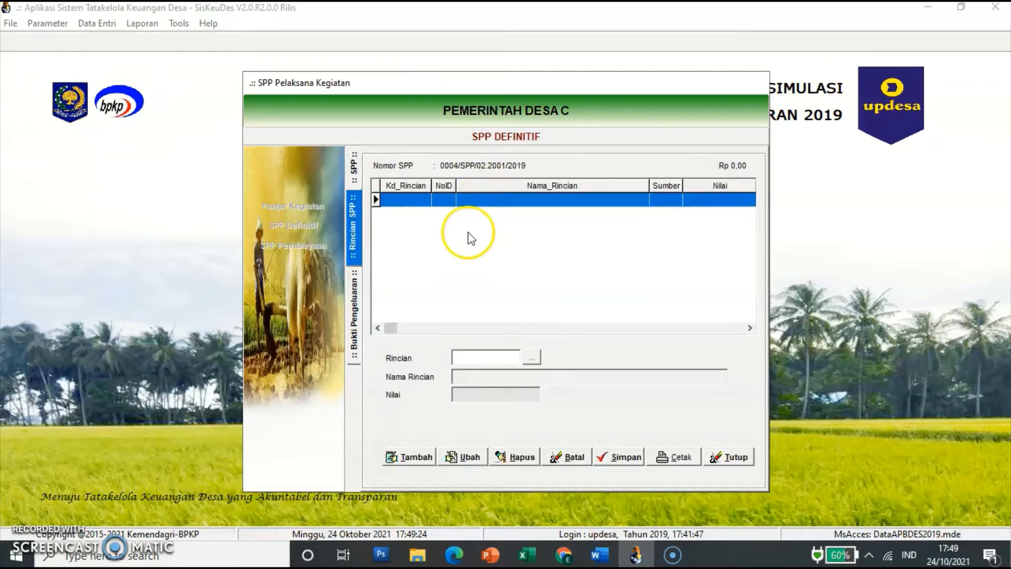
{"action": "left_click", "coordinate": [414, 458]}
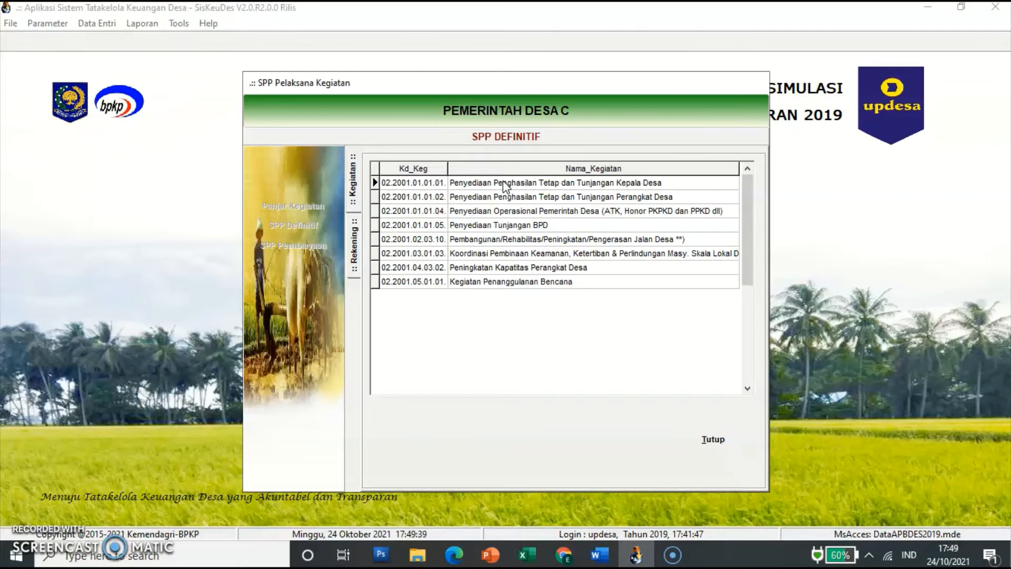
{"action": "left_click", "coordinate": [520, 183]}
{"action": "left_click", "coordinate": [565, 197]}
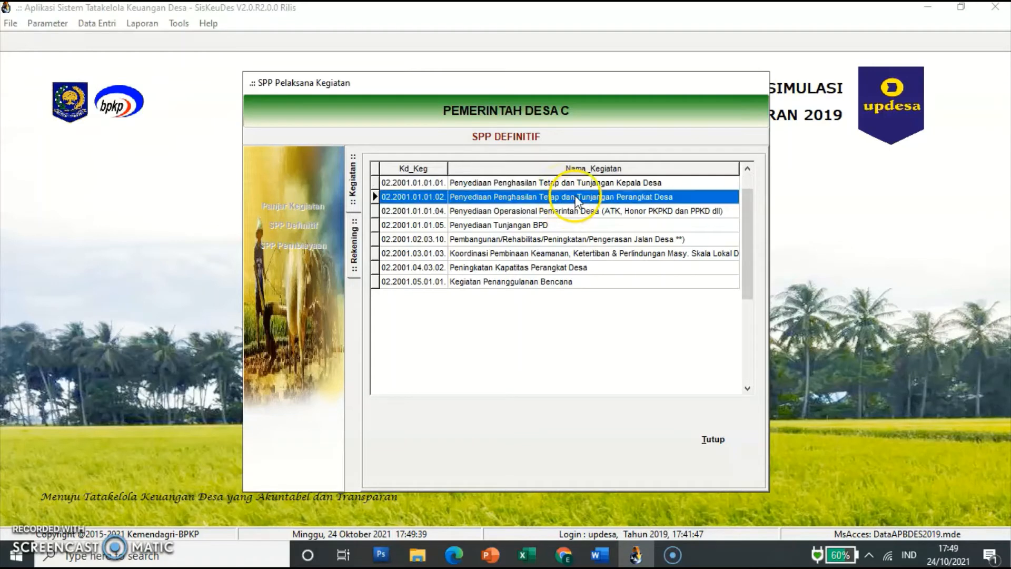
{"action": "double_click", "coordinate": [624, 195]}
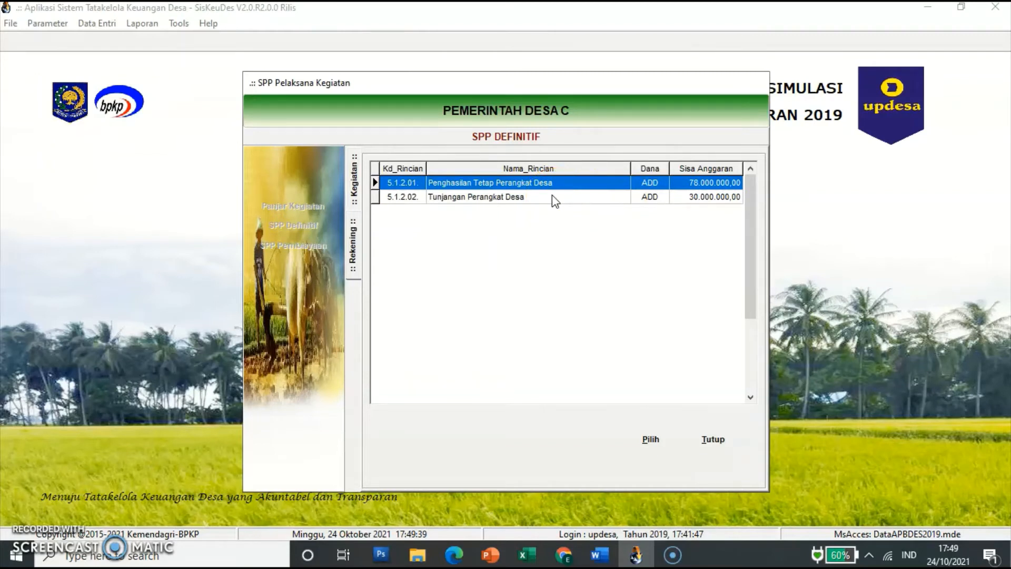
{"action": "left_click", "coordinate": [576, 183]}
{"action": "left_click", "coordinate": [653, 439]}
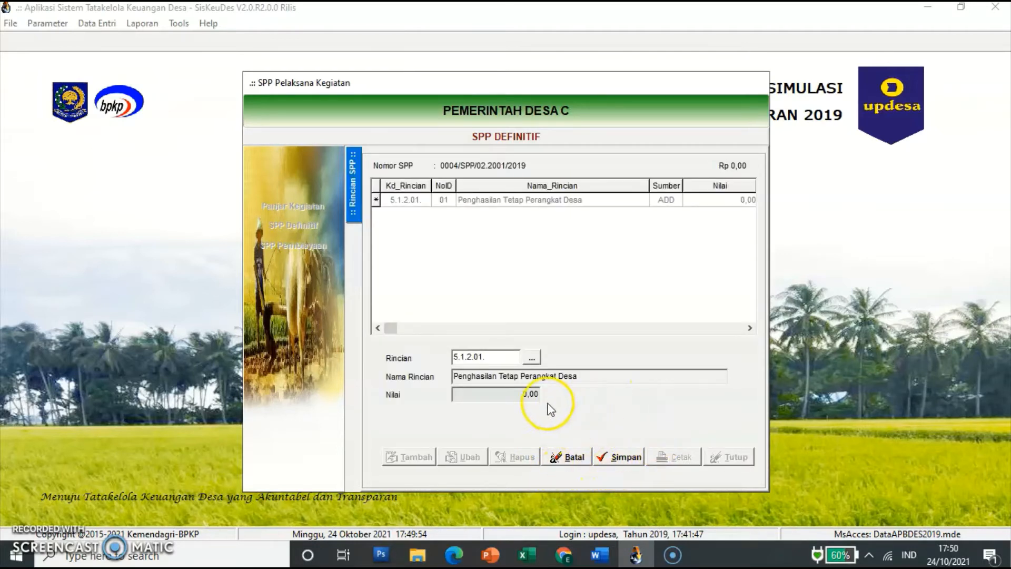
{"action": "left_click", "coordinate": [619, 457]}
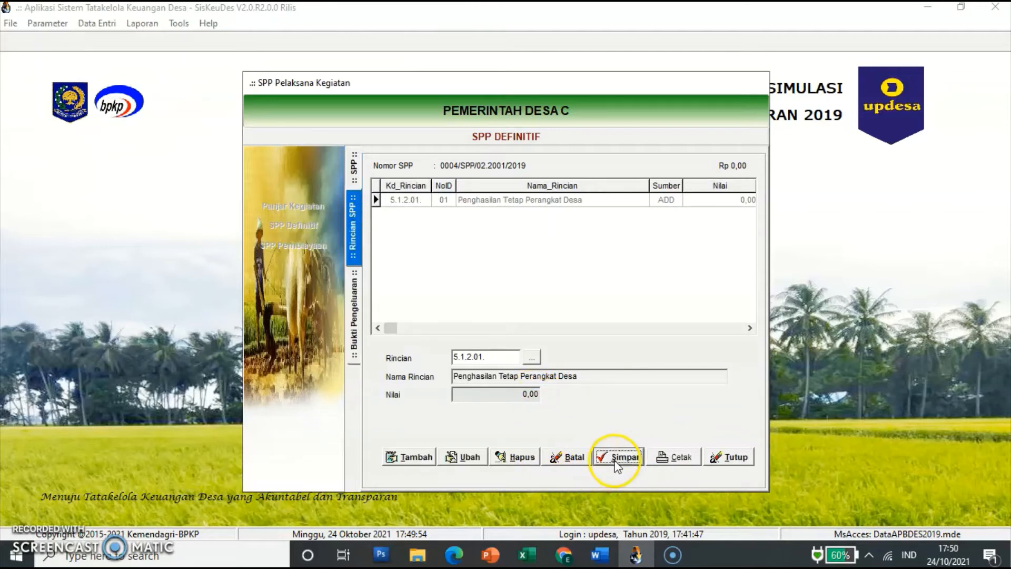
{"action": "left_click", "coordinate": [470, 203]}
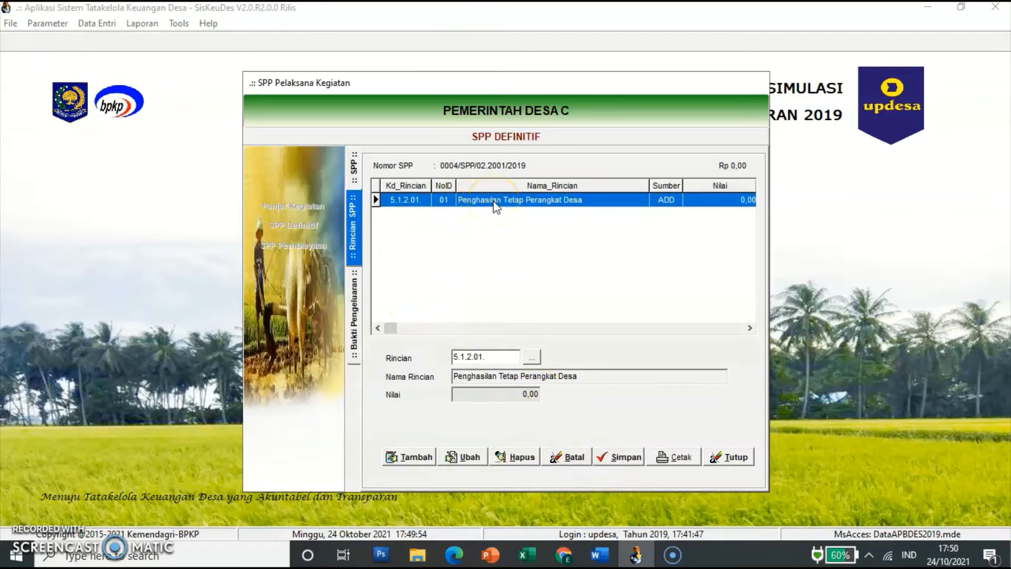
Step: Open the 5.1.2.01 line's receipts and begin receipt 00003/KWT/02.2001/2019 dated 15/02/2019
{"action": "double_click", "coordinate": [494, 202]}
{"action": "left_click", "coordinate": [470, 217]}
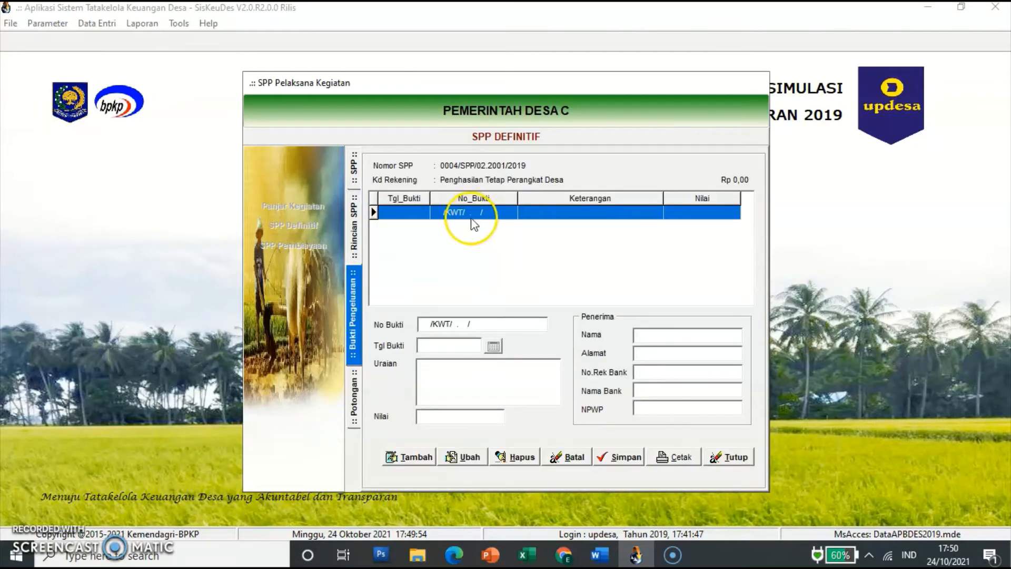
{"action": "left_click", "coordinate": [412, 458]}
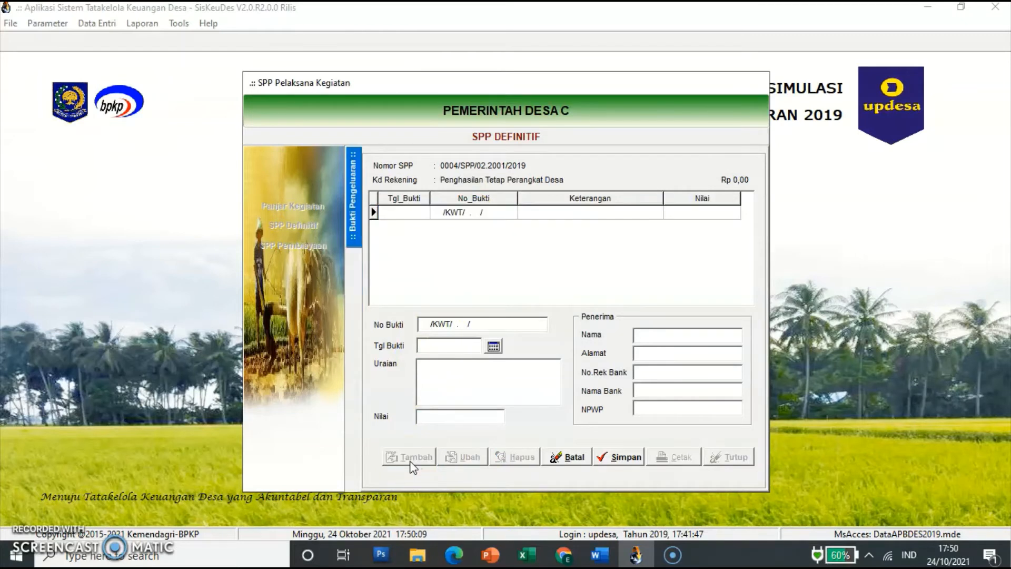
{"action": "left_click", "coordinate": [450, 325]}
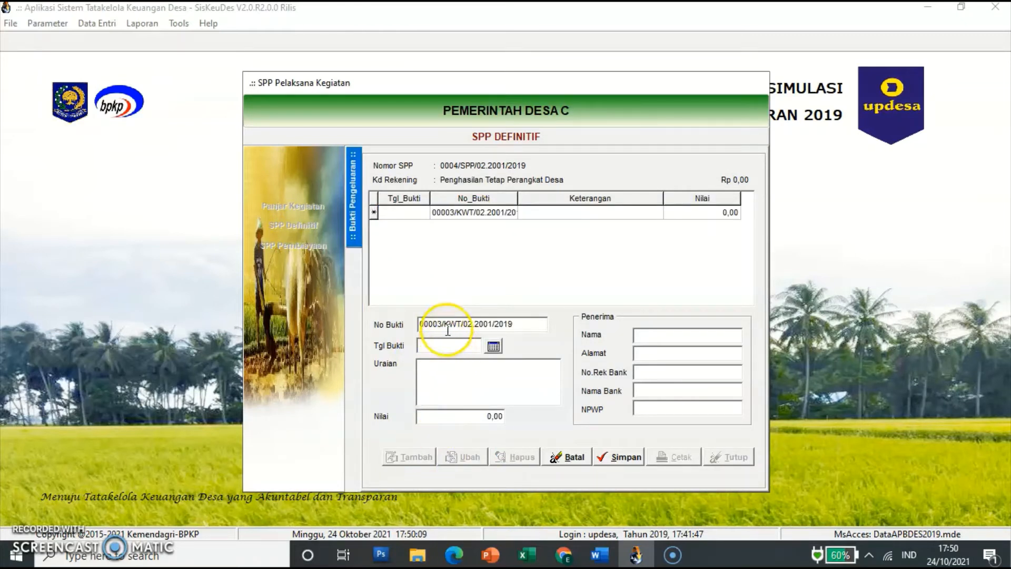
{"action": "left_click", "coordinate": [445, 346]}
{"action": "type", "text": "15/02/2"}
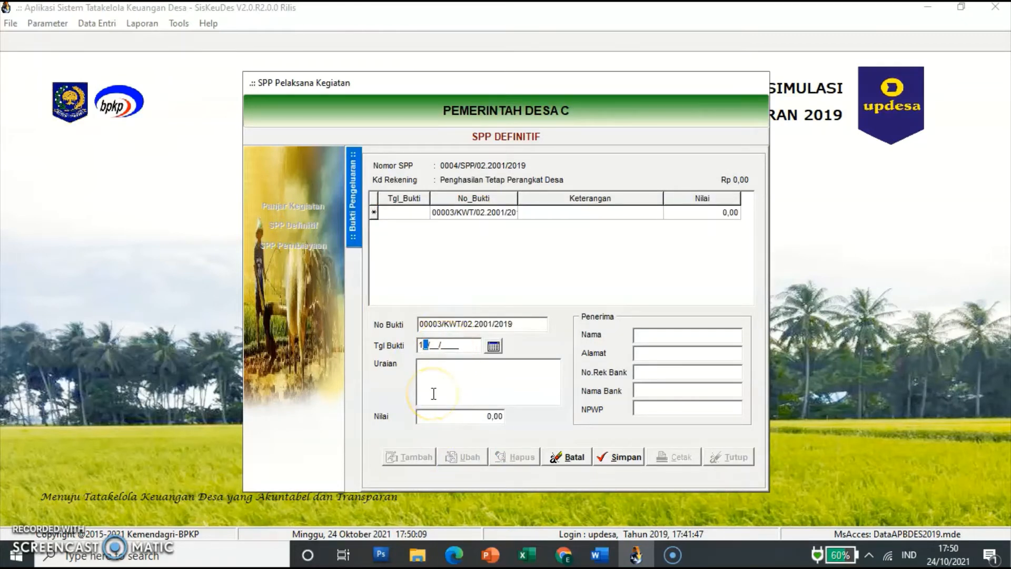
{"action": "type", "text": "019"}
{"action": "key", "text": "Tab"}
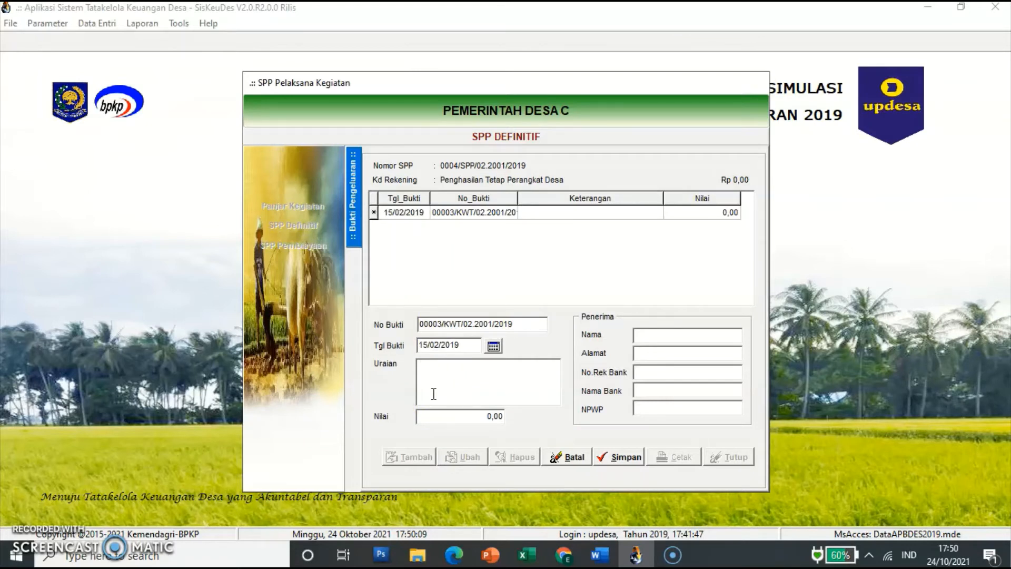
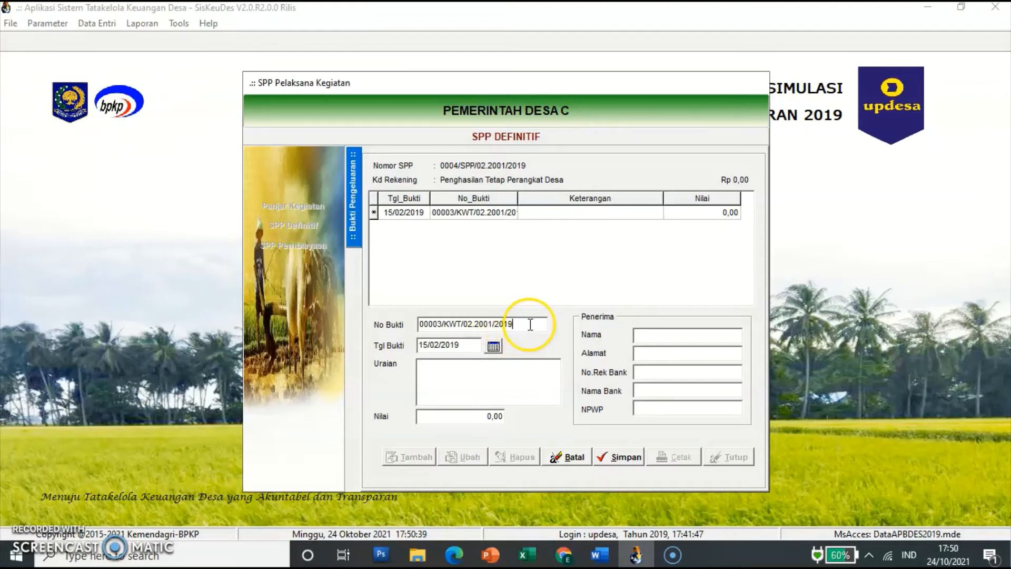
Step: Use receipt number 00003/KWT/02.2001/2019 as the description and enter a value of 13.000.000
{"action": "left_click_drag", "start_coordinate": [523, 325], "coordinate": [401, 321]}
{"action": "key", "text": "ctrl+c"}
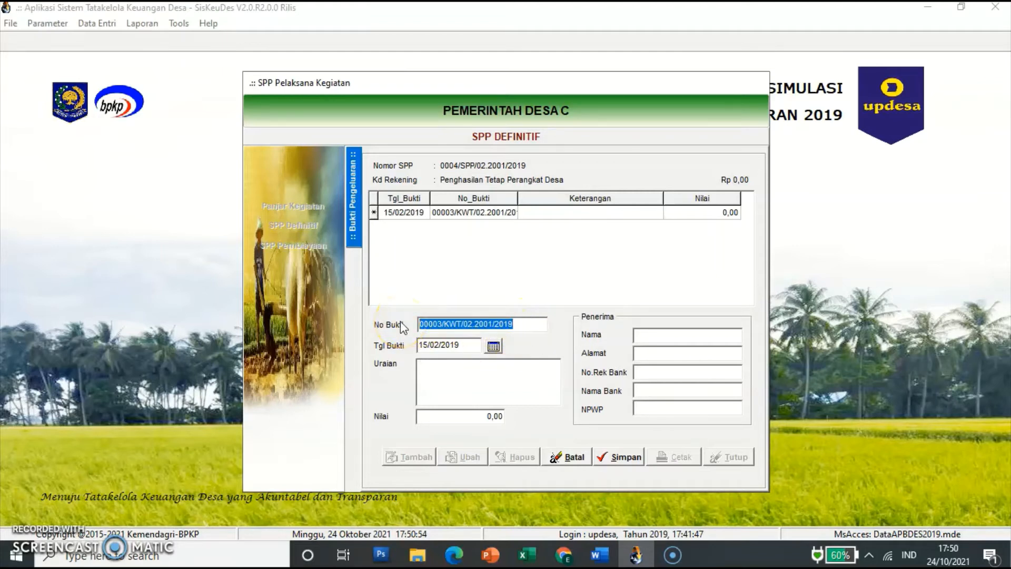
{"action": "left_click", "coordinate": [452, 384]}
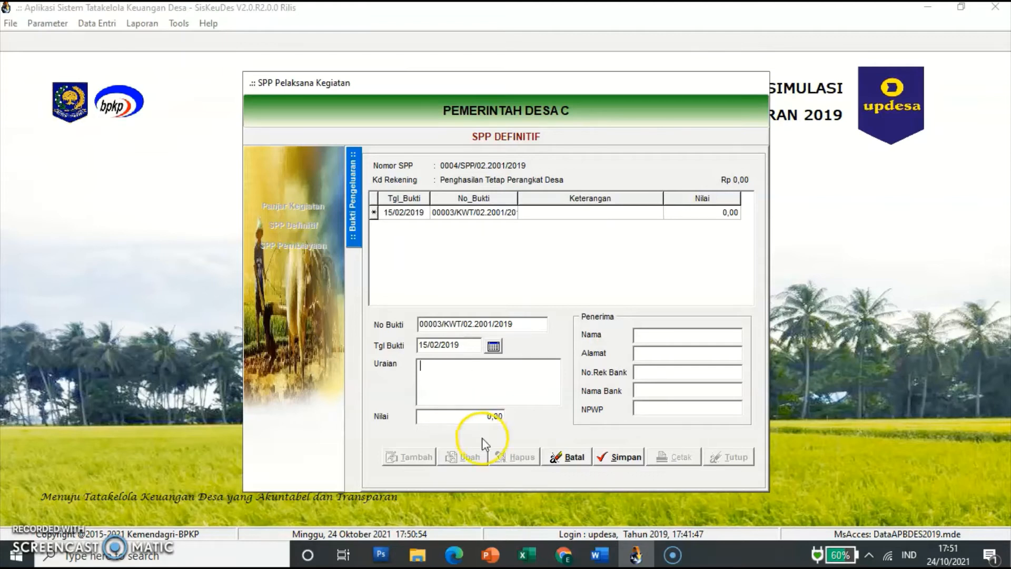
{"action": "left_click", "coordinate": [477, 377]}
{"action": "key", "text": "ctrl+v"}
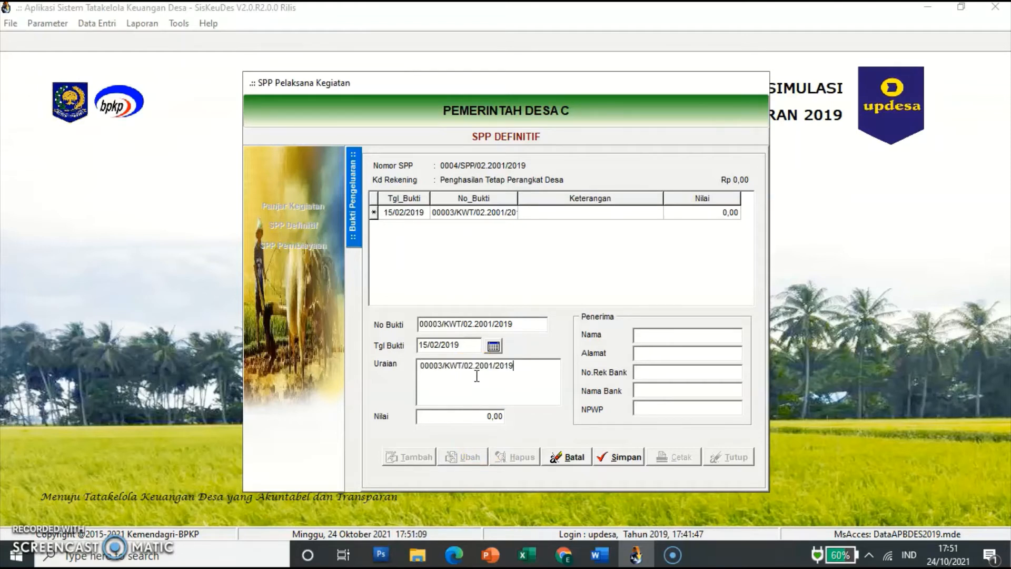
{"action": "left_click", "coordinate": [457, 419]}
{"action": "type", "text": "13.000.00"}
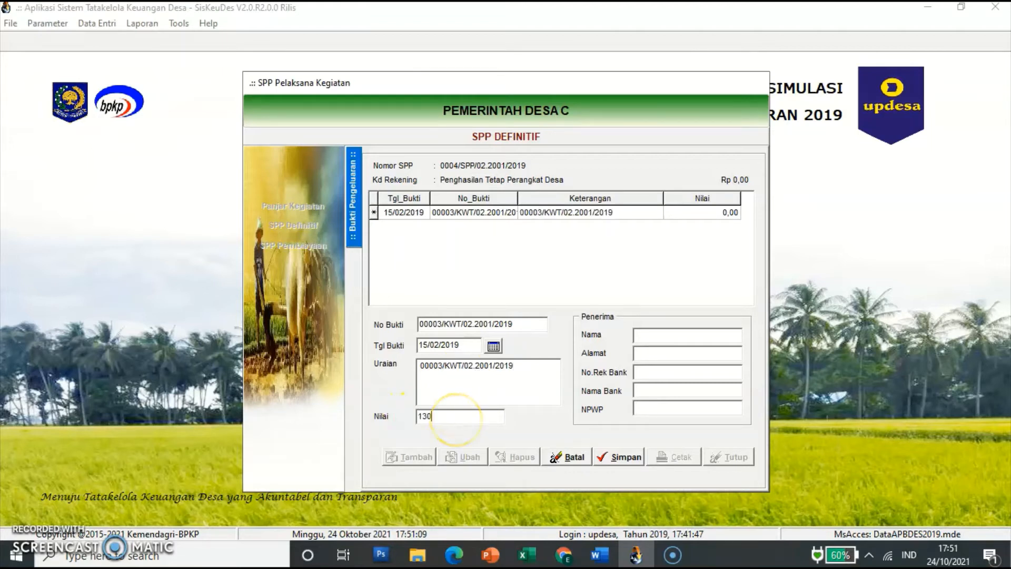
{"action": "type", "text": "0"}
{"action": "key", "text": "Tab"}
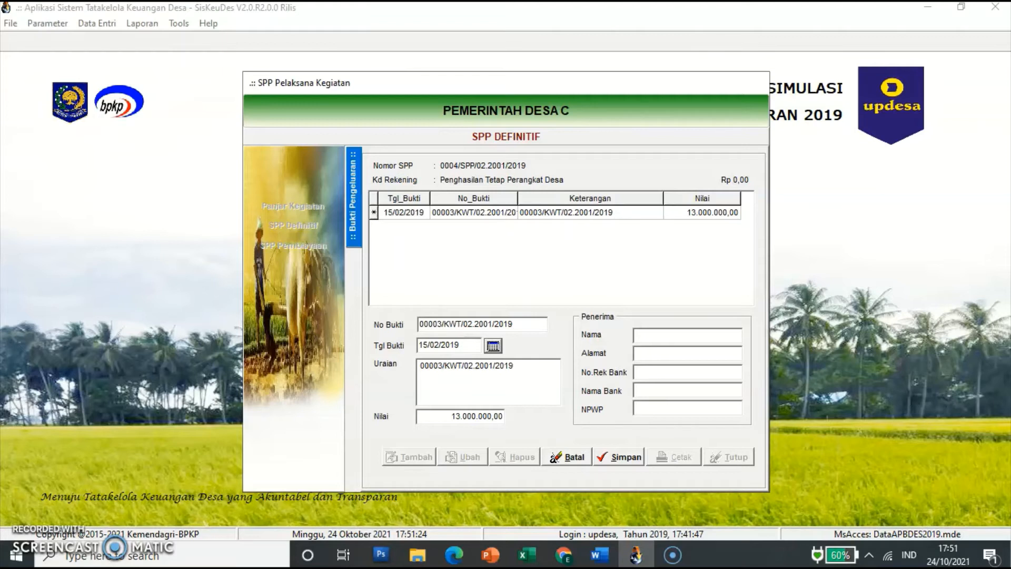
Step: Fill in the recipient's name and save receipt 00003
{"action": "left_click", "coordinate": [677, 334]}
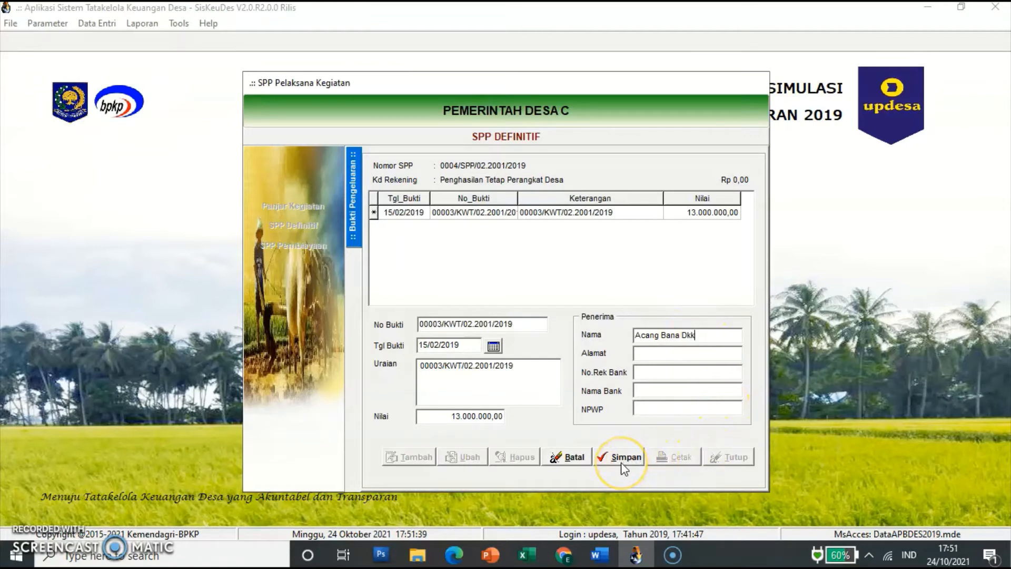
{"action": "left_click", "coordinate": [623, 466]}
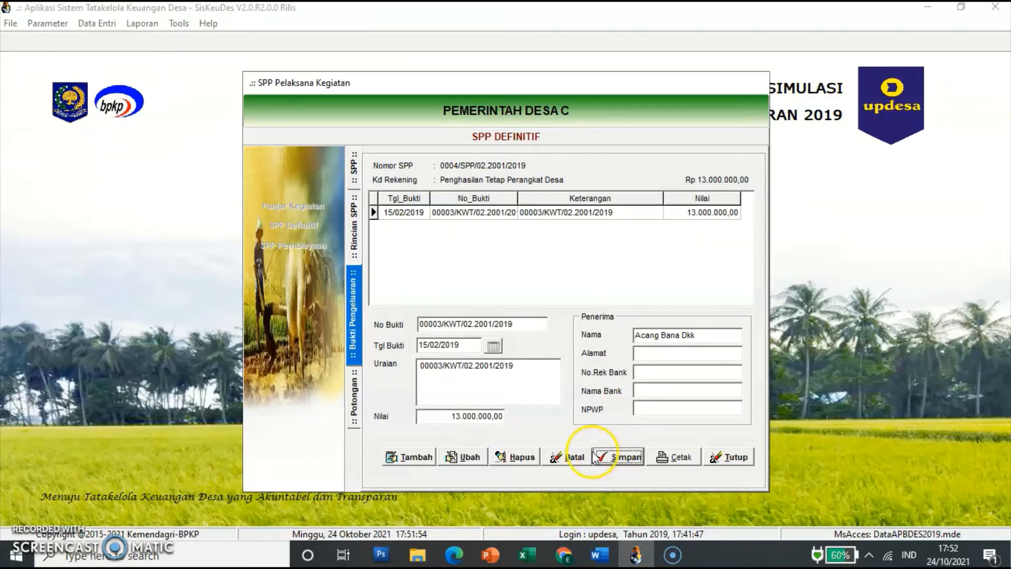
Step: Add a 650.000 PPh Pasal 21 deduction (7.1.1.02) to receipt 00003, then return to Rincian SPP
{"action": "left_click", "coordinate": [356, 400]}
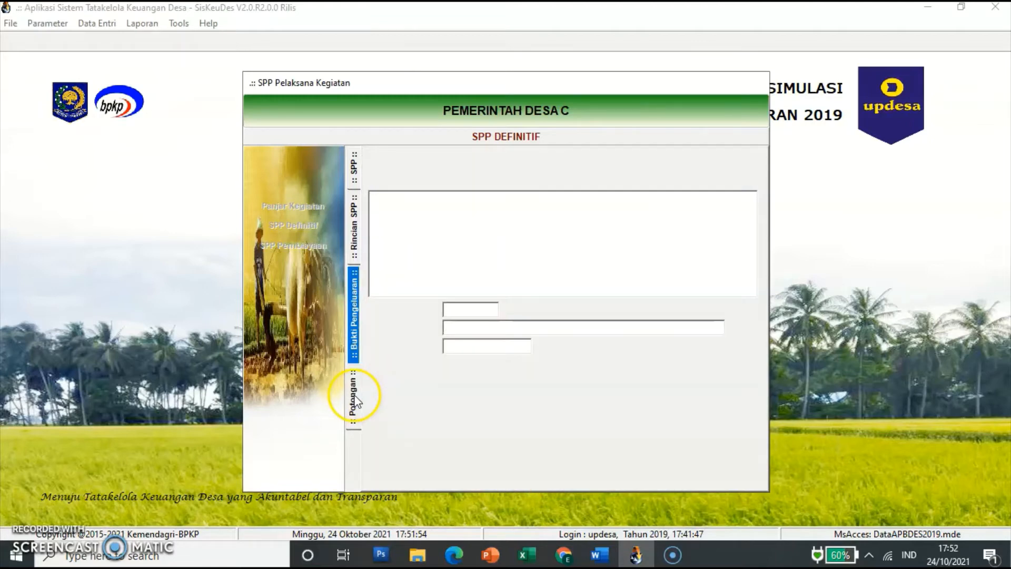
{"action": "left_click", "coordinate": [406, 458]}
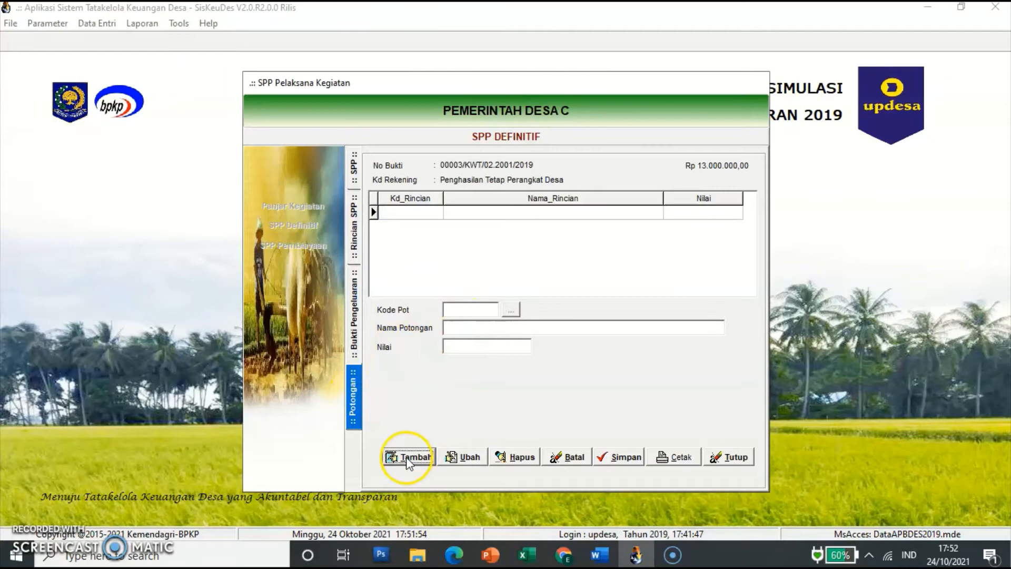
{"action": "left_click", "coordinate": [510, 311]}
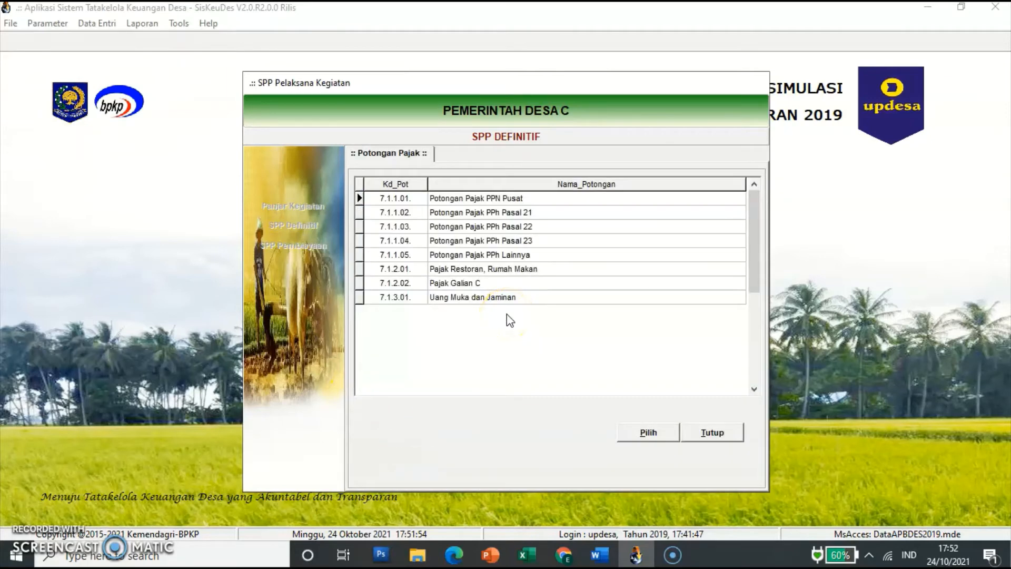
{"action": "left_click", "coordinate": [526, 212]}
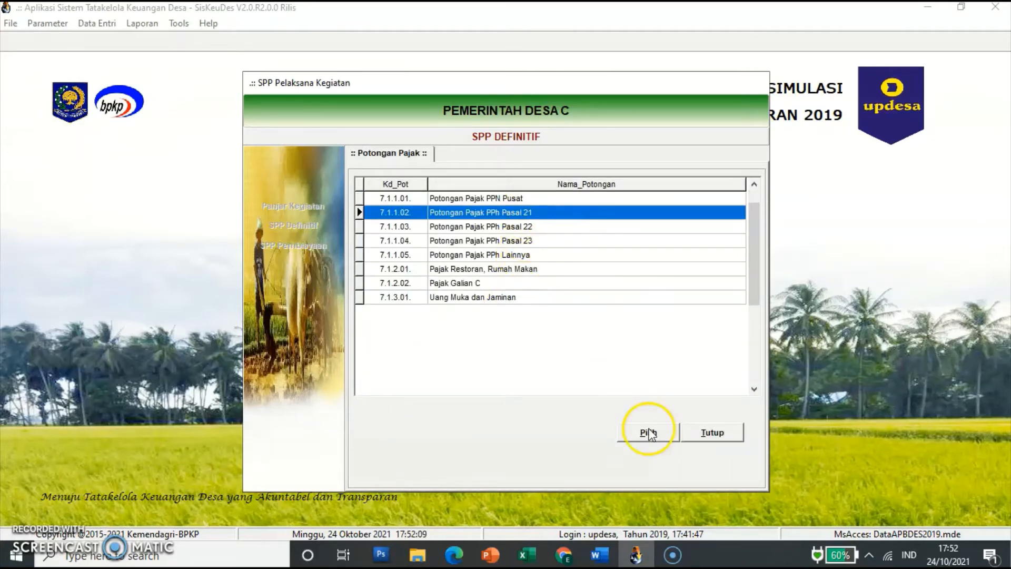
{"action": "left_click", "coordinate": [648, 433]}
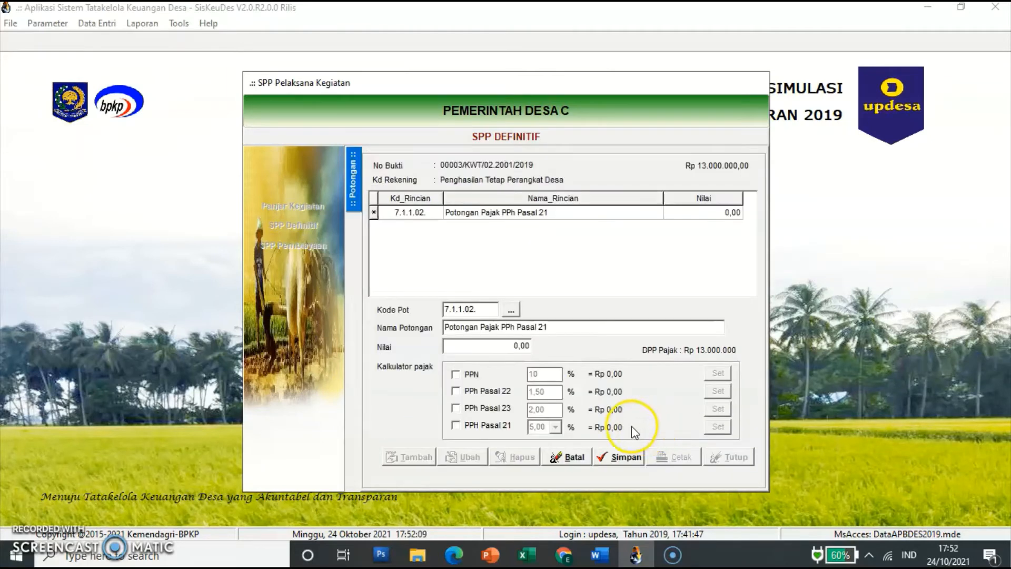
{"action": "left_click", "coordinate": [503, 342]}
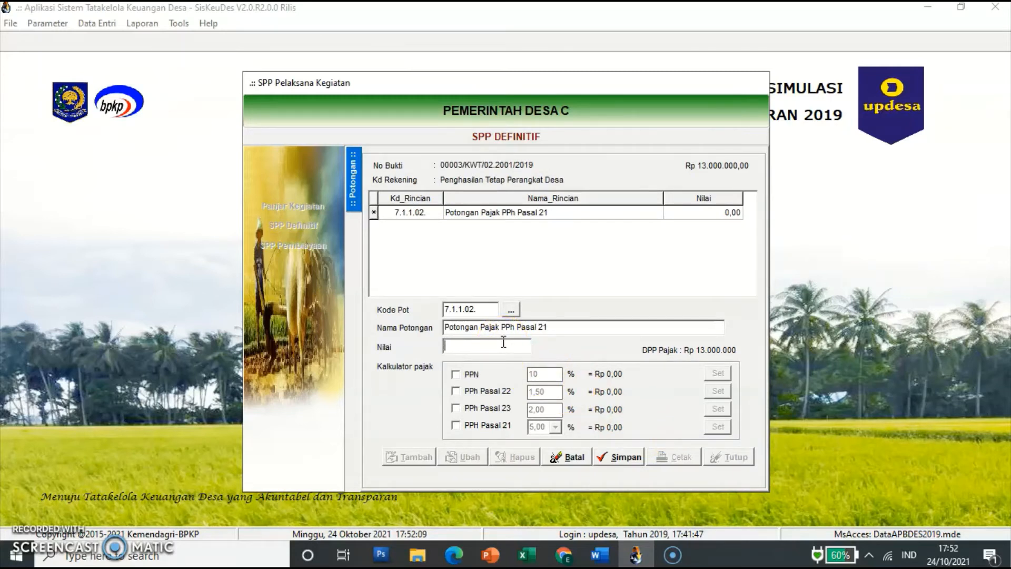
{"action": "type", "text": "650000"}
{"action": "key", "text": "Return"}
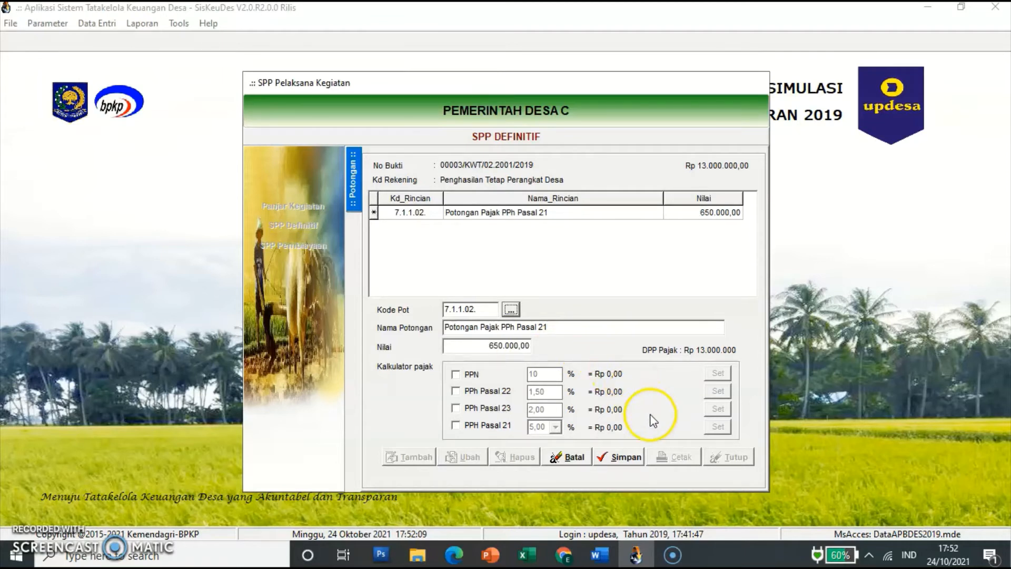
{"action": "left_click", "coordinate": [623, 458]}
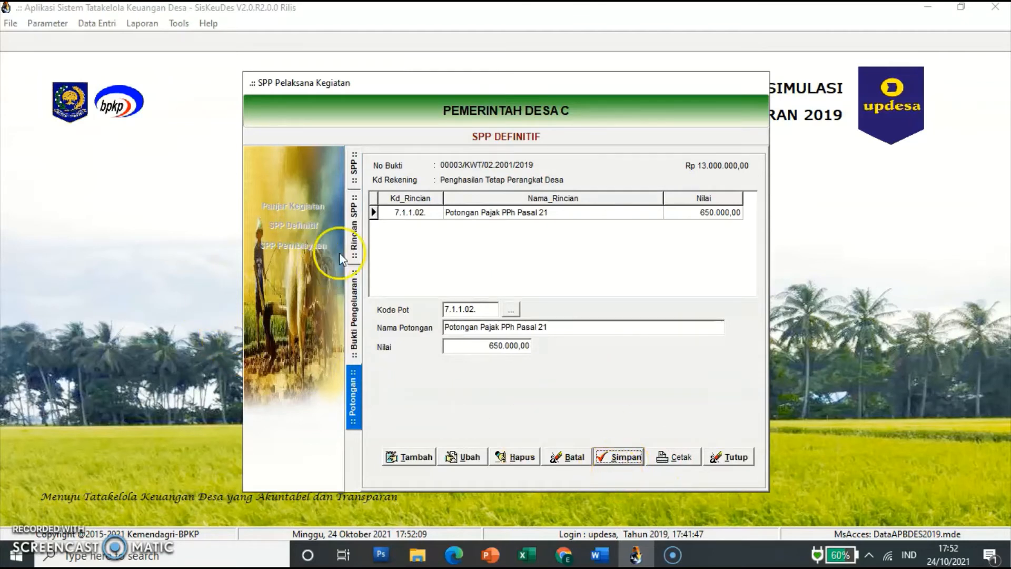
{"action": "left_click", "coordinate": [355, 241]}
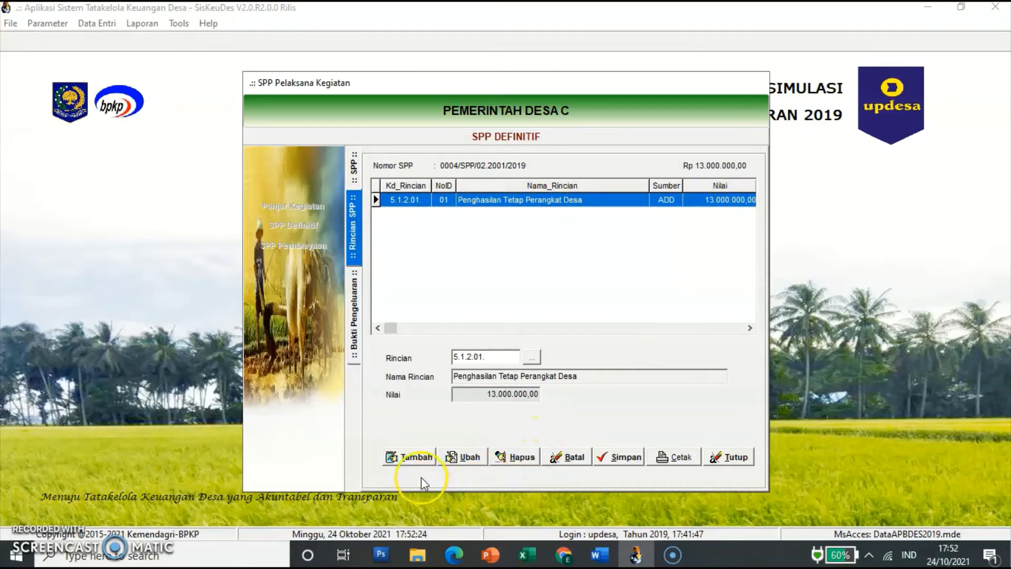
Step: Add detail line 5.1.2.02 Tunjangan Perangkat Desa to SPP 0004 and save it
{"action": "left_click", "coordinate": [413, 462]}
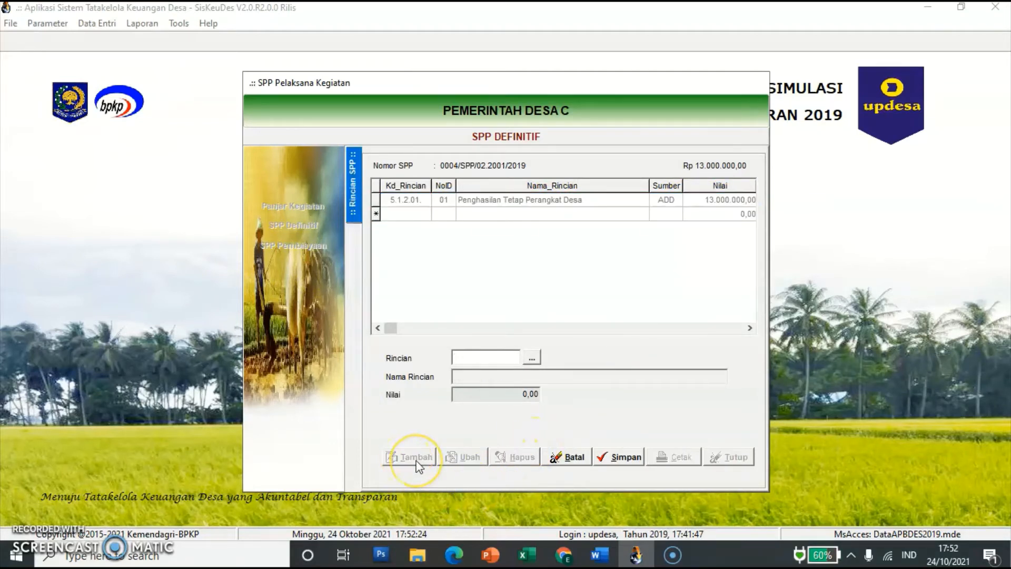
{"action": "left_click", "coordinate": [533, 358]}
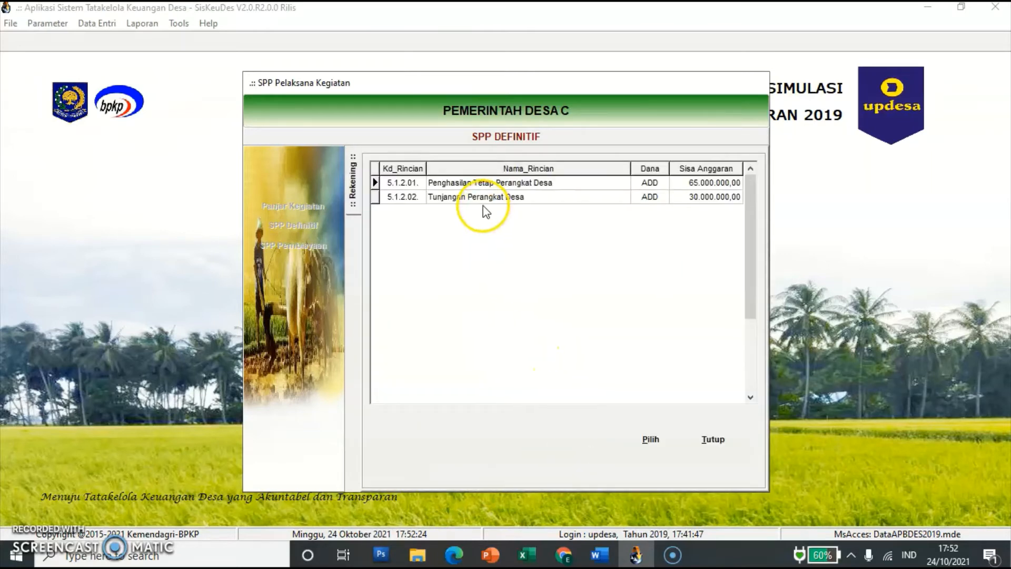
{"action": "left_click", "coordinate": [482, 199]}
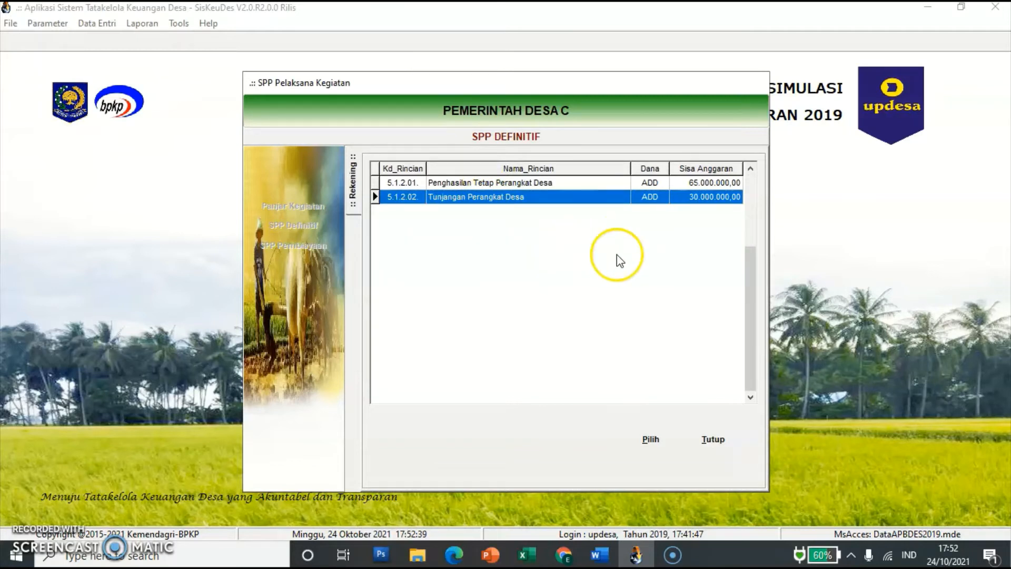
{"action": "left_click", "coordinate": [650, 439]}
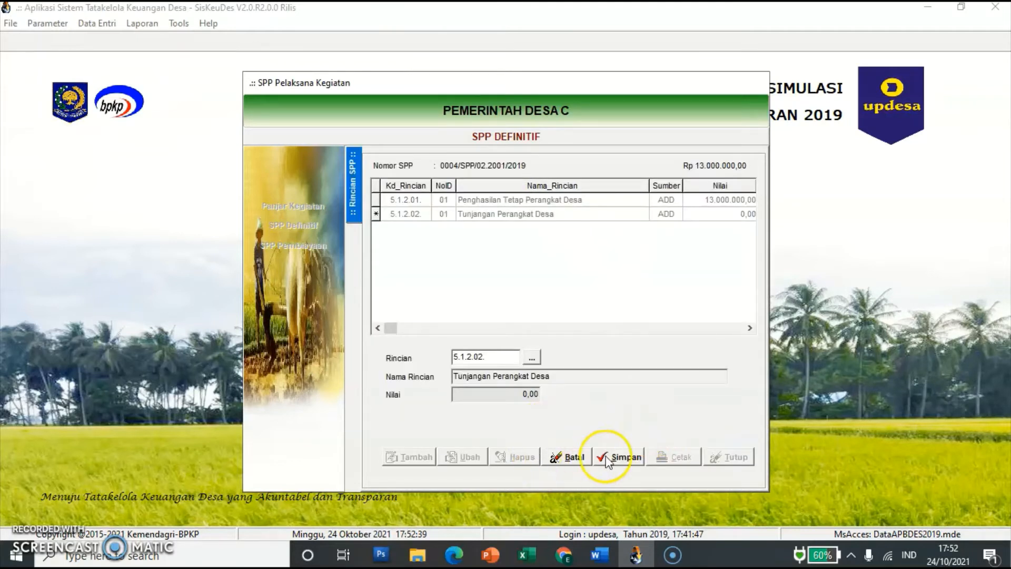
{"action": "left_click", "coordinate": [621, 456]}
Step: Open the 5.1.2.02 line's expenditure receipts and start a new receipt
{"action": "double_click", "coordinate": [513, 214]}
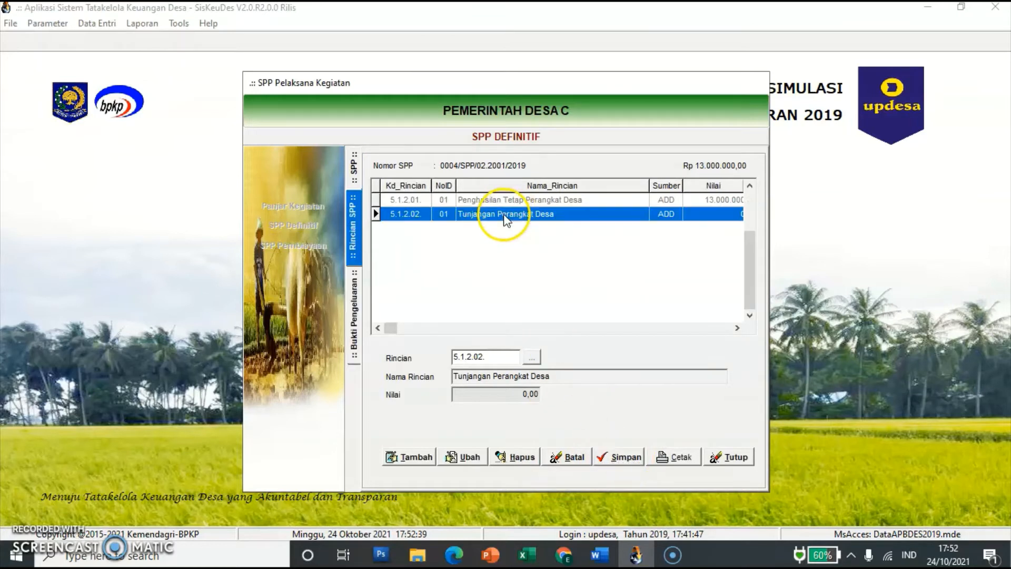
{"action": "left_click", "coordinate": [456, 378]}
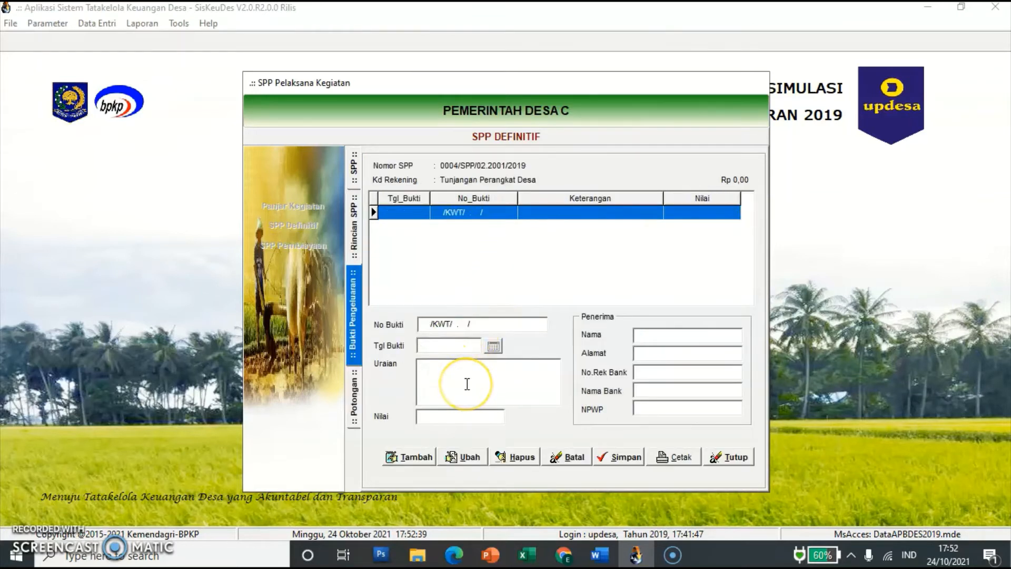
{"action": "left_click", "coordinate": [467, 385]}
{"action": "left_click", "coordinate": [413, 465]}
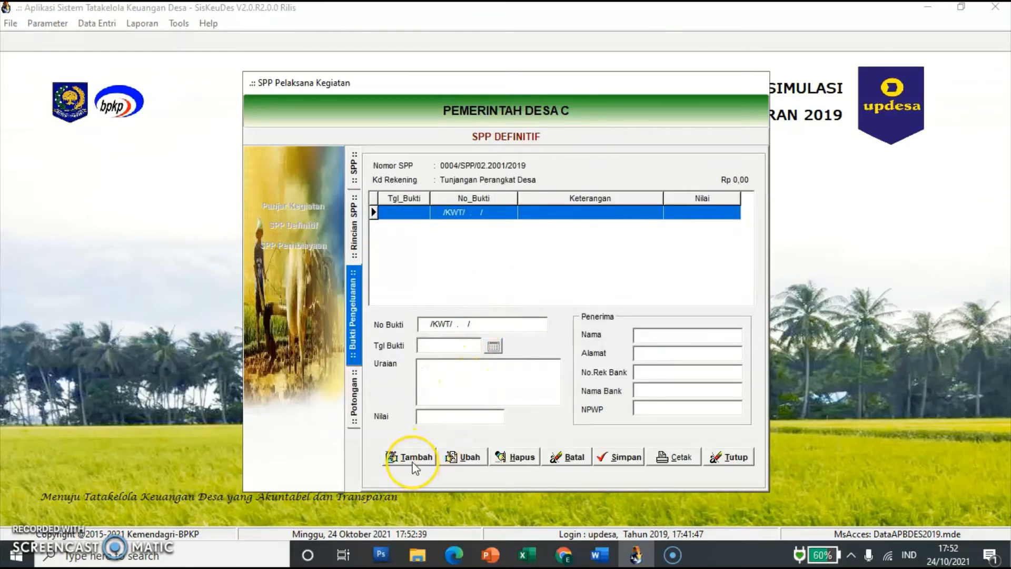
Step: Date receipt 00004 15/02/2019, described 'Pembayaran Tunjangan Perangkat Desa bulan Januari dan Februari 2019'
{"action": "left_click", "coordinate": [471, 349]}
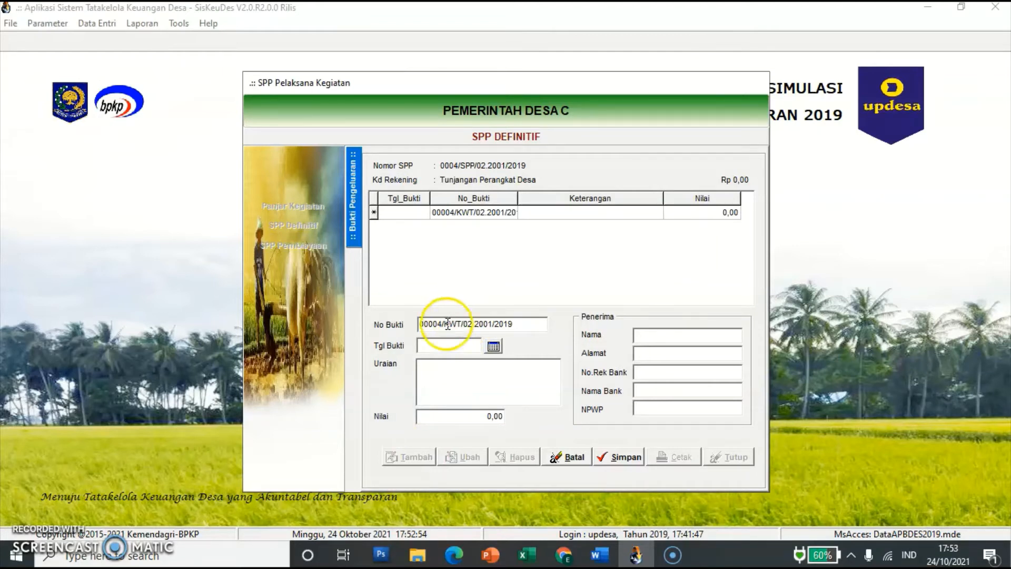
{"action": "left_click", "coordinate": [440, 346]}
{"action": "type", "text": "15/"}
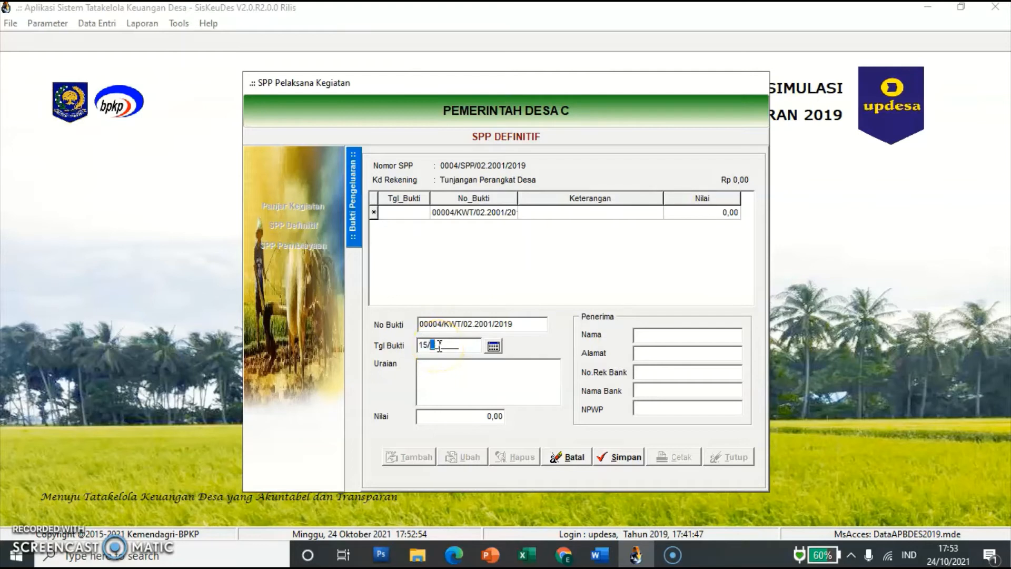
{"action": "type", "text": "02/2019"}
{"action": "left_click", "coordinate": [431, 384]}
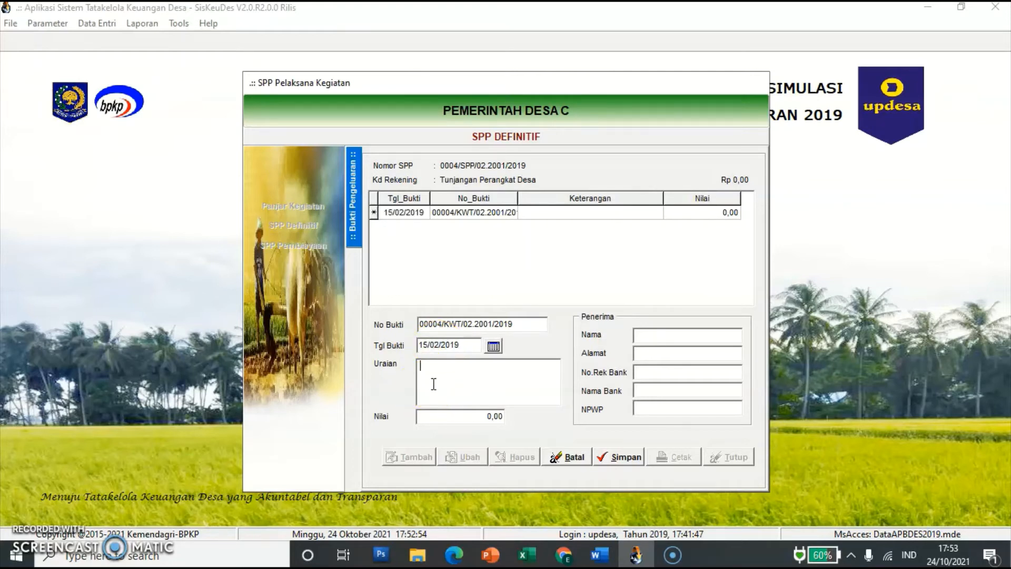
{"action": "type", "text": "Pembayaran Tunjangan Peran"}
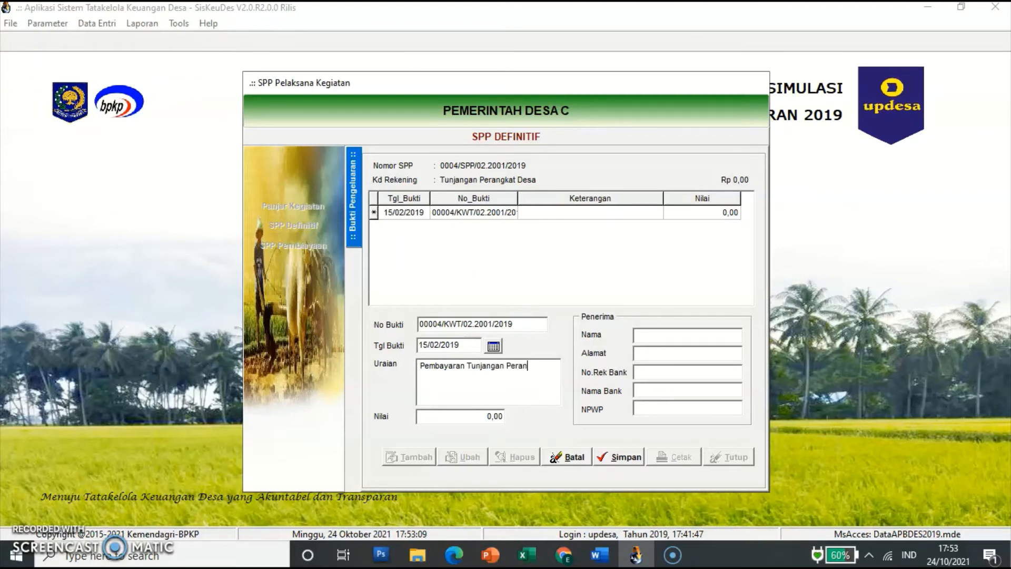
{"action": "type", "text": "gkat Desa bulan Januari dan "}
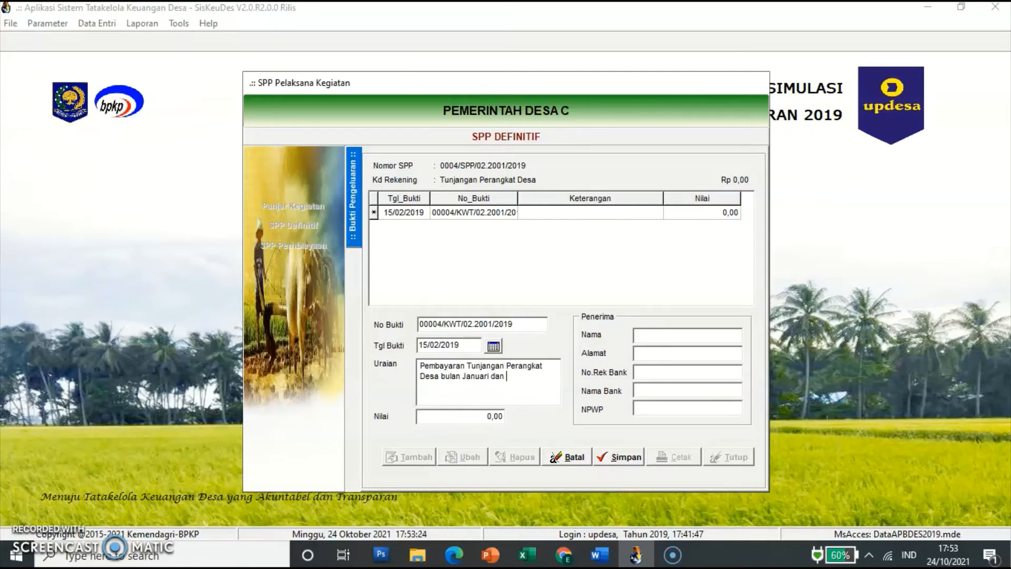
{"action": "type", "text": "Februari 2019"}
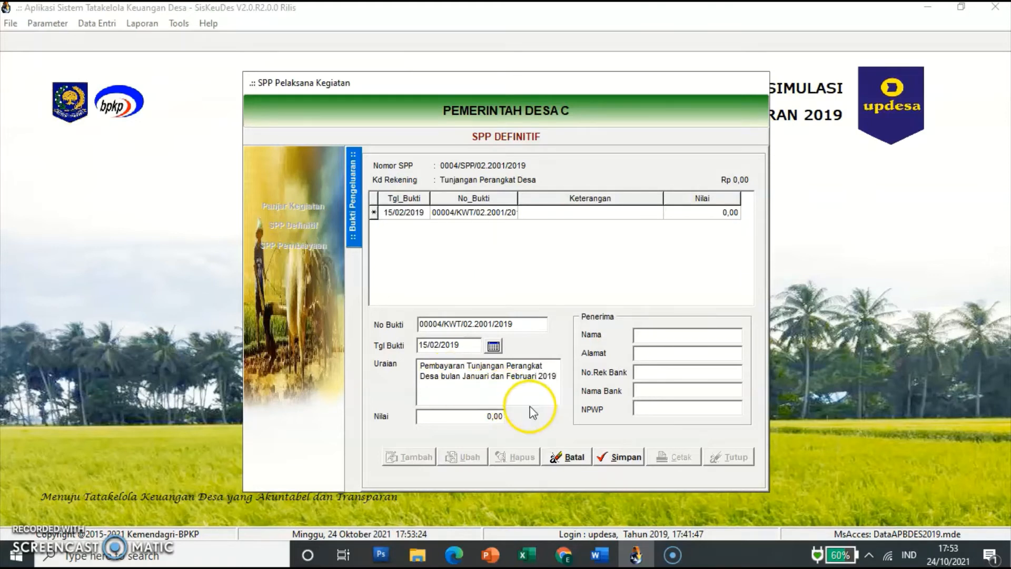
Step: Set the receipt value to 5.000.000, enter the recipient's name, and save
{"action": "left_click", "coordinate": [499, 420]}
{"action": "type", "text": "5"}
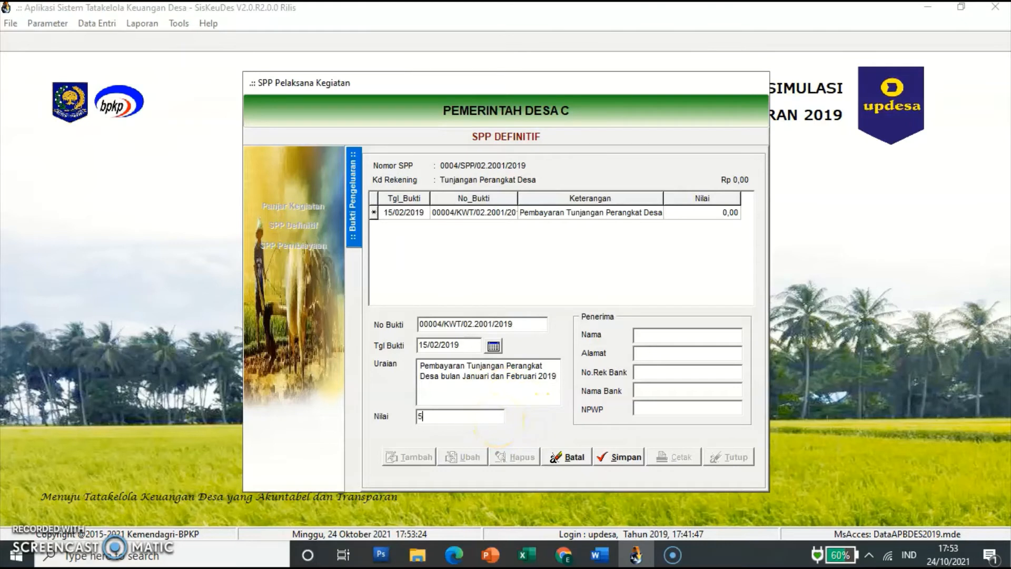
{"action": "type", "text": ".000.000"}
{"action": "key", "text": "Tab"}
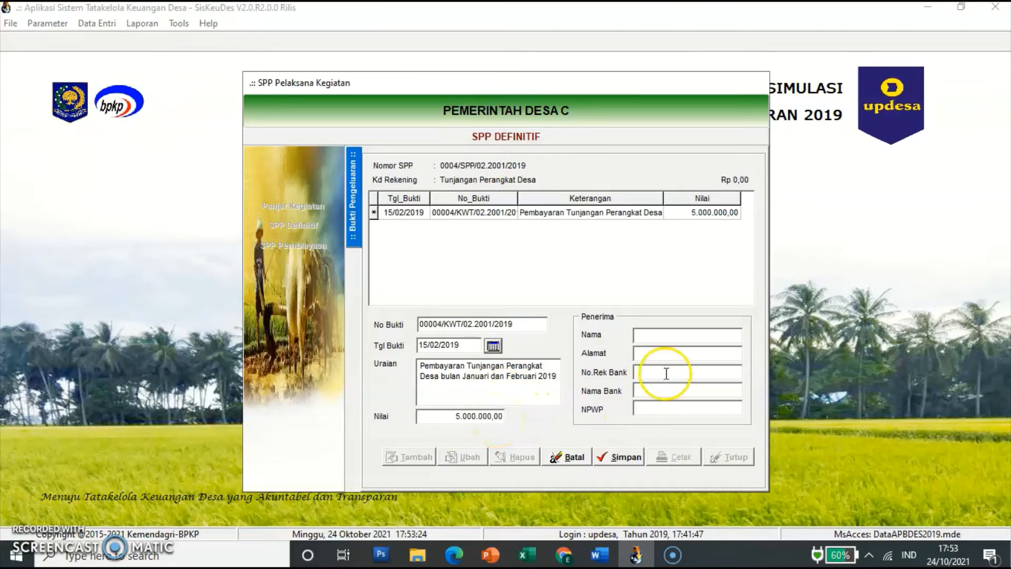
{"action": "left_click", "coordinate": [668, 333]}
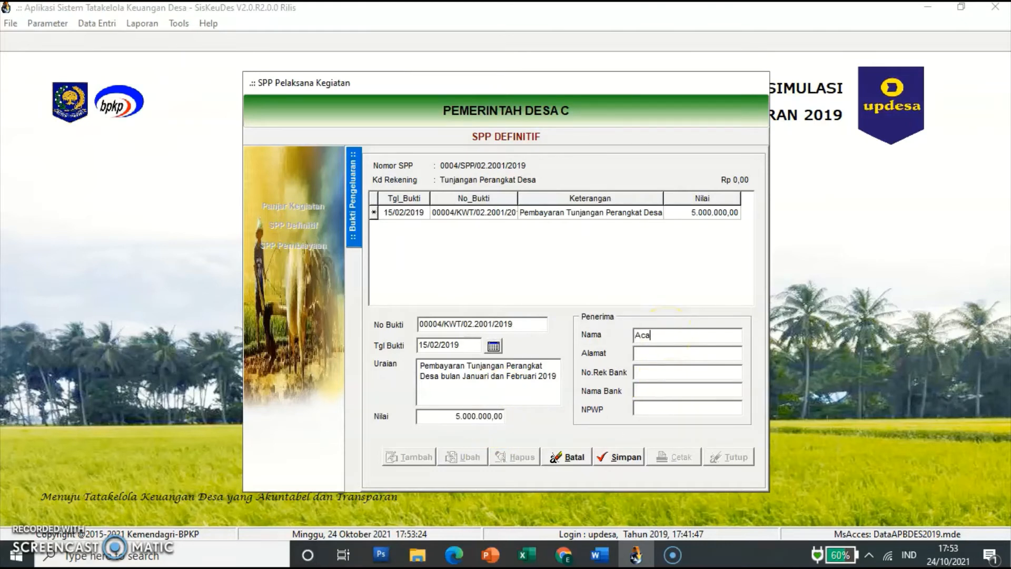
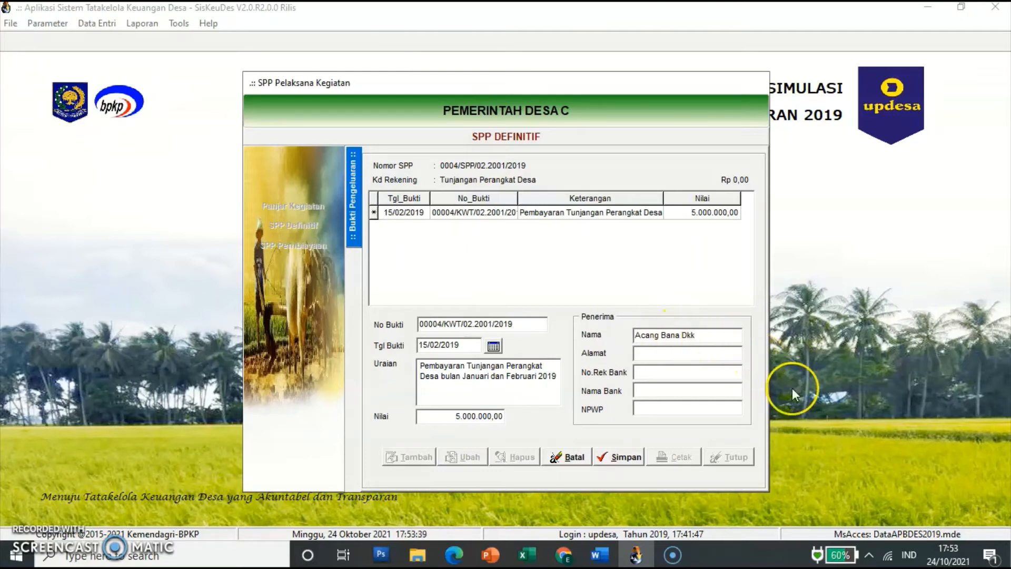
{"action": "left_click", "coordinate": [635, 457]}
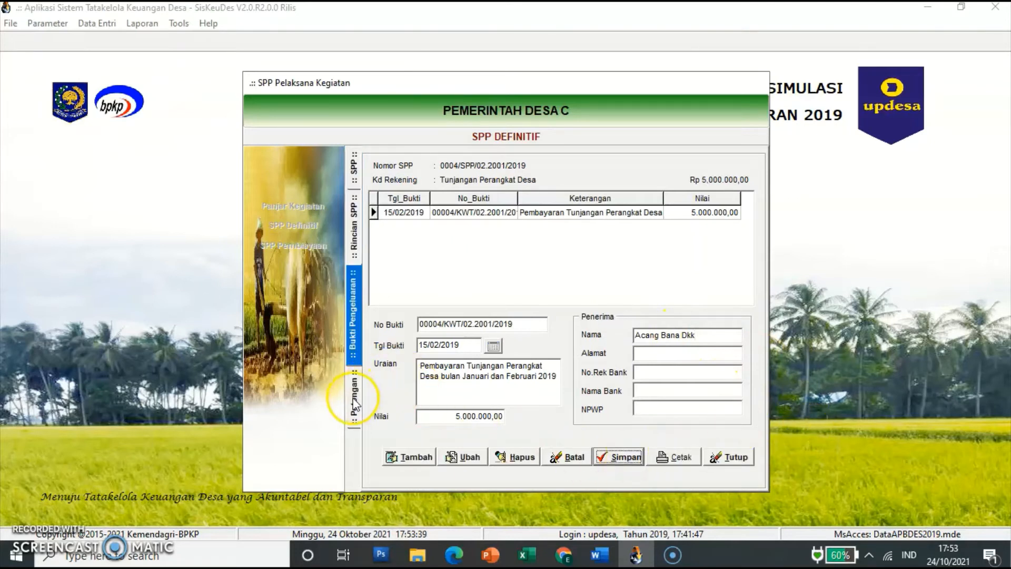
Step: Add and save a 250.000 PPh Pasal 21 deduction (7.1.1.02) on receipt 00004
{"action": "left_click", "coordinate": [355, 404]}
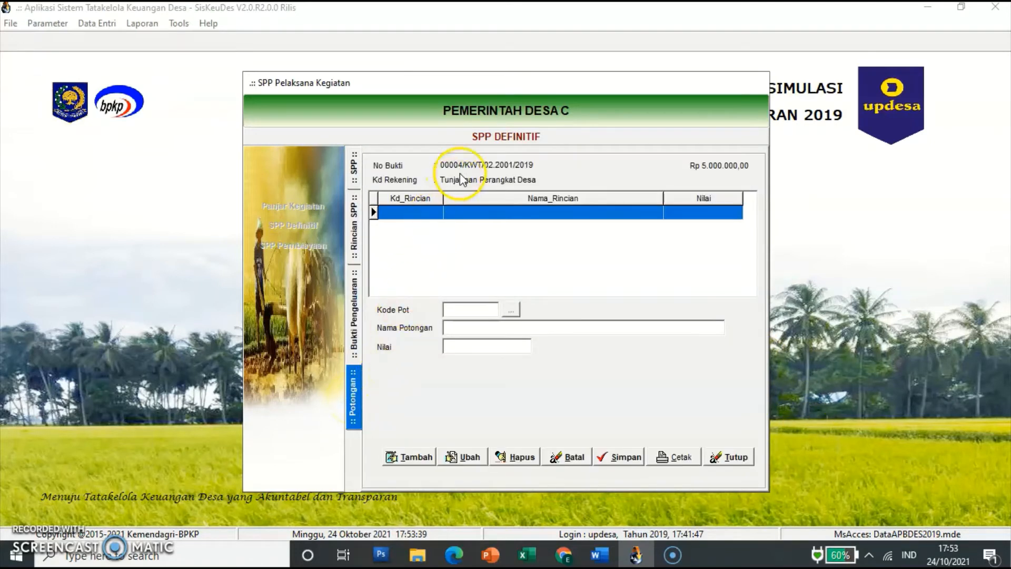
{"action": "left_click", "coordinate": [413, 457]}
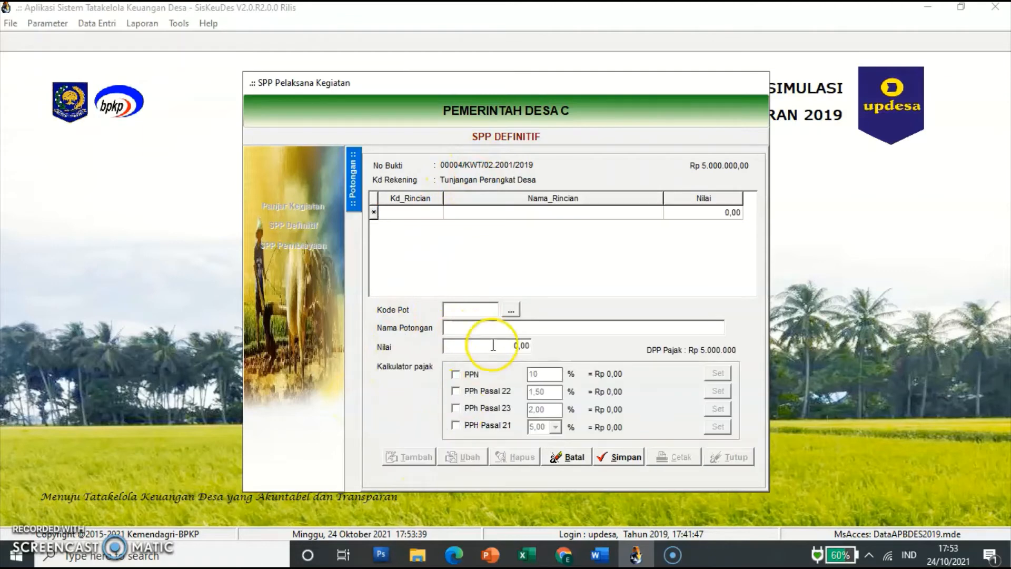
{"action": "left_click", "coordinate": [510, 310]}
{"action": "left_click", "coordinate": [527, 210]}
{"action": "left_click", "coordinate": [648, 429]}
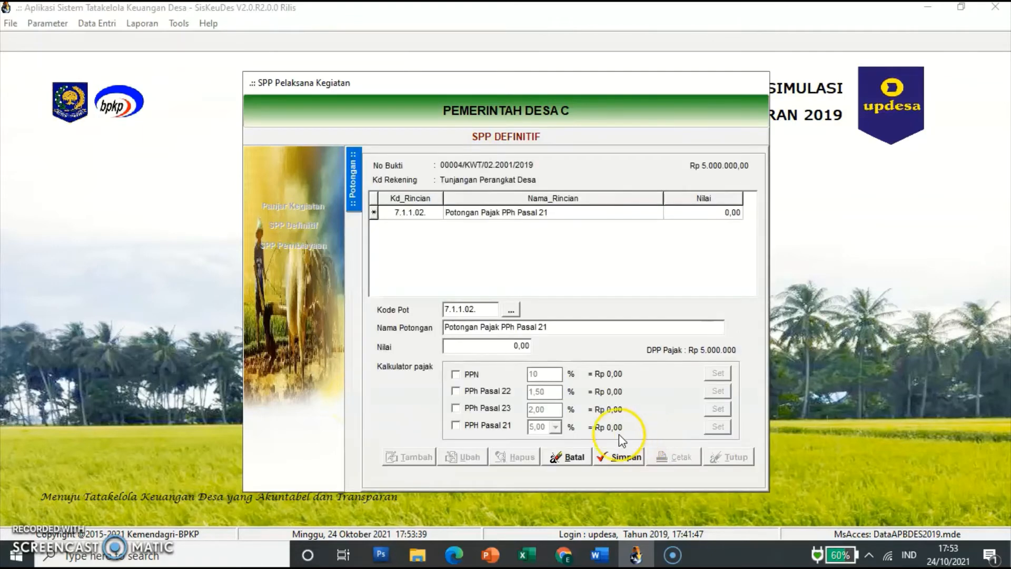
{"action": "left_click", "coordinate": [513, 346]}
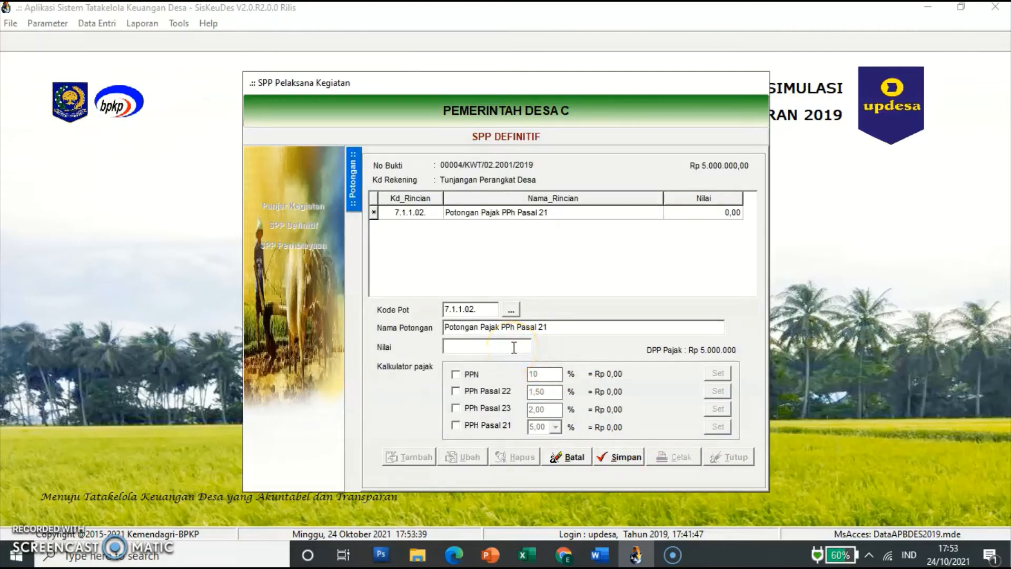
{"action": "type", "text": "250000"}
{"action": "key", "text": "Tab"}
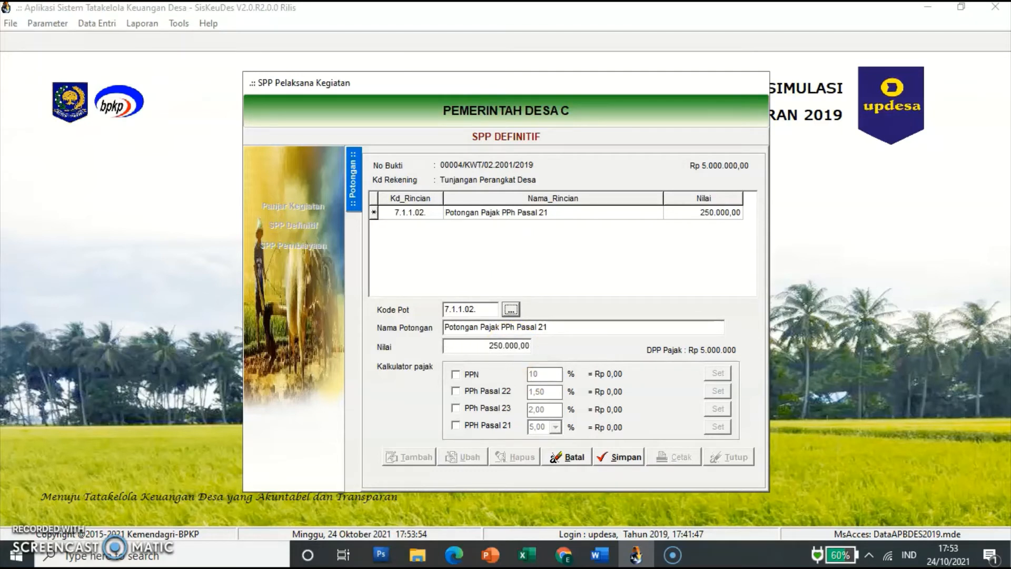
{"action": "left_click", "coordinate": [624, 460]}
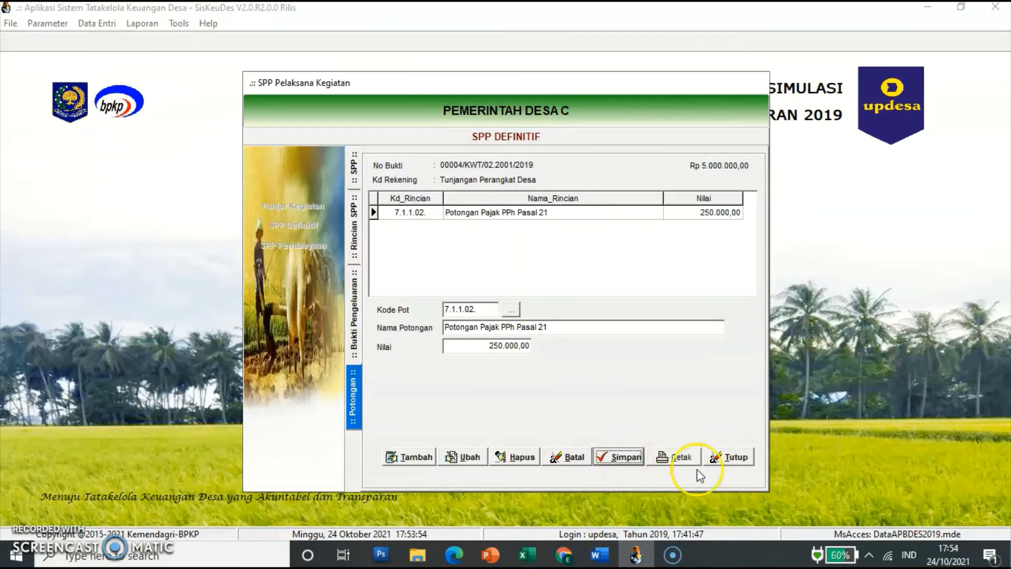
{"action": "left_click", "coordinate": [740, 458]}
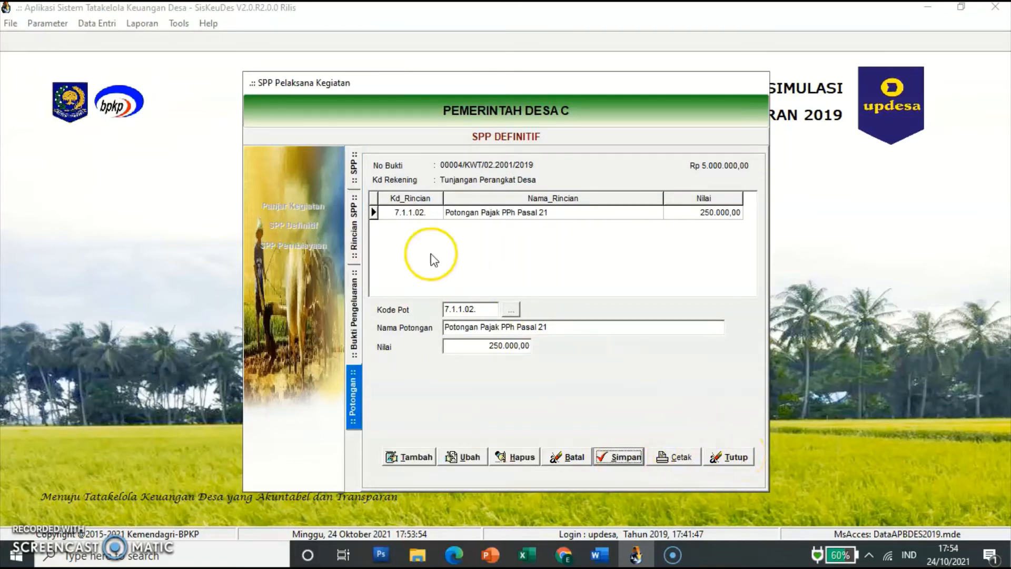
Step: Close SPP 0004's details to return to the SPP Definitif list showing 18.000.000,00
{"action": "left_click", "coordinate": [354, 229]}
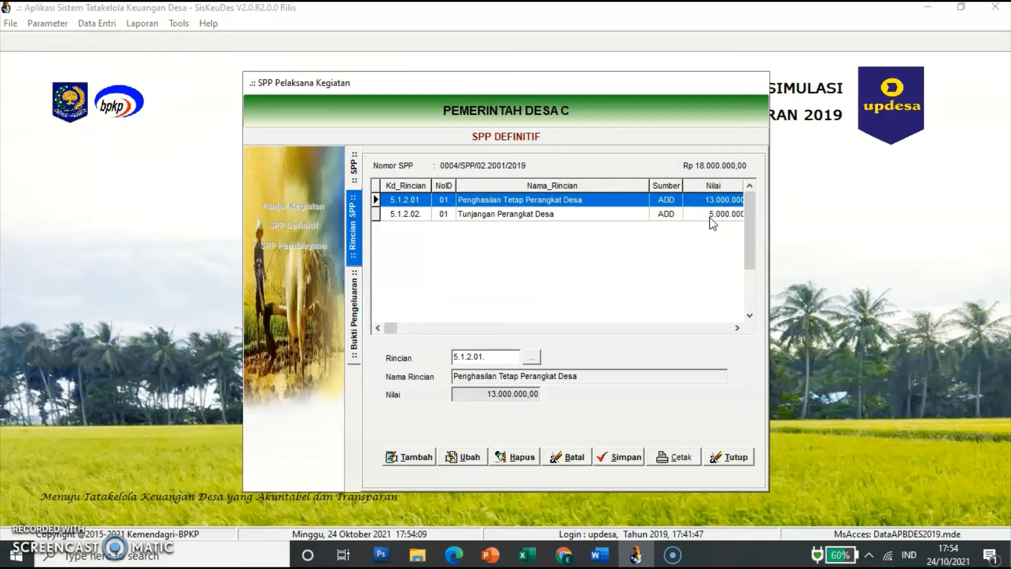
{"action": "left_click", "coordinate": [684, 447]}
{"action": "left_click", "coordinate": [728, 463]}
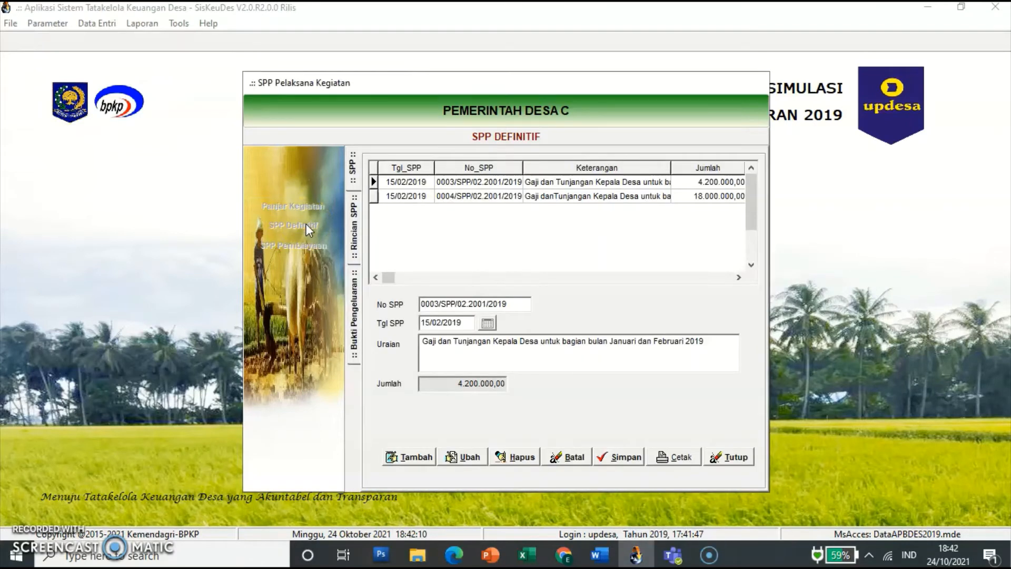
{"action": "left_click", "coordinate": [426, 347]}
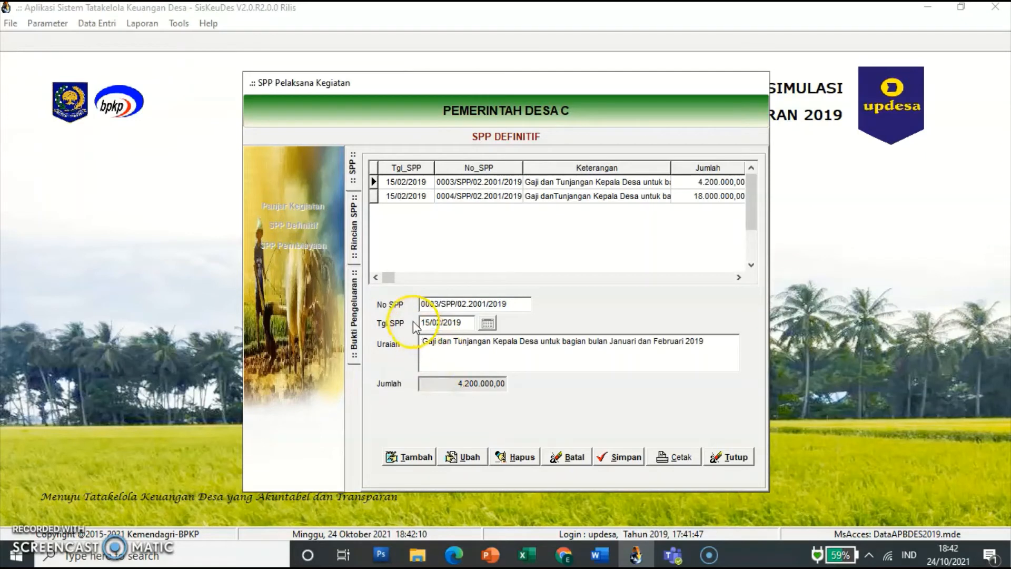
Step: Save new SPP 0005 dated 11/03/2019: 'Pembelian bahan material kegiatan Pembangunan Jalan Desa'
{"action": "left_click", "coordinate": [427, 458]}
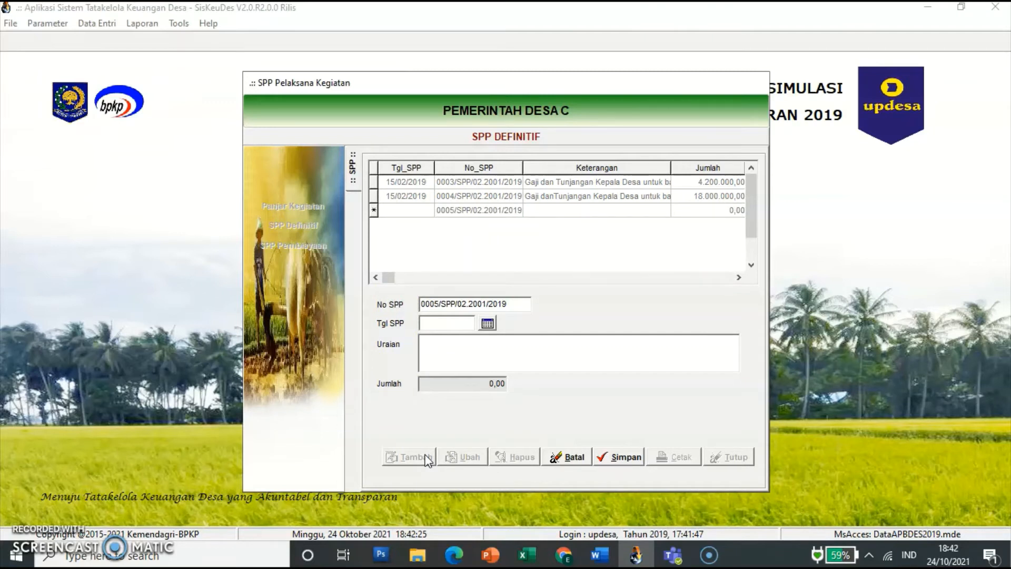
{"action": "left_click", "coordinate": [431, 325]}
{"action": "type", "text": "11032019"}
{"action": "left_click", "coordinate": [445, 336]}
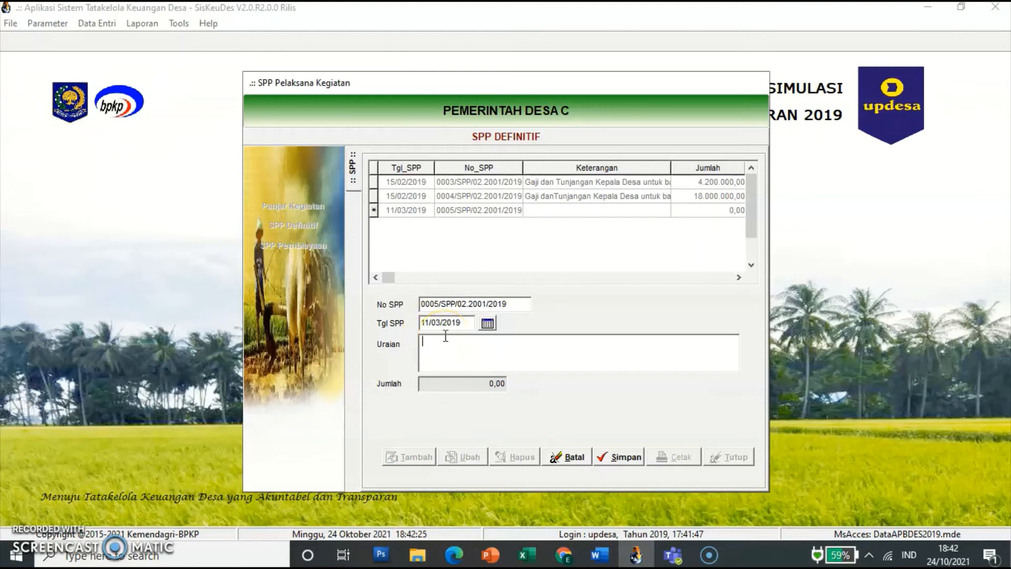
{"action": "type", "text": "Pembaya"}
{"action": "key", "text": "BackSpace"}
{"action": "key", "text": "BackSpace"}
{"action": "key", "text": "BackSpace"}
{"action": "key", "text": "BackSpace"}
{"action": "type", "text": "belian bahan material"}
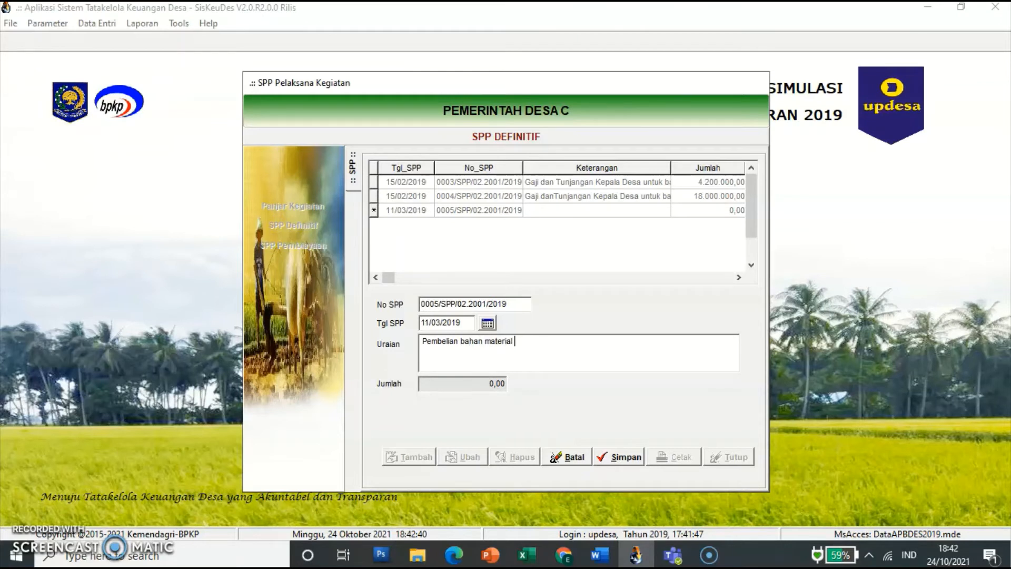
{"action": "type", "text": " kegiatan Pembangunan Jalan Desa"}
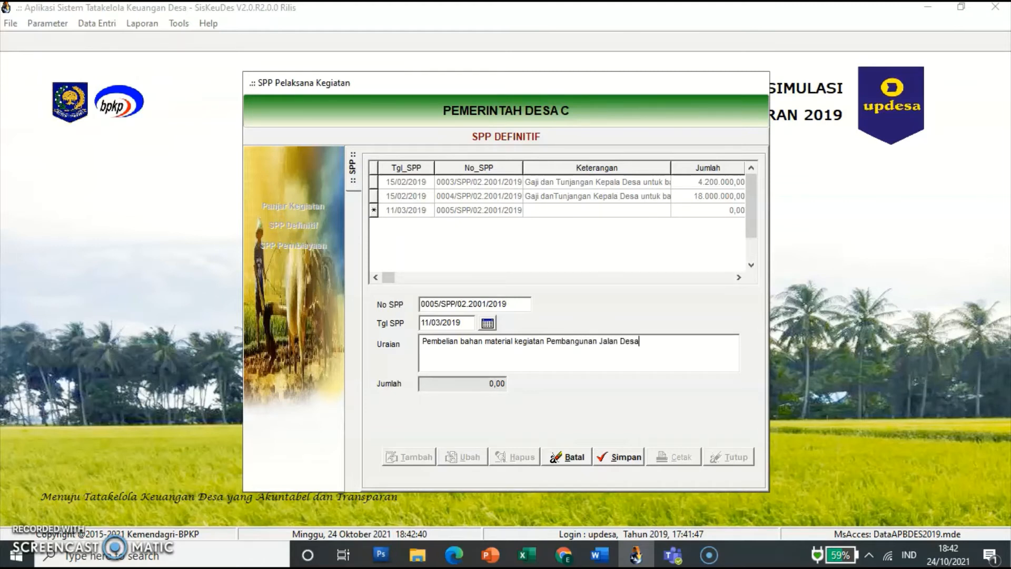
{"action": "left_click", "coordinate": [611, 456]}
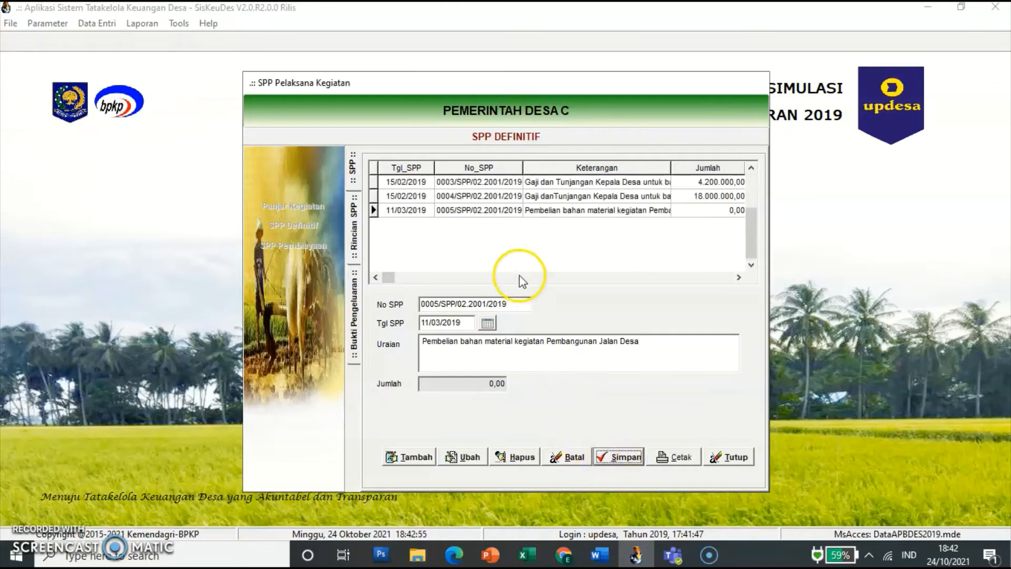
Step: Start a new detail line on SPP 0005 under the Pembangunan Jalan Desa activity
{"action": "left_click", "coordinate": [462, 213]}
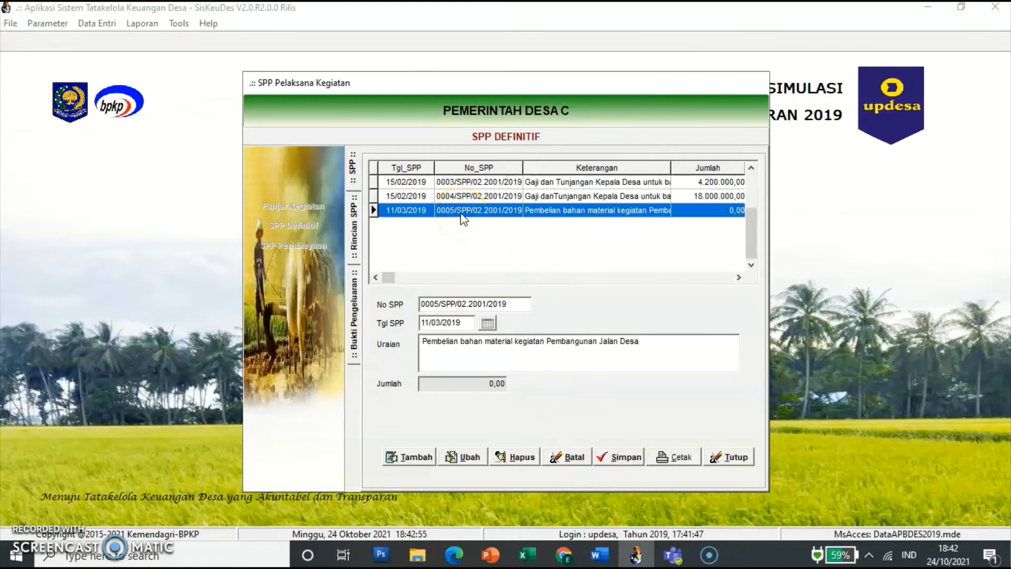
{"action": "left_click", "coordinate": [462, 214]}
{"action": "double_click", "coordinate": [462, 213]}
{"action": "left_click", "coordinate": [422, 457]}
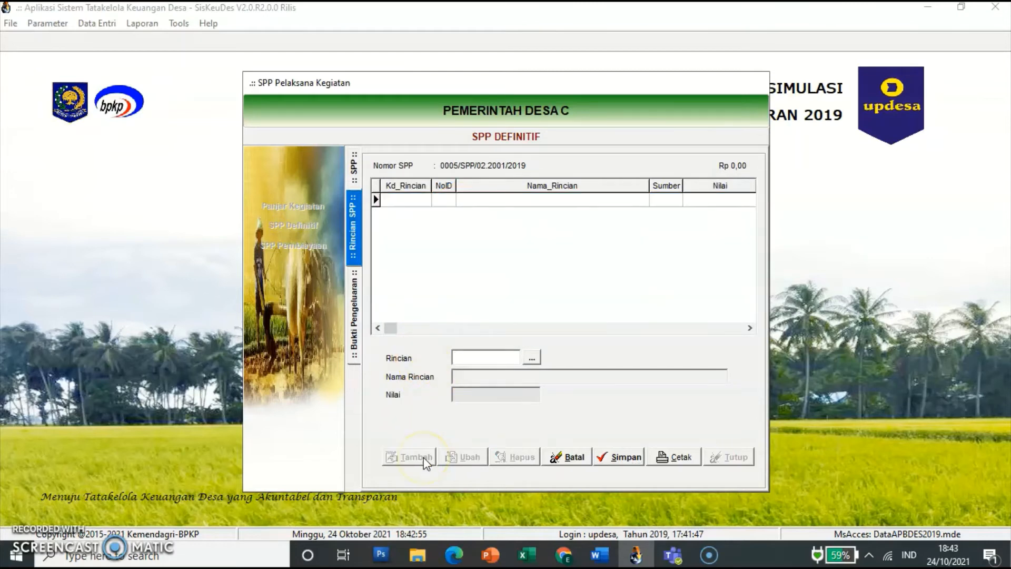
{"action": "left_click", "coordinate": [533, 362]}
{"action": "left_click", "coordinate": [535, 345]}
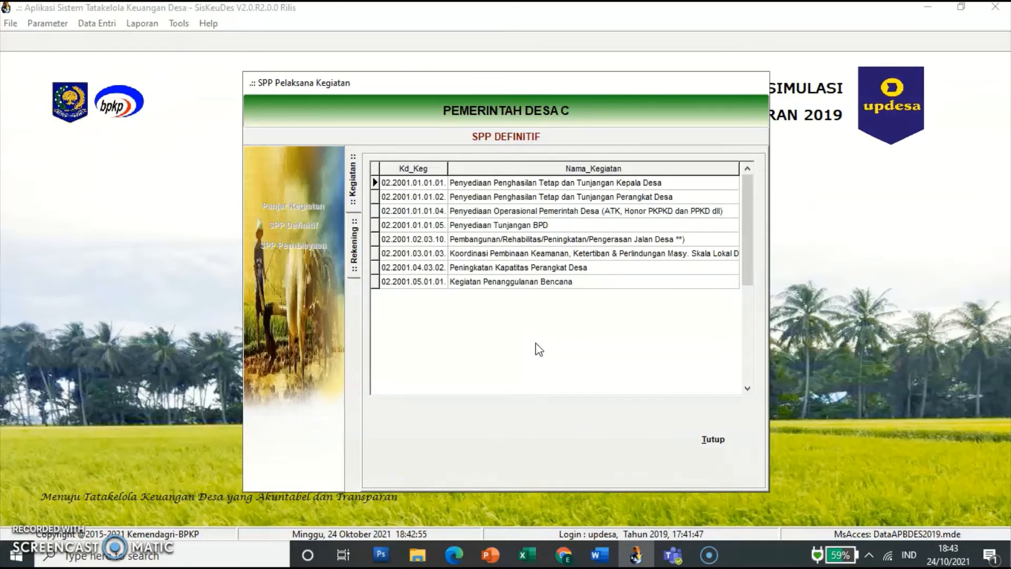
{"action": "left_click", "coordinate": [577, 239]}
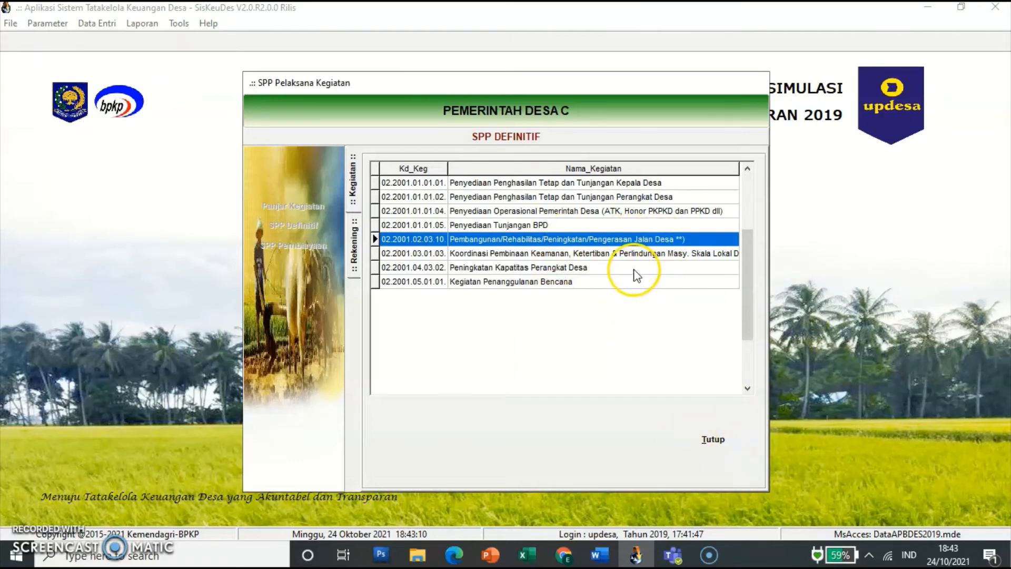
Step: Save budget line 5.3.5.03 Belanja Modal Jalan - Bahan Baku/Material and open its receipts
{"action": "double_click", "coordinate": [640, 239]}
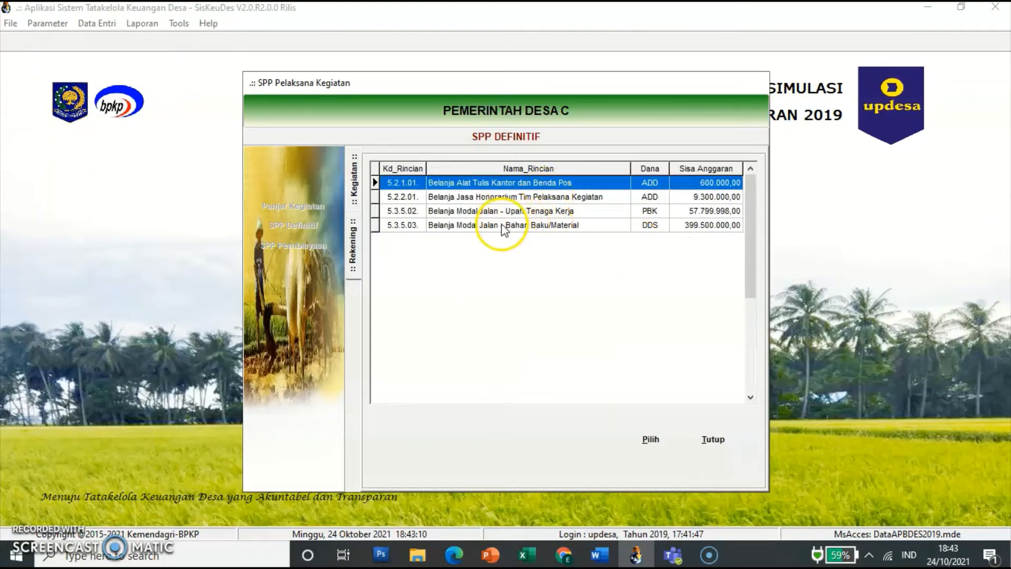
{"action": "left_click", "coordinate": [533, 226]}
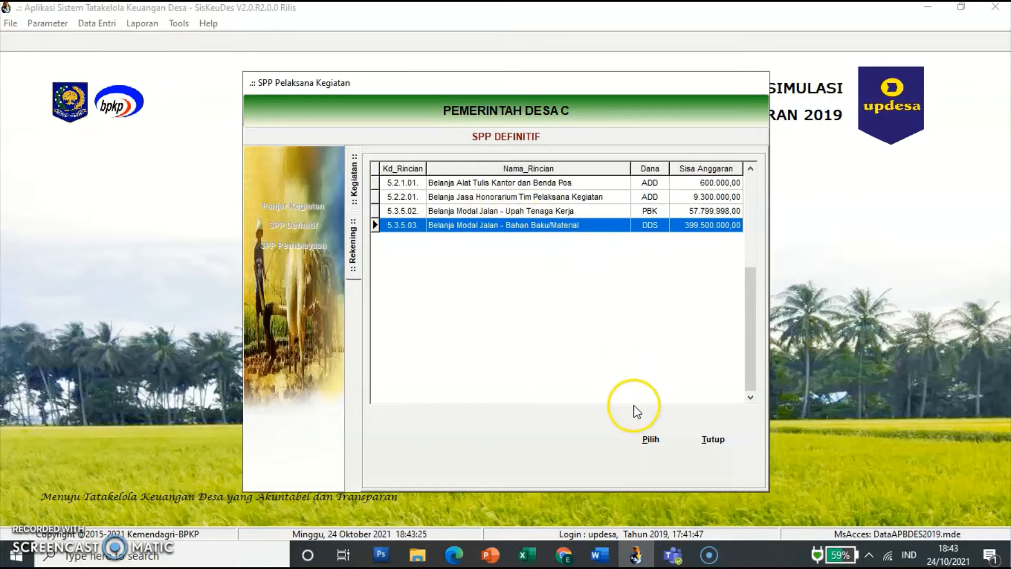
{"action": "left_click", "coordinate": [650, 438]}
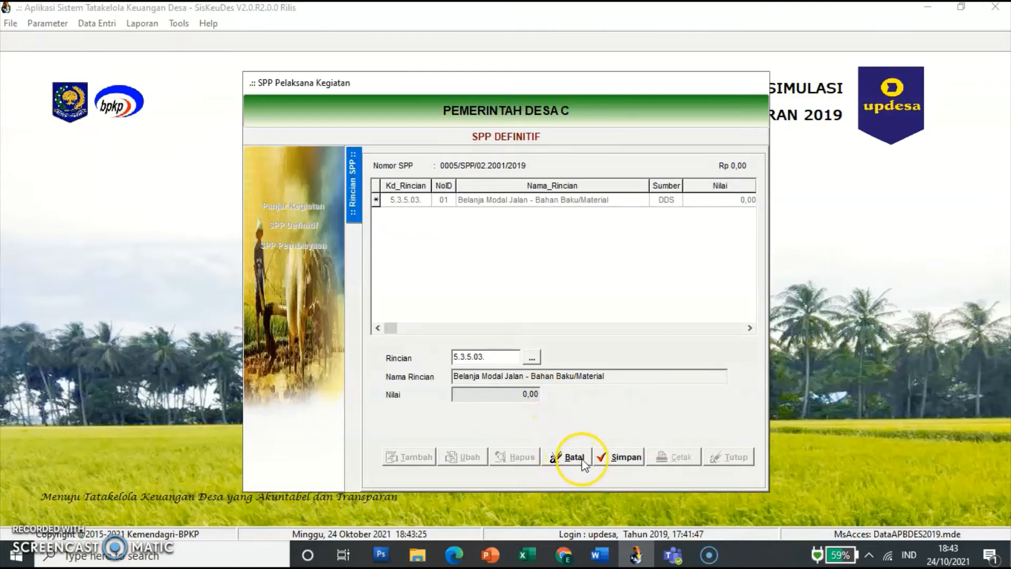
{"action": "left_click", "coordinate": [619, 458]}
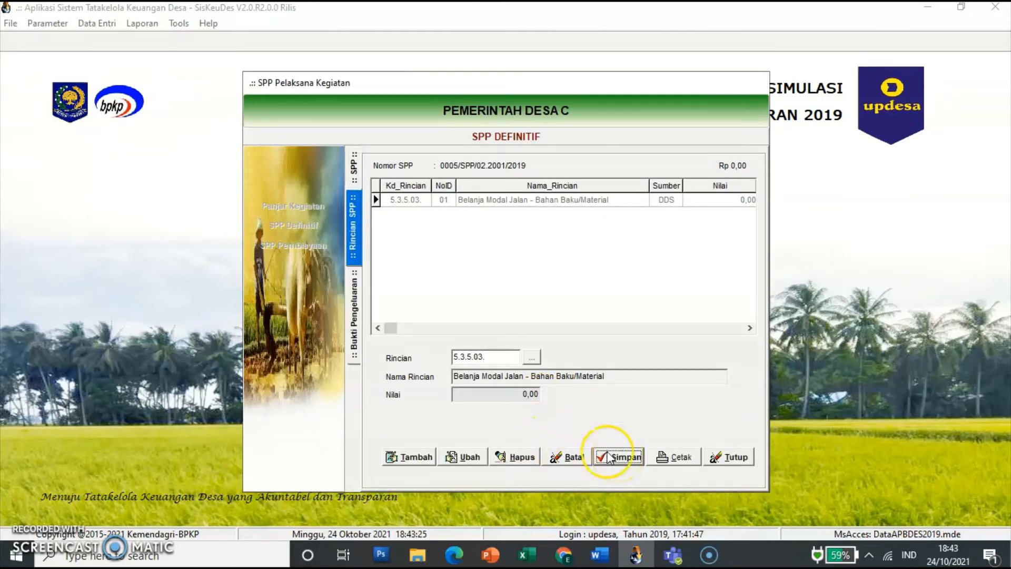
{"action": "left_click", "coordinate": [501, 201]}
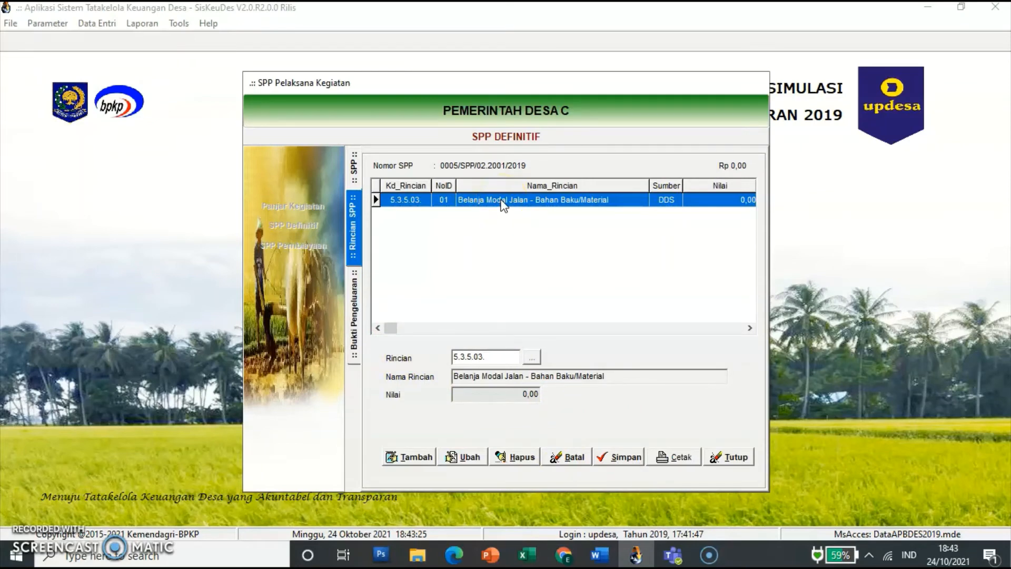
{"action": "double_click", "coordinate": [502, 201]}
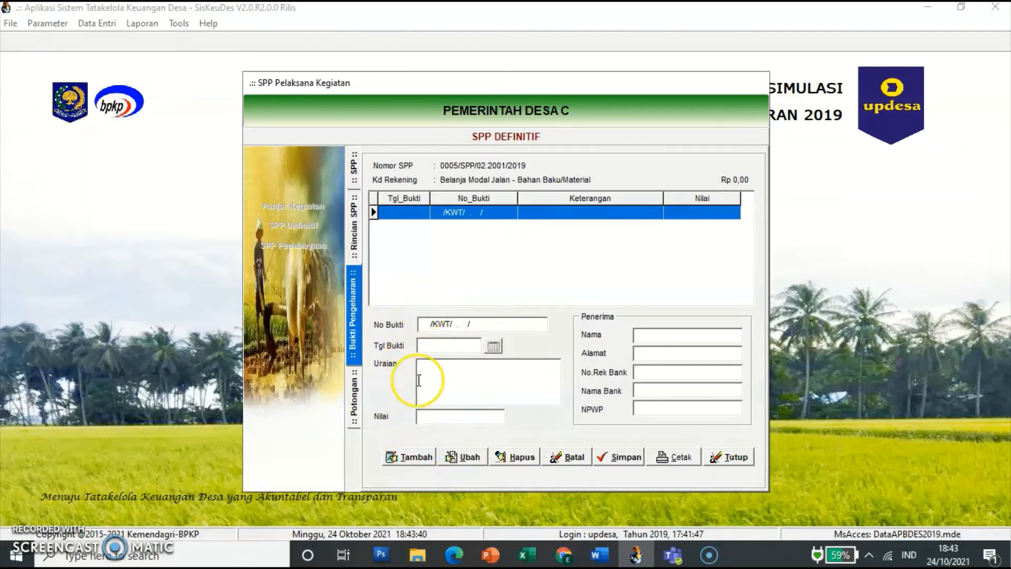
Step: Add receipt 00005 dated 11/03/2019 for 'Pembelian Batu Kali 180m3' worth 52.250.000
{"action": "left_click", "coordinate": [422, 459]}
{"action": "left_click", "coordinate": [429, 346]}
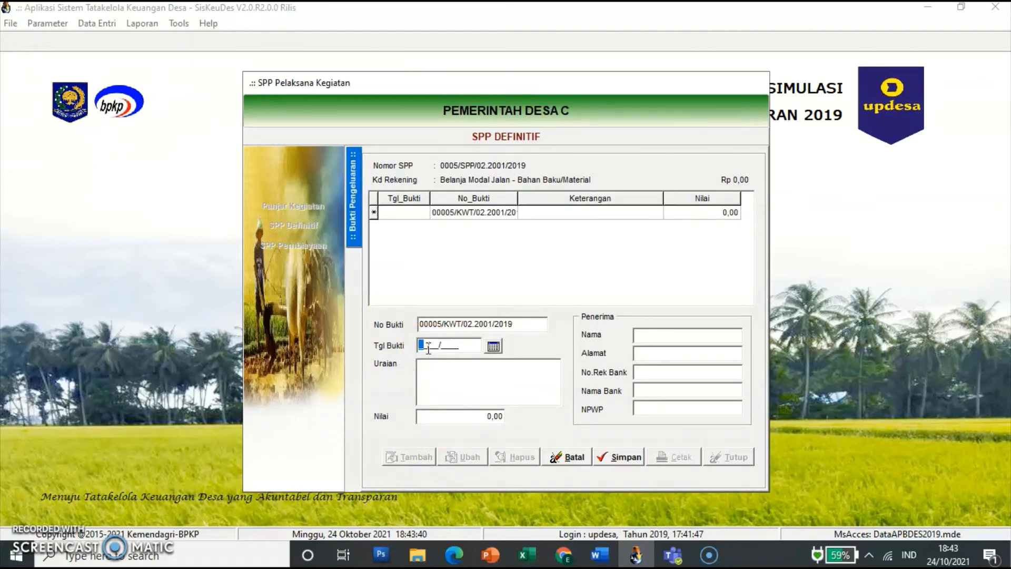
{"action": "type", "text": "11/03/2019"}
{"action": "key", "text": "Return"}
{"action": "type", "text": "Pembelian Batu Kali "}
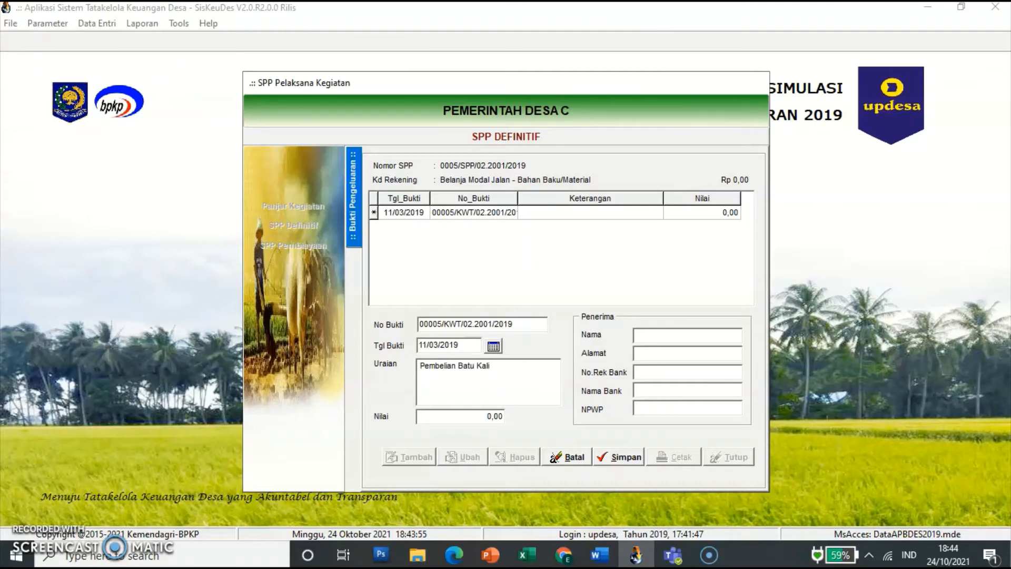
{"action": "type", "text": "180m3"}
{"action": "left_click", "coordinate": [484, 417]}
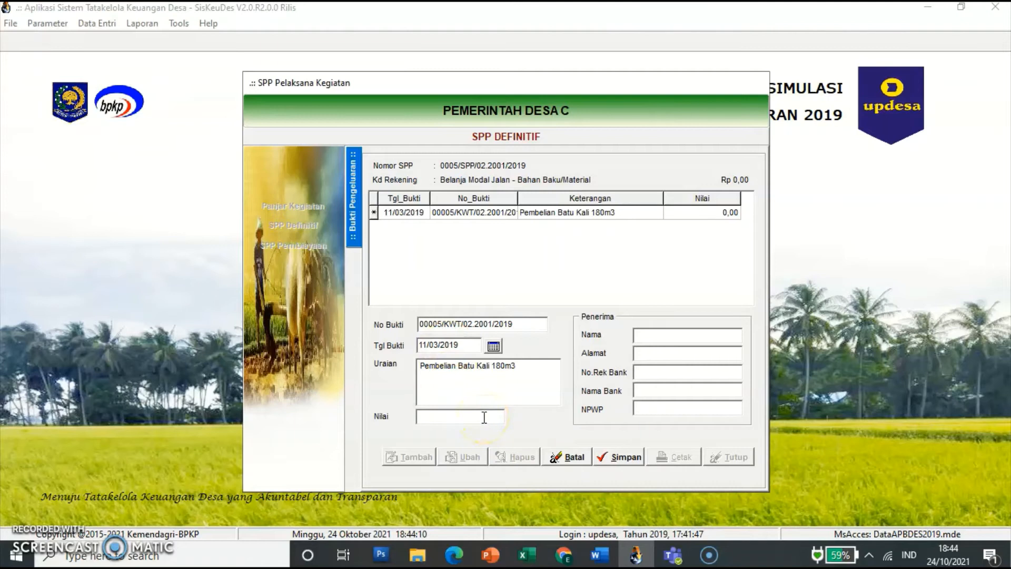
{"action": "type", "text": "52.250.000"}
{"action": "key", "text": "Tab"}
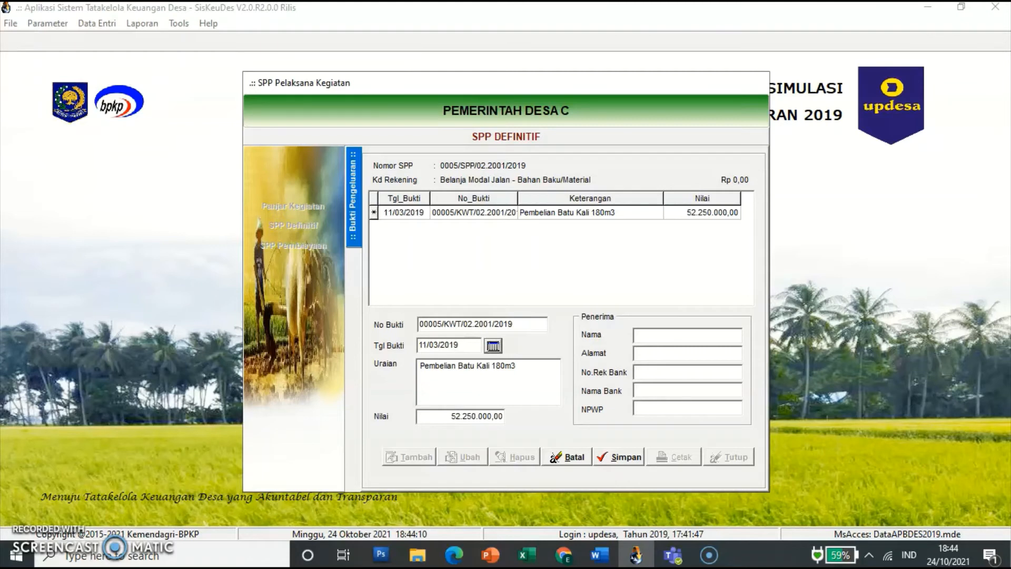
Step: Enter TB Gading Jaya and its street address as recipient, and save the receipt
{"action": "left_click", "coordinate": [665, 335]}
{"action": "type", "text": "TB Gading Jaya"}
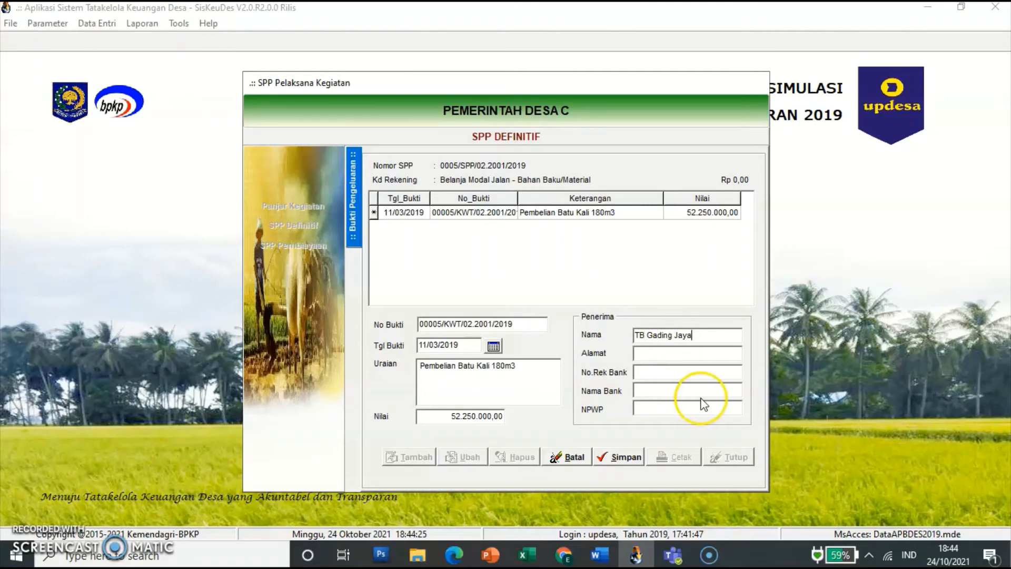
{"action": "left_click", "coordinate": [692, 358]}
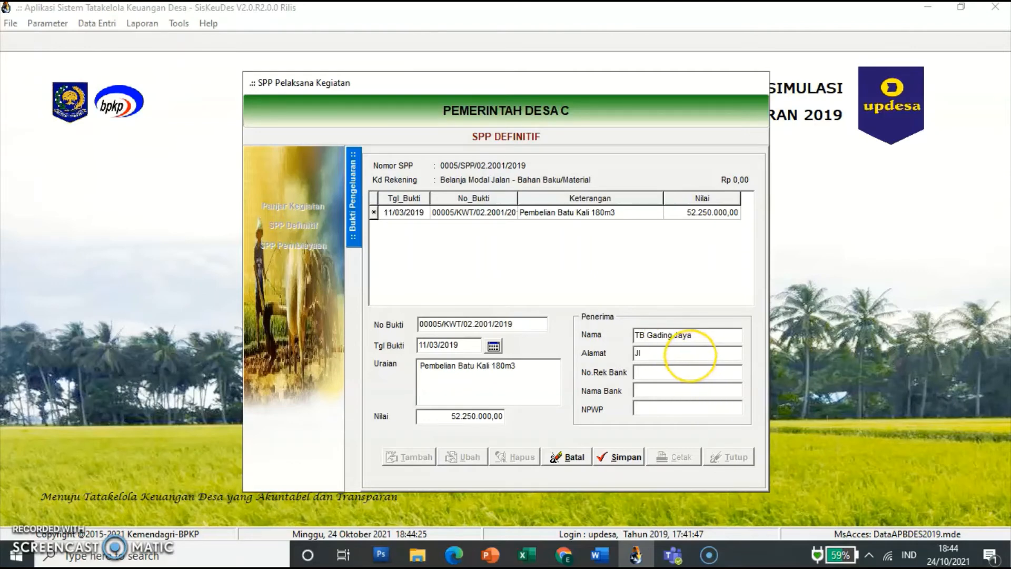
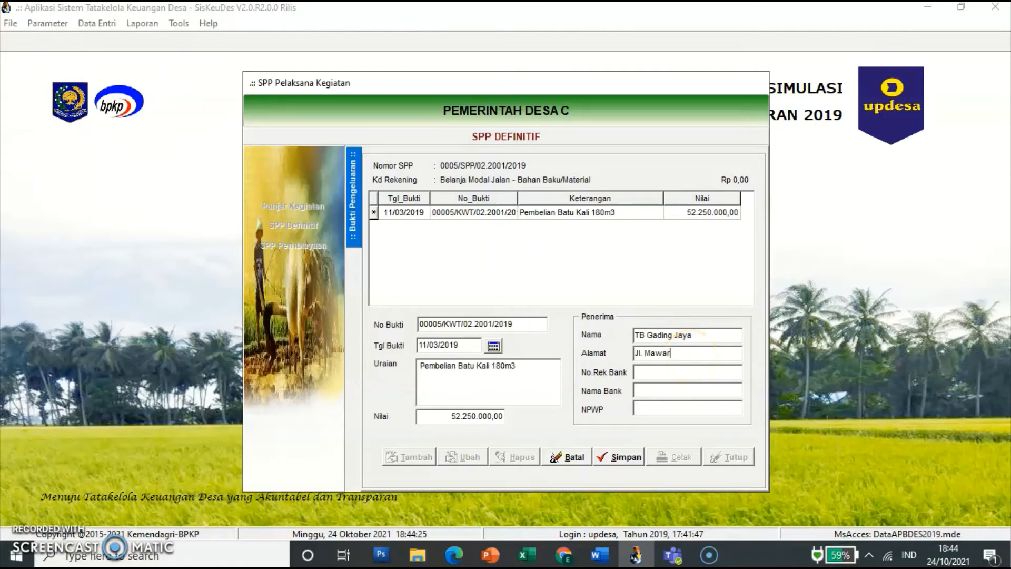
{"action": "left_click", "coordinate": [627, 457]}
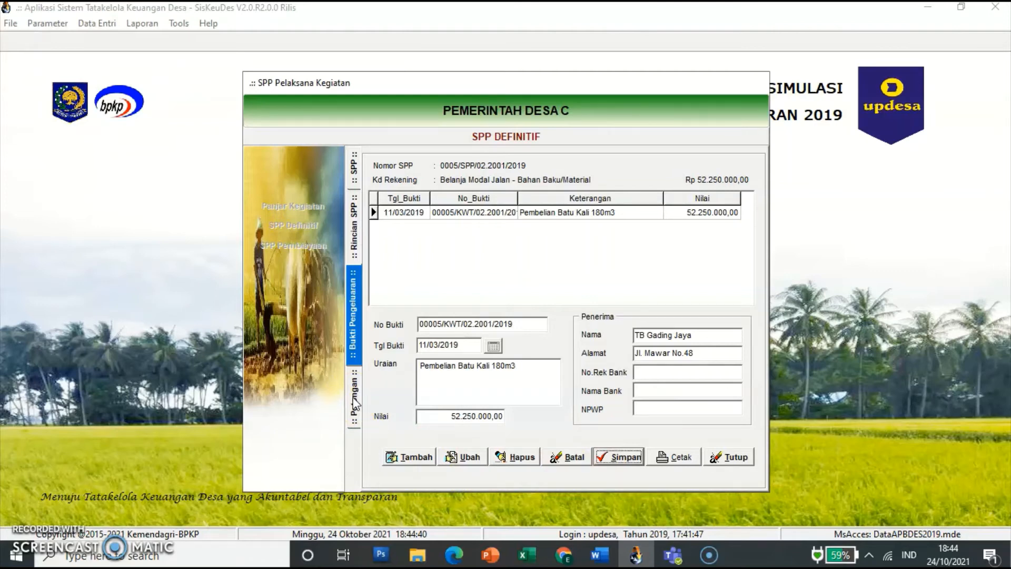
{"action": "left_click", "coordinate": [355, 404]}
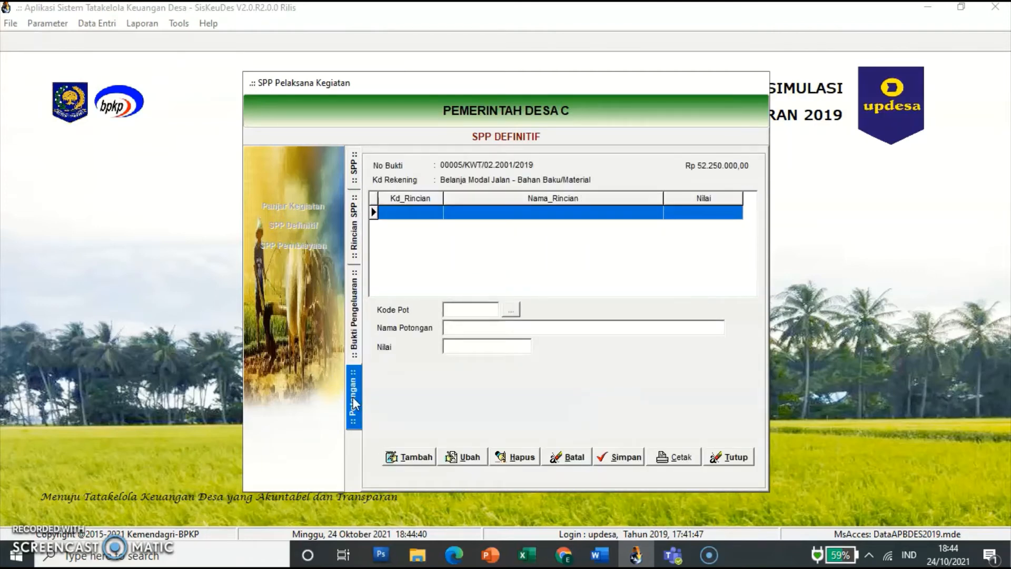
Step: Add a 4.750.000 PPN Pusat deduction (7.1.1.01) to receipt 00005
{"action": "left_click", "coordinate": [416, 457]}
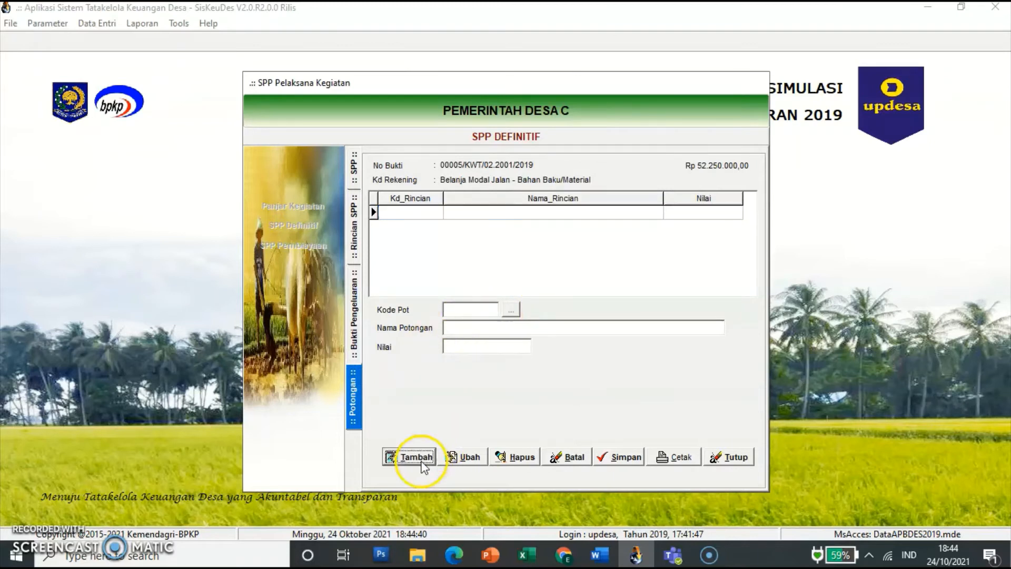
{"action": "left_click", "coordinate": [510, 309]}
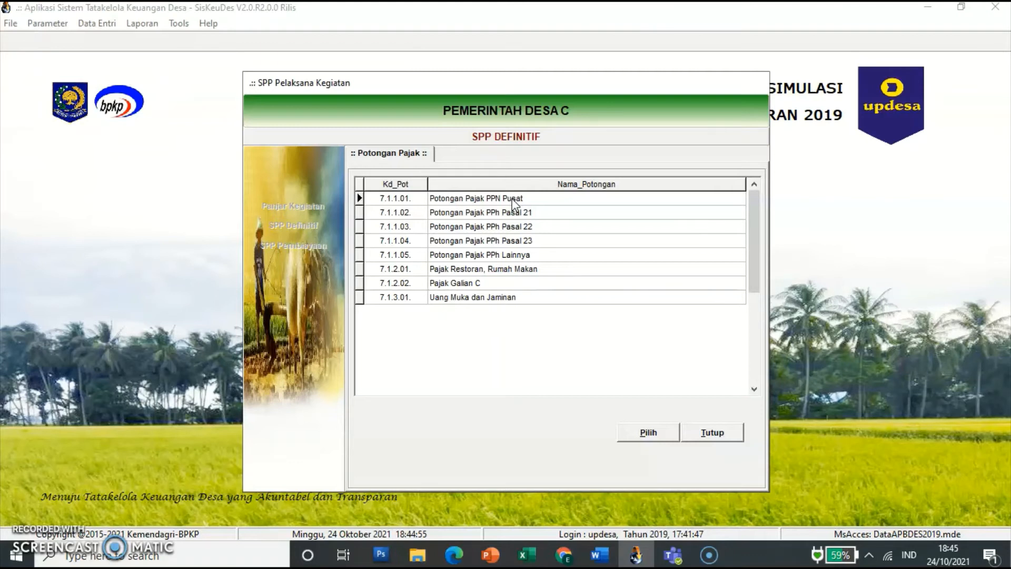
{"action": "left_click", "coordinate": [490, 199]}
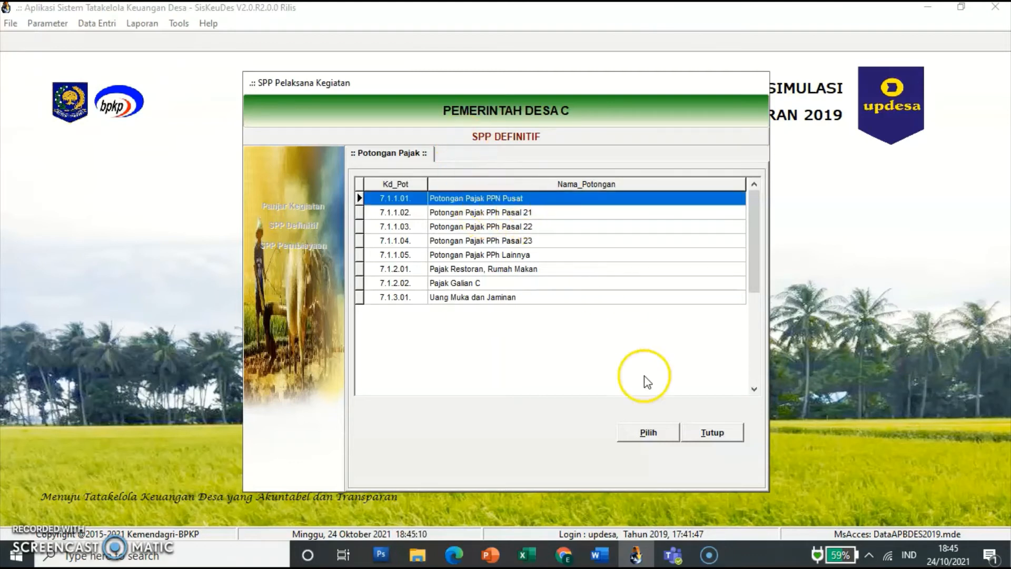
{"action": "left_click", "coordinate": [654, 437]}
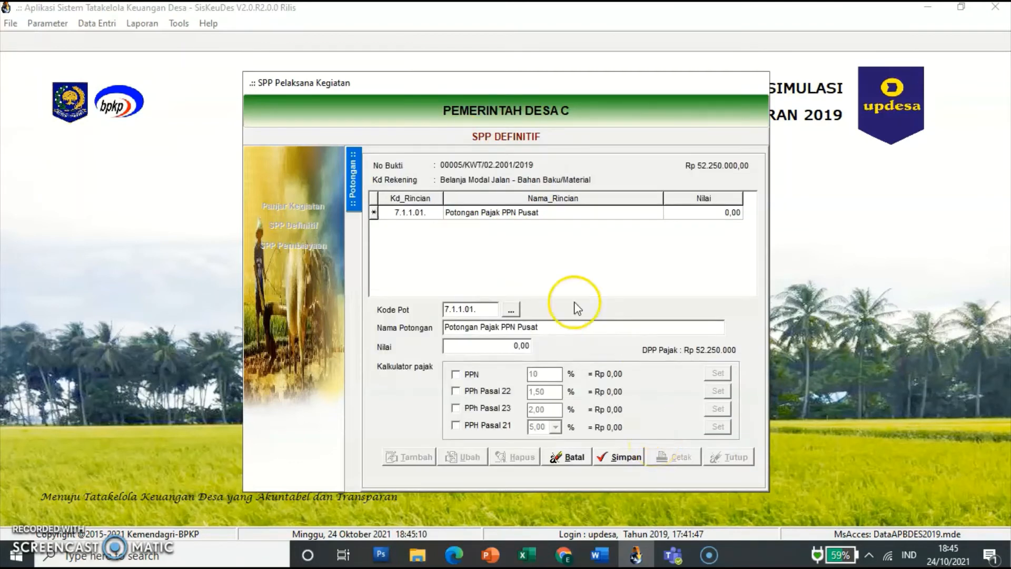
{"action": "left_click", "coordinate": [490, 345]}
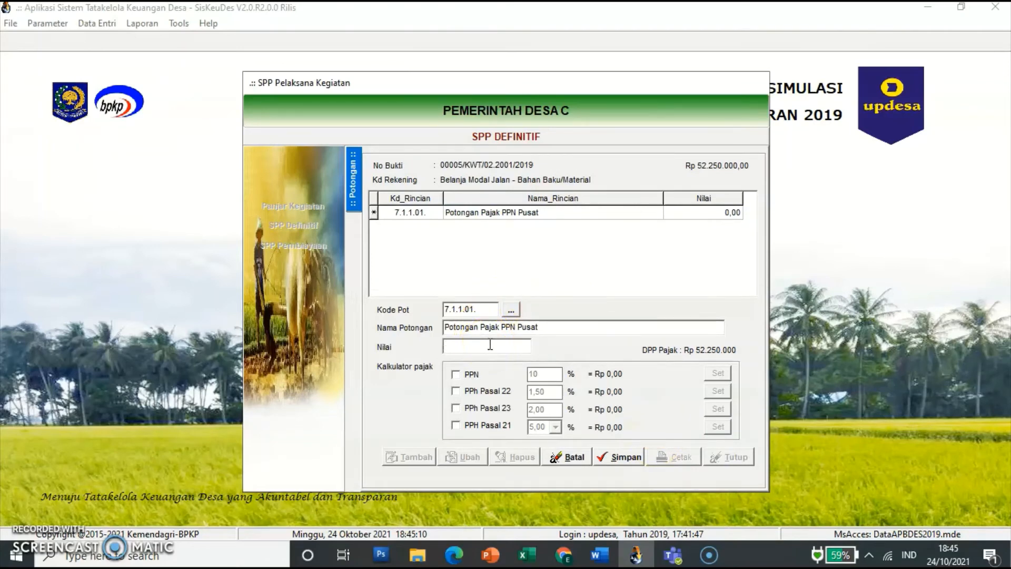
{"action": "type", "text": "4750000"}
{"action": "key", "text": "Tab"}
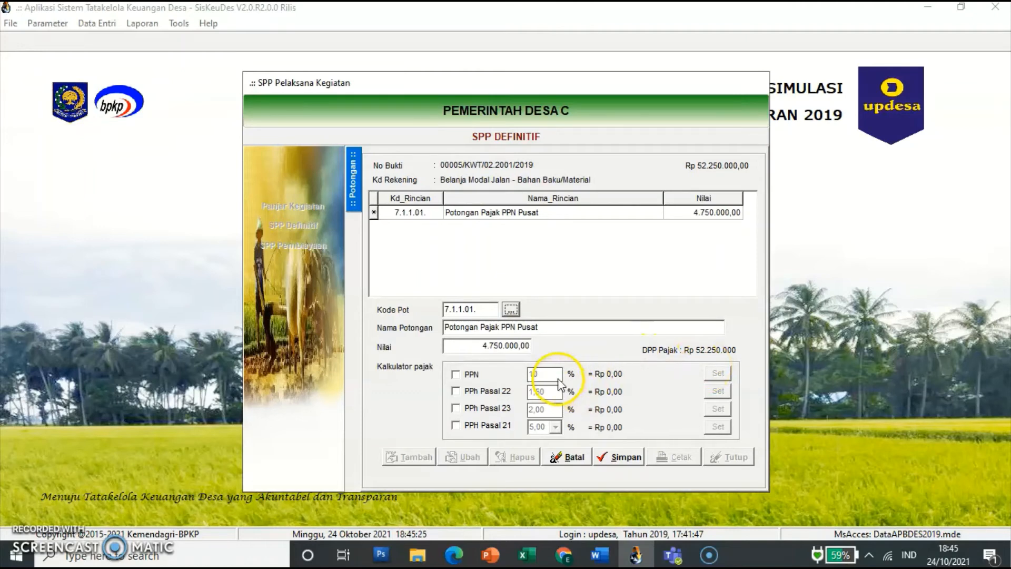
{"action": "left_click", "coordinate": [625, 458]}
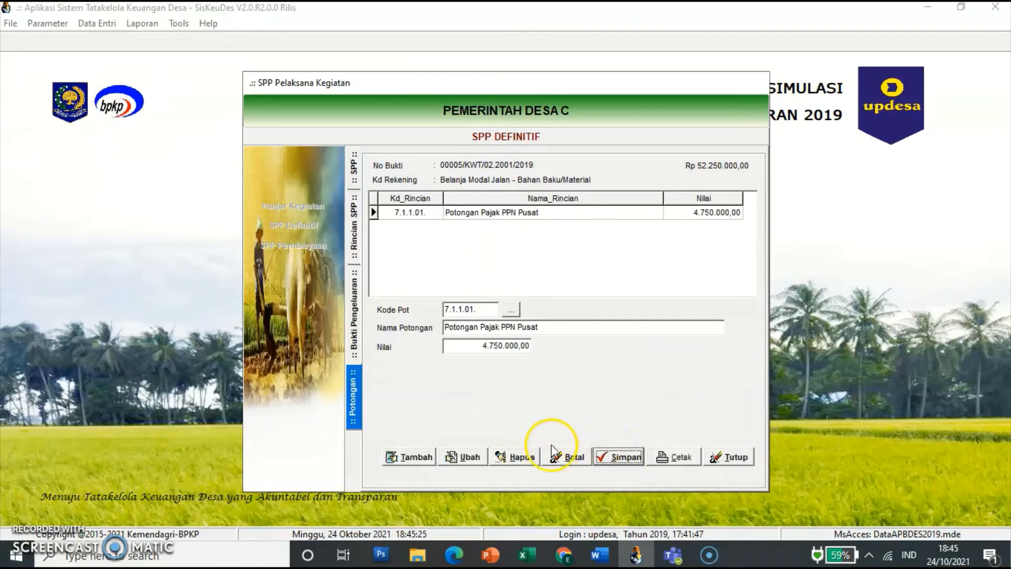
Step: Add a 712.500 PPh Pasal 22 deduction (7.1.1.03), then return to the receipts list
{"action": "left_click", "coordinate": [419, 457]}
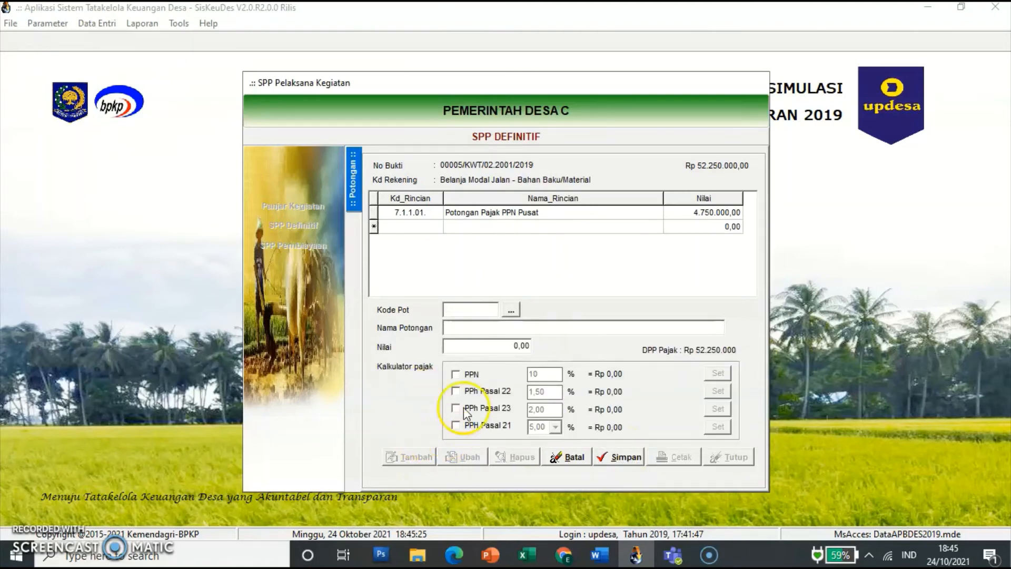
{"action": "left_click", "coordinate": [510, 316]}
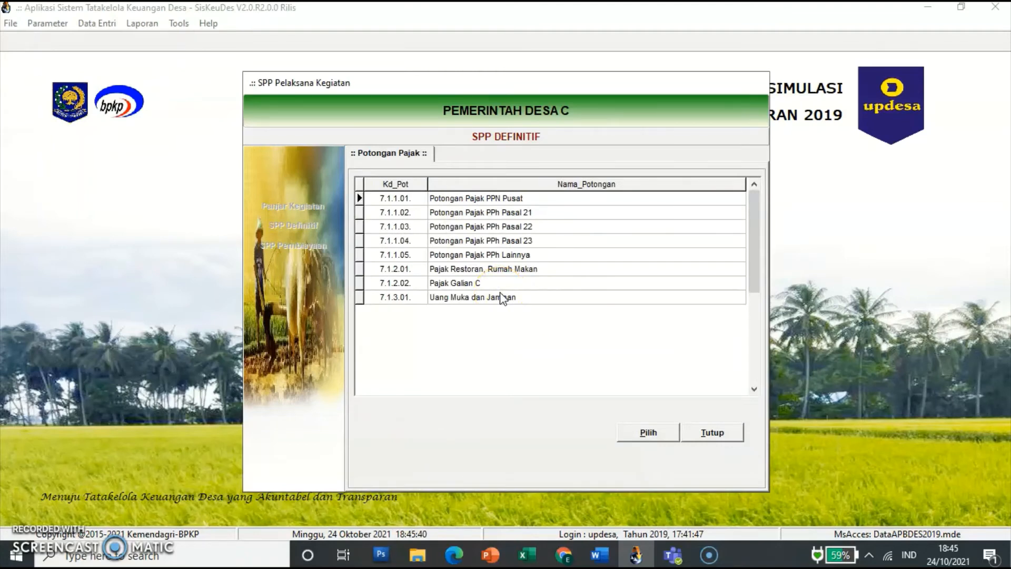
{"action": "left_click", "coordinate": [524, 227]}
{"action": "left_click", "coordinate": [648, 433]}
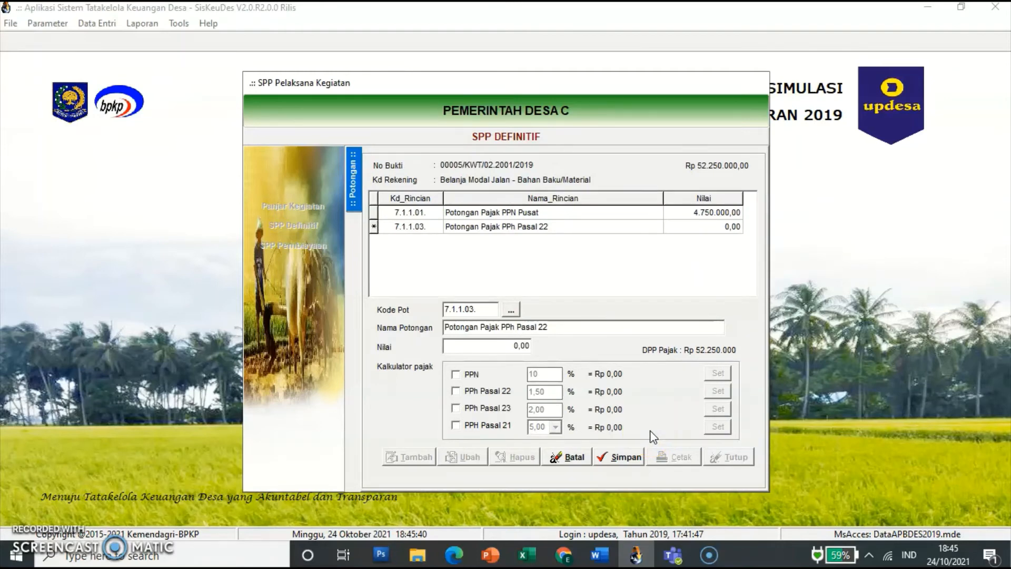
{"action": "left_click", "coordinate": [524, 347]}
{"action": "key", "text": "BackSpace"}
{"action": "type", "text": "712500"}
{"action": "key", "text": "Tab"}
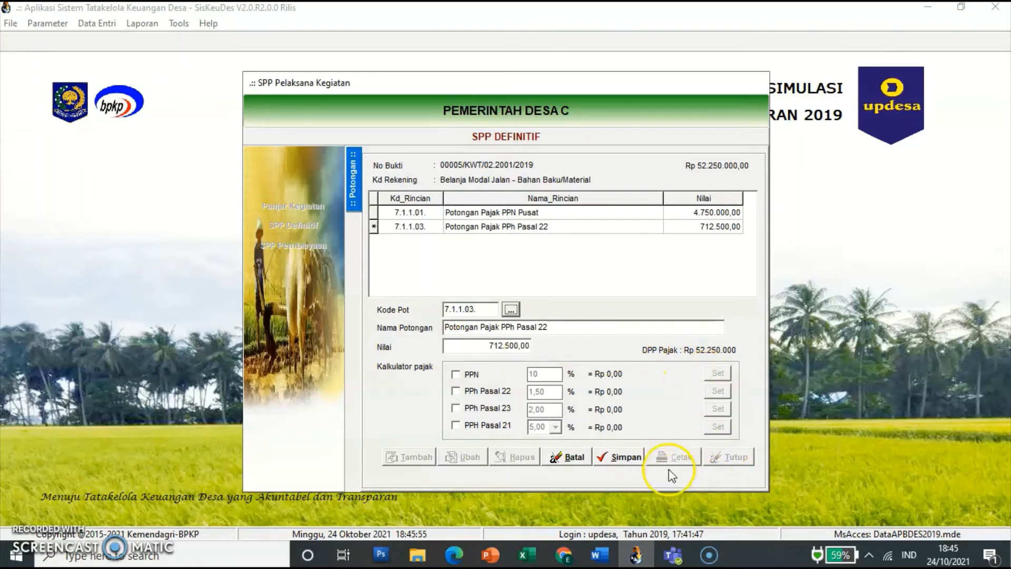
{"action": "left_click", "coordinate": [625, 457]}
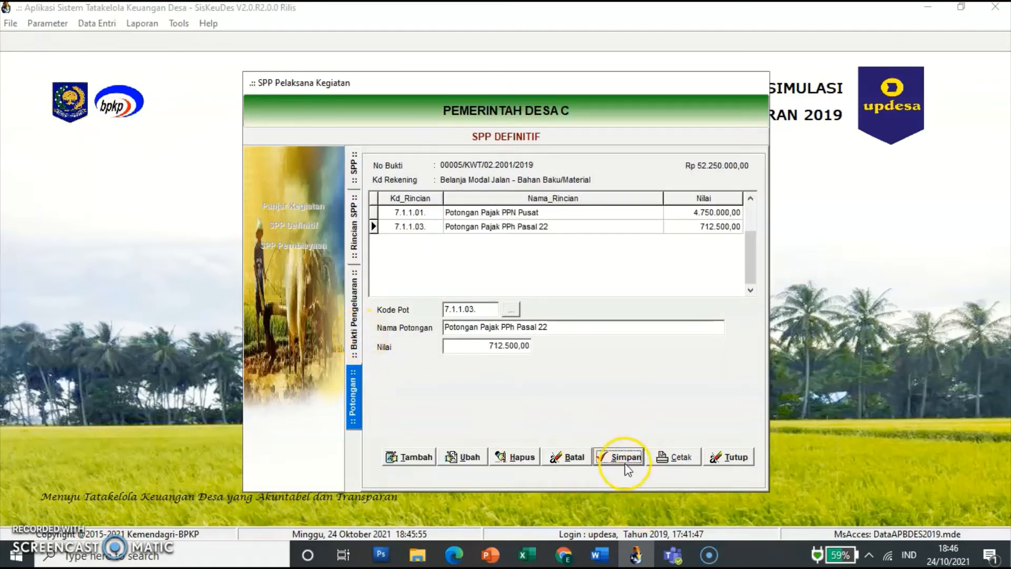
{"action": "left_click", "coordinate": [354, 314]}
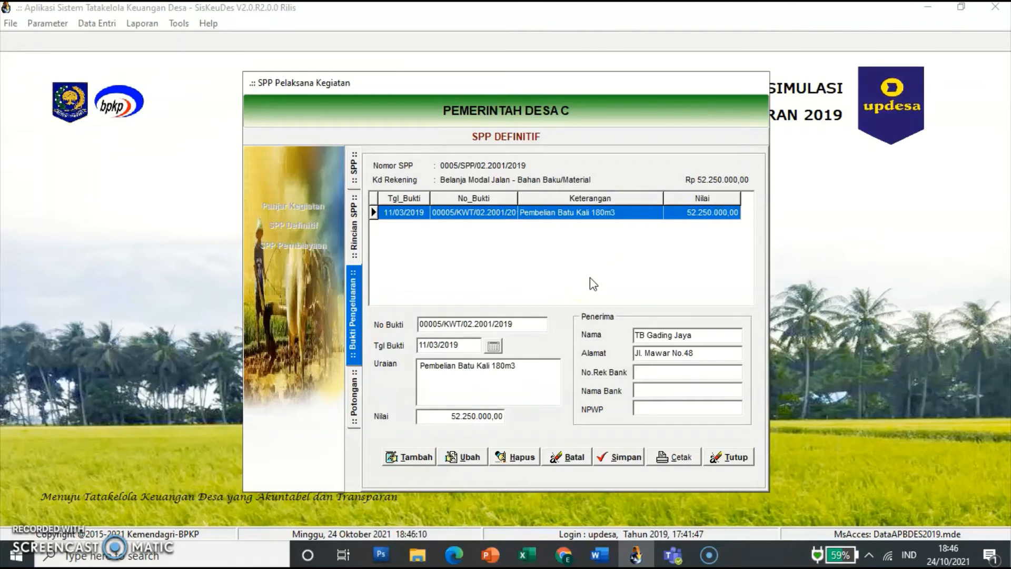
Step: Restart new receipt 00006 after abandoning a mistyped 11/03 date entry
{"action": "left_click", "coordinate": [415, 459]}
{"action": "left_click", "coordinate": [412, 257]}
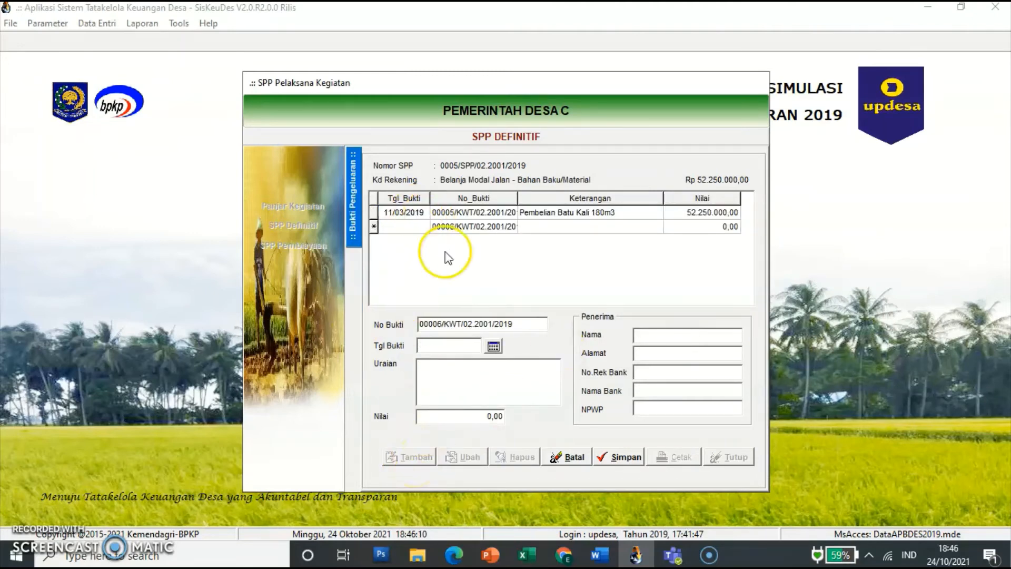
{"action": "left_click", "coordinate": [459, 340]}
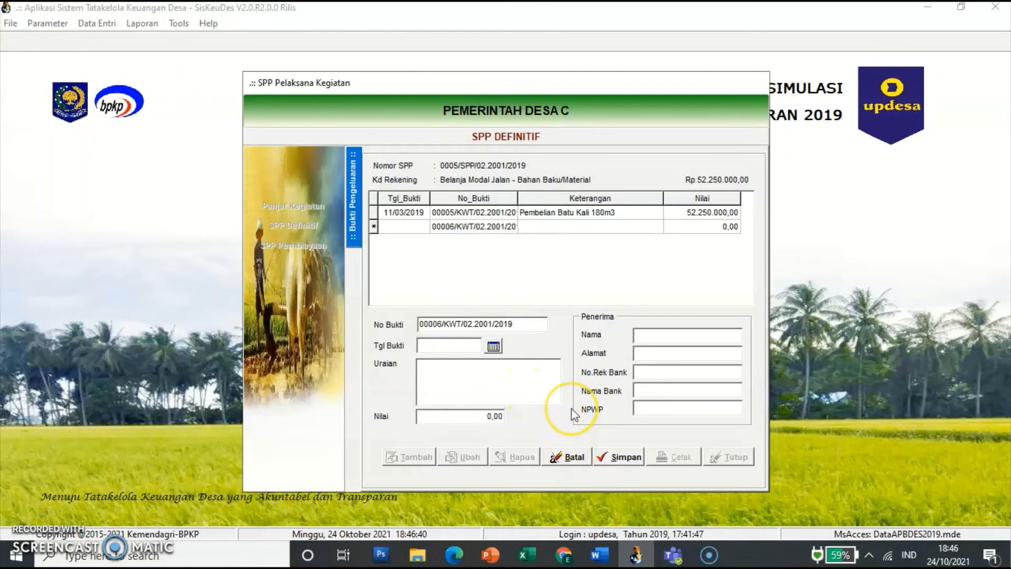
{"action": "left_click", "coordinate": [586, 455]}
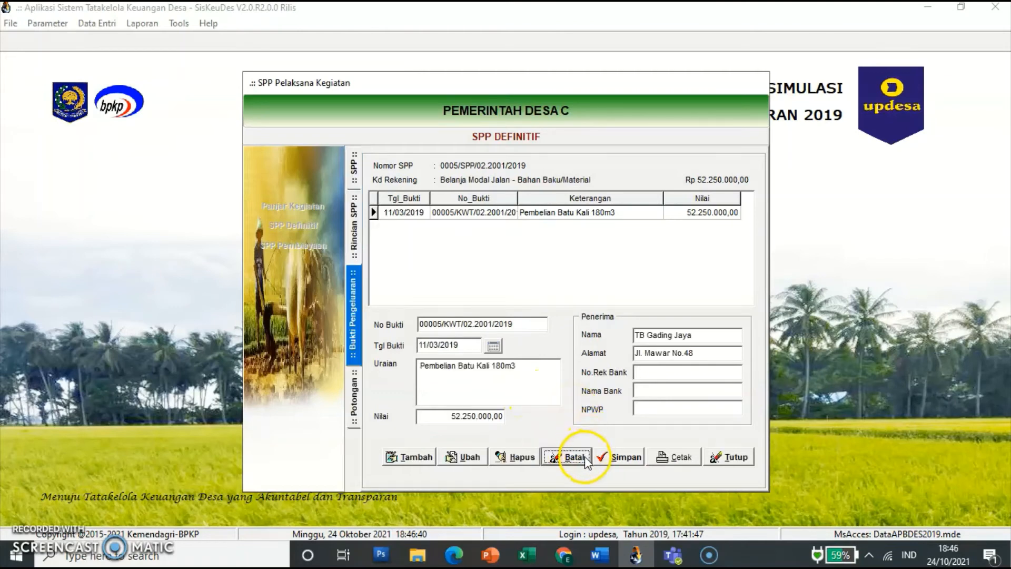
{"action": "left_click", "coordinate": [414, 459]}
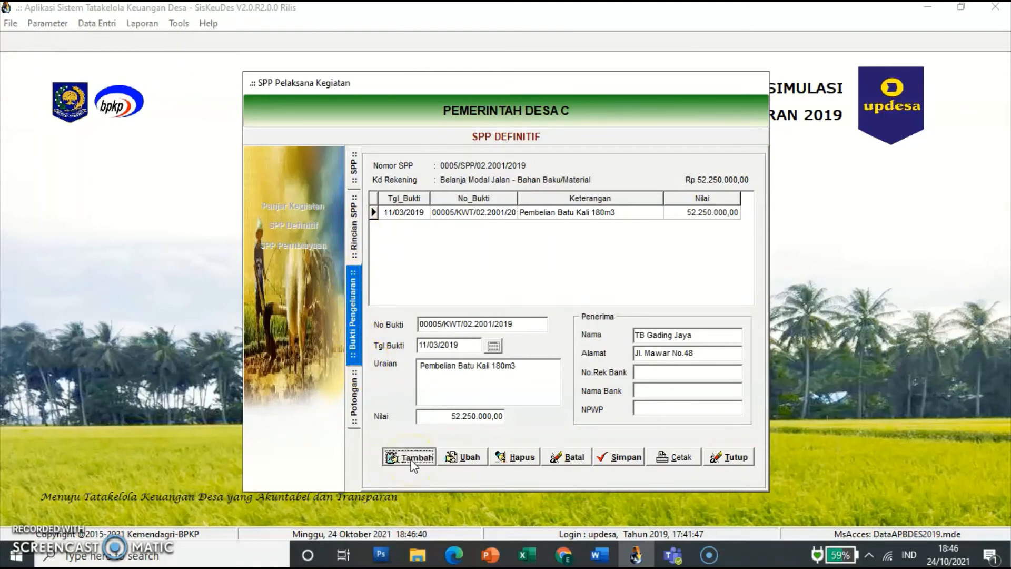
{"action": "left_click", "coordinate": [443, 345]}
{"action": "type", "text": "1"}
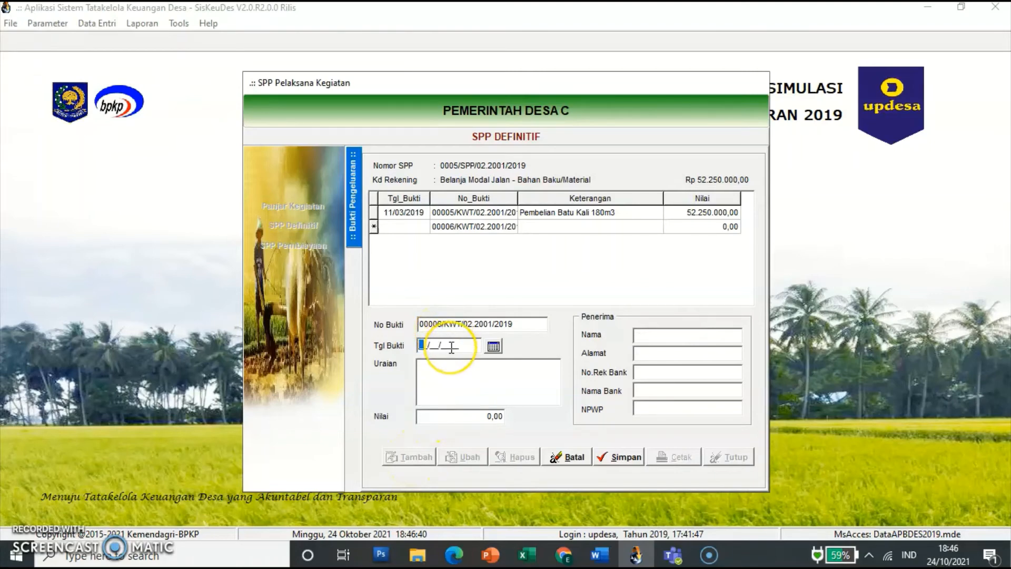
{"action": "type", "text": "1/03/"}
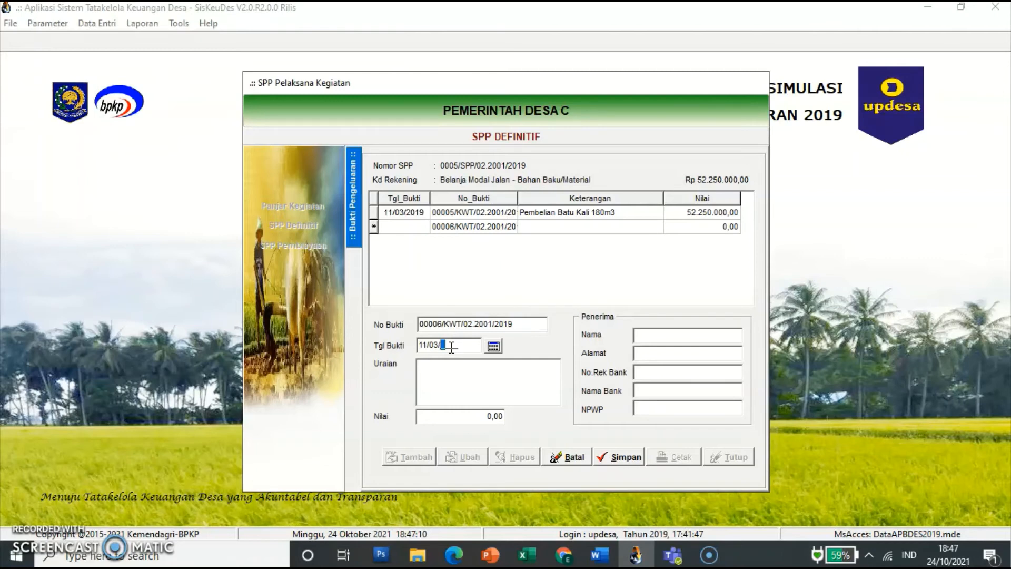
{"action": "key", "text": "BackSpace"}
{"action": "key", "text": "BackSpace"}
{"action": "key", "text": "BackSpace"}
{"action": "key", "text": "BackSpace"}
{"action": "left_click", "coordinate": [561, 458]}
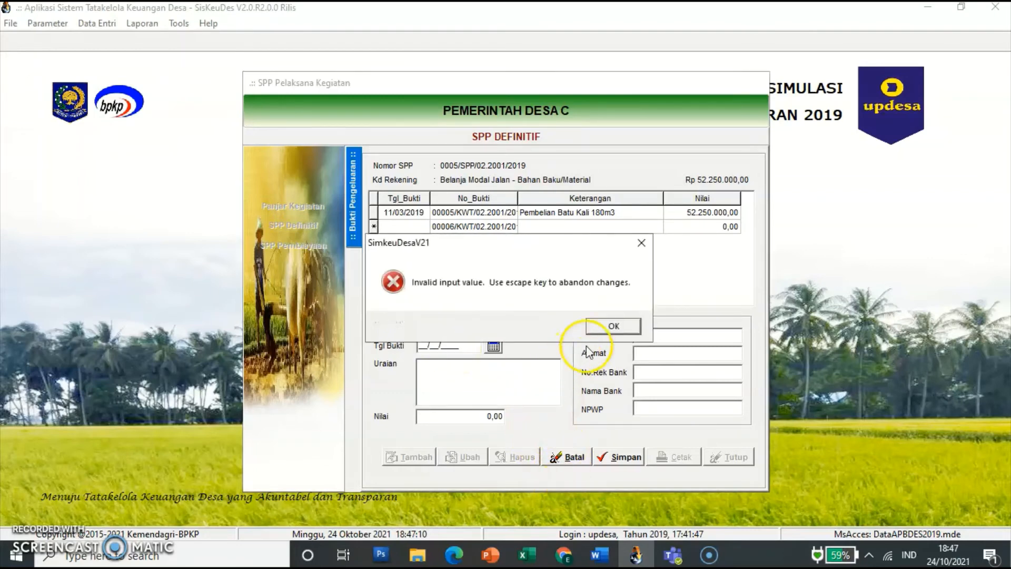
{"action": "left_click", "coordinate": [613, 325]}
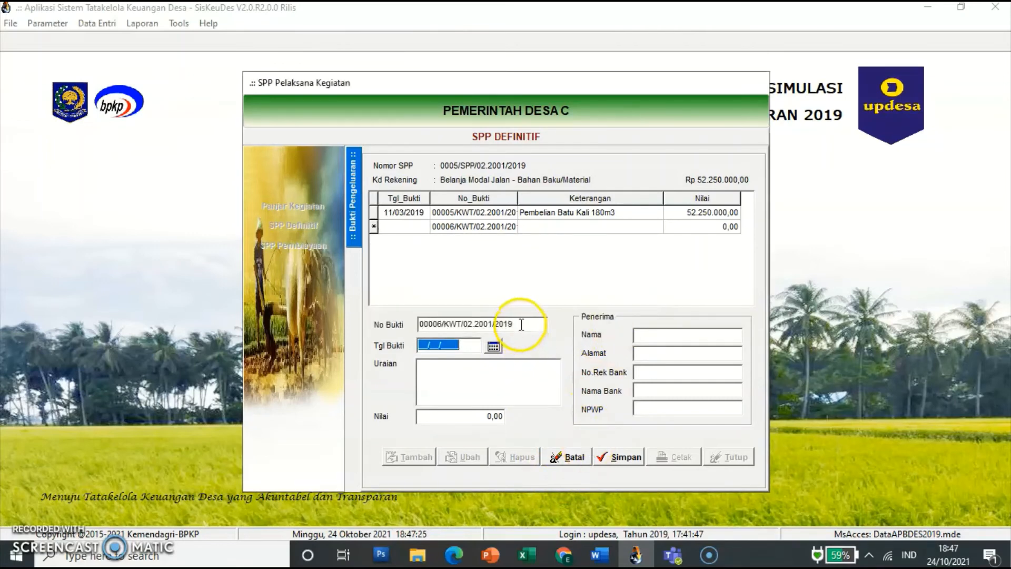
{"action": "left_click", "coordinate": [520, 324]}
{"action": "left_click", "coordinate": [610, 327]}
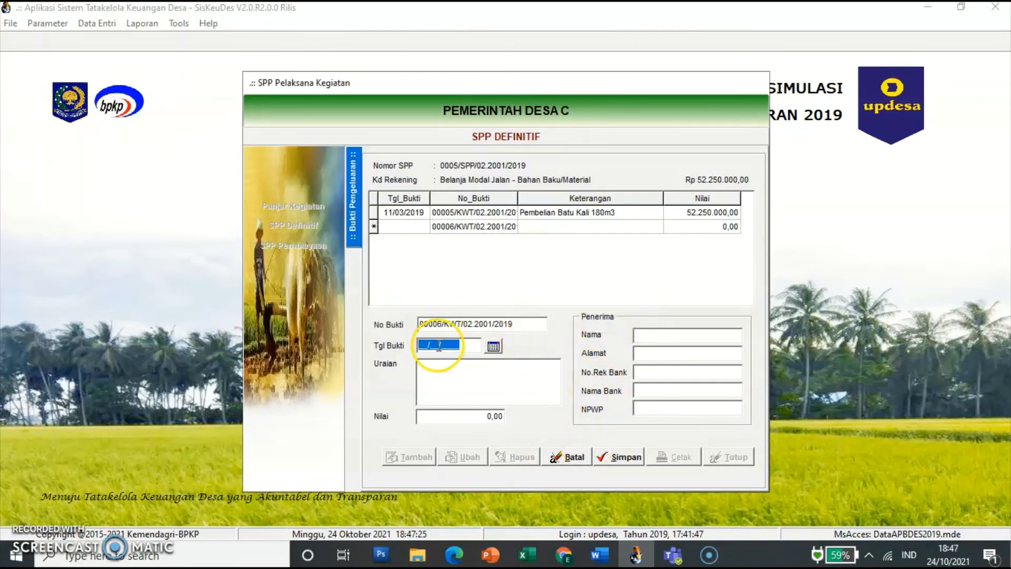
{"action": "left_click", "coordinate": [415, 375]}
Step: Give receipt 00006 date 09/03/2019 and description 'Pembelian Semen 120 sak'
{"action": "type", "text": "09/03/"}
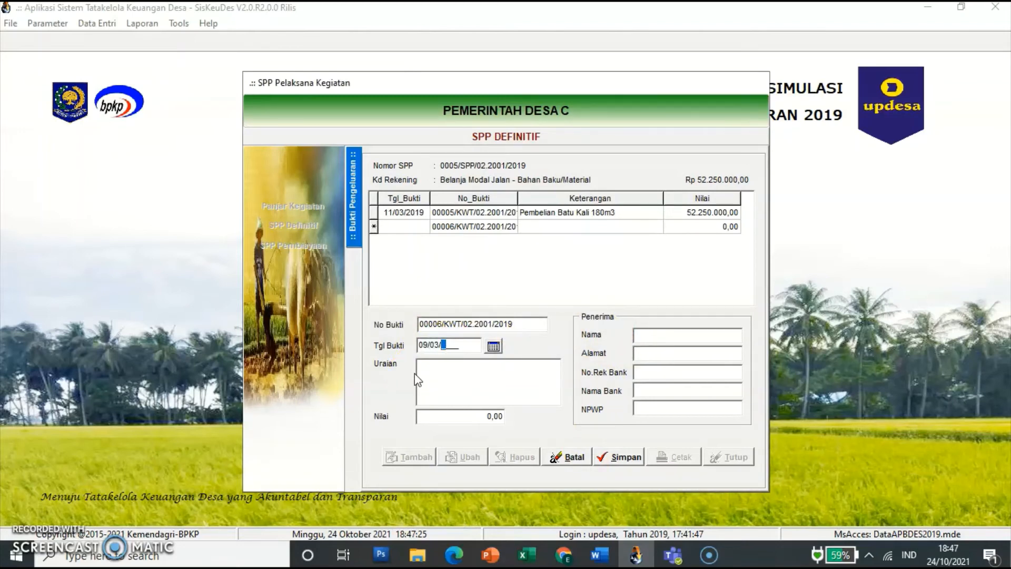
{"action": "type", "text": "2019"}
{"action": "left_click", "coordinate": [416, 373]}
{"action": "type", "text": "Pembelian Semen"}
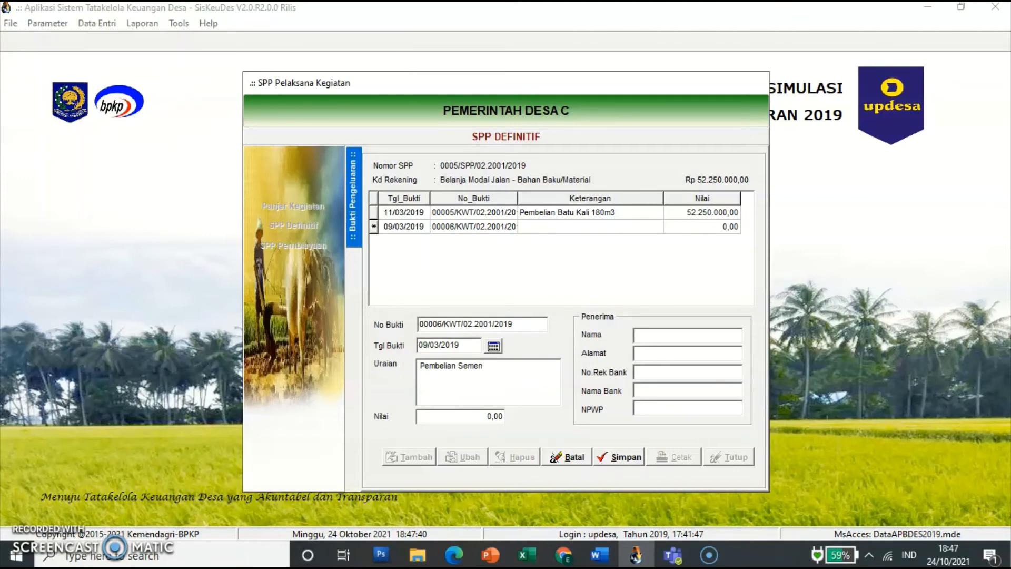
{"action": "type", "text": " 120 sak"}
{"action": "left_click", "coordinate": [613, 468]}
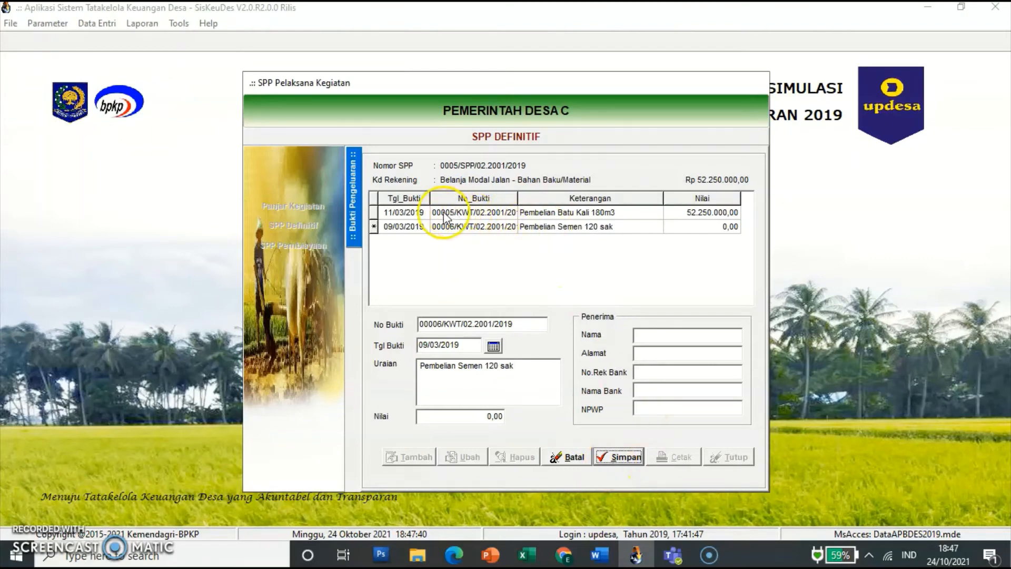
{"action": "left_click", "coordinate": [616, 447]}
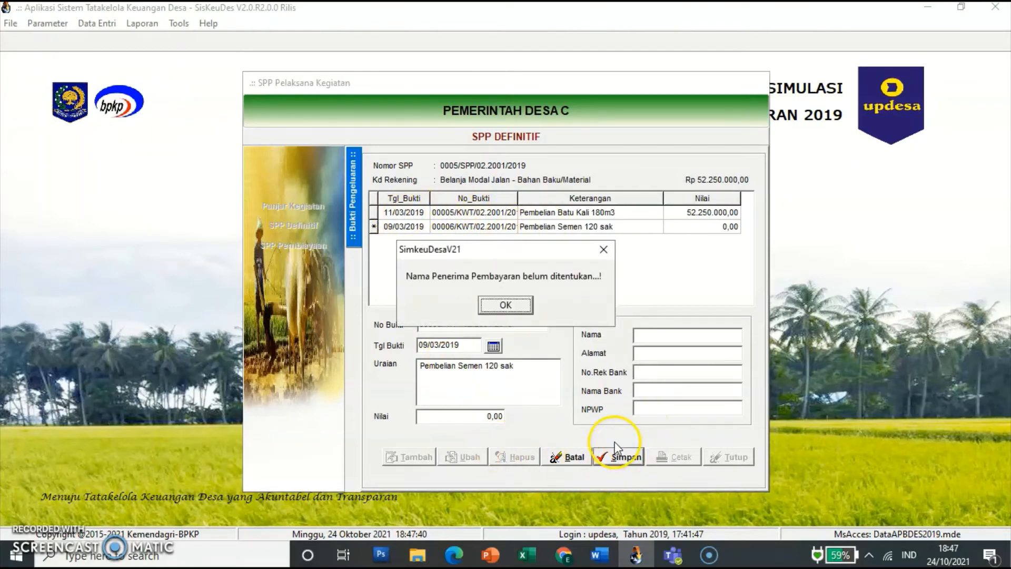
{"action": "left_click", "coordinate": [509, 306]}
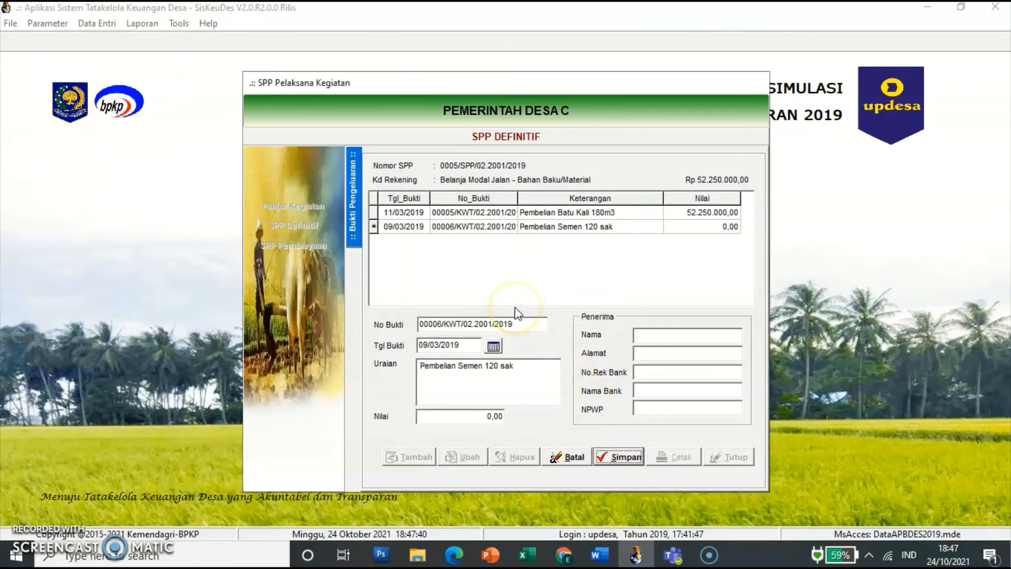
Step: Enter amount 7.150.000 plus the recipient's name and address, then save the receipt
{"action": "left_click", "coordinate": [492, 416]}
{"action": "type", "text": "7.15"}
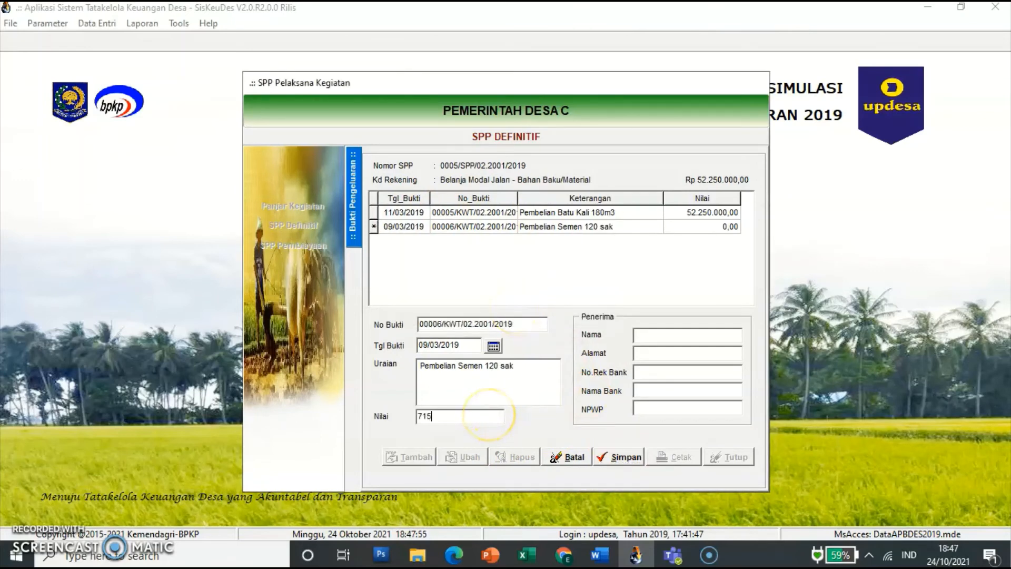
{"action": "type", "text": "0.000"}
{"action": "left_click", "coordinate": [698, 337]}
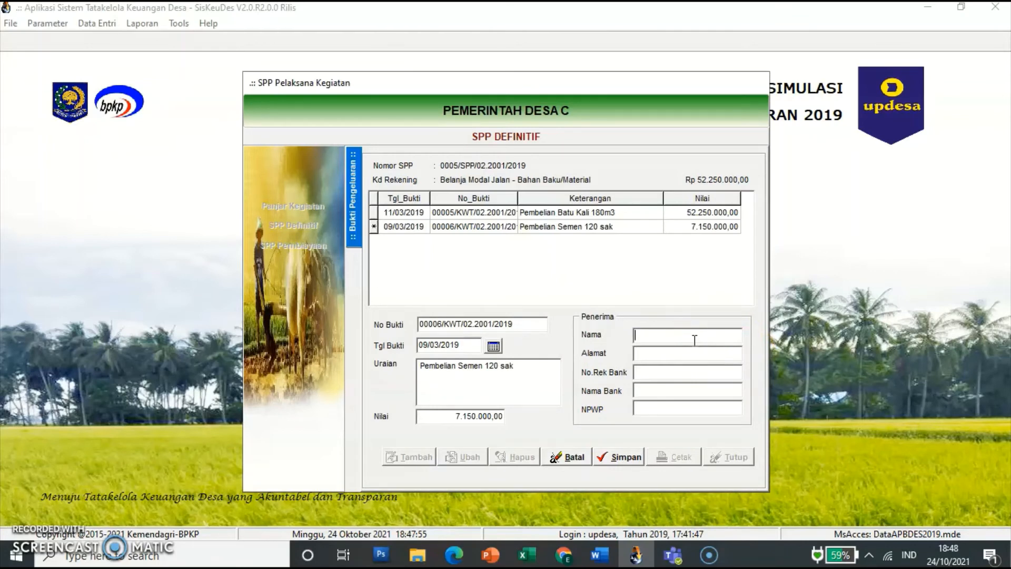
{"action": "type", "text": "TB Jaya Abadi"}
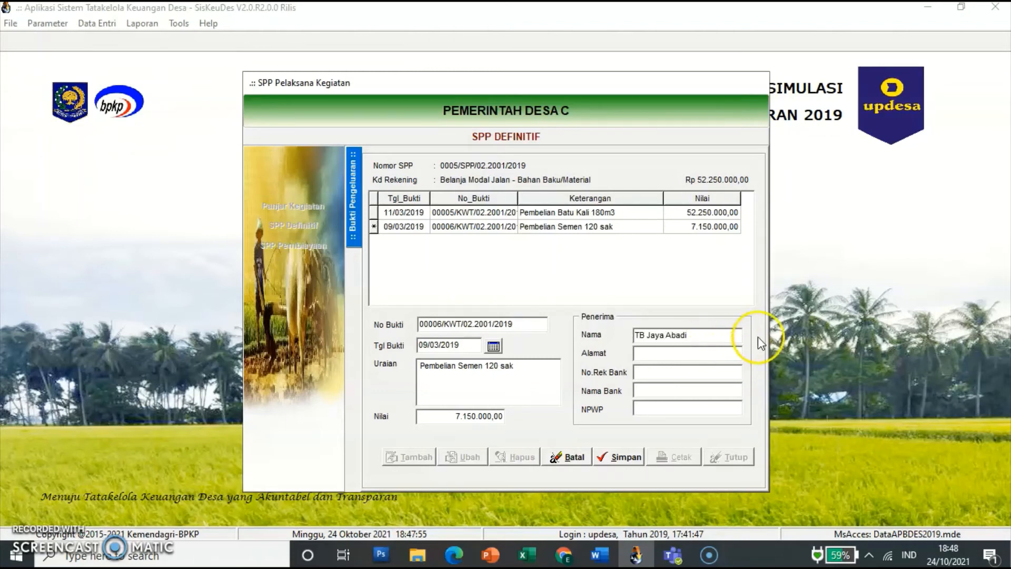
{"action": "left_click", "coordinate": [706, 353]}
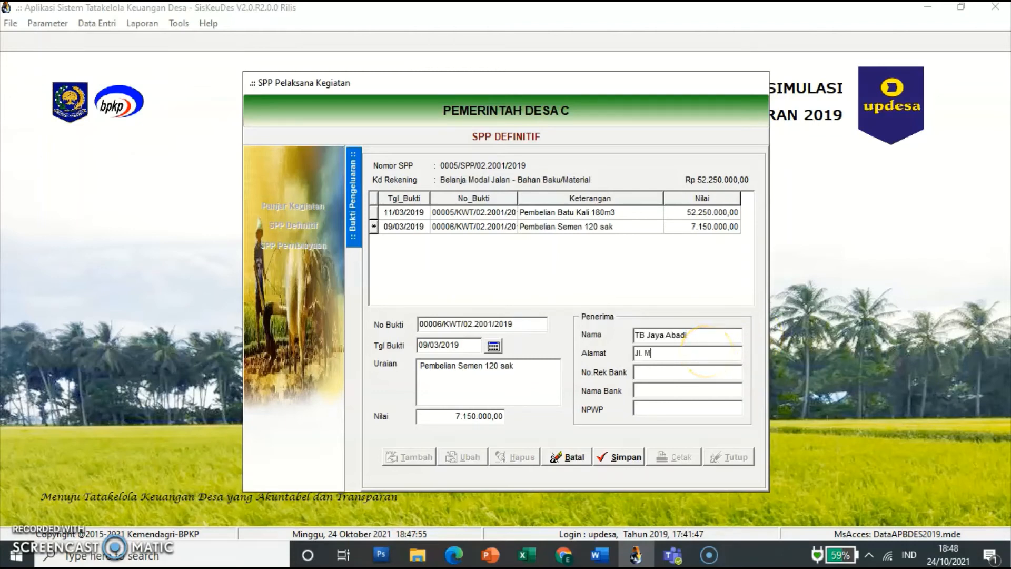
{"action": "left_click", "coordinate": [618, 460]}
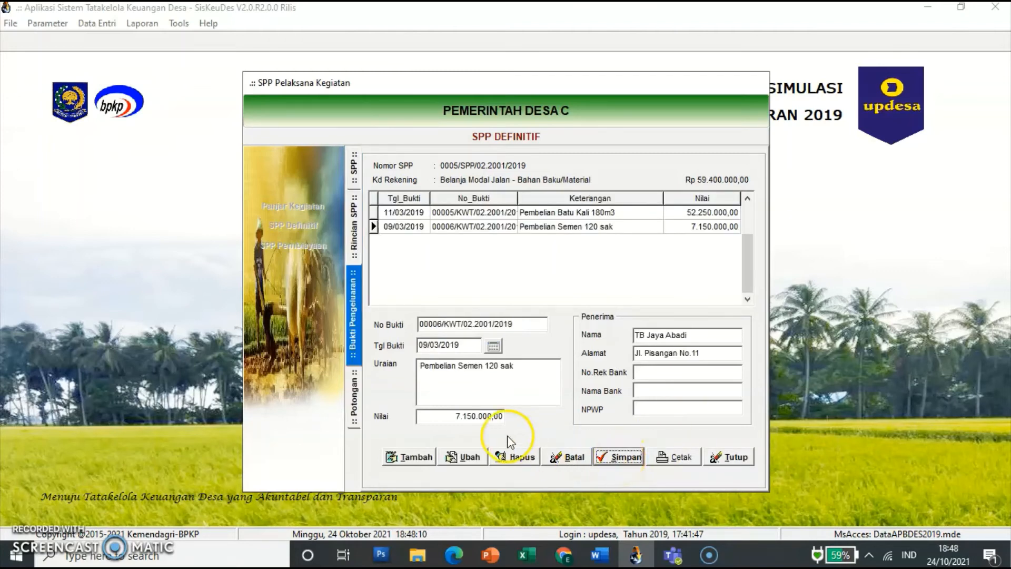
Step: Correct receipt 00005's date to 09/03/2019, then show receipt 00006's Potongan deductions
{"action": "left_click", "coordinate": [421, 213]}
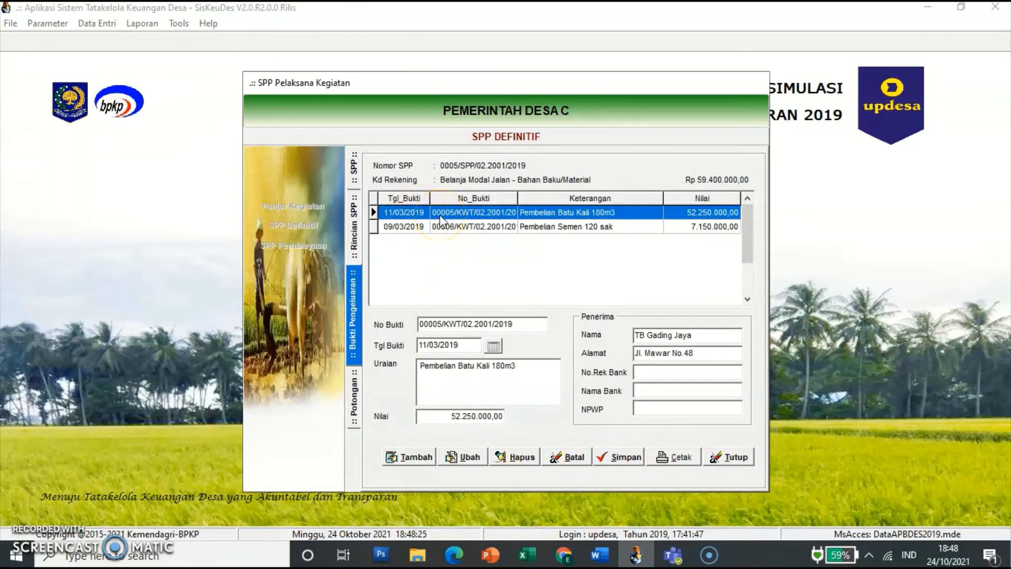
{"action": "left_click", "coordinate": [453, 214]}
{"action": "left_click", "coordinate": [460, 456]}
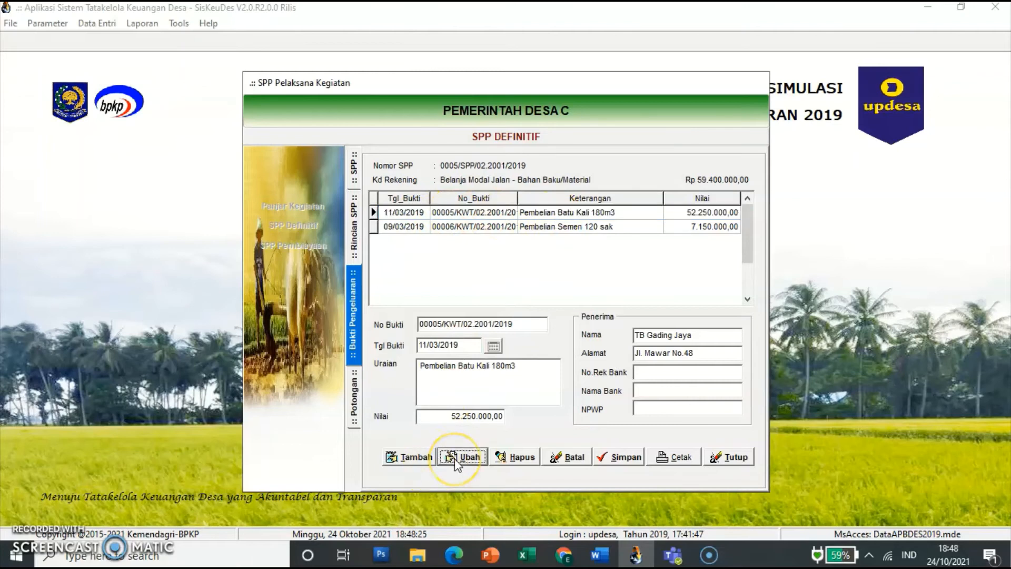
{"action": "left_click", "coordinate": [436, 345]}
{"action": "key", "text": "Home"}
{"action": "type", "text": "09"}
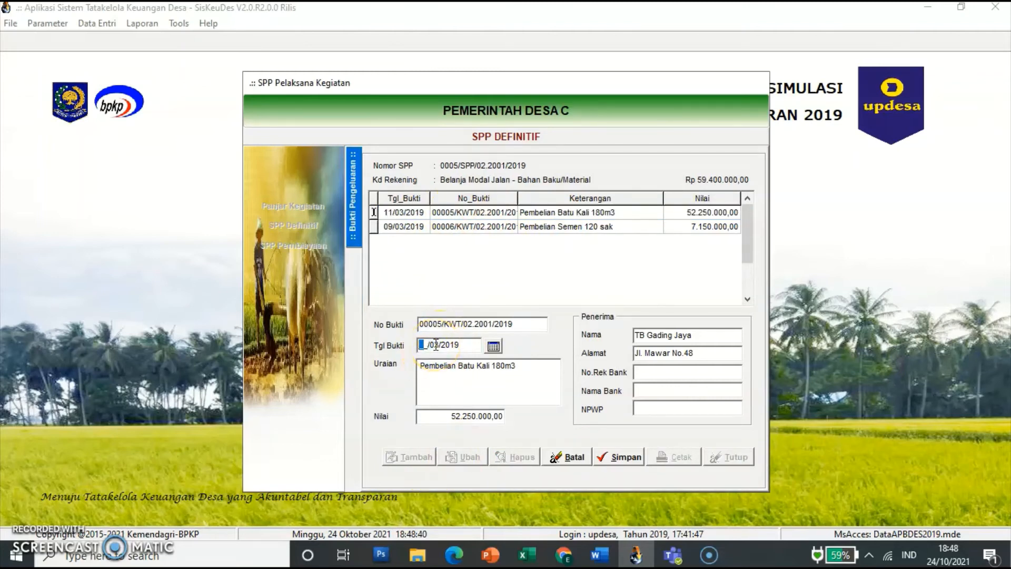
{"action": "left_click", "coordinate": [451, 384]}
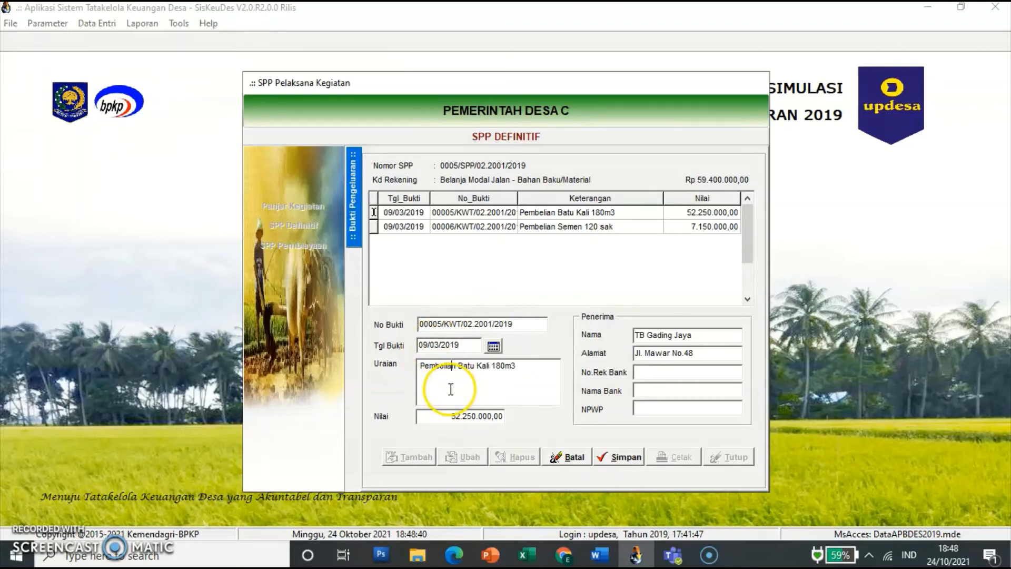
{"action": "left_click", "coordinate": [627, 458]}
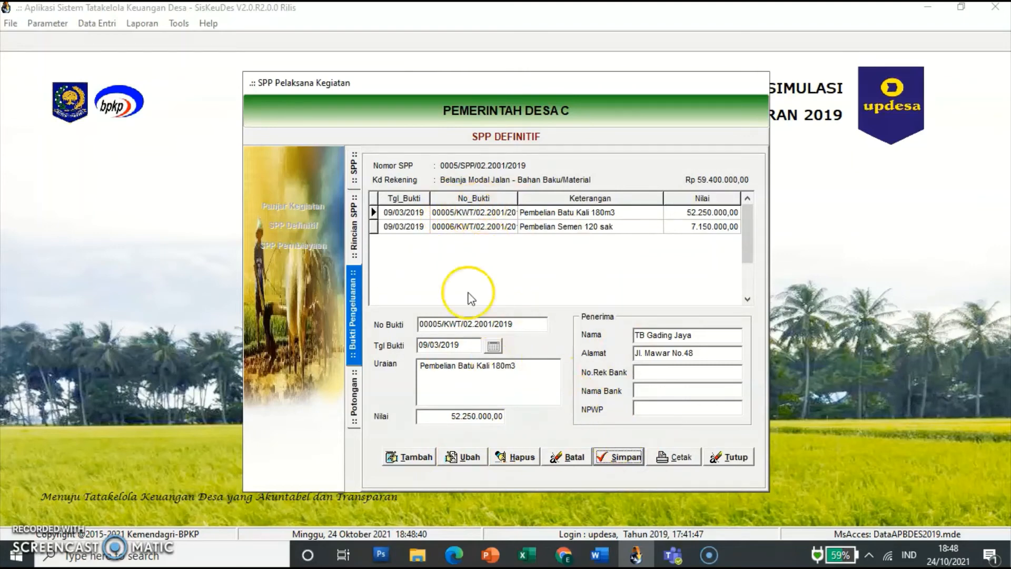
{"action": "left_click", "coordinate": [434, 230]}
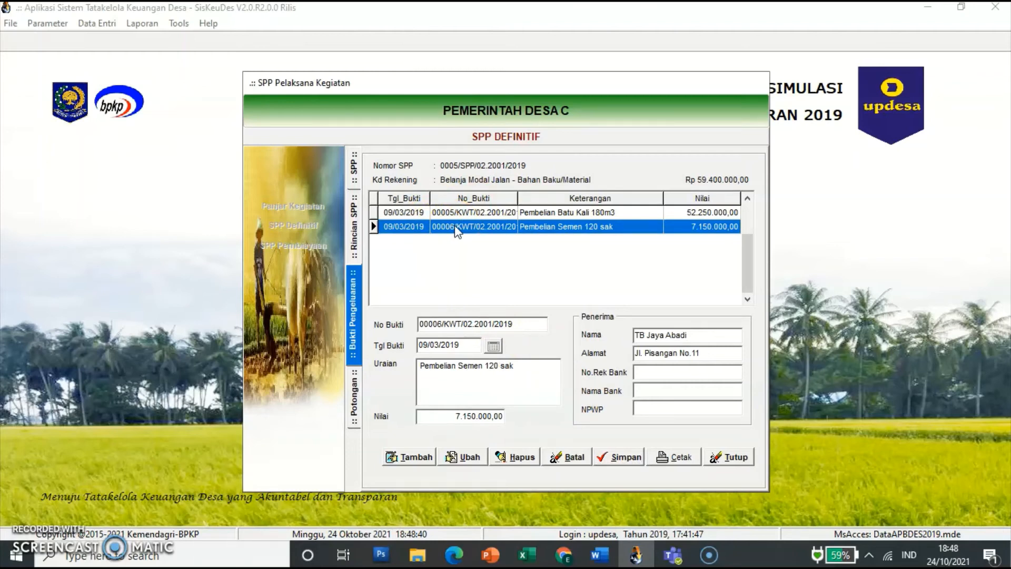
{"action": "left_click", "coordinate": [355, 405]}
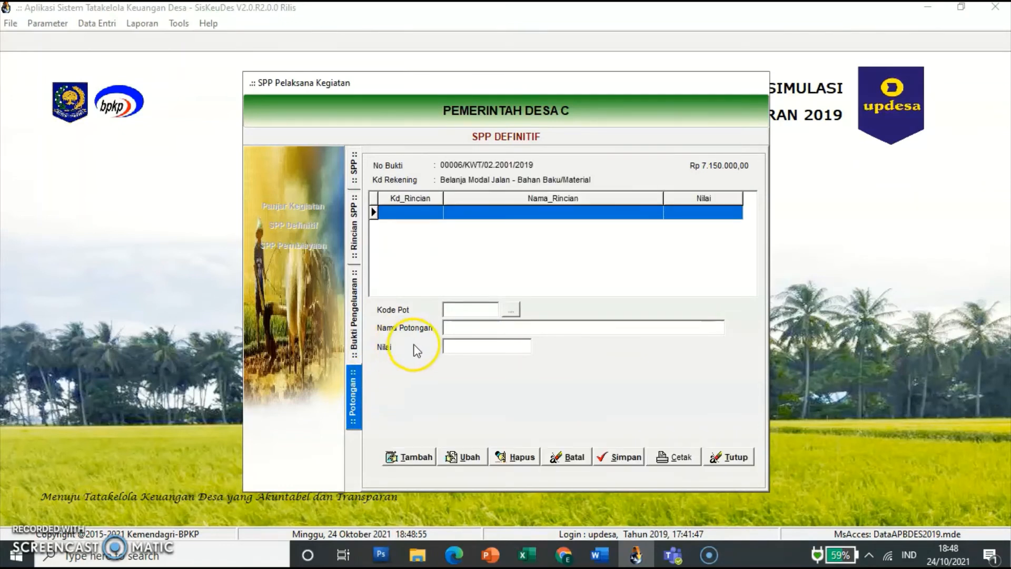
Step: Add a Potongan Pajak PPN Pusat (7.1.1.01) deduction of 650.000 to receipt 00006
{"action": "left_click", "coordinate": [411, 456]}
{"action": "left_click", "coordinate": [511, 310]}
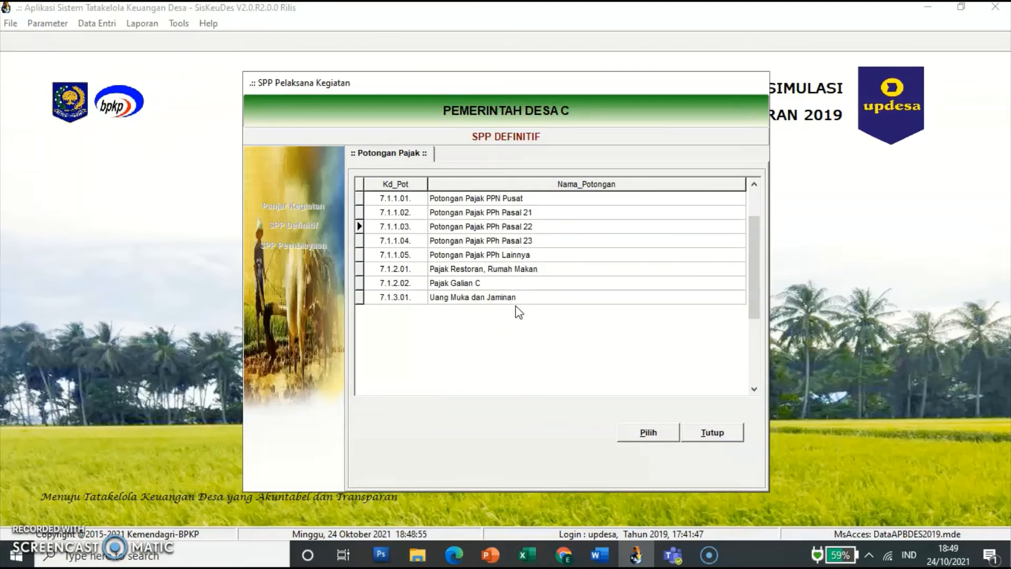
{"action": "left_click", "coordinate": [515, 199]}
{"action": "left_click", "coordinate": [644, 436]}
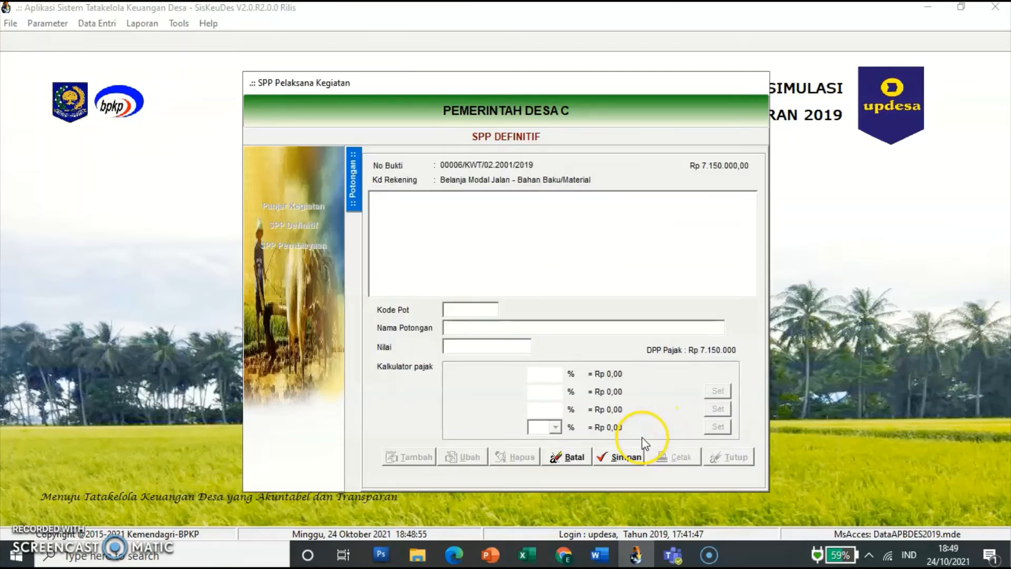
{"action": "left_click", "coordinate": [523, 348]}
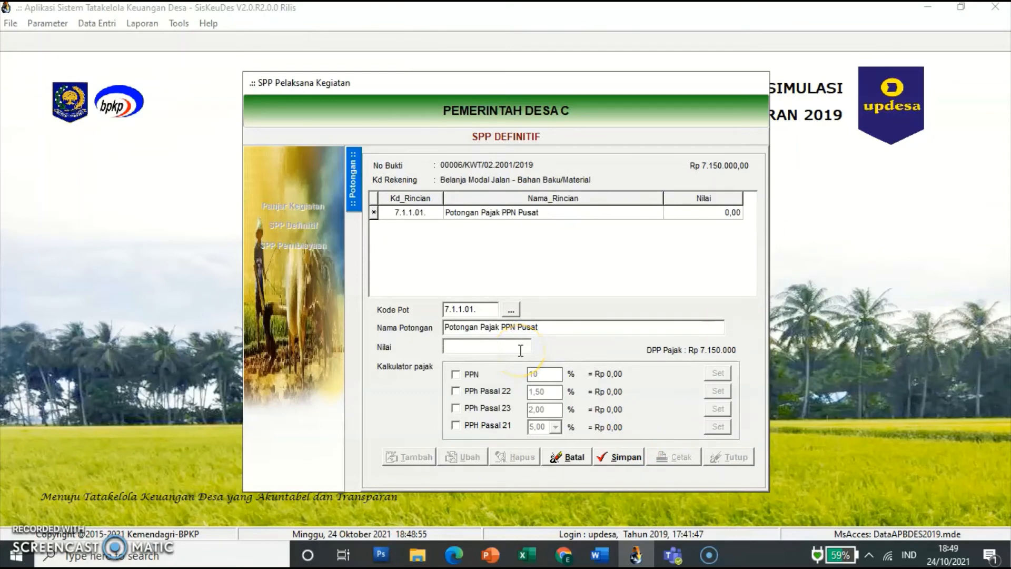
{"action": "type", "text": "650.000"}
{"action": "key", "text": "Tab"}
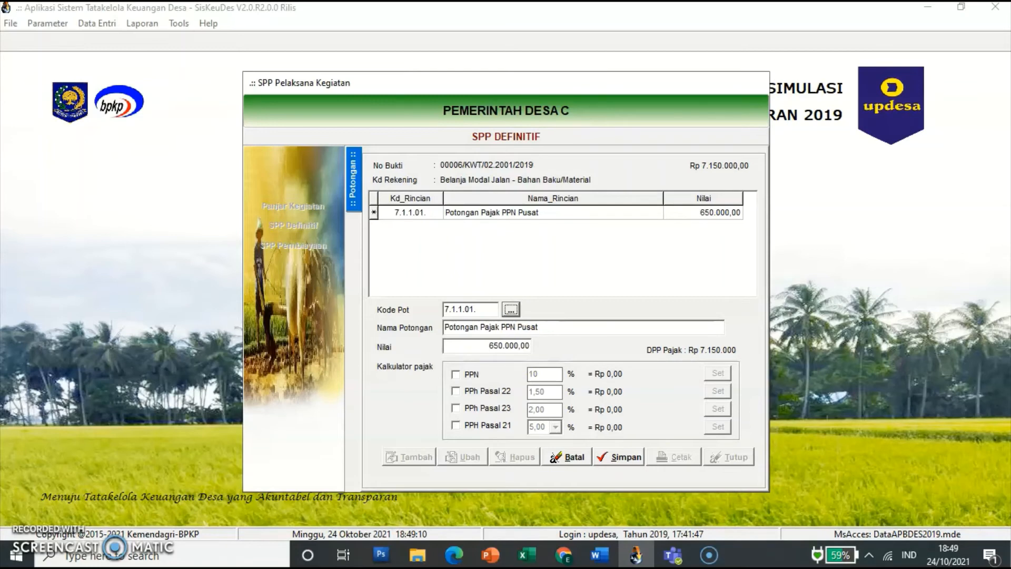
{"action": "left_click", "coordinate": [625, 457]}
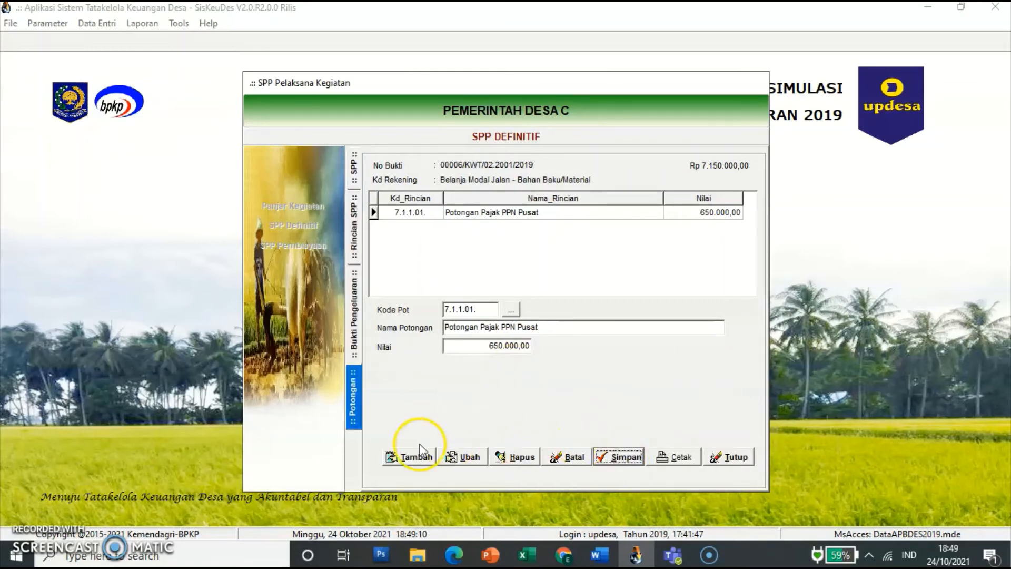
Step: Add a PPh Pasal 22 (7.1.1.03) deduction of 97.500, then return to the SPP list
{"action": "left_click", "coordinate": [417, 458]}
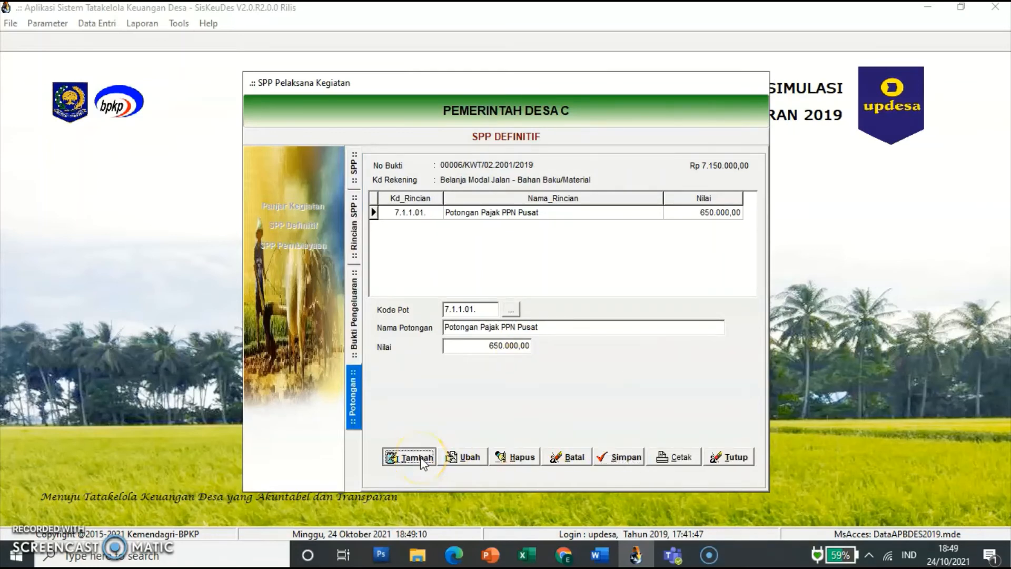
{"action": "left_click", "coordinate": [511, 310]}
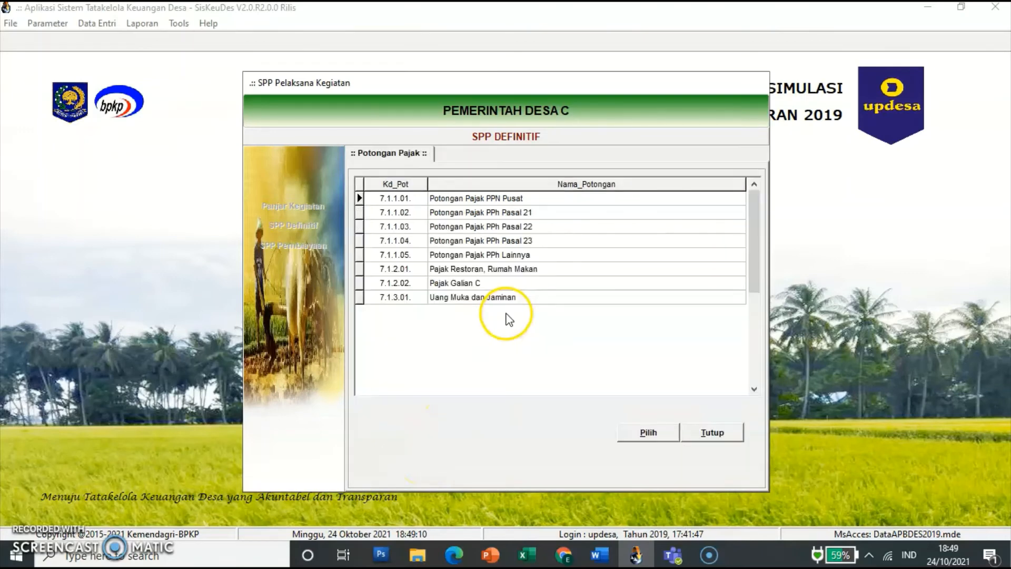
{"action": "left_click", "coordinate": [516, 227]}
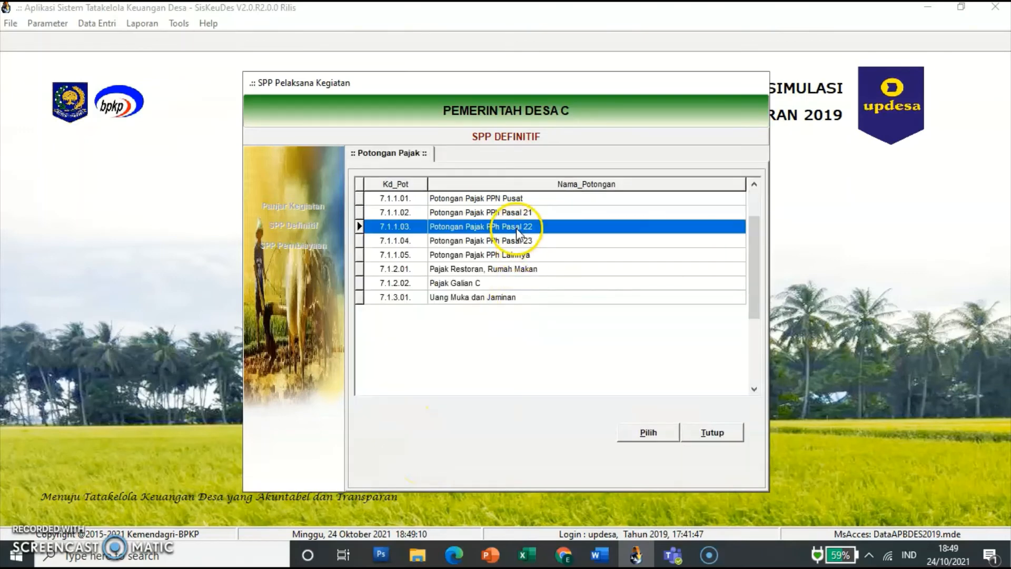
{"action": "left_click", "coordinate": [644, 431]}
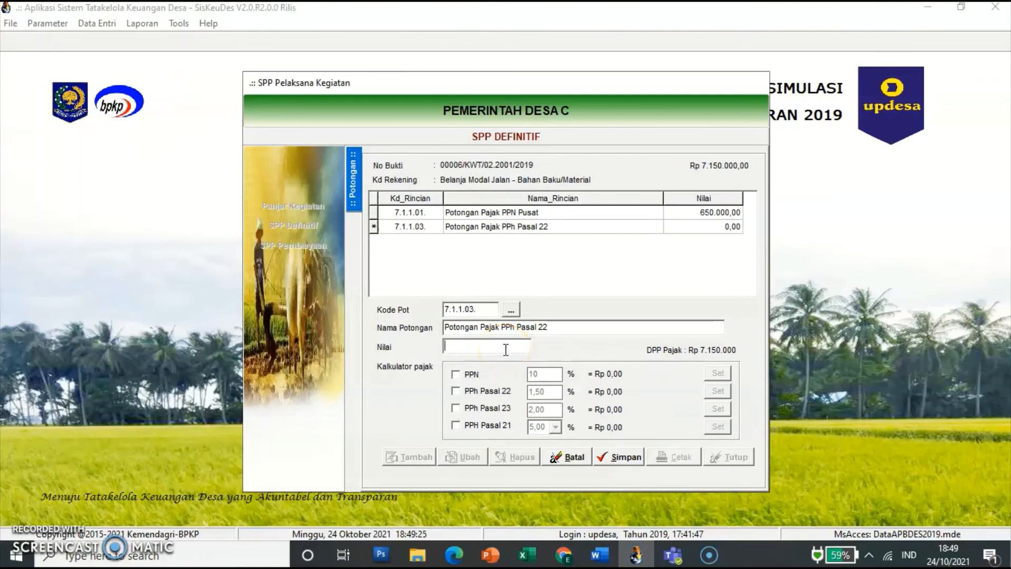
{"action": "type", "text": "97500"}
{"action": "key", "text": "Tab"}
{"action": "left_click", "coordinate": [606, 457]}
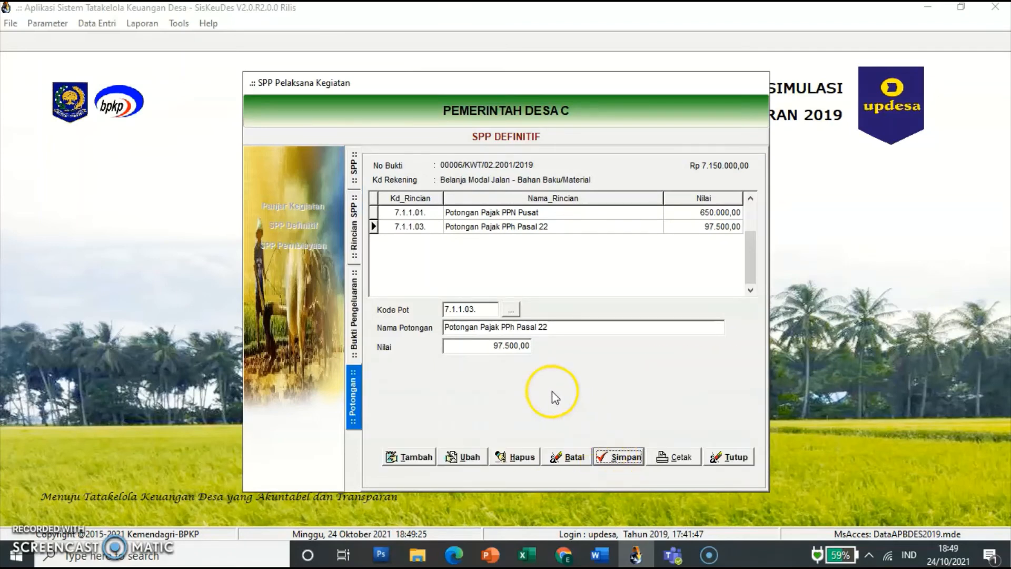
{"action": "left_click", "coordinate": [361, 180]}
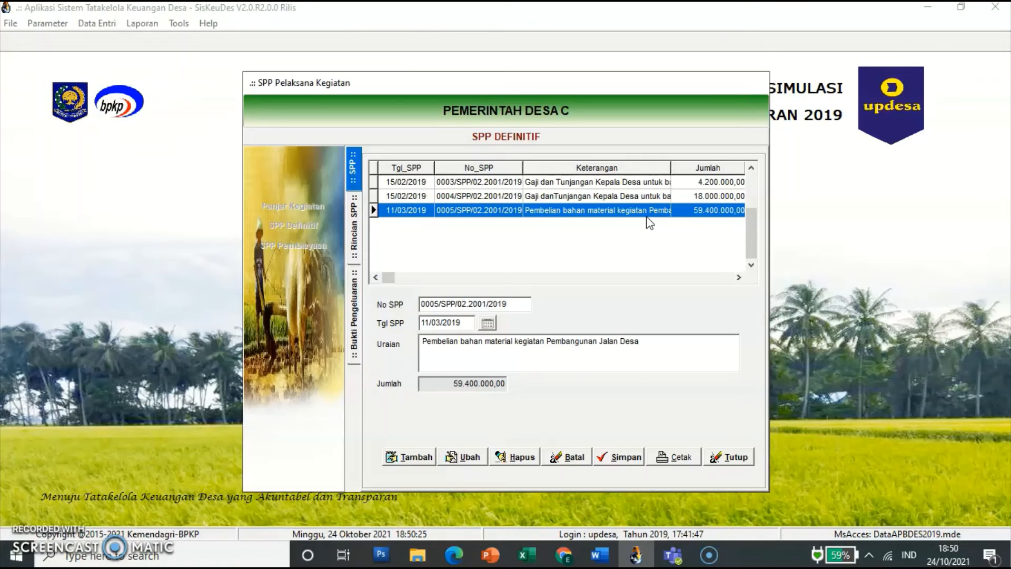
{"action": "left_click", "coordinate": [740, 460]}
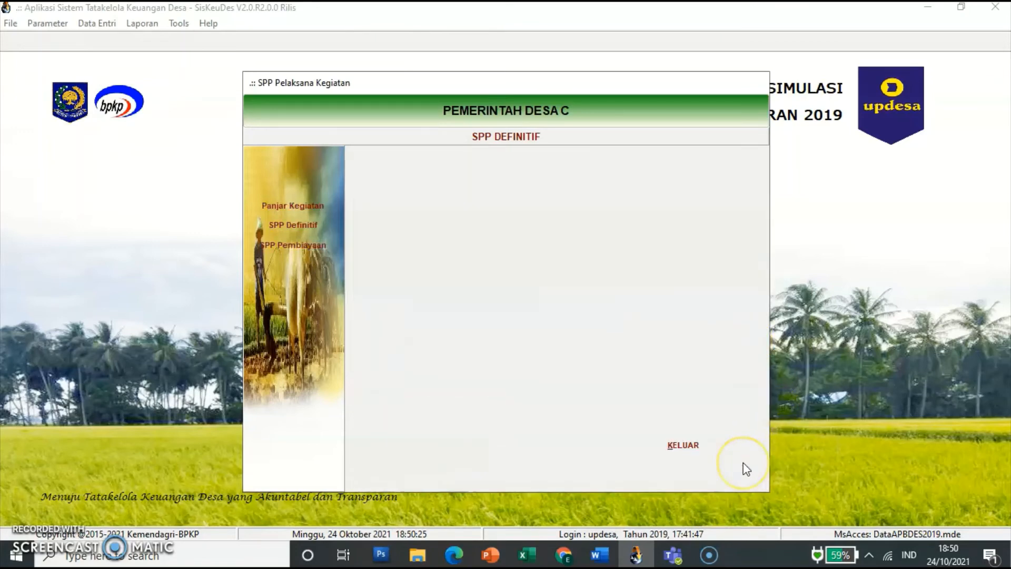
{"action": "left_click", "coordinate": [320, 228]}
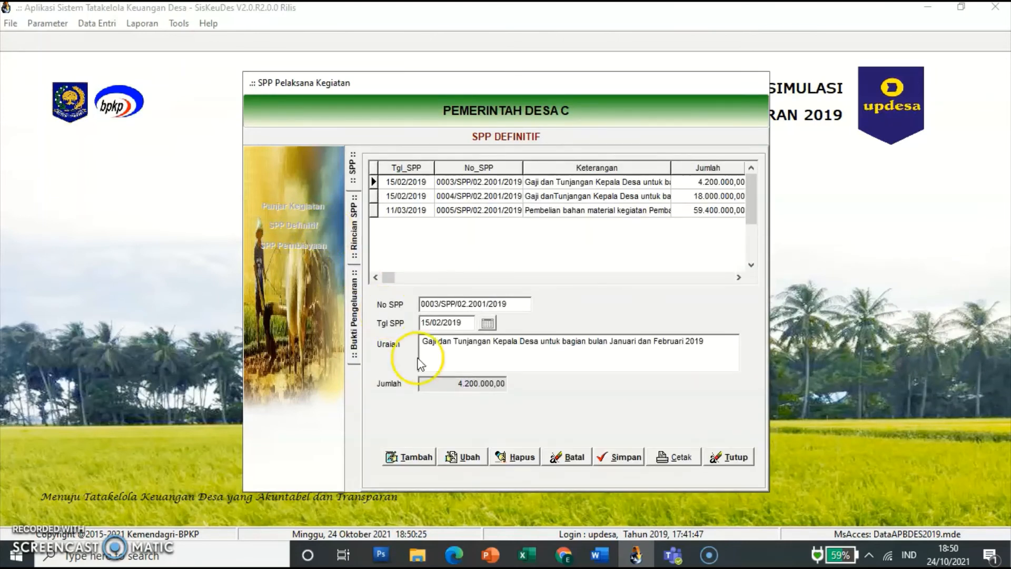
Step: Save SPP 0006 dated 16/05/2019, 'Pembangunan Jalan Desa untuk lingkungan RT-05', and open its Rincian SPP
{"action": "left_click", "coordinate": [416, 458]}
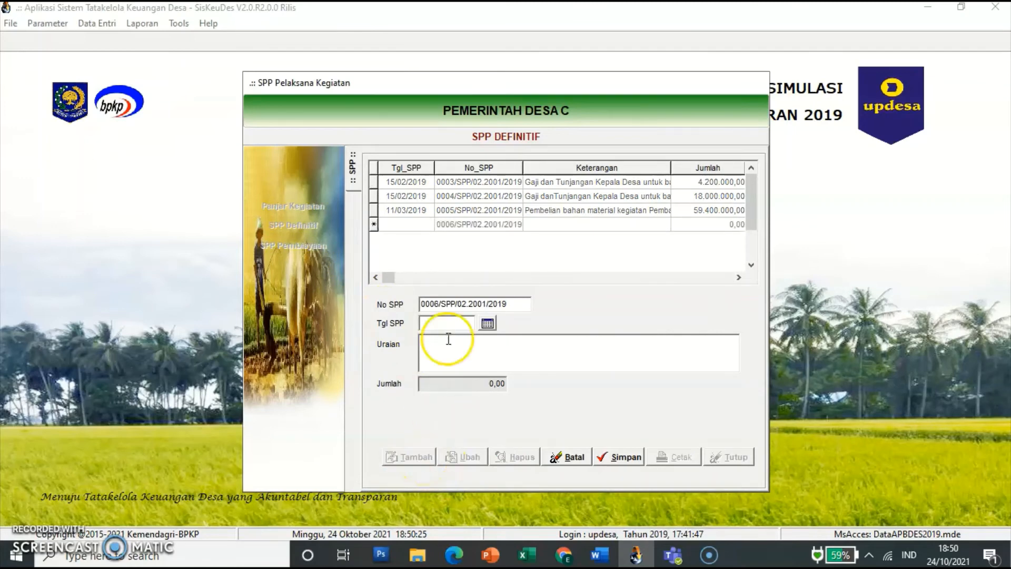
{"action": "left_click", "coordinate": [456, 324]}
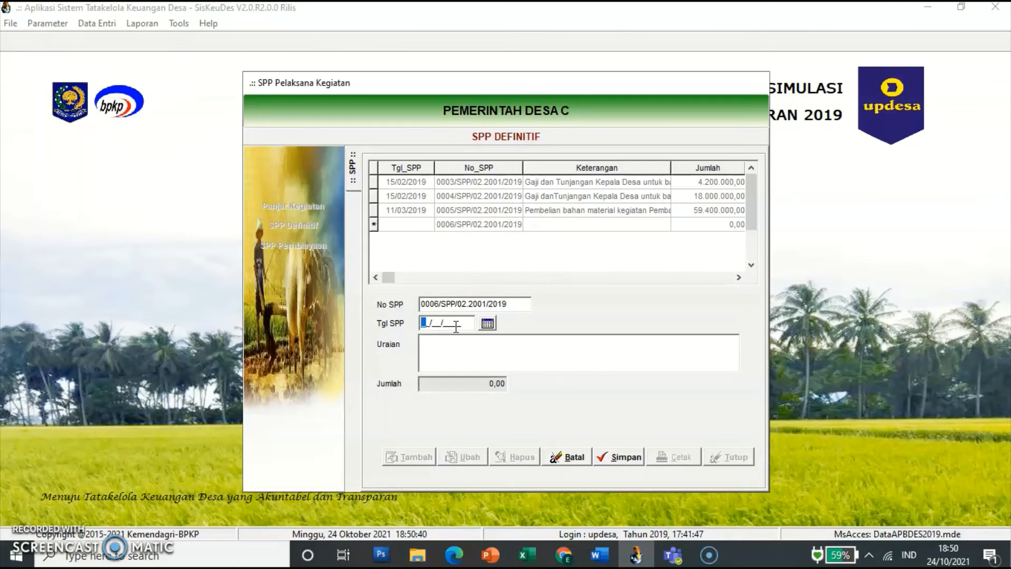
{"action": "type", "text": "16/05/2019"}
{"action": "left_click", "coordinate": [444, 349]}
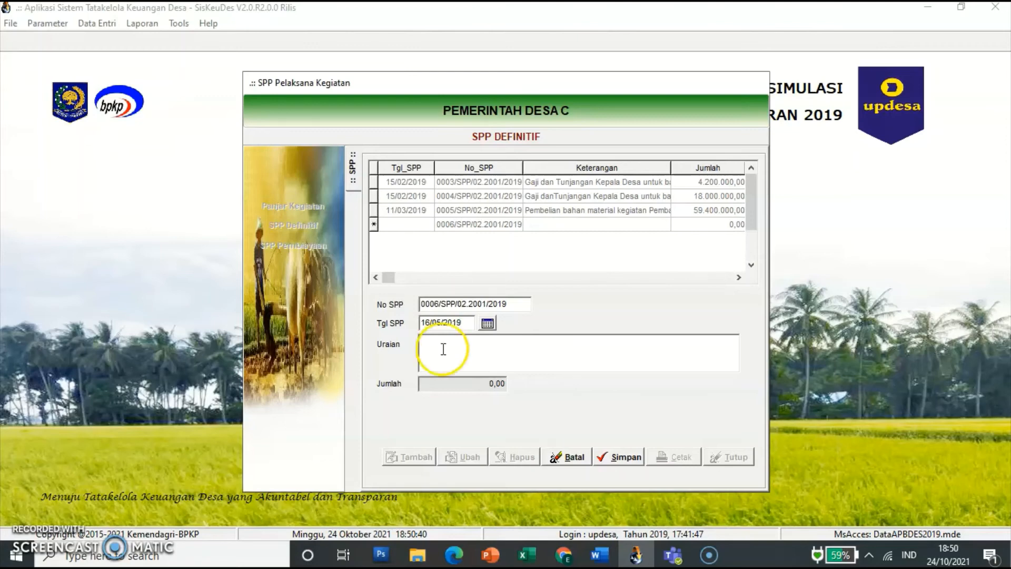
{"action": "type", "text": "Pembangun"}
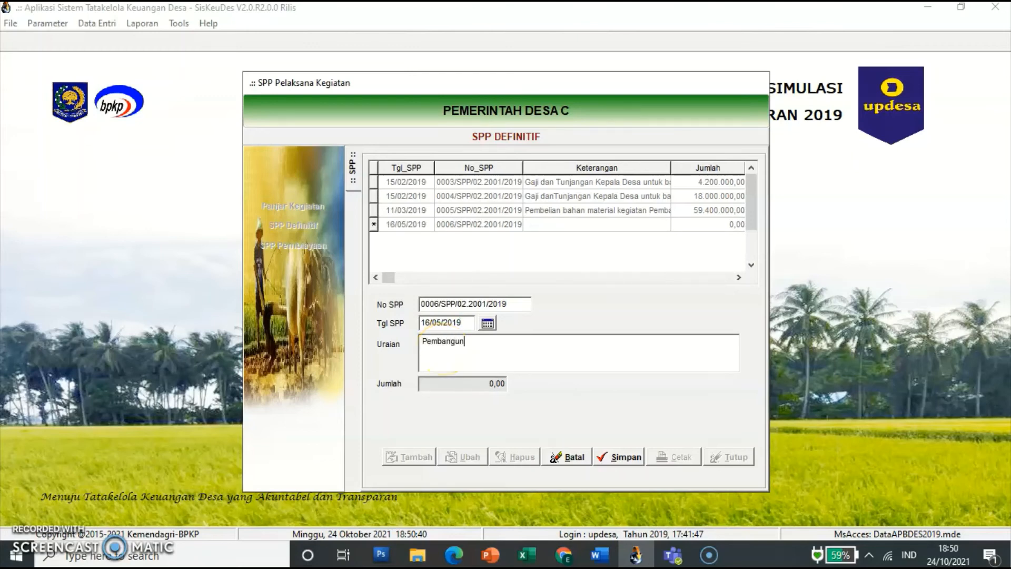
{"action": "type", "text": "an Jalan Desa untuk lingkungan "}
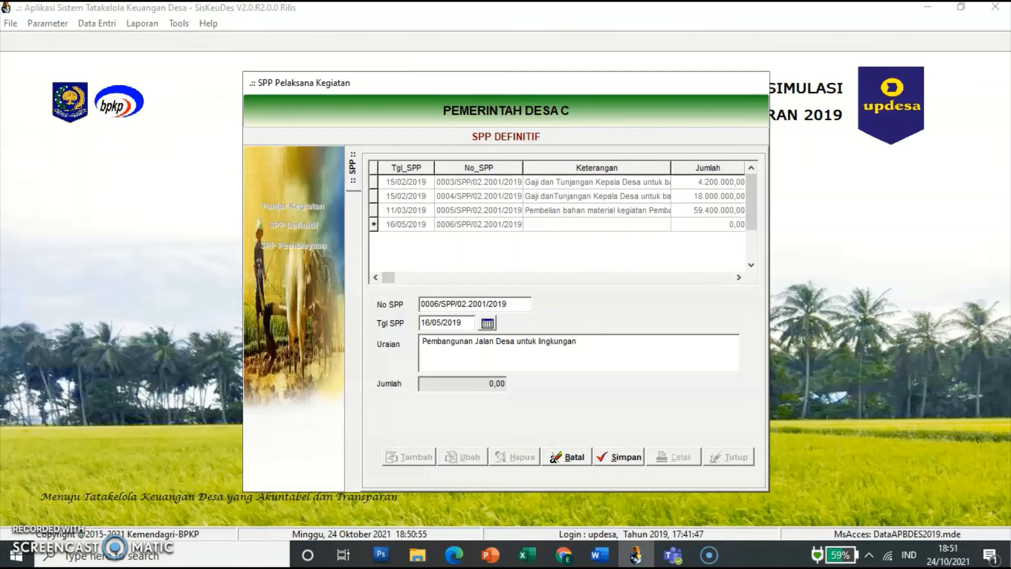
{"action": "type", "text": "RT-05"}
{"action": "left_click", "coordinate": [621, 458]}
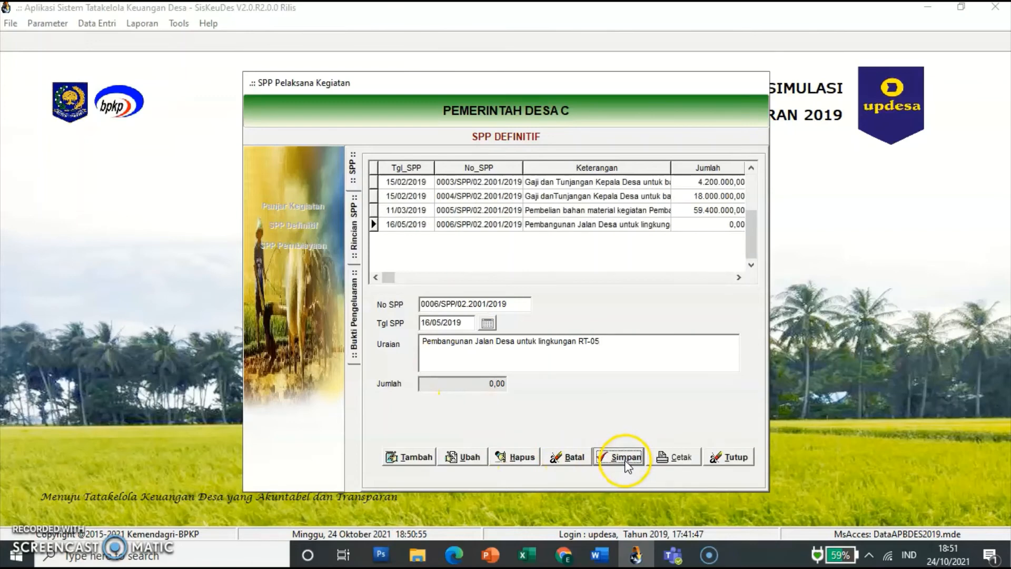
{"action": "left_click", "coordinate": [467, 227]}
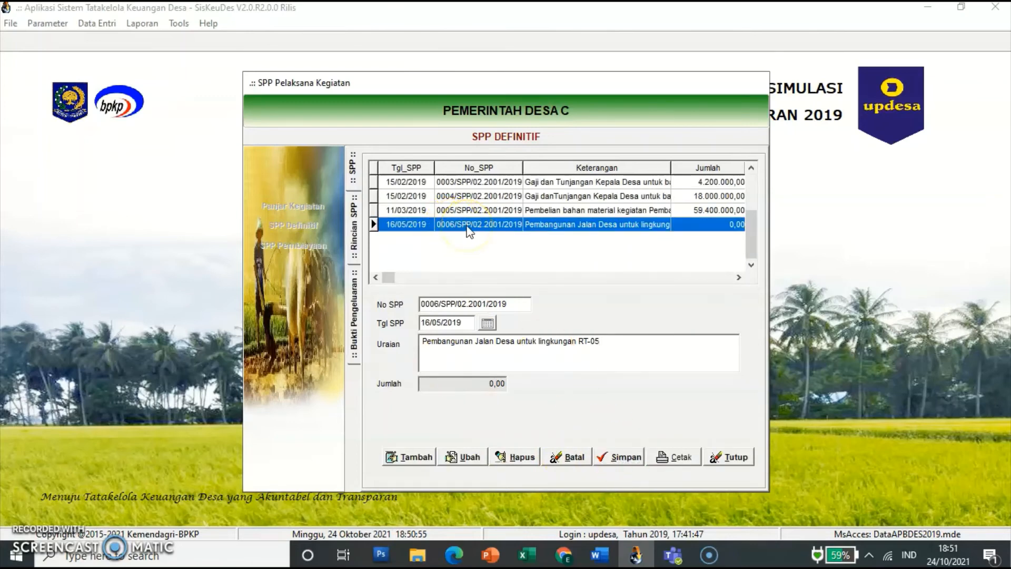
{"action": "double_click", "coordinate": [469, 227]}
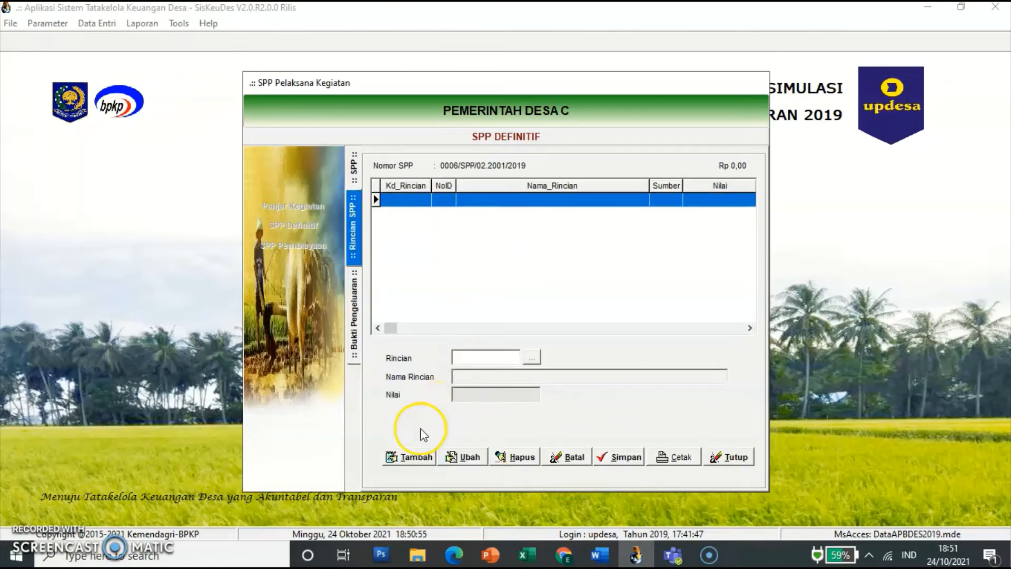
Step: Add detail line 5.3.5.03 Belanja Modal Jalan - Bahan Baku/Material from the road activity, then open its receipts
{"action": "left_click", "coordinate": [414, 457]}
{"action": "left_click", "coordinate": [532, 358]}
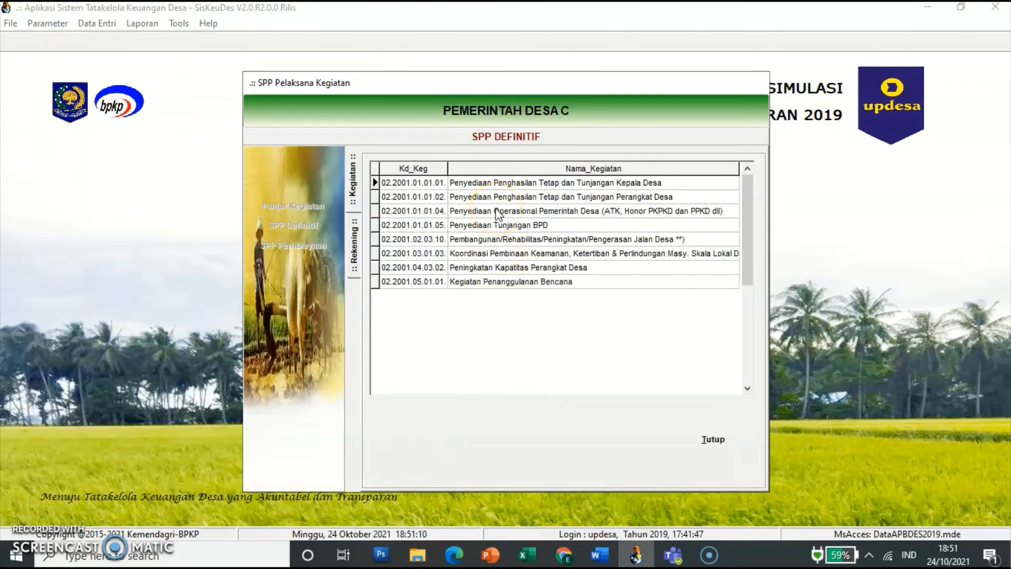
{"action": "left_click", "coordinate": [493, 238]}
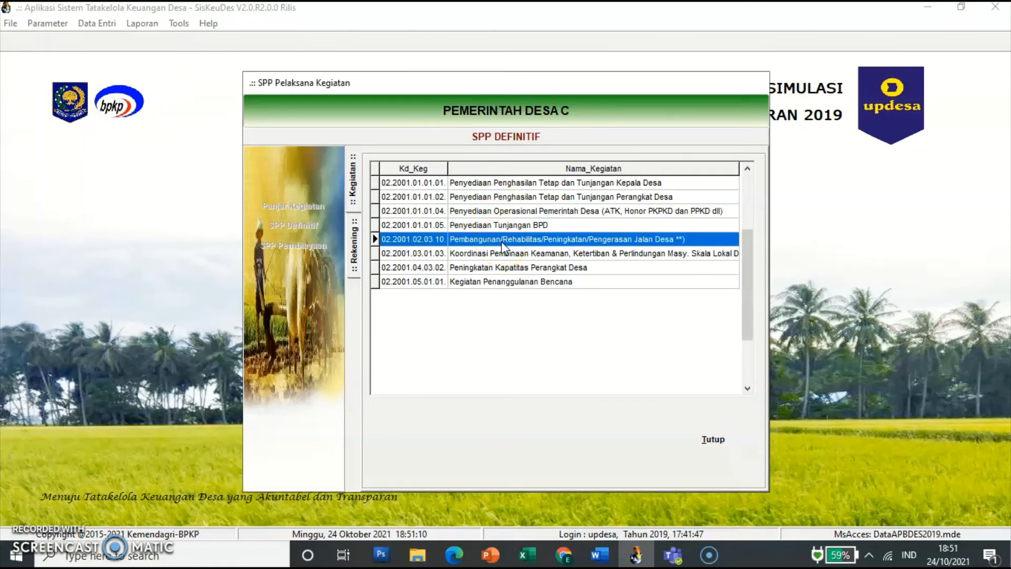
{"action": "left_click", "coordinate": [590, 241]}
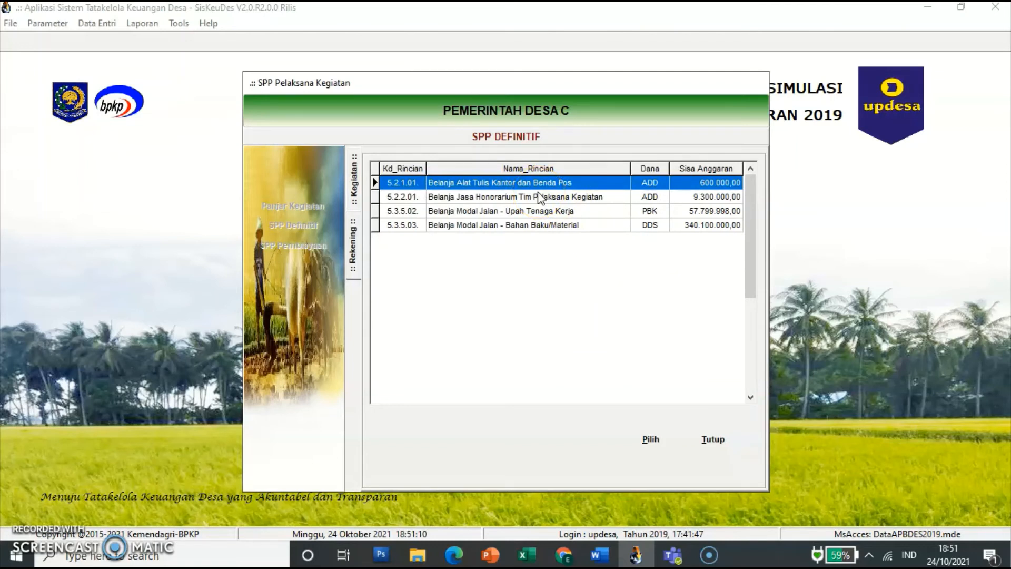
{"action": "left_click", "coordinate": [583, 230]}
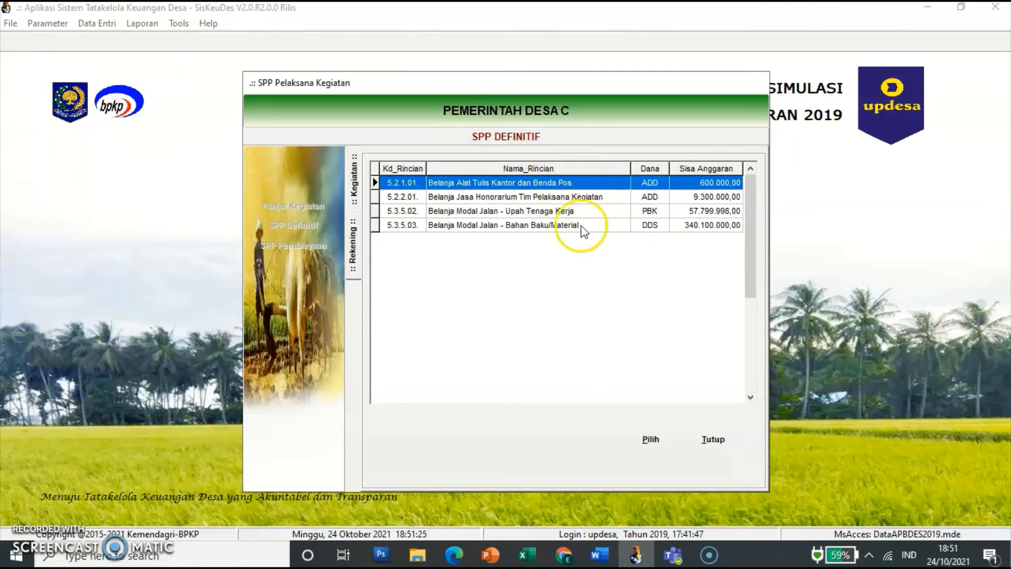
{"action": "left_click", "coordinate": [494, 230]}
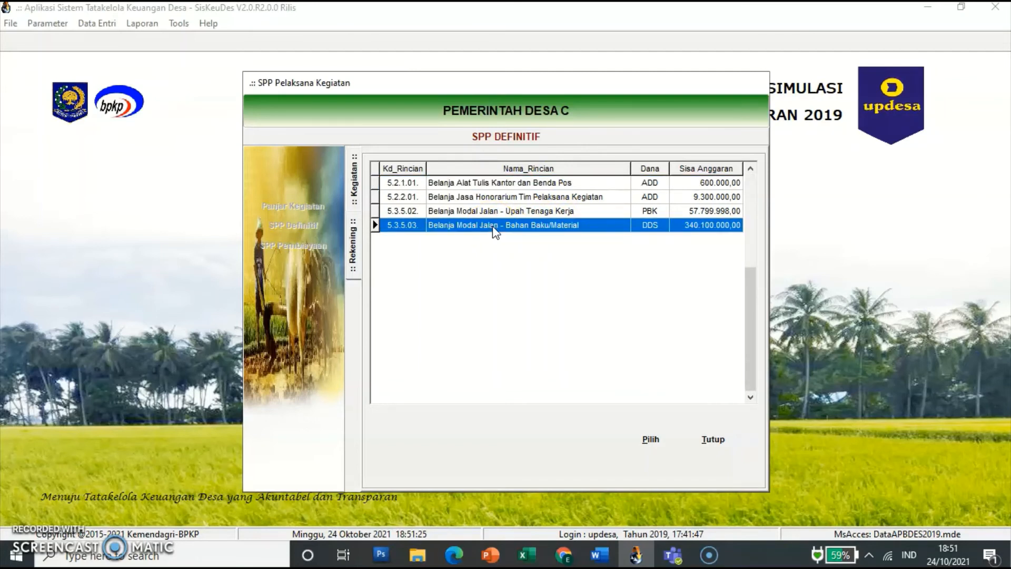
{"action": "left_click", "coordinate": [569, 239]}
{"action": "left_click", "coordinate": [650, 430]}
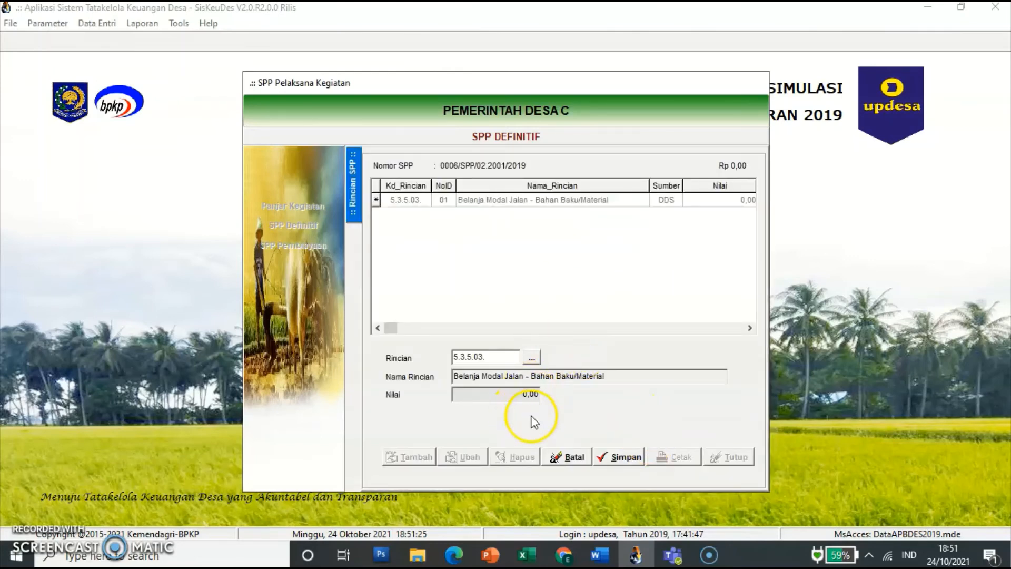
{"action": "left_click", "coordinate": [621, 456]}
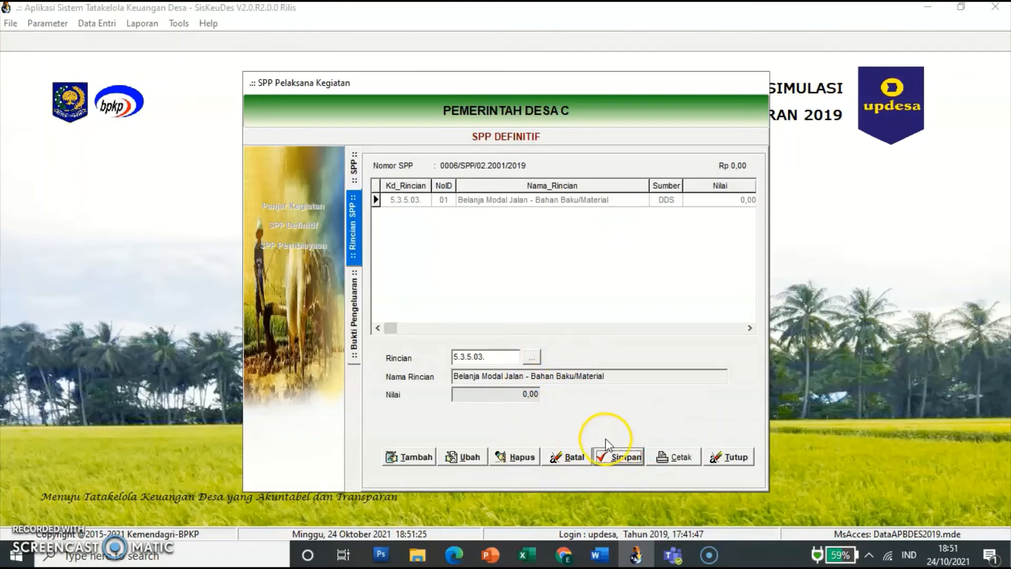
{"action": "left_click", "coordinate": [471, 201]}
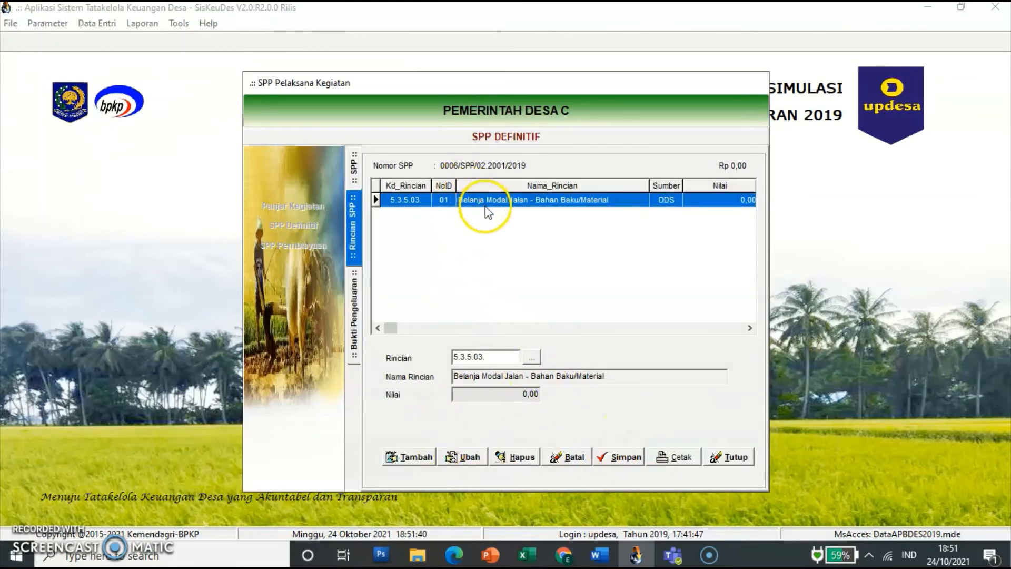
{"action": "double_click", "coordinate": [499, 202]}
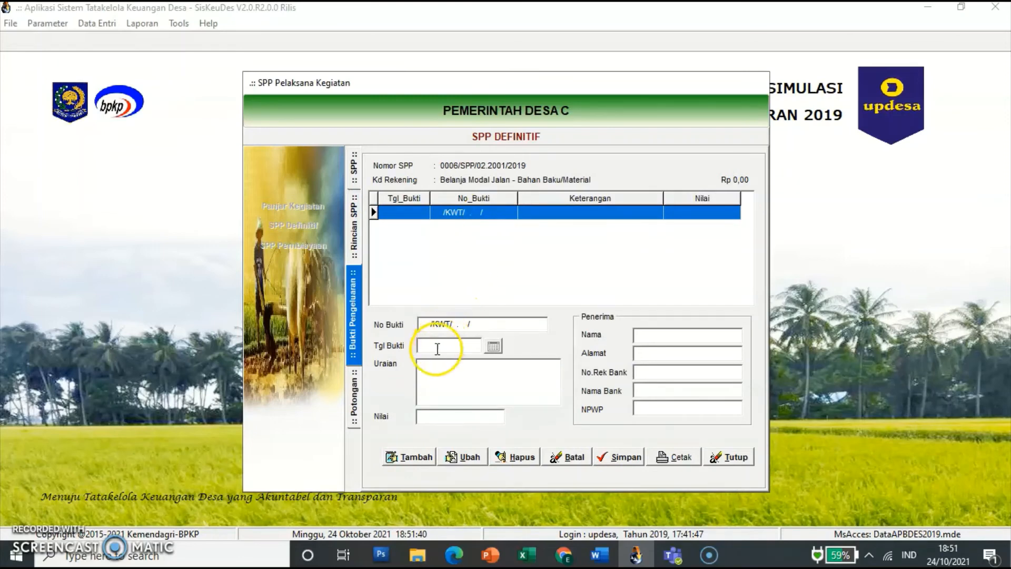
Step: Start receipt 00007 dated 11/05/2019 with description 'Pembelian Paving dan Pasir'
{"action": "left_click", "coordinate": [417, 459]}
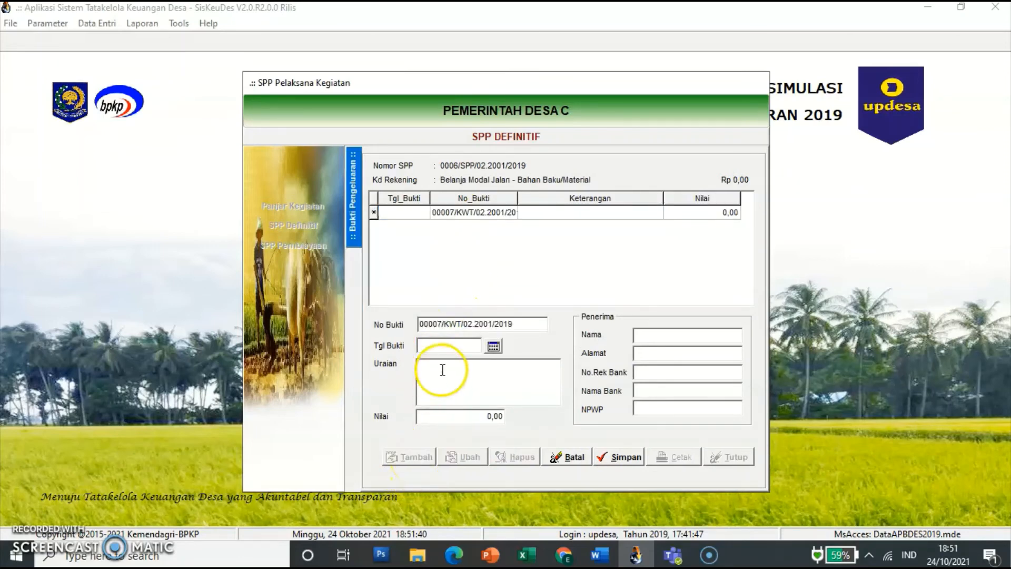
{"action": "left_click", "coordinate": [449, 347]}
{"action": "type", "text": "11/"}
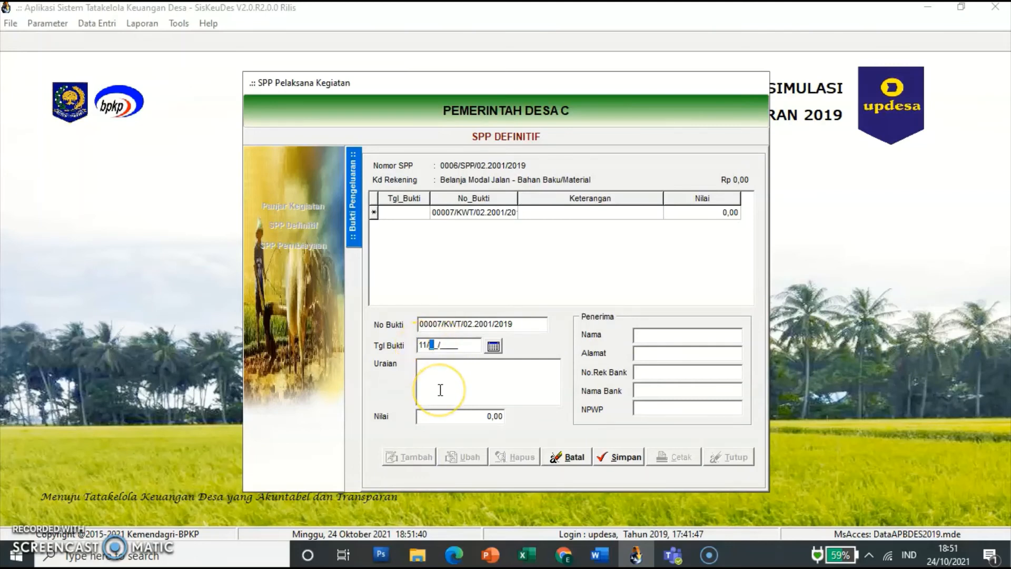
{"action": "type", "text": "05/2019"}
{"action": "left_click", "coordinate": [441, 390]}
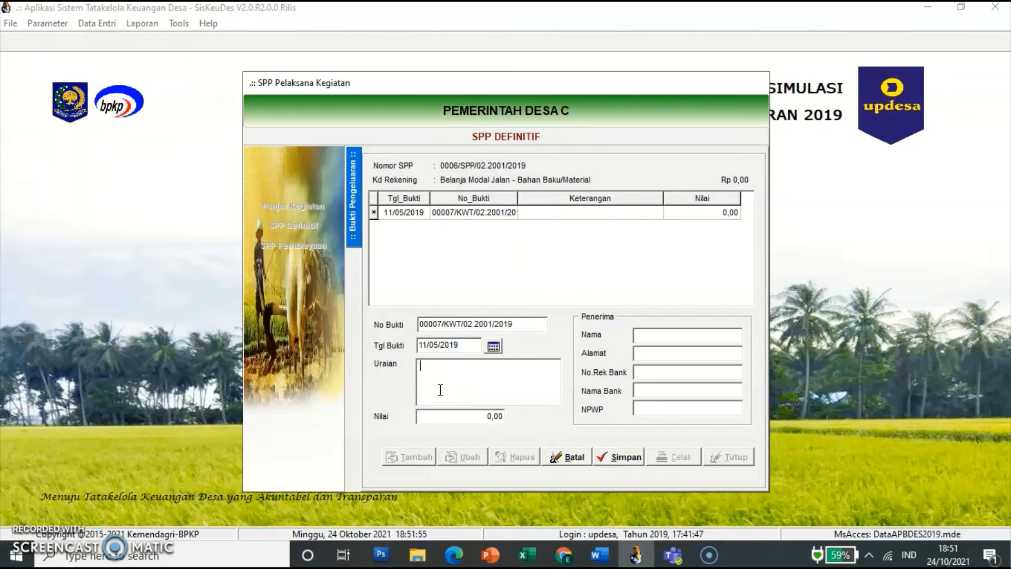
{"action": "type", "text": "Pembelian Paving dan Pasir"}
Step: Enter amount 59.400.000 and the supplier's name and address, then save receipt 00007
{"action": "left_click", "coordinate": [450, 419]}
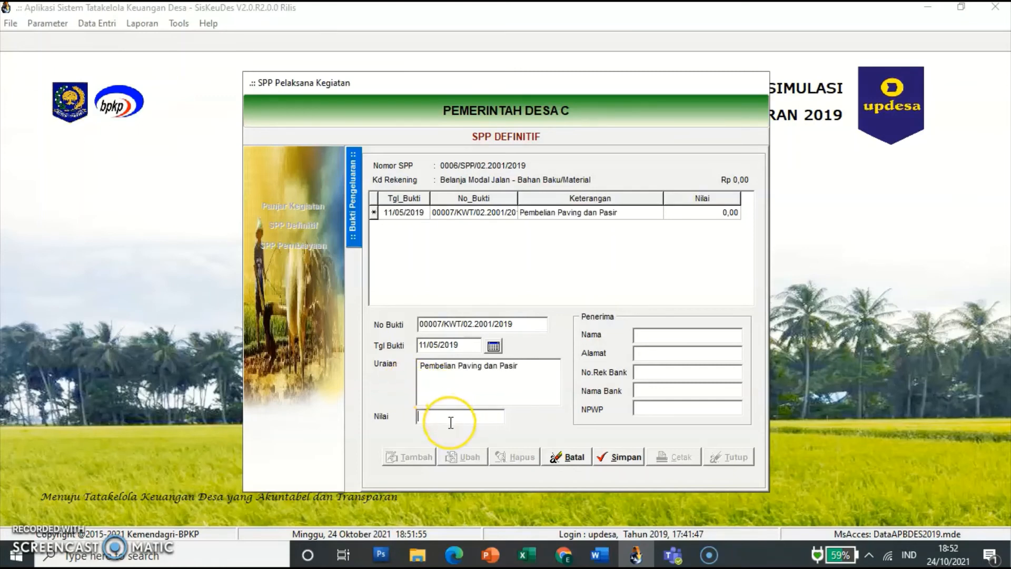
{"action": "type", "text": "59400000"}
{"action": "key", "text": "Tab"}
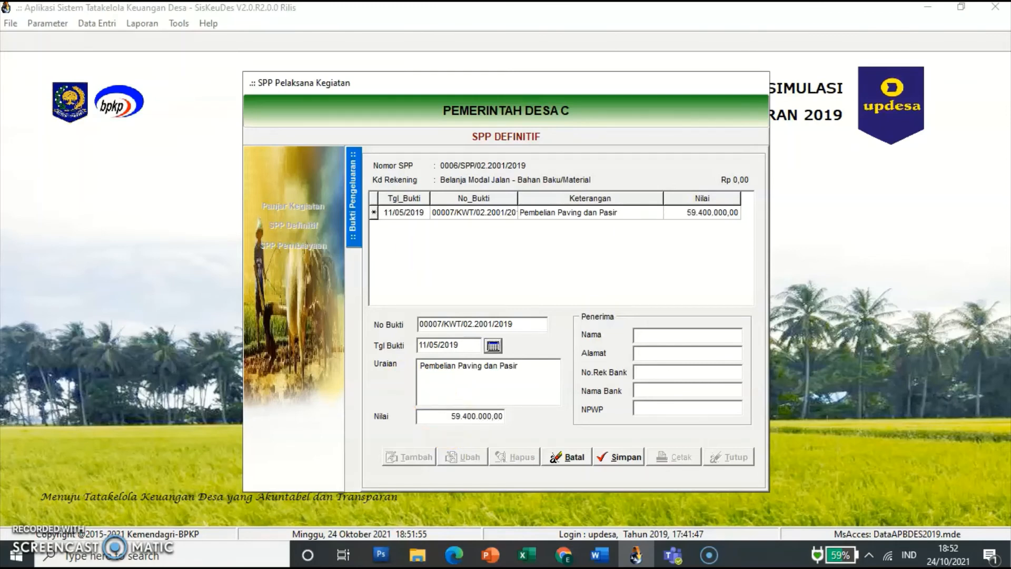
{"action": "left_click", "coordinate": [678, 335]}
{"action": "type", "text": "TB Haji Makmur"}
{"action": "key", "text": "Tab"}
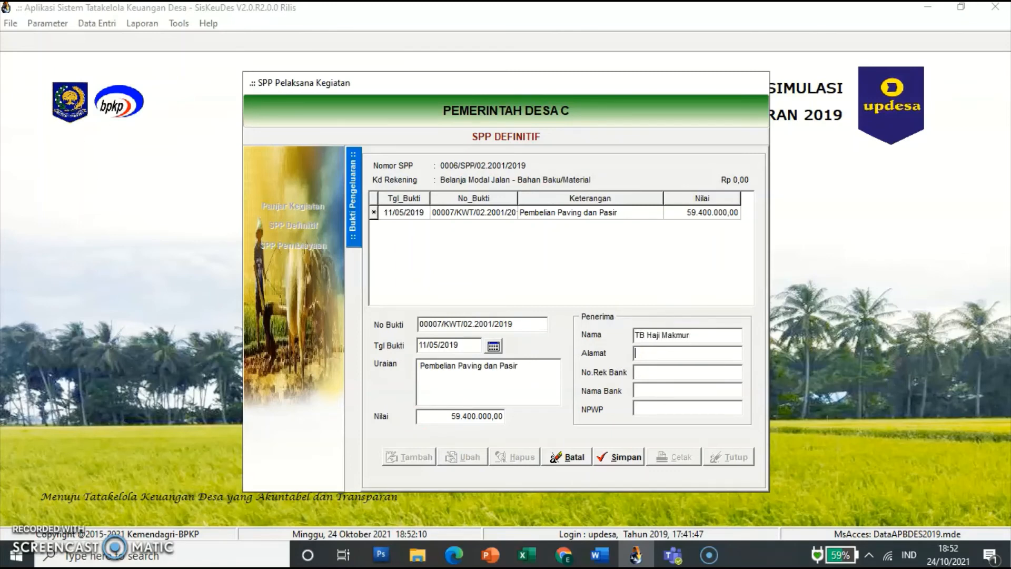
{"action": "left_click", "coordinate": [630, 460]}
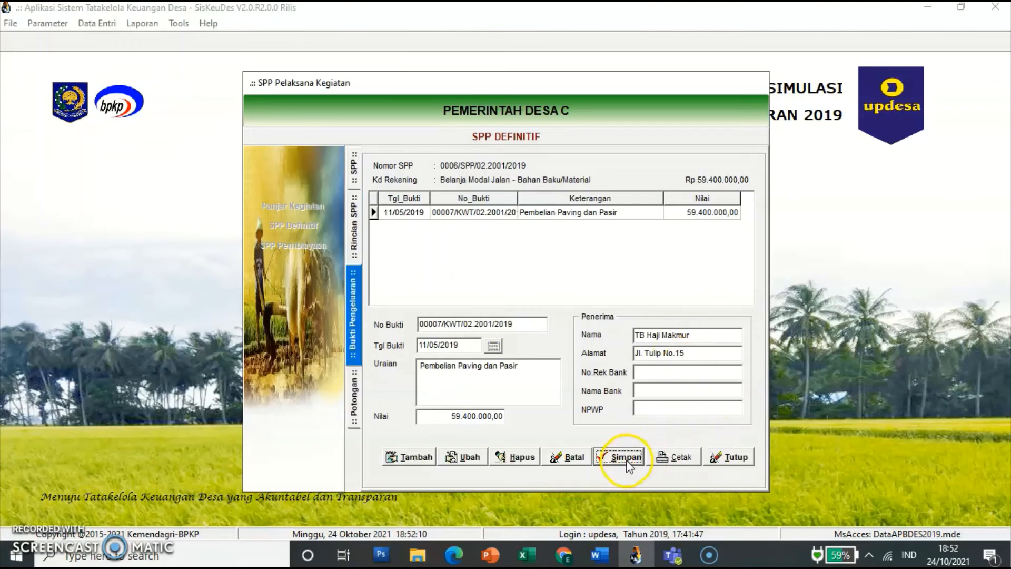
Step: Add a PPN Pusat deduction of 5.400.000 to receipt 00007
{"action": "left_click", "coordinate": [355, 403]}
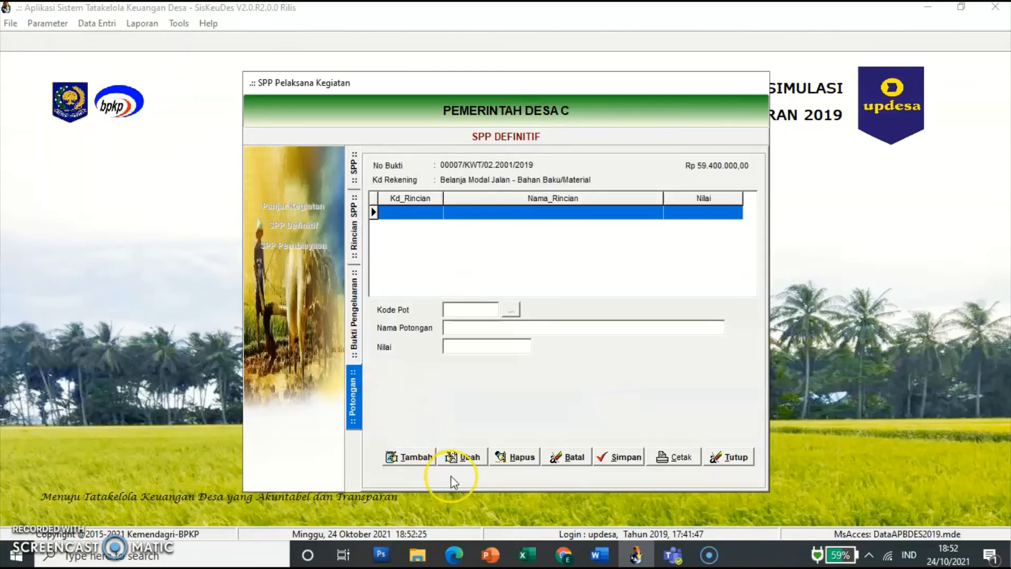
{"action": "left_click", "coordinate": [416, 457]}
{"action": "left_click", "coordinate": [512, 310]}
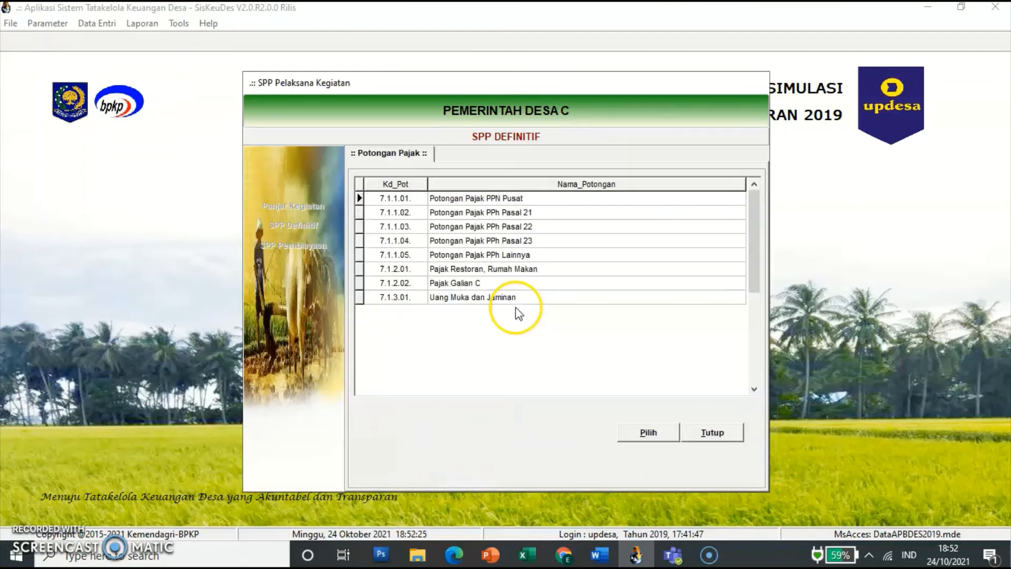
{"action": "left_click", "coordinate": [502, 198]}
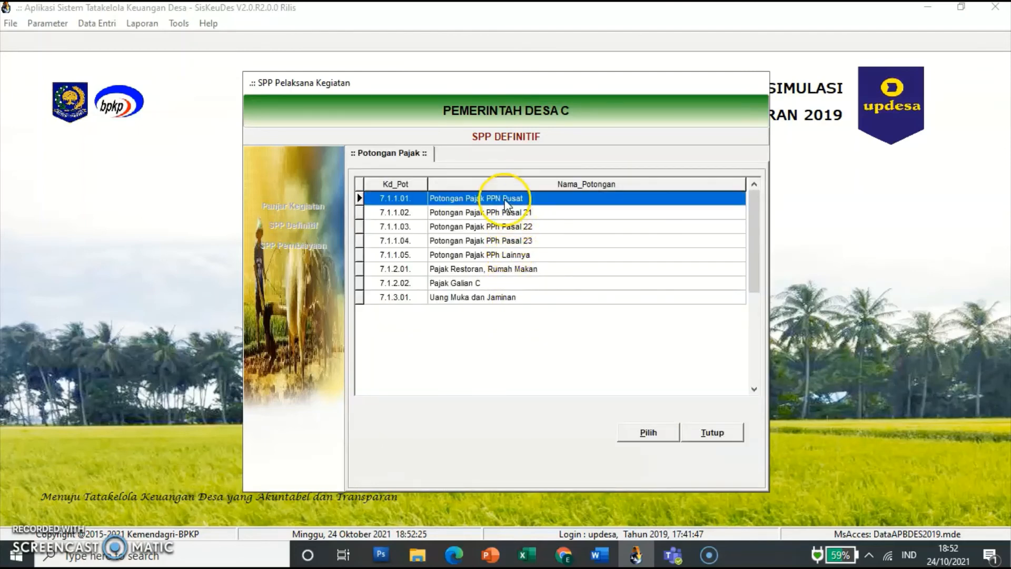
{"action": "left_click", "coordinate": [646, 435]}
{"action": "left_click", "coordinate": [493, 343]}
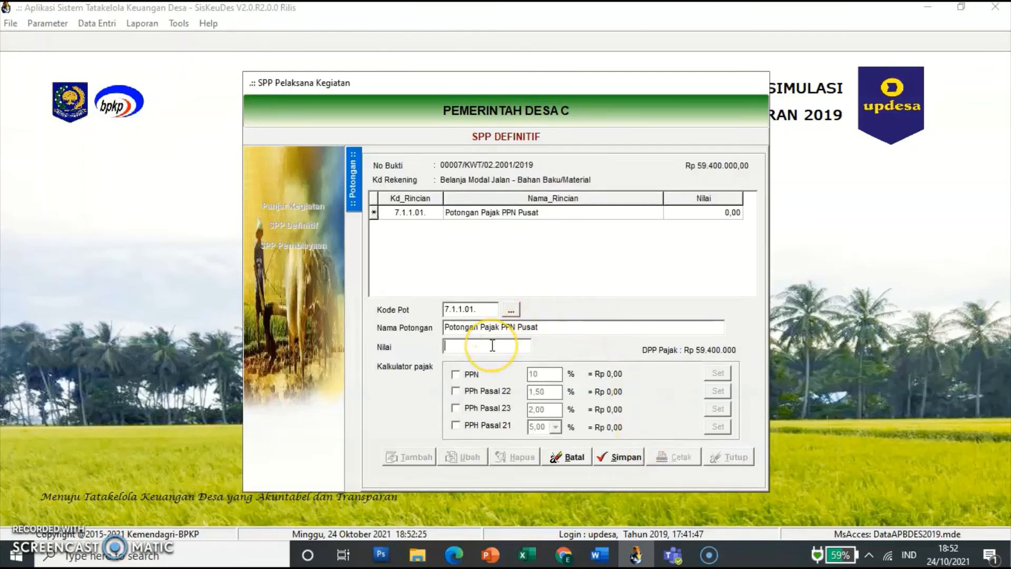
{"action": "type", "text": "5400000"}
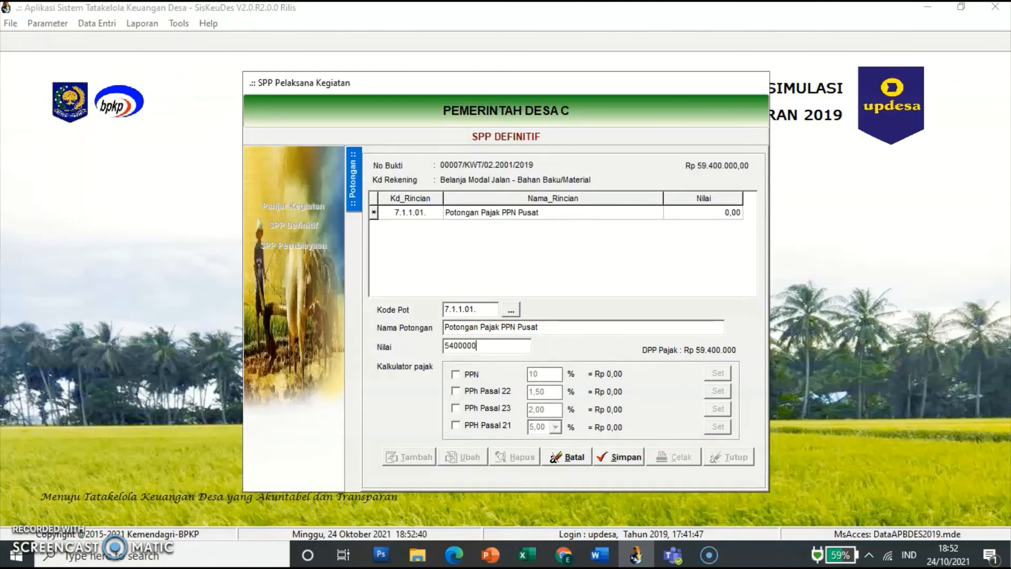
{"action": "key", "text": "Return"}
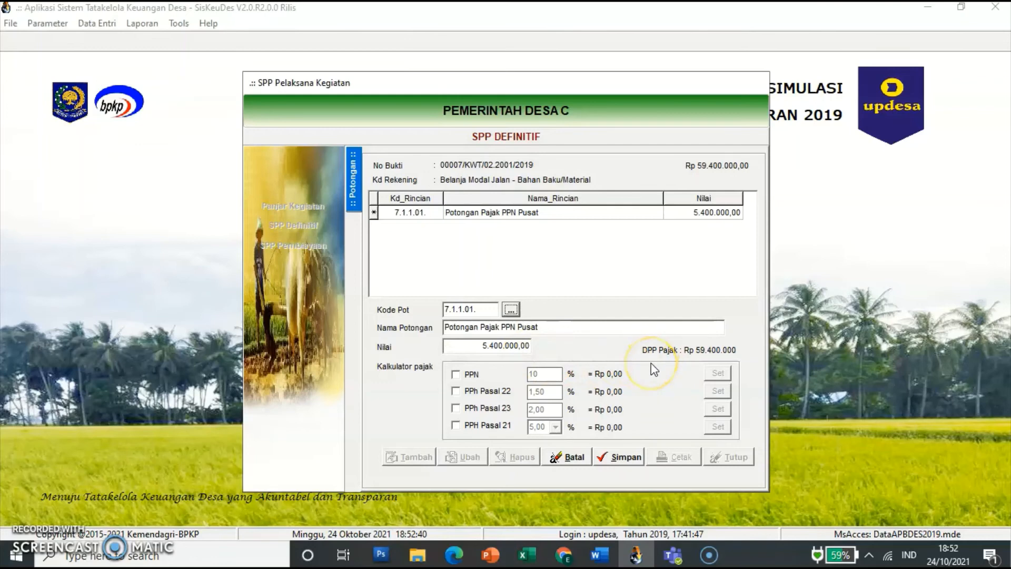
{"action": "left_click", "coordinate": [623, 457]}
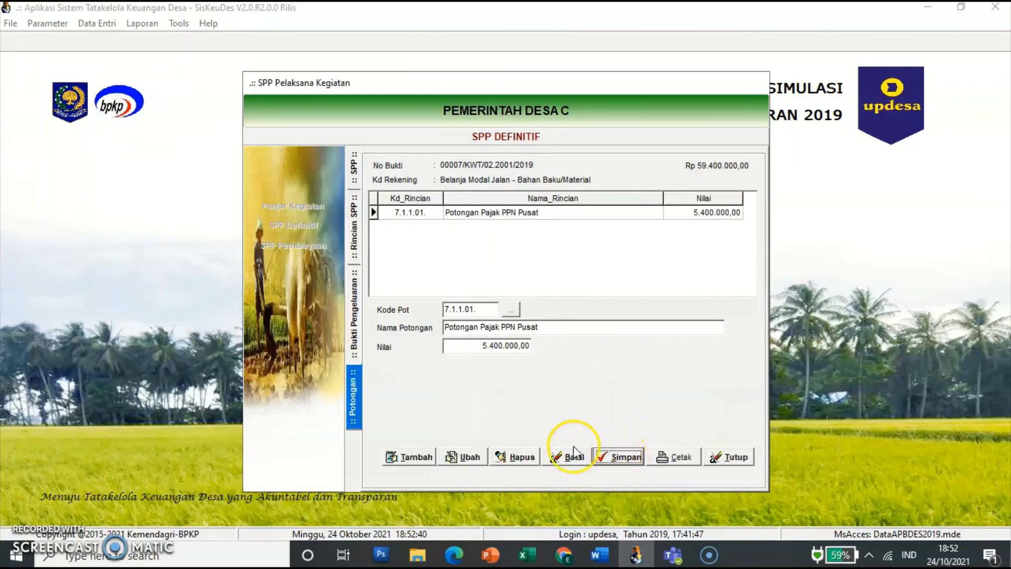
Step: Add and save a PPh Pasal 22 (7.1.1.03) deduction of 810.000
{"action": "left_click", "coordinate": [410, 457]}
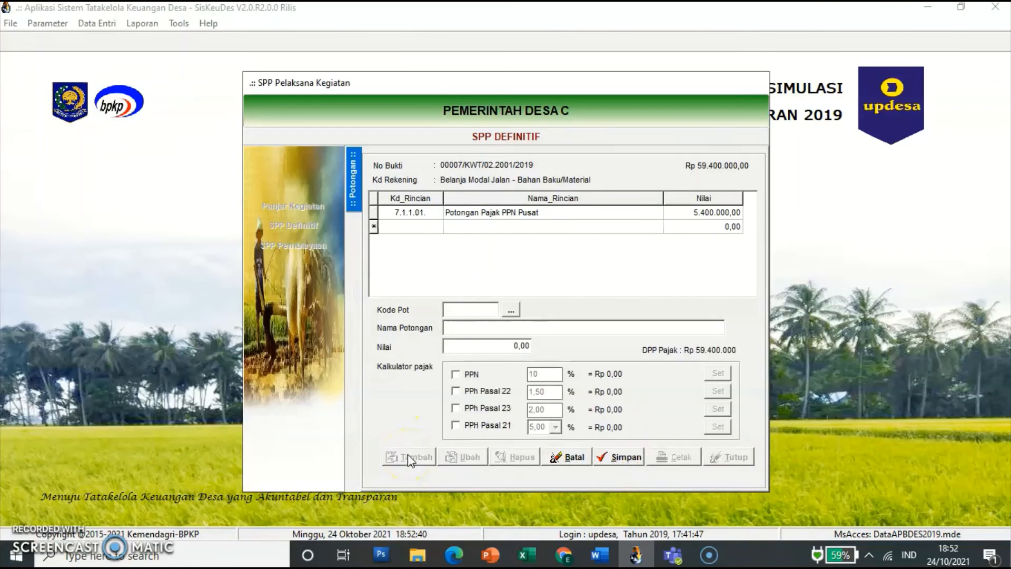
{"action": "left_click", "coordinate": [511, 309]}
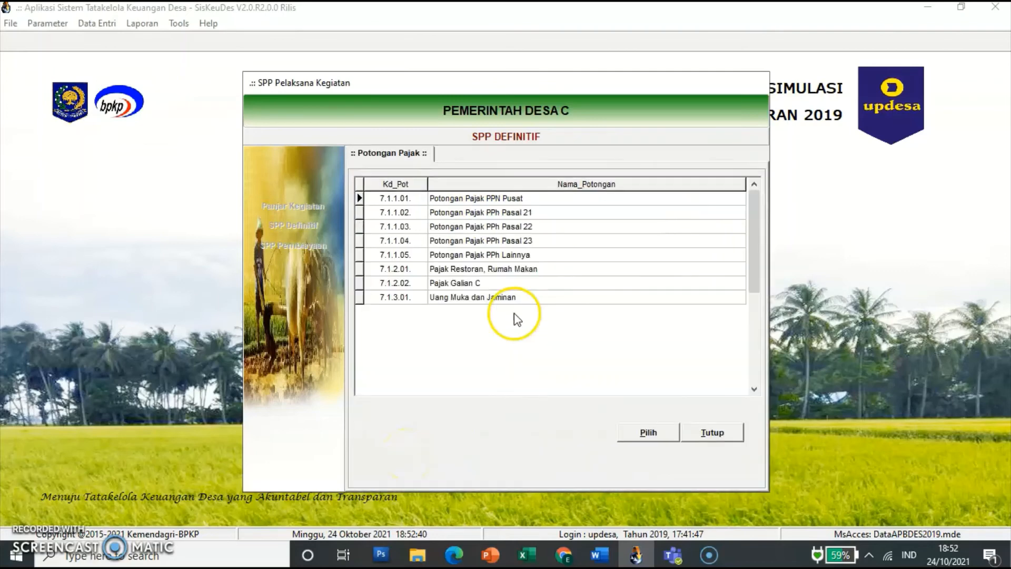
{"action": "left_click", "coordinate": [514, 230]}
{"action": "left_click", "coordinate": [640, 434]}
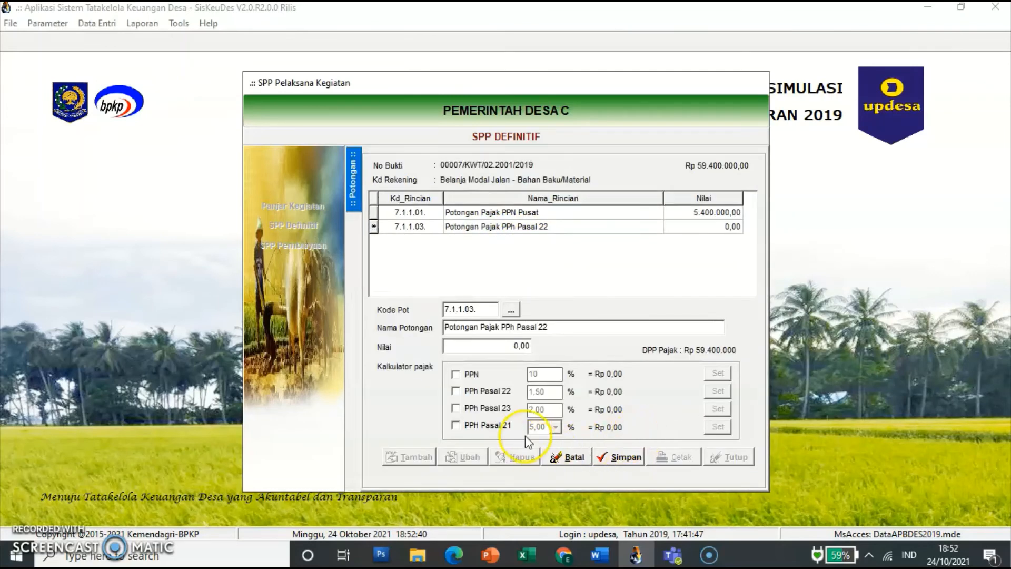
{"action": "left_click", "coordinate": [504, 344]}
{"action": "type", "text": "810000"}
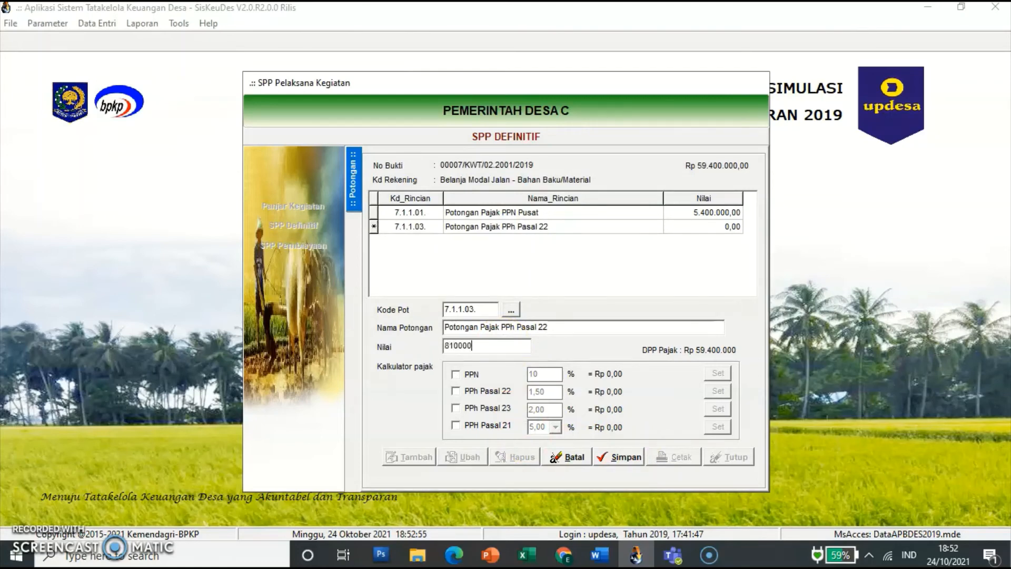
{"action": "key", "text": "Return"}
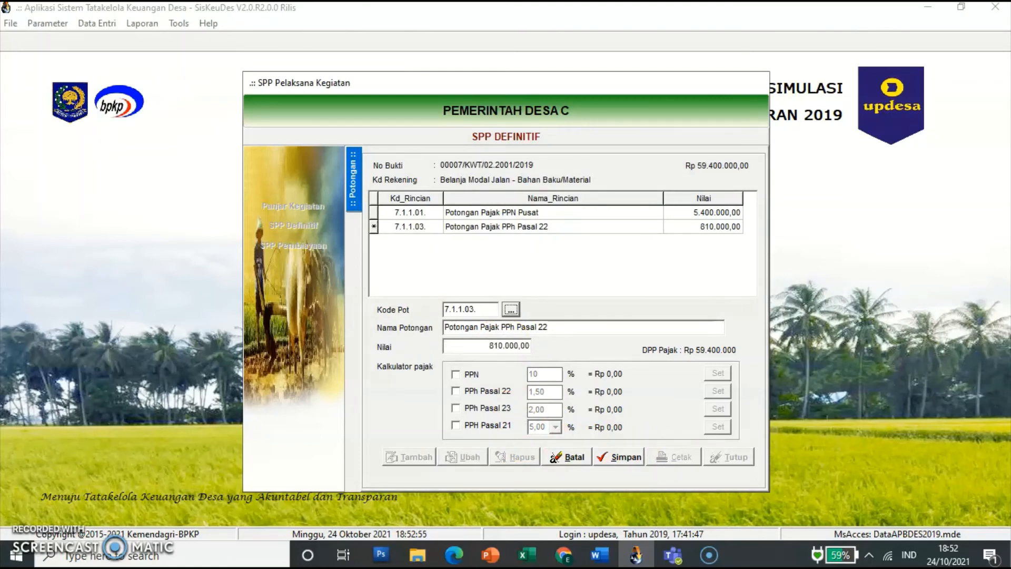
{"action": "left_click", "coordinate": [620, 463]}
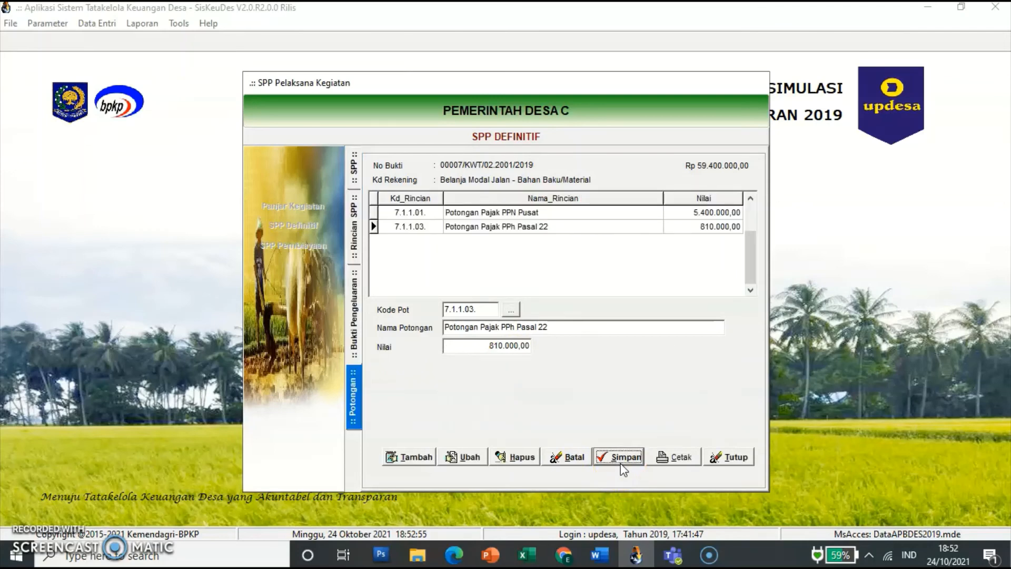
Step: Start receipt 00008 dated 11/05/2019 with description 'Pembelian Semen 50 sak'
{"action": "left_click", "coordinate": [357, 330]}
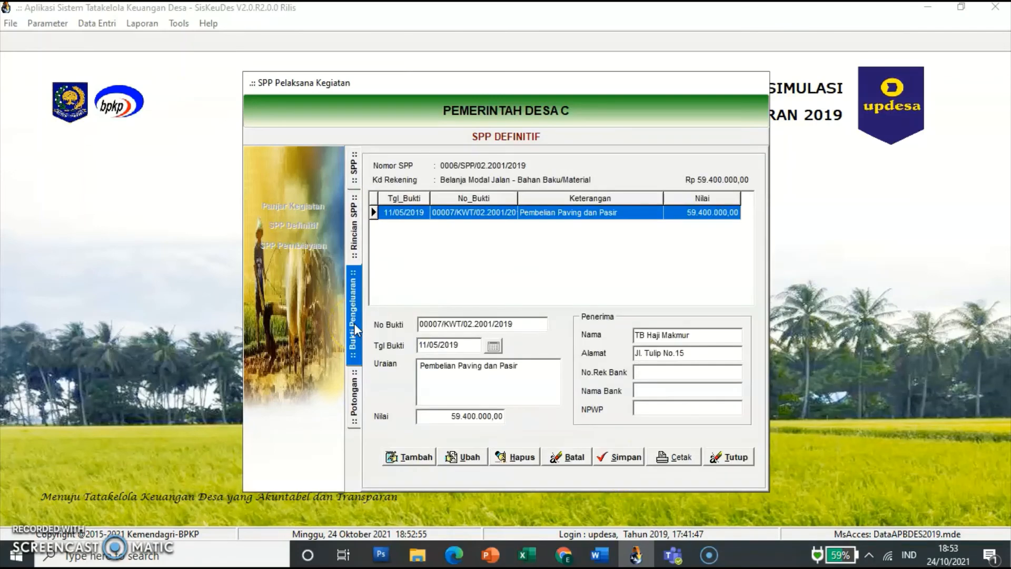
{"action": "left_click", "coordinate": [416, 457]}
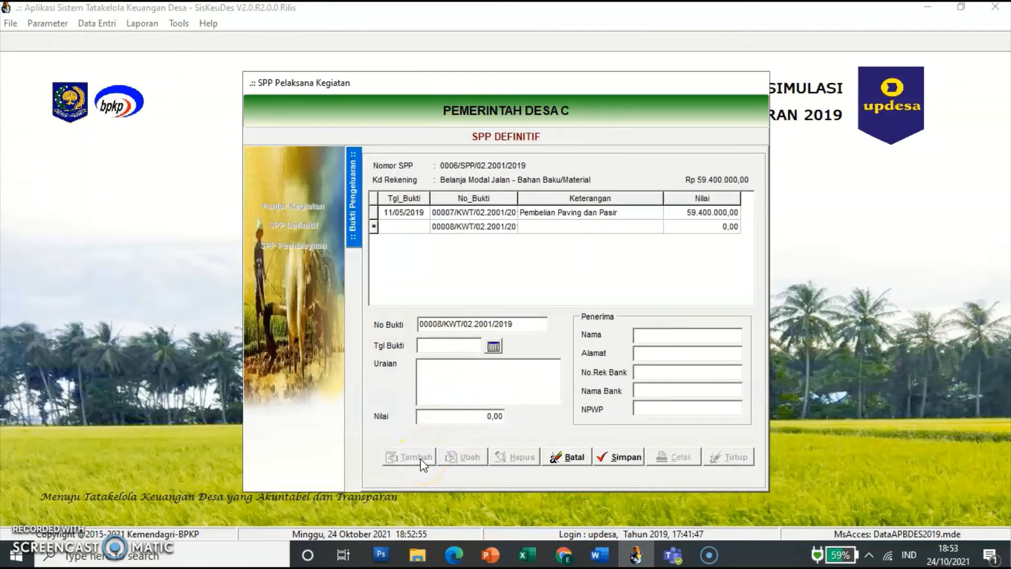
{"action": "left_click", "coordinate": [449, 344]}
{"action": "type", "text": "11/05/2019"}
{"action": "key", "text": "Tab"}
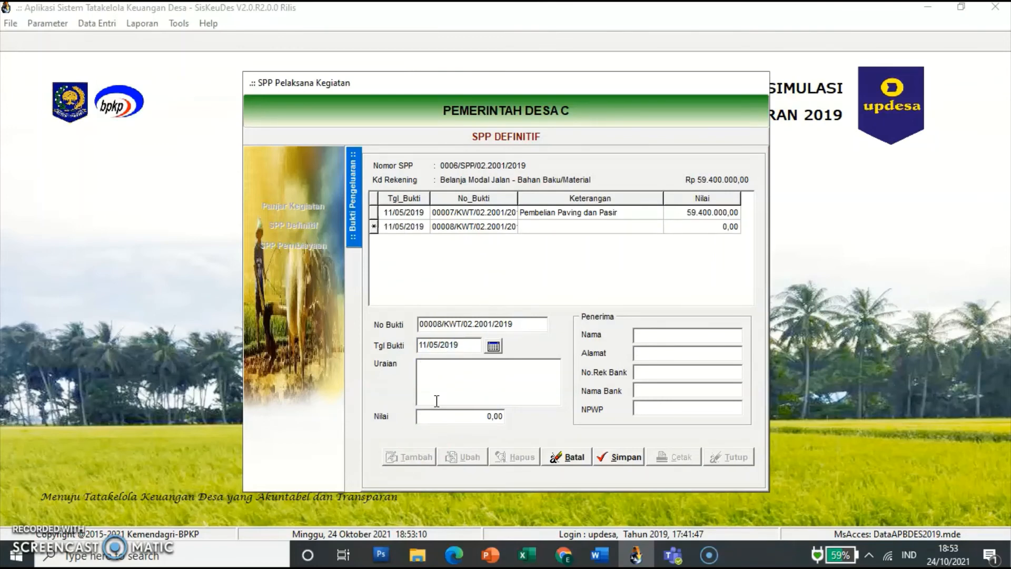
{"action": "type", "text": "Pembelian Semen 50 sak"}
Step: Enter amount 2.915.000 and the recipient's name and address, then save receipt 00008
{"action": "left_click", "coordinate": [463, 417]}
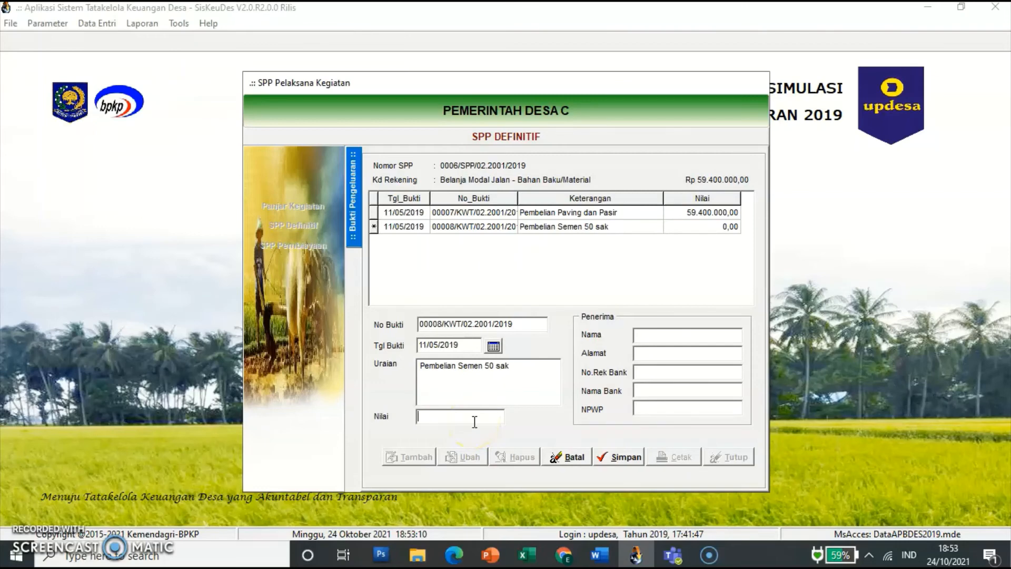
{"action": "type", "text": "2915000"}
{"action": "key", "text": "Tab"}
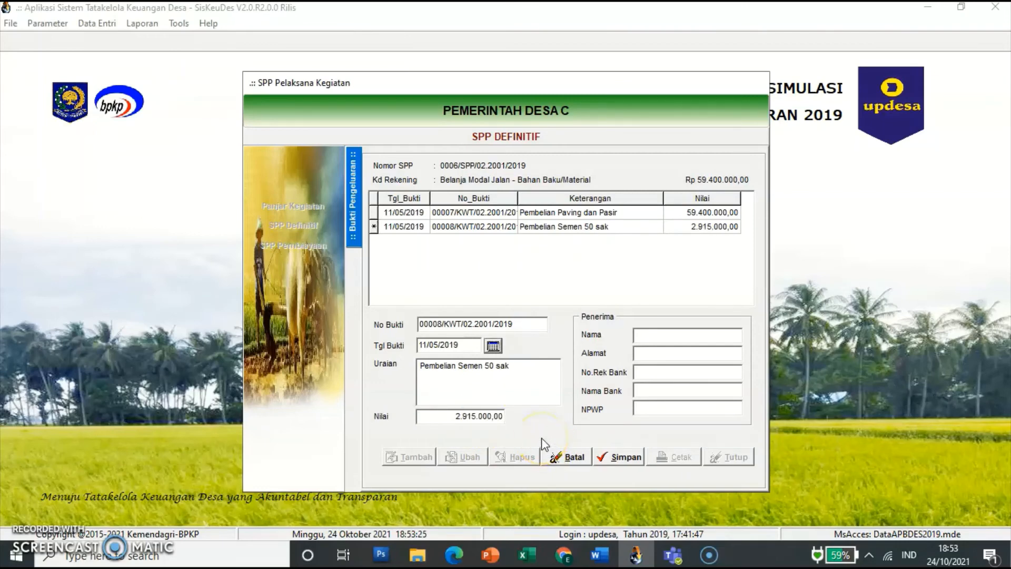
{"action": "left_click", "coordinate": [668, 339]}
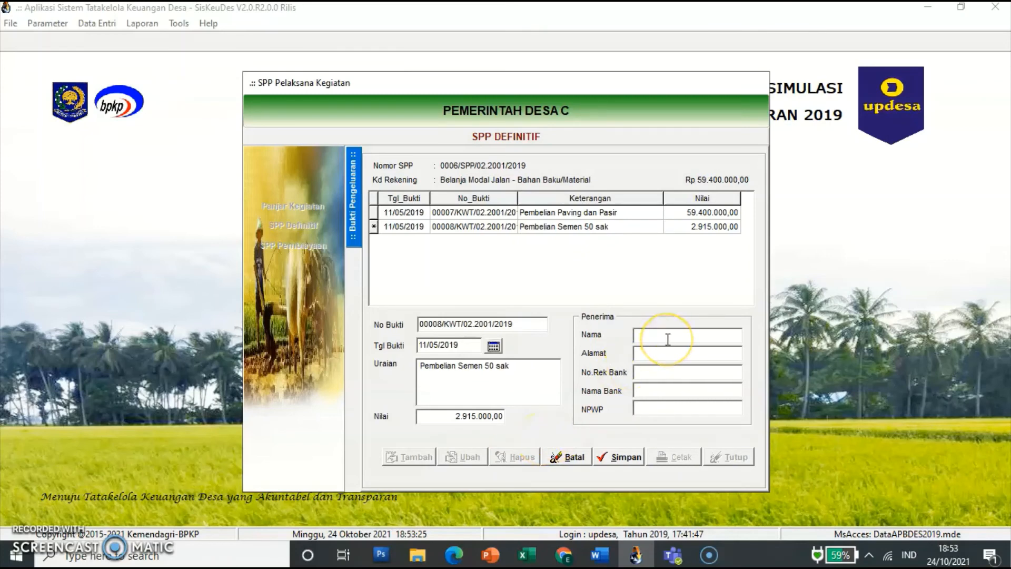
{"action": "type", "text": "TB Andi Jaya"}
{"action": "key", "text": "Tab"}
{"action": "left_click", "coordinate": [667, 354]}
{"action": "left_click", "coordinate": [636, 460]}
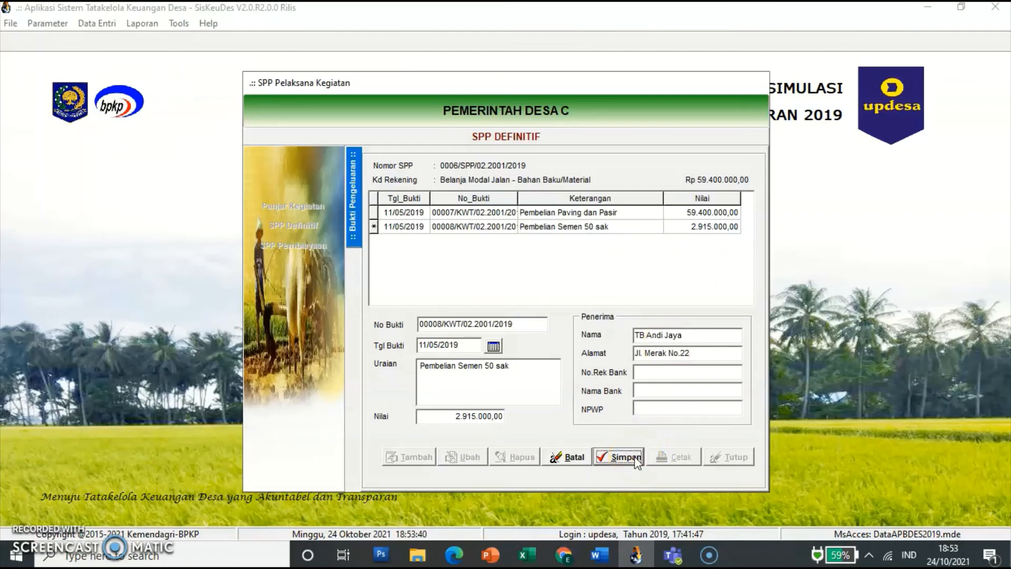
Step: Add a PPN Pusat (7.1.1.01) deduction of 265.000 to receipt 00008
{"action": "left_click", "coordinate": [356, 406]}
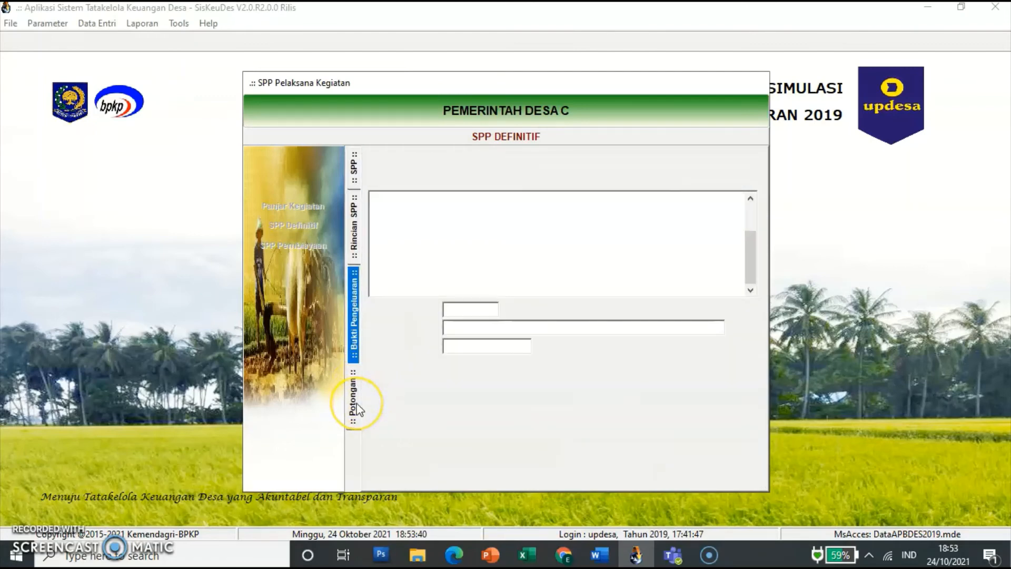
{"action": "left_click", "coordinate": [406, 463]}
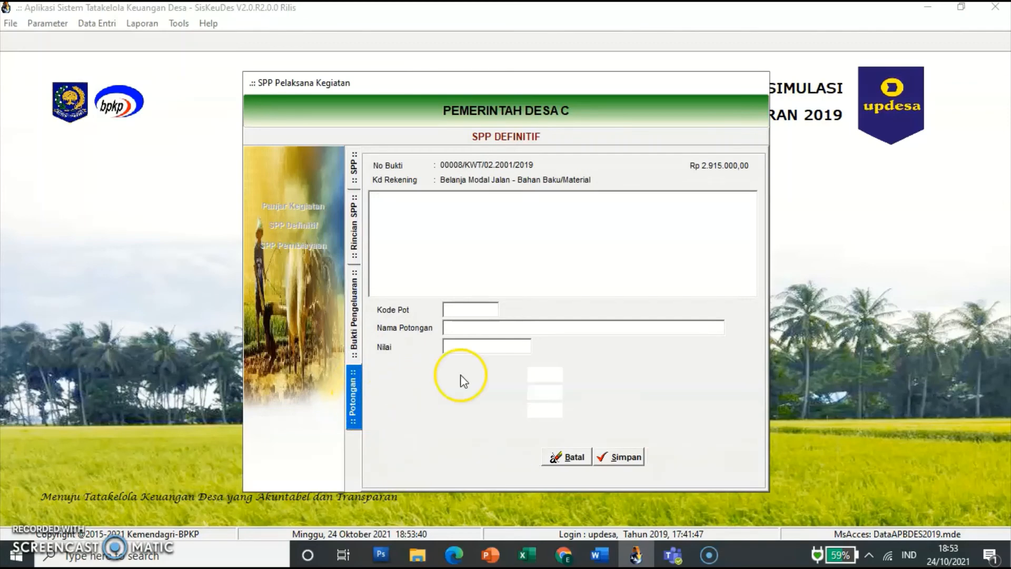
{"action": "left_click", "coordinate": [512, 310]}
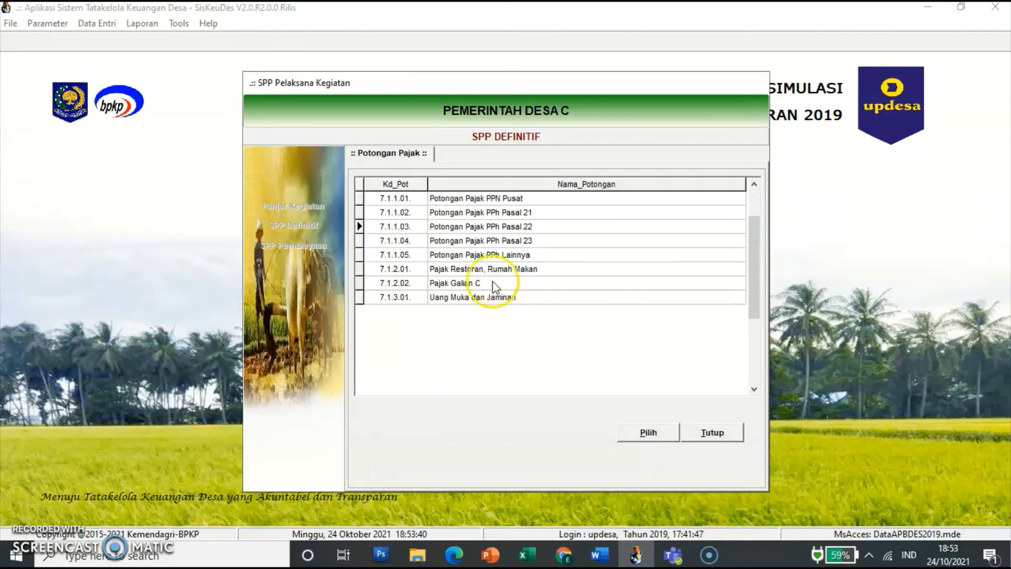
{"action": "double_click", "coordinate": [482, 199]}
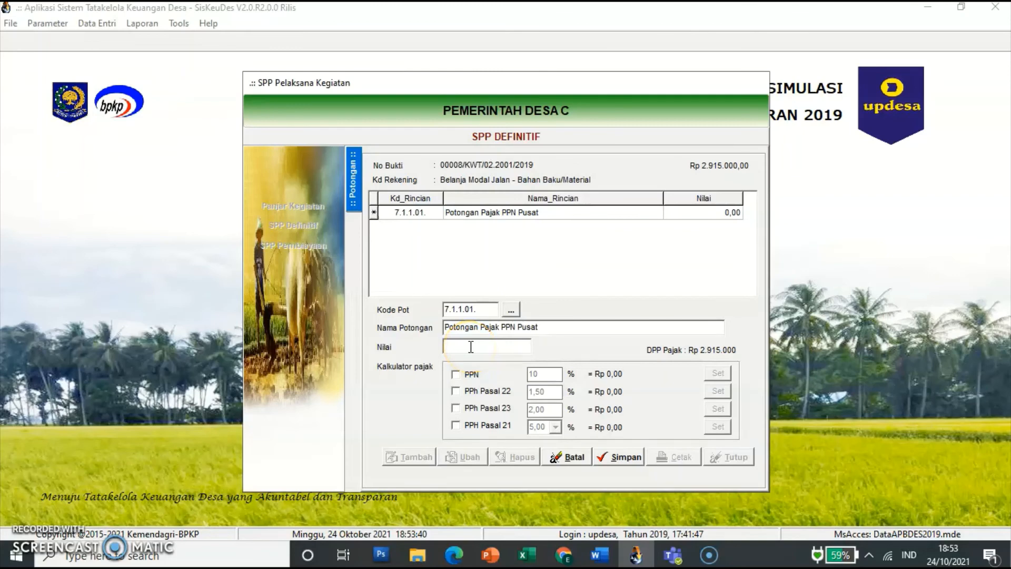
{"action": "type", "text": "265."}
{"action": "type", "text": "000"}
{"action": "key", "text": "Tab"}
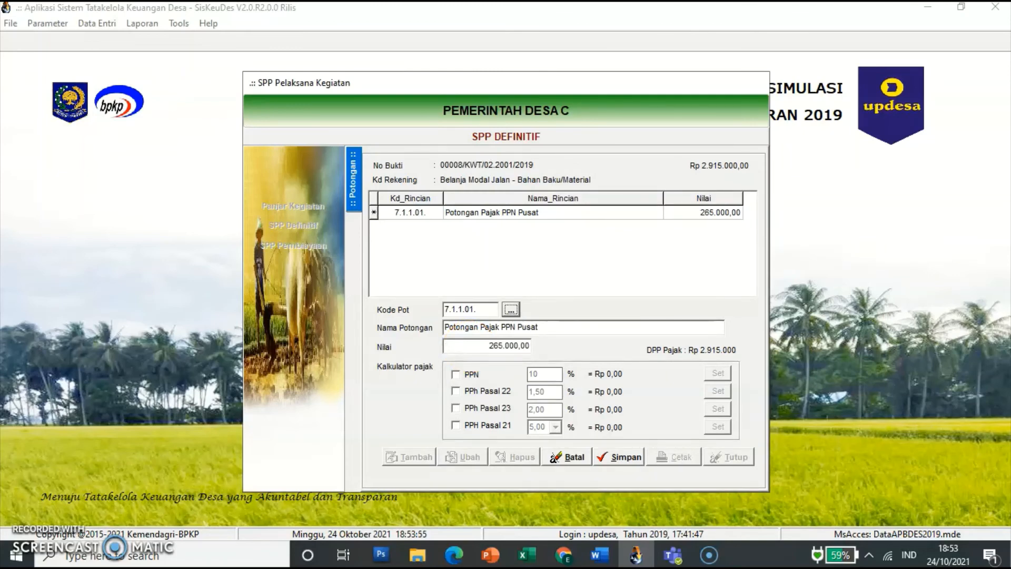
{"action": "left_click", "coordinate": [628, 457]}
Step: Add a PPh Pasal 22 (7.1.1.03) deduction of 39.750, then return to Bukti Pengeluaran
{"action": "left_click", "coordinate": [413, 458]}
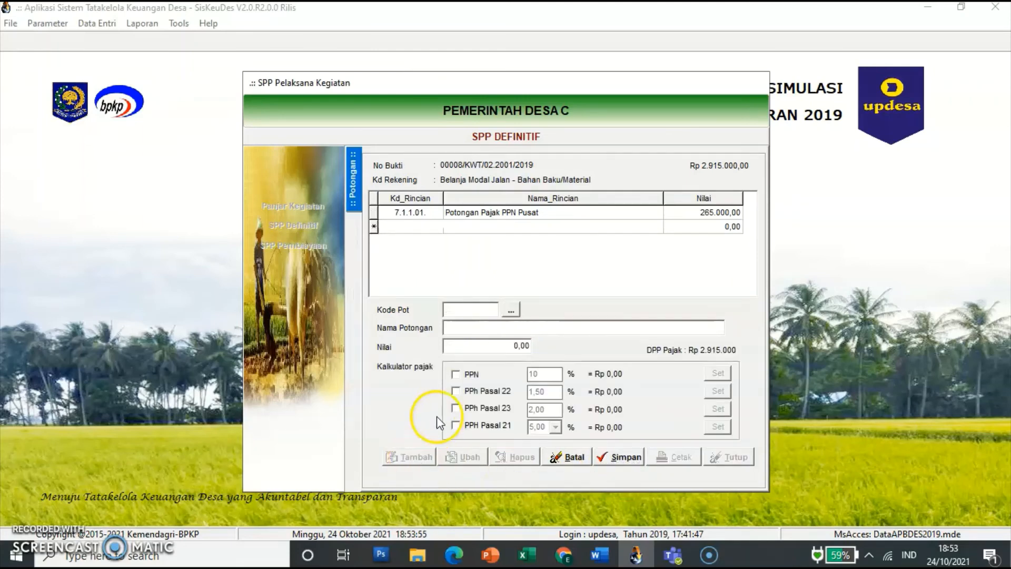
{"action": "left_click", "coordinate": [511, 312]}
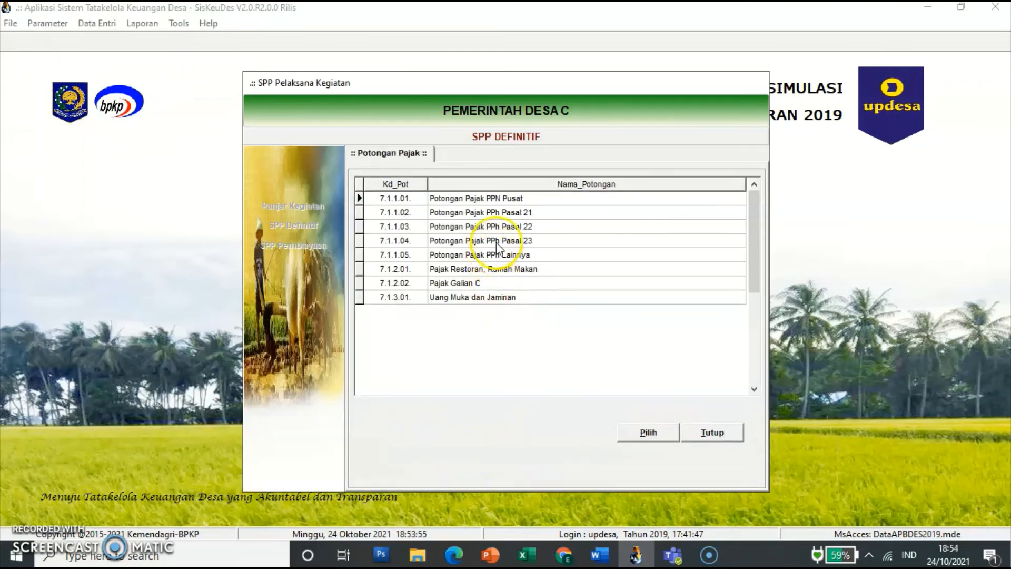
{"action": "left_click", "coordinate": [503, 227]}
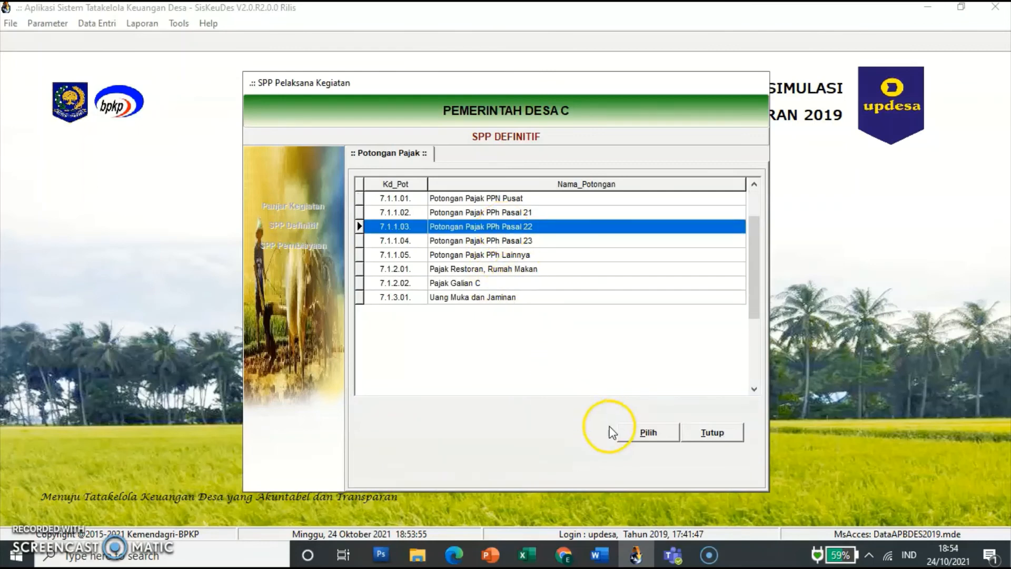
{"action": "left_click", "coordinate": [638, 431]}
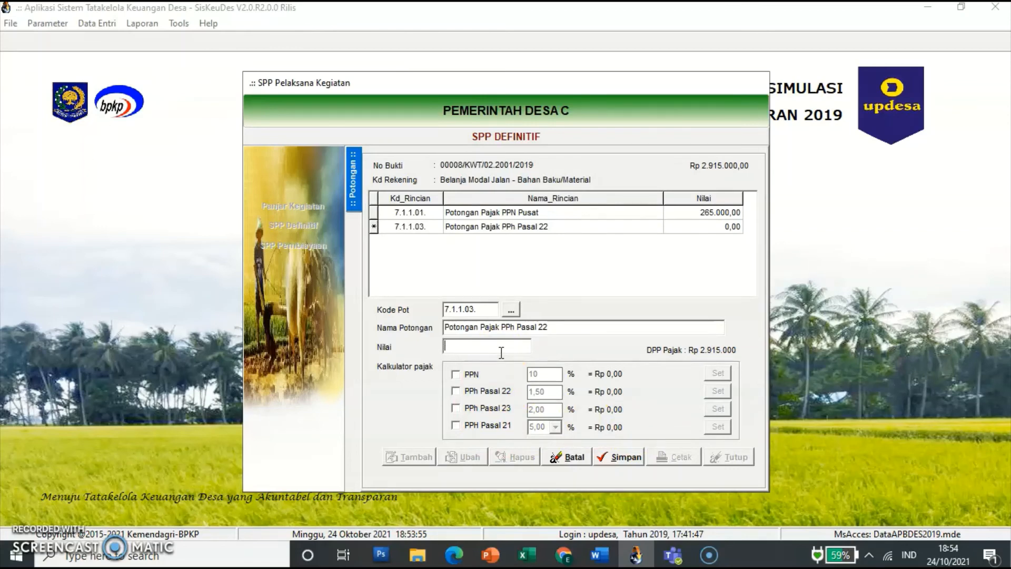
{"action": "type", "text": "39.750"}
{"action": "key", "text": "Tab"}
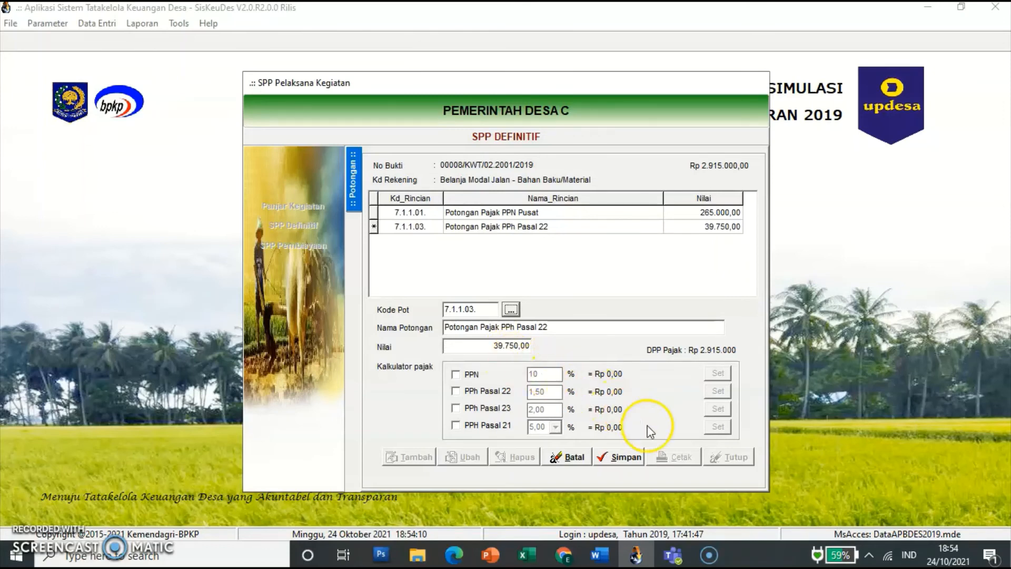
{"action": "left_click", "coordinate": [625, 457]}
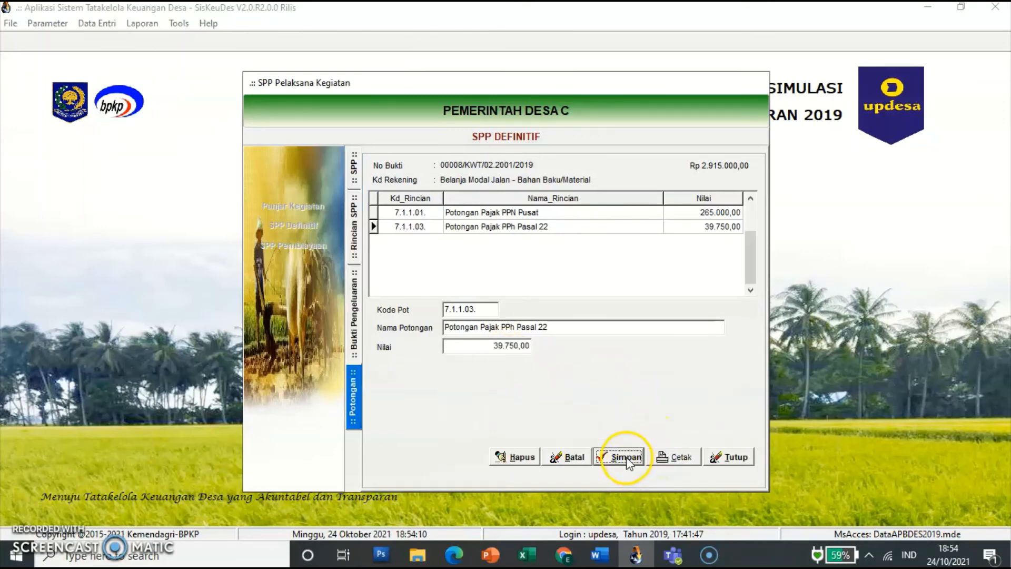
{"action": "left_click", "coordinate": [354, 335]}
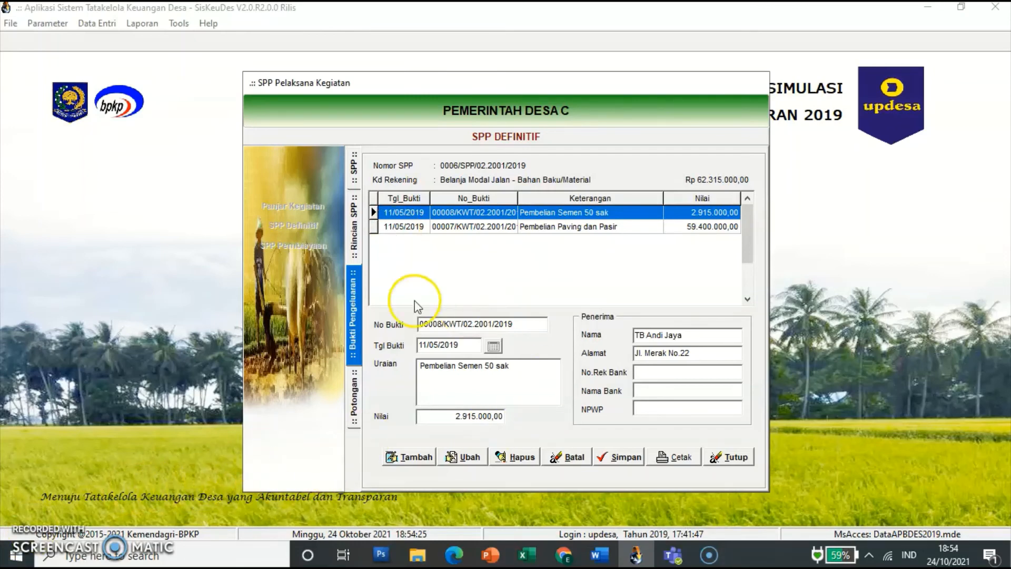
{"action": "left_click", "coordinate": [352, 304]}
{"action": "left_click", "coordinate": [354, 231]}
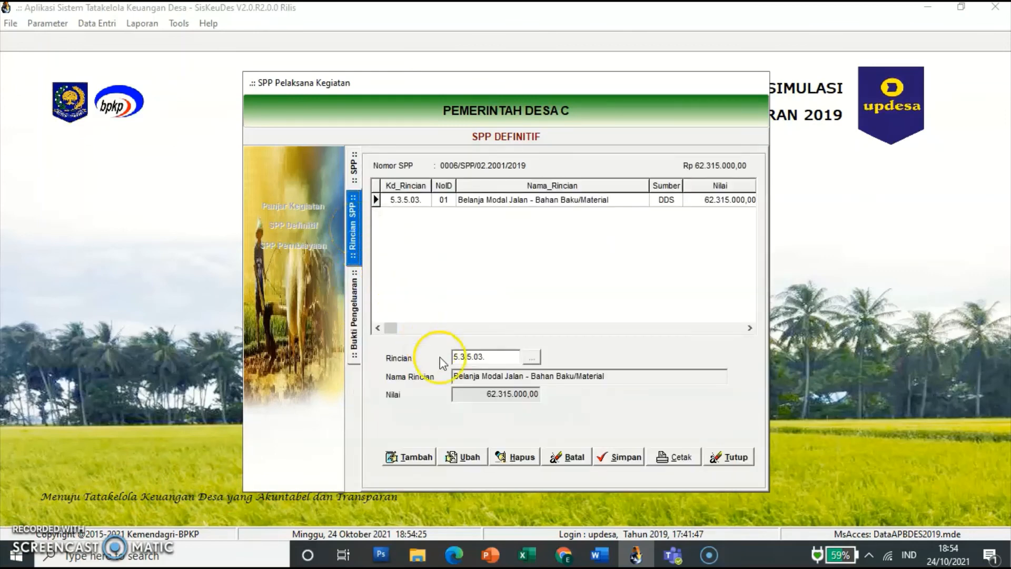
{"action": "left_click", "coordinate": [416, 458]}
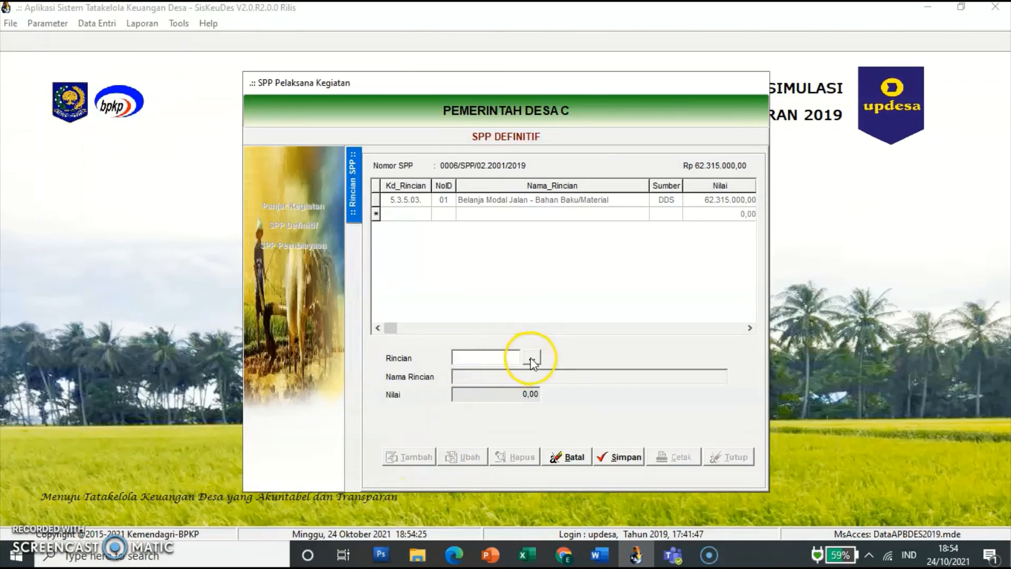
{"action": "left_click", "coordinate": [531, 357]}
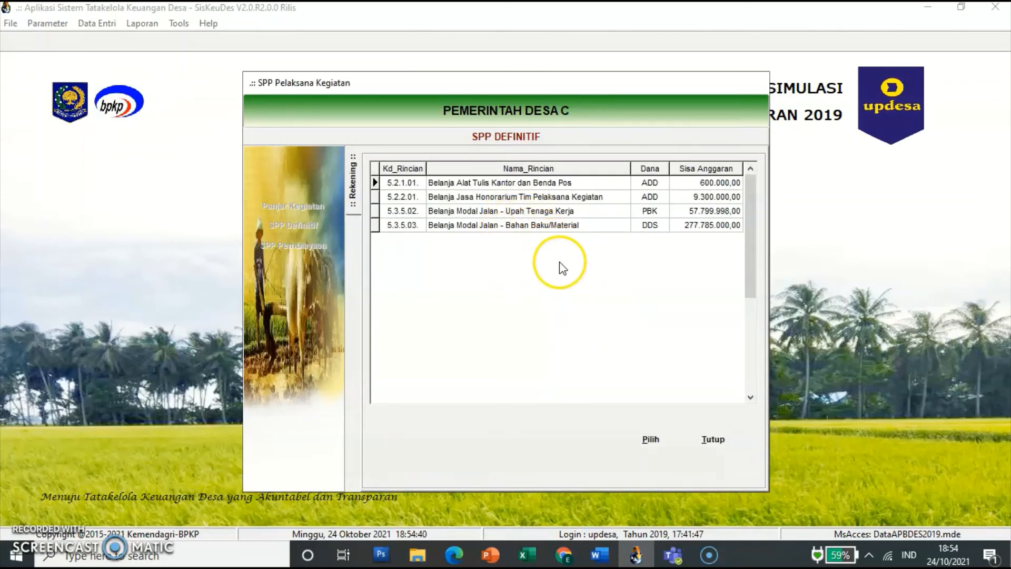
{"action": "left_click", "coordinate": [551, 225]}
{"action": "left_click", "coordinate": [706, 442]}
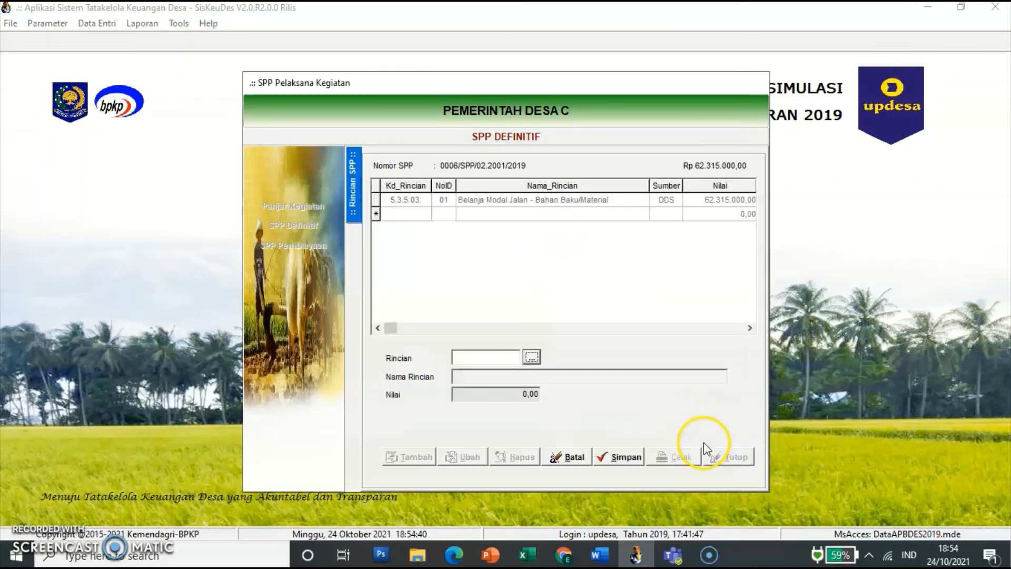
{"action": "left_click", "coordinate": [579, 456]}
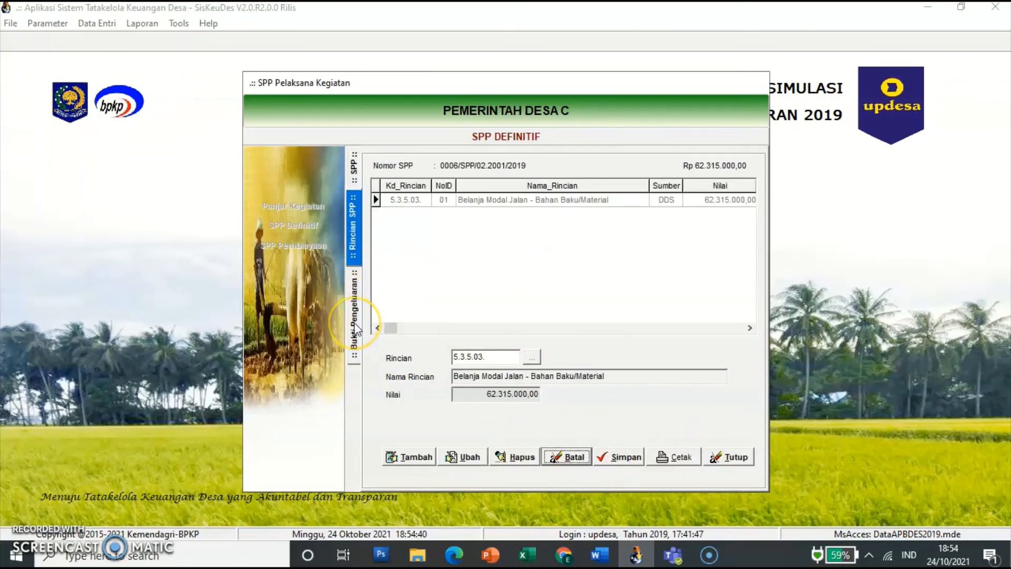
{"action": "left_click", "coordinate": [356, 321]}
{"action": "left_click", "coordinate": [354, 227]}
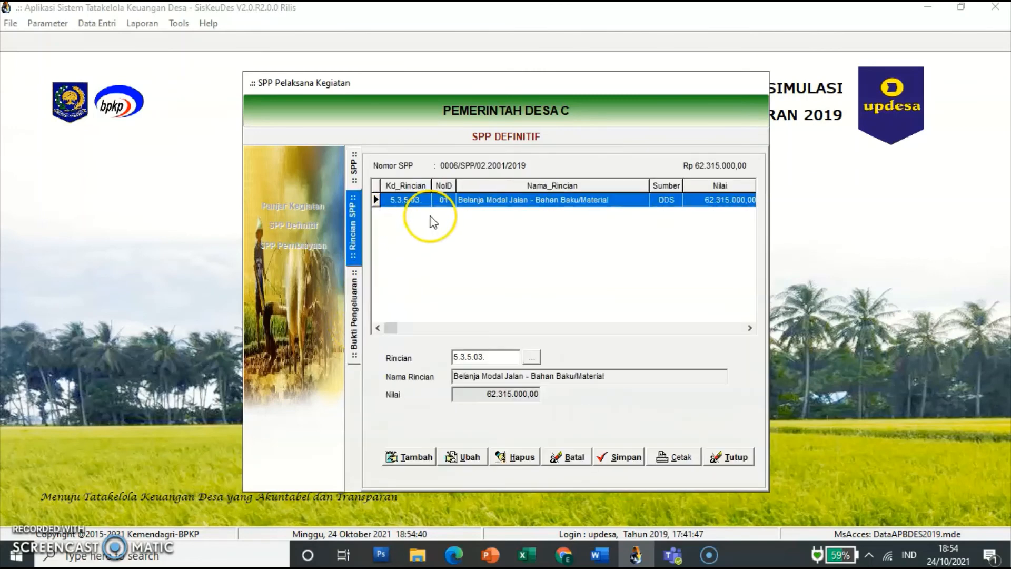
{"action": "double_click", "coordinate": [475, 207]}
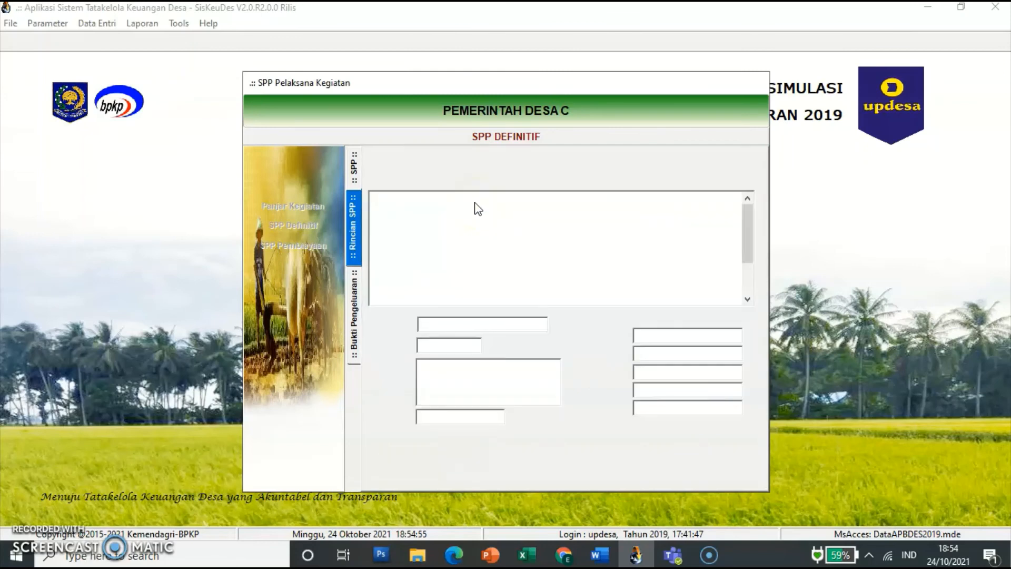
Step: Add and save receipt 00009 dated 12/05/2019, Sewa Mesin Gilas, 1.485.000, paid to CV Karya Teknik with its address
{"action": "left_click", "coordinate": [353, 352]}
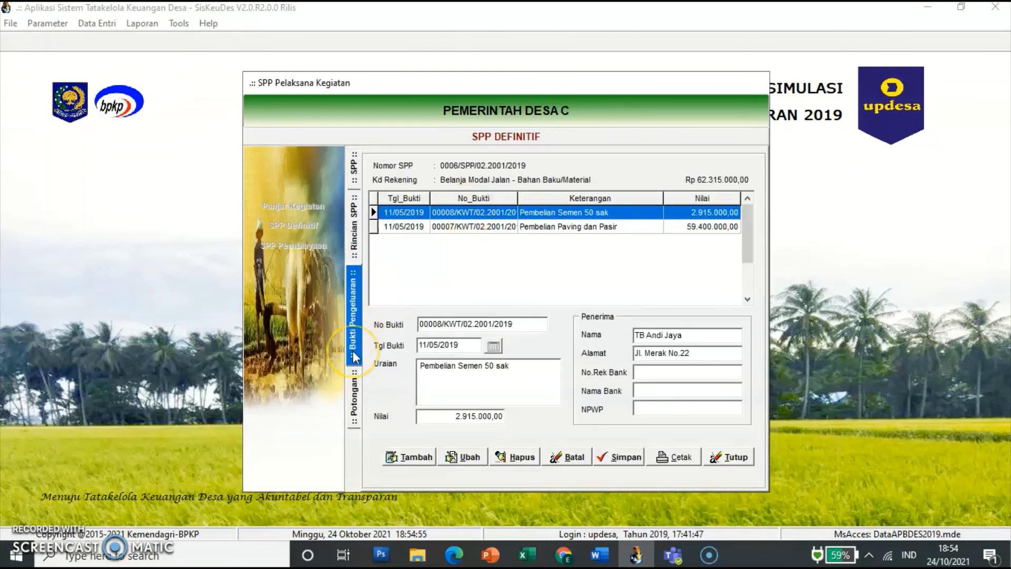
{"action": "left_click", "coordinate": [405, 456]}
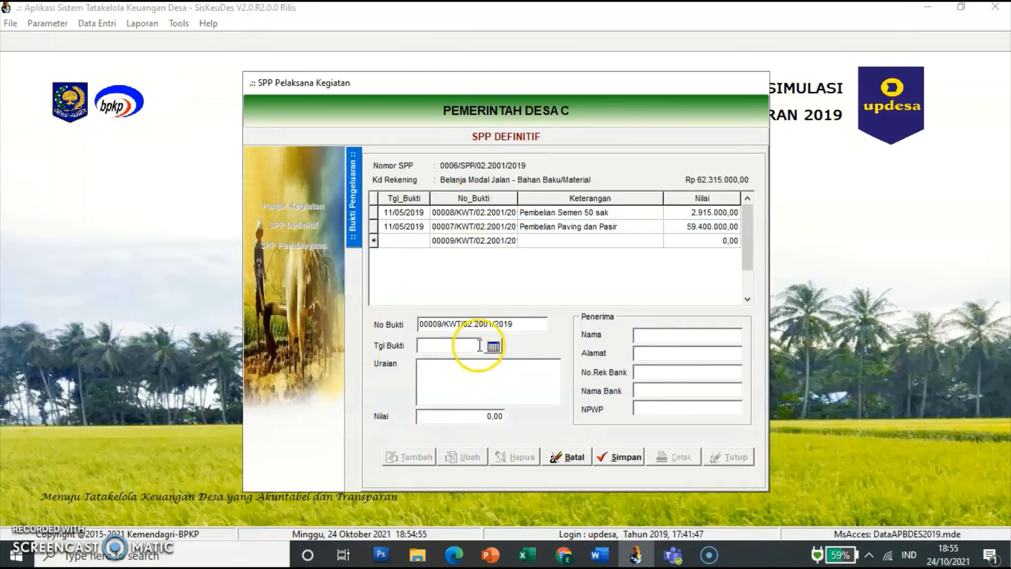
{"action": "left_click", "coordinate": [440, 350]}
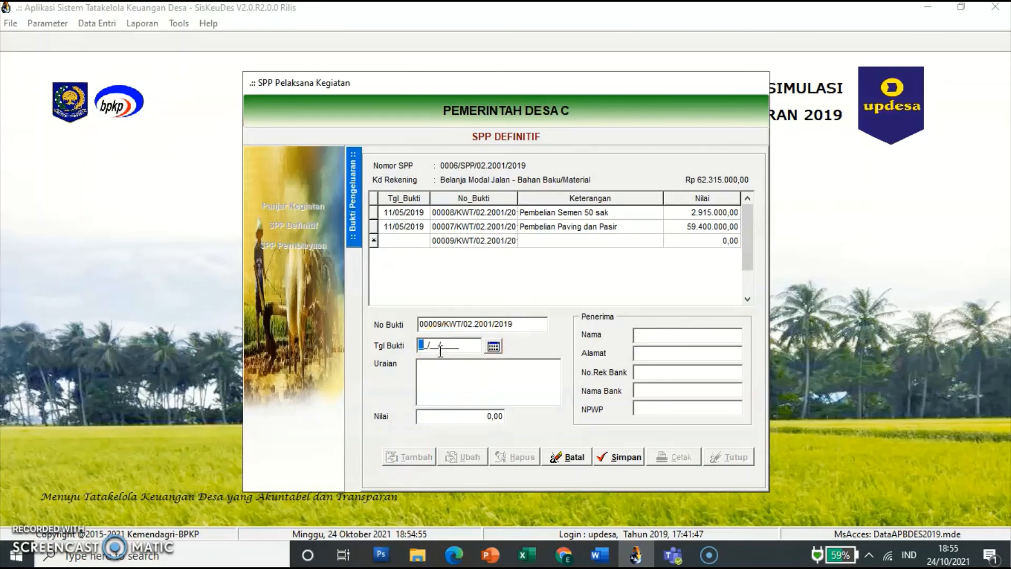
{"action": "type", "text": "12052019"}
{"action": "left_click", "coordinate": [444, 396]}
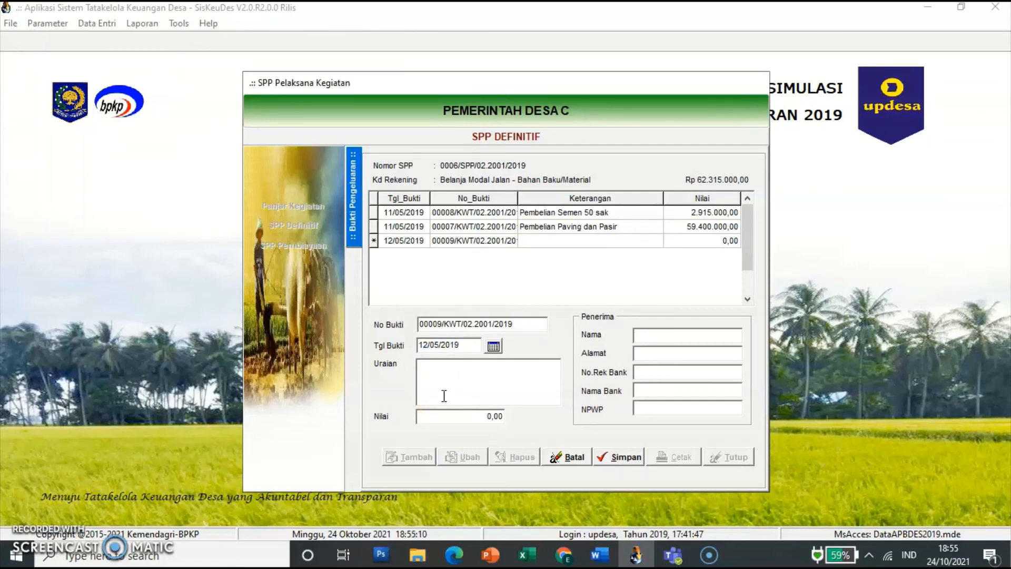
{"action": "type", "text": "Sewa Mesin Gilas"}
{"action": "left_click", "coordinate": [452, 412]}
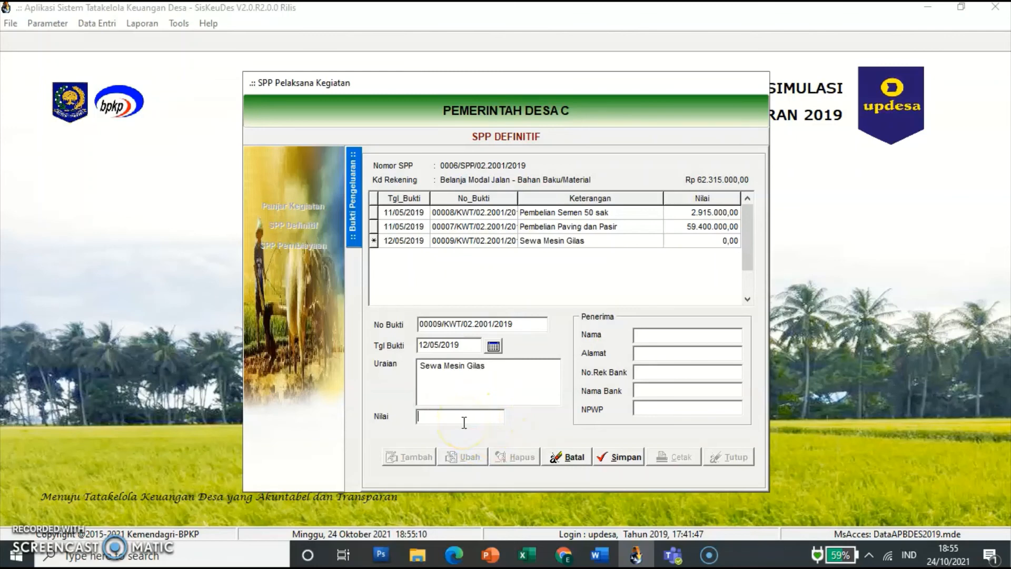
{"action": "type", "text": "1485000"}
{"action": "key", "text": "Tab"}
{"action": "left_click", "coordinate": [649, 337]}
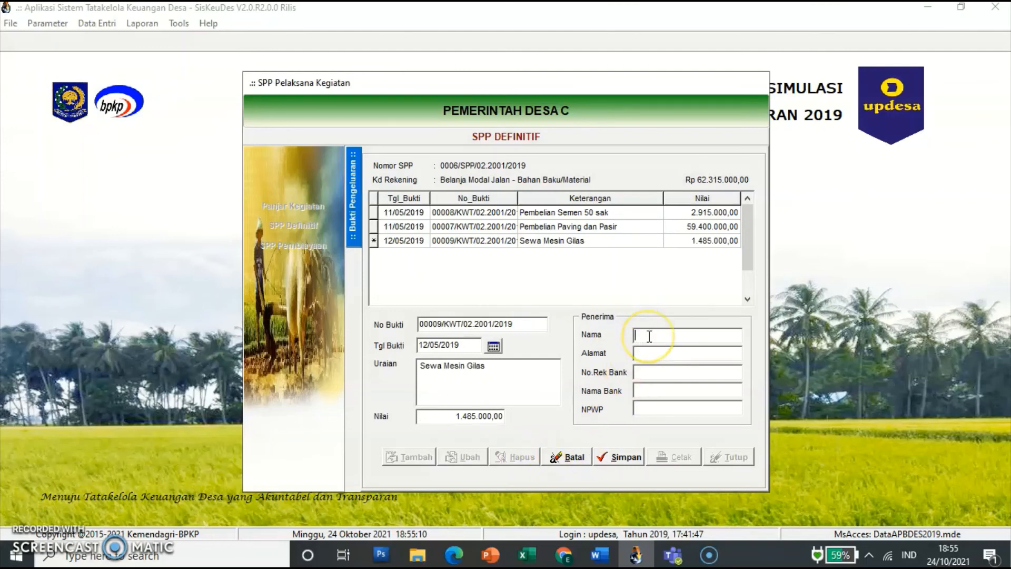
{"action": "type", "text": "CV Ka"}
{"action": "type", "text": "rya"}
{"action": "type", "text": " Teknik"}
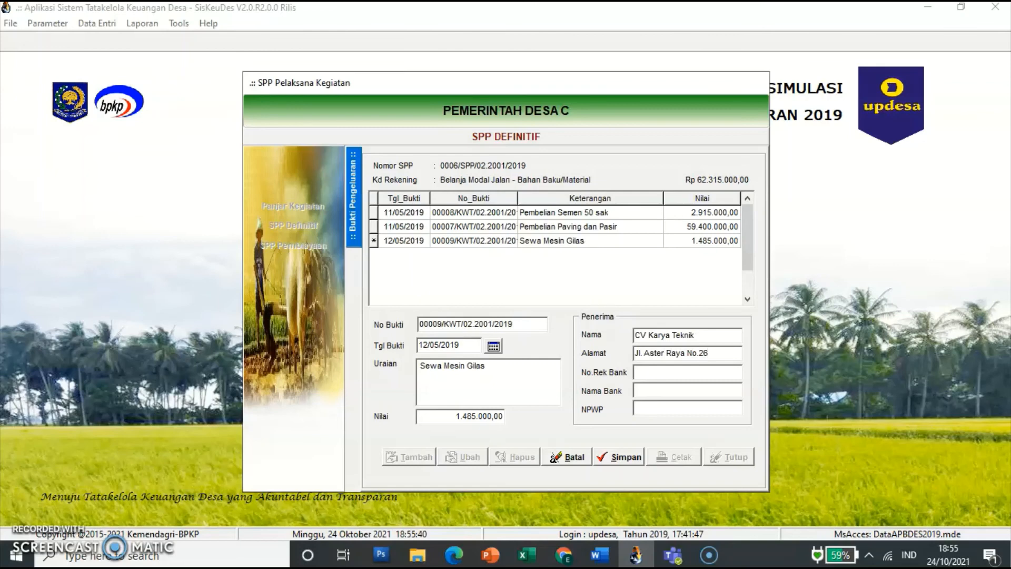
{"action": "left_click", "coordinate": [621, 457]}
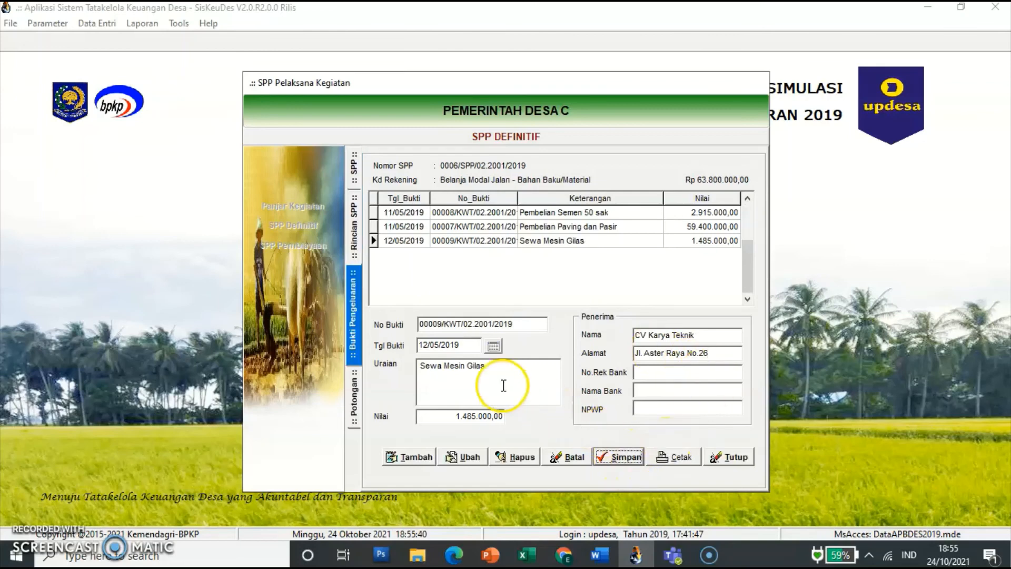
Step: Add a PPN Pusat (7.1.1.01) deduction of 135.000 to receipt 00009 and save it
{"action": "left_click", "coordinate": [353, 396]}
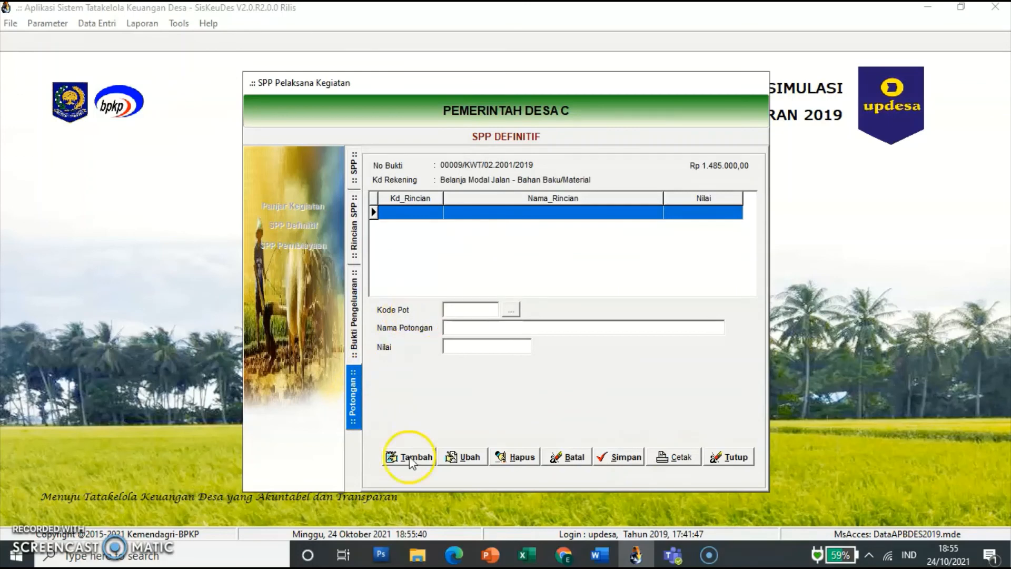
{"action": "left_click", "coordinate": [411, 463]}
{"action": "left_click", "coordinate": [507, 309]}
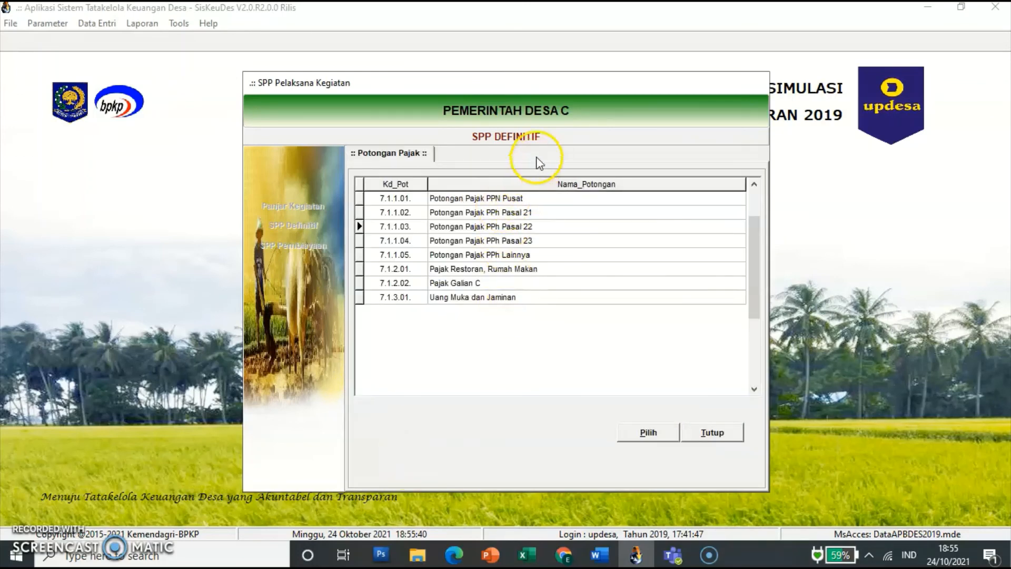
{"action": "left_click", "coordinate": [527, 198]}
{"action": "left_click", "coordinate": [664, 436]}
{"action": "left_click", "coordinate": [521, 345]}
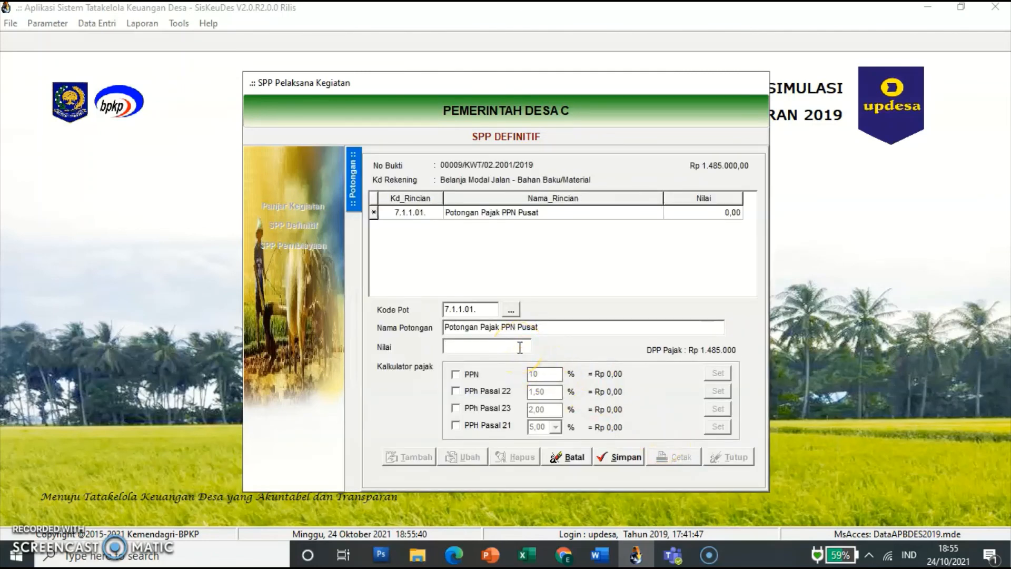
{"action": "type", "text": "135000"}
{"action": "key", "text": "Tab"}
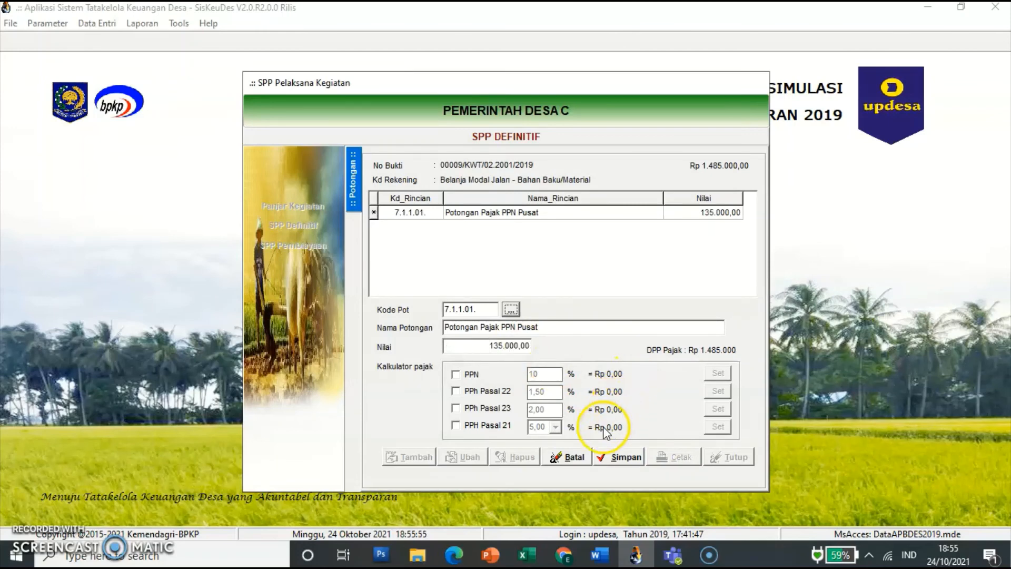
{"action": "left_click", "coordinate": [617, 462]}
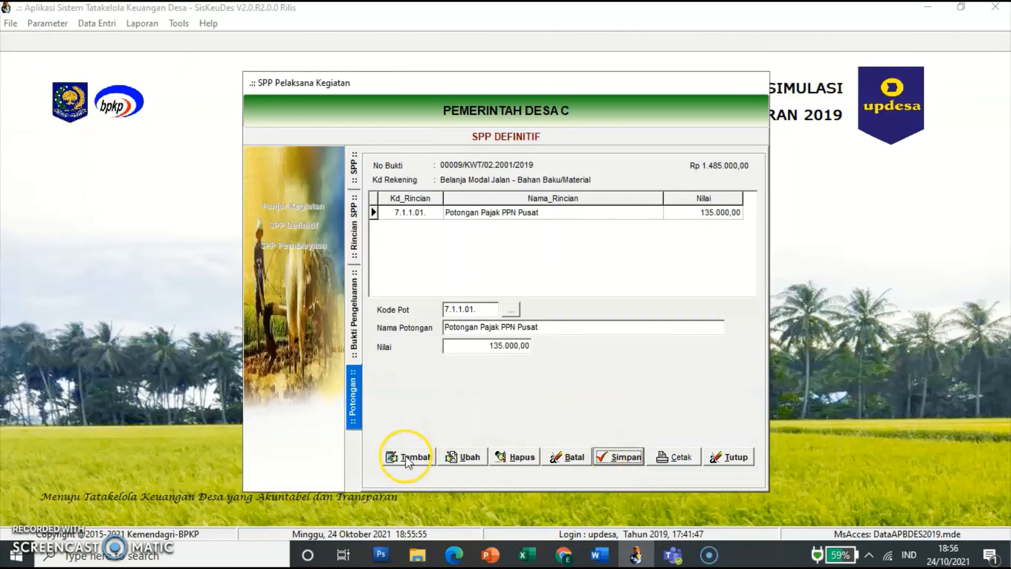
Step: Add a PPh Pasal 23 (7.1.1.04) deduction of 27.000, save it, and return to the receipt list
{"action": "left_click", "coordinate": [405, 456]}
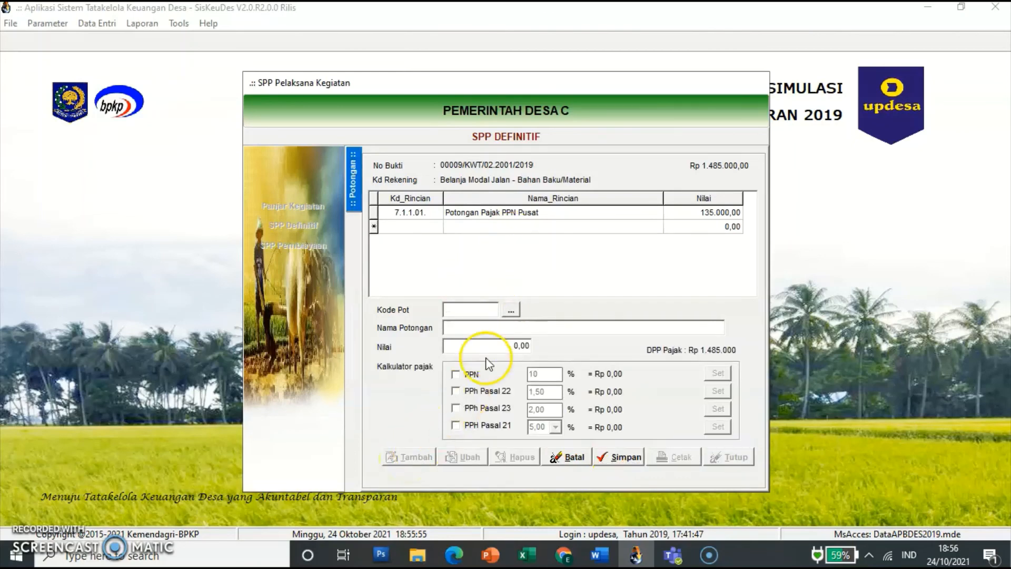
{"action": "left_click", "coordinate": [505, 313]}
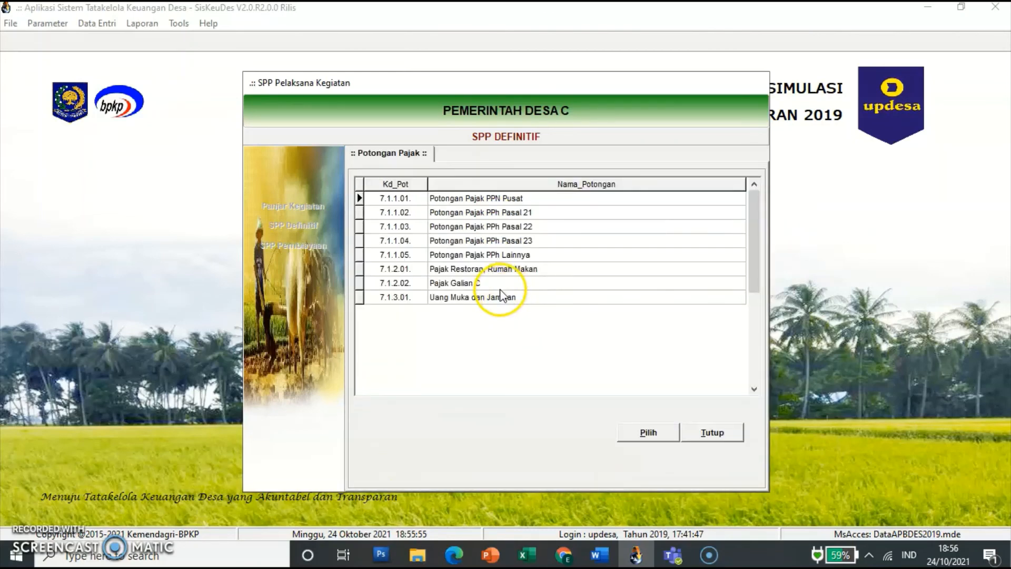
{"action": "left_click", "coordinate": [513, 242]}
{"action": "left_click", "coordinate": [635, 435]}
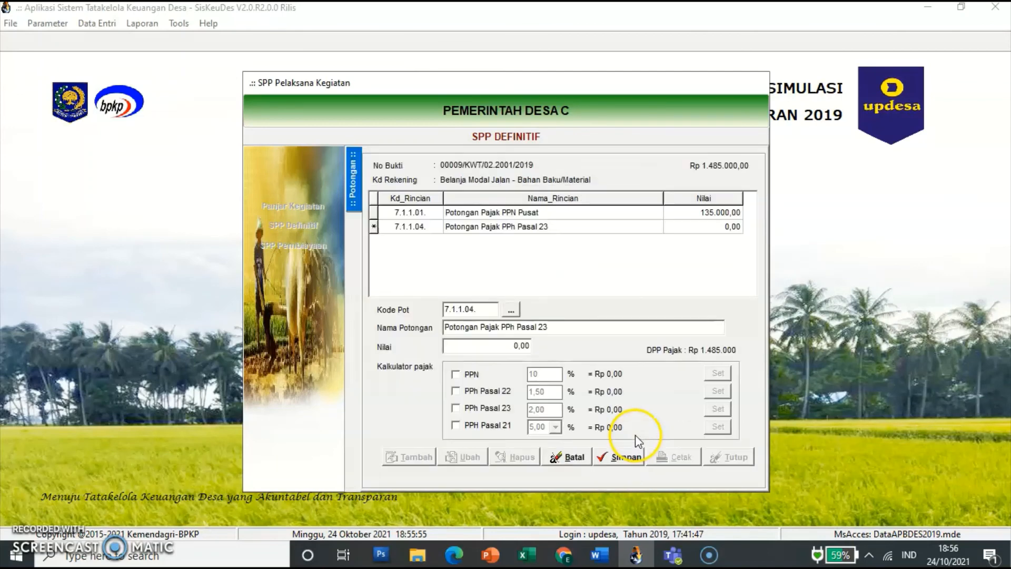
{"action": "left_click", "coordinate": [478, 346]}
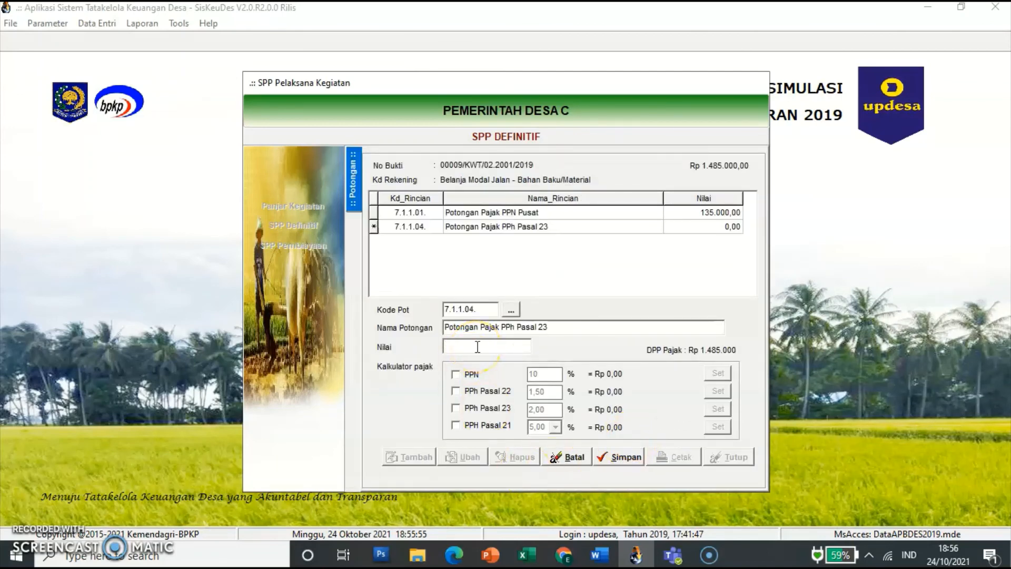
{"action": "type", "text": "27000"}
{"action": "key", "text": "Tab"}
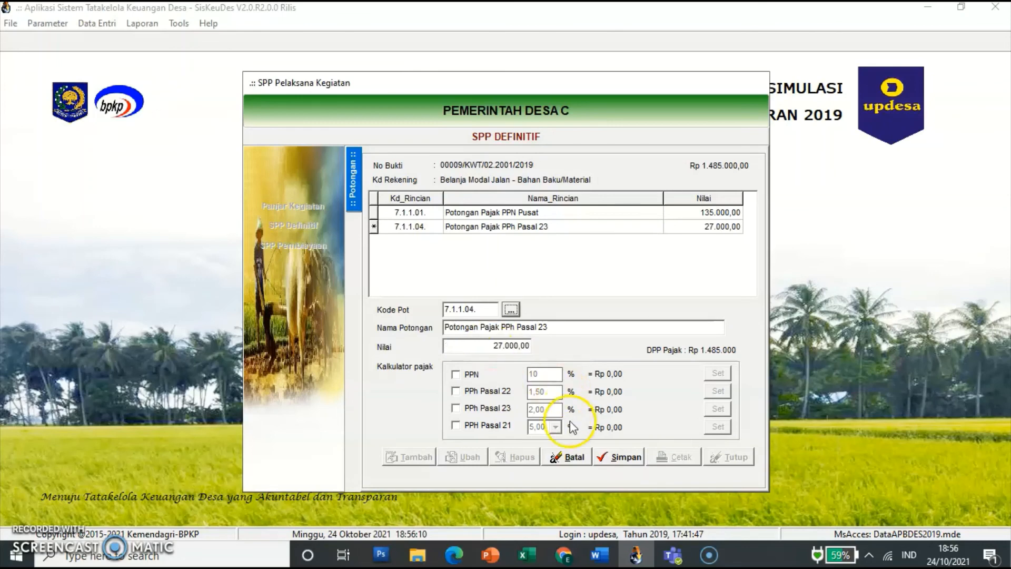
{"action": "left_click", "coordinate": [615, 463]}
{"action": "left_click", "coordinate": [621, 467]}
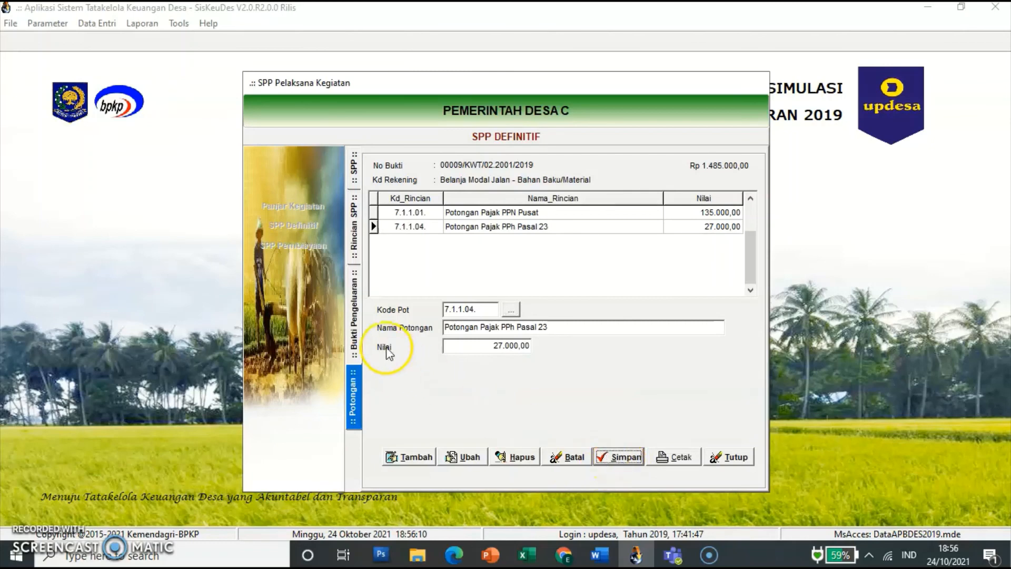
{"action": "left_click", "coordinate": [355, 319]}
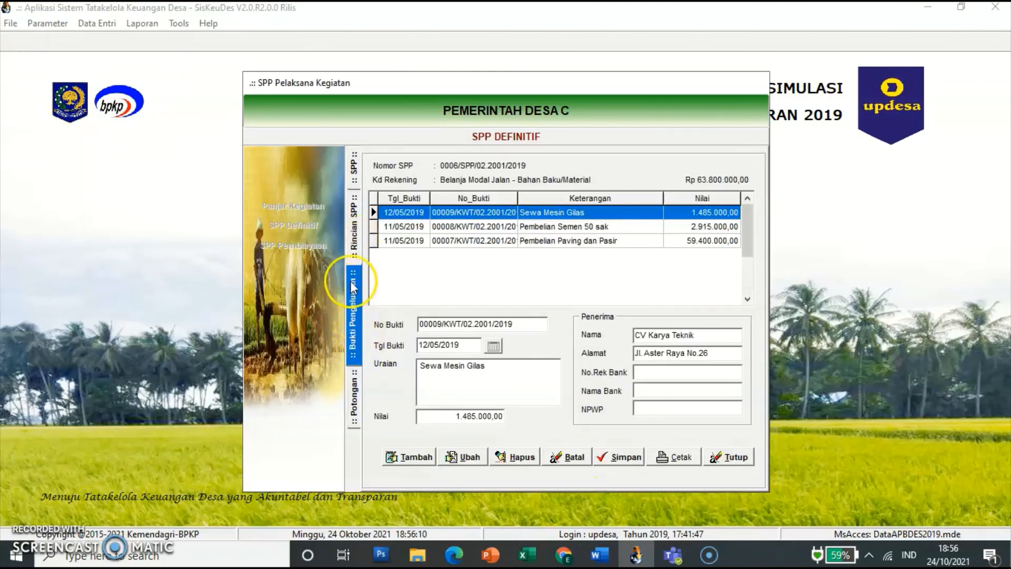
Step: Review the SPP's Rincian SPP budget lines and close the SPP Definitif form
{"action": "left_click", "coordinate": [361, 232]}
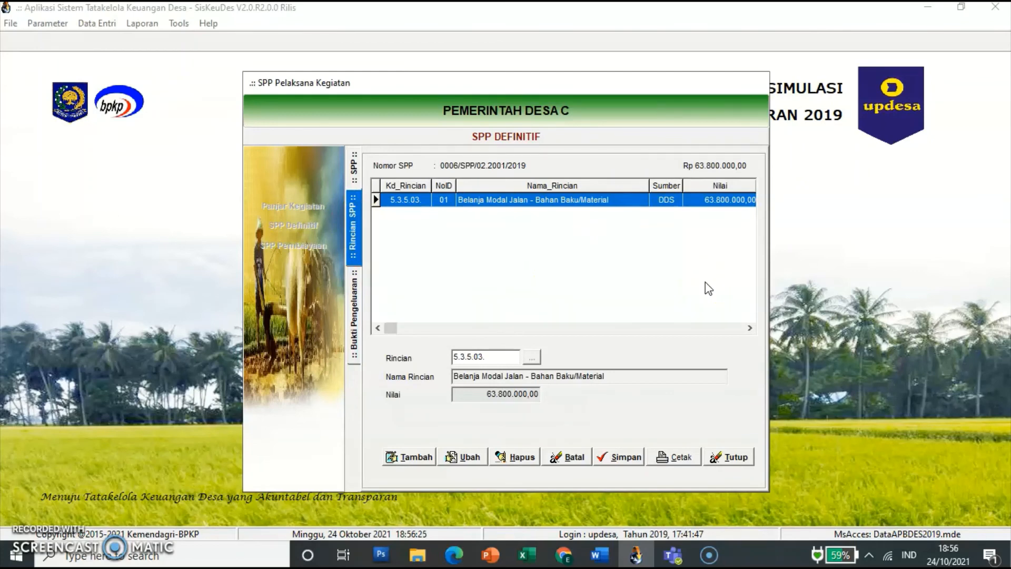
{"action": "left_click", "coordinate": [731, 457]}
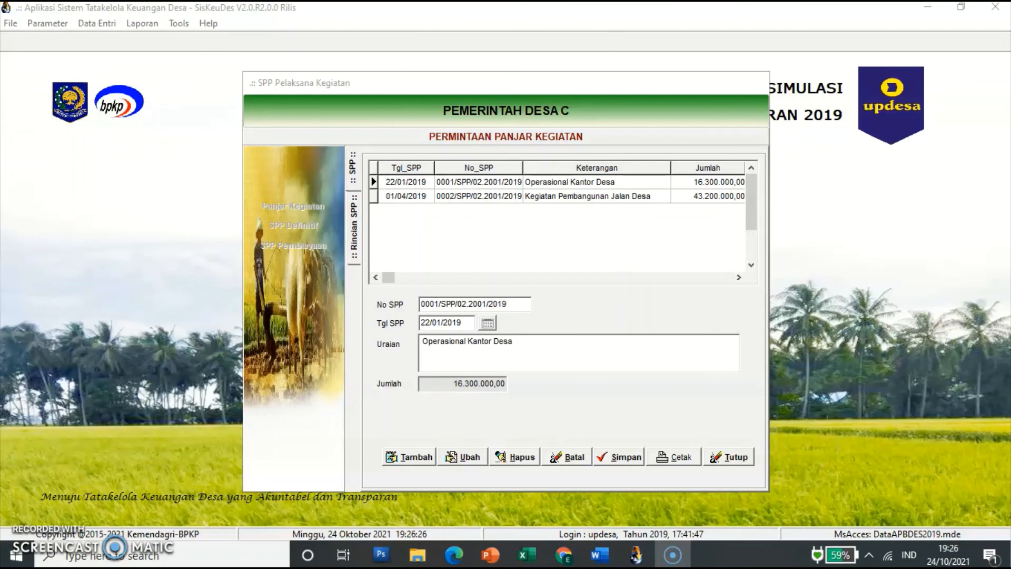
Step: Select the first advance request in the Permintaan Panjar Kegiatan list
{"action": "left_click", "coordinate": [471, 185]}
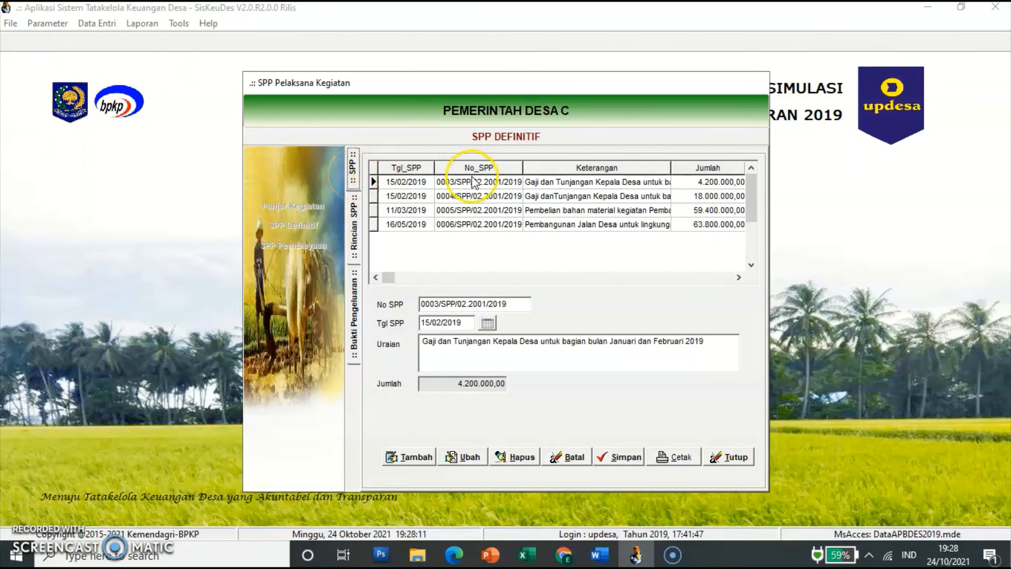
Step: Open SPP 0003's Penghasilan Tetap Kepala Desa line, view receipt 00001 for 3.000.000, then its deductions
{"action": "left_click", "coordinate": [505, 182]}
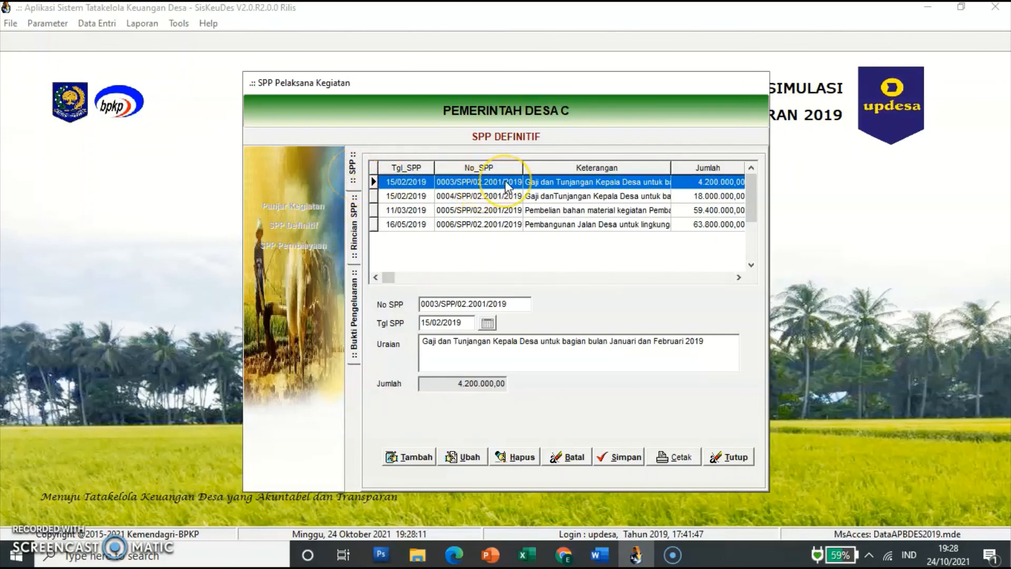
{"action": "double_click", "coordinate": [505, 181]}
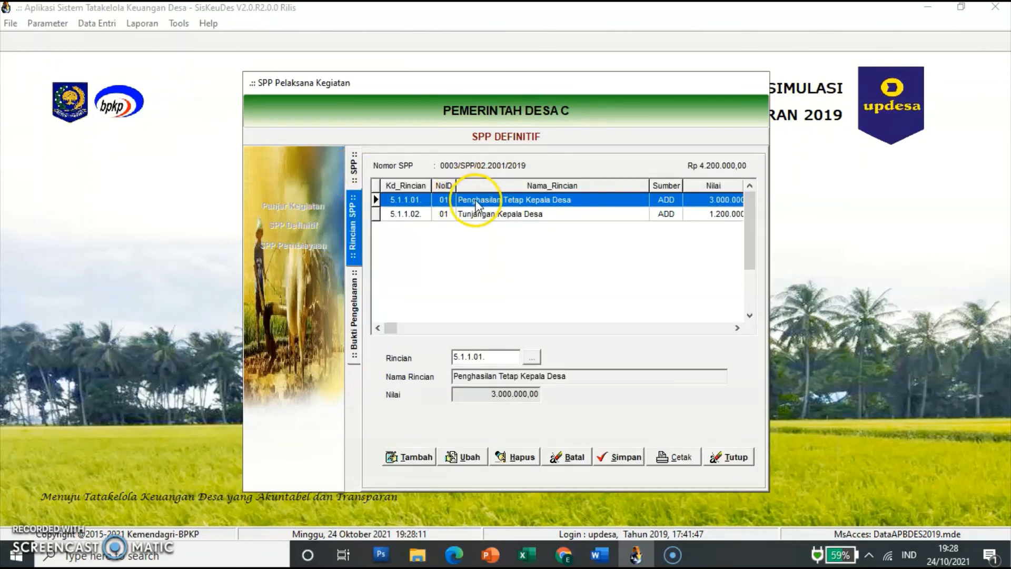
{"action": "double_click", "coordinate": [508, 203]}
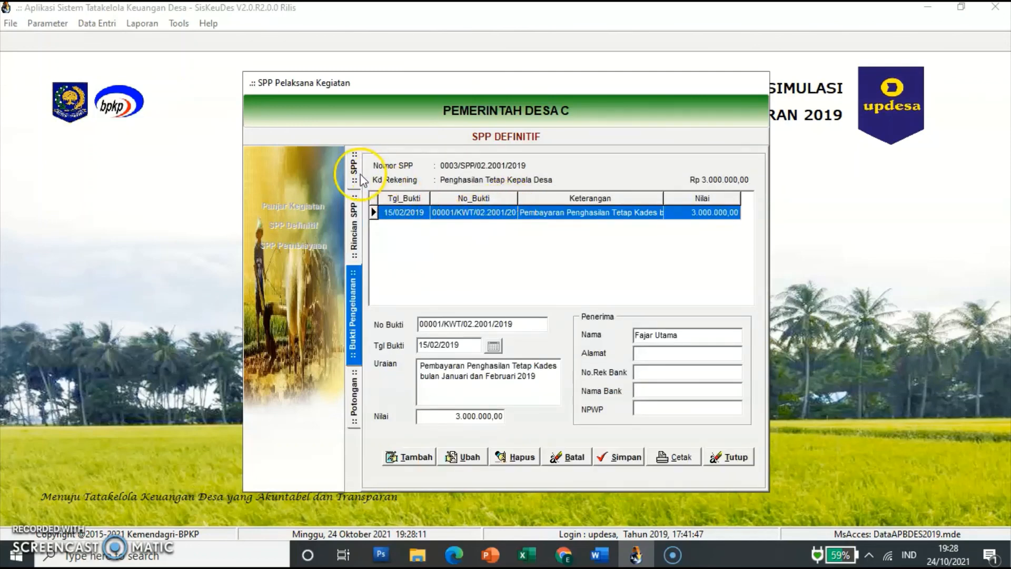
{"action": "left_click", "coordinate": [354, 221]}
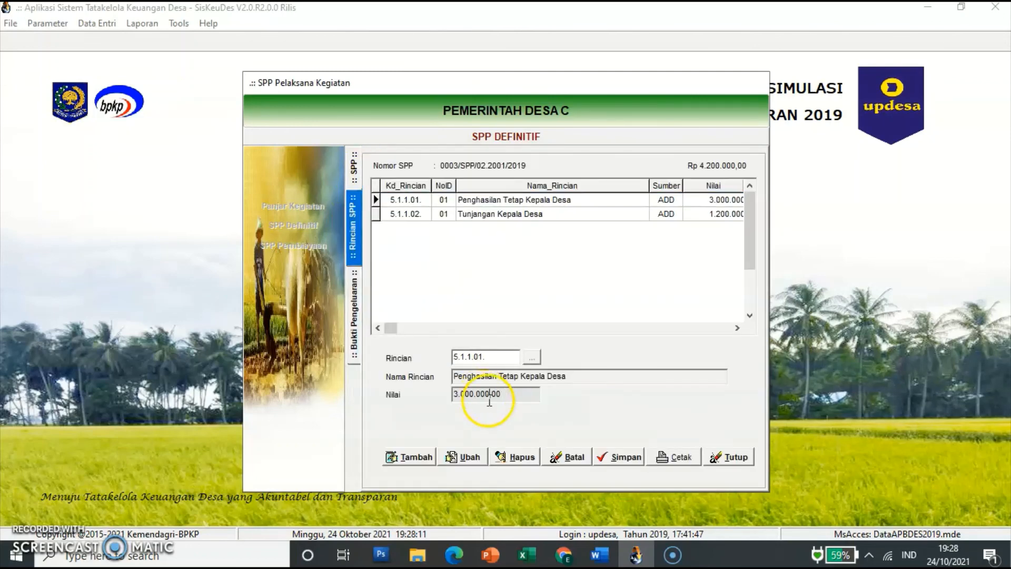
{"action": "left_click", "coordinate": [497, 205]}
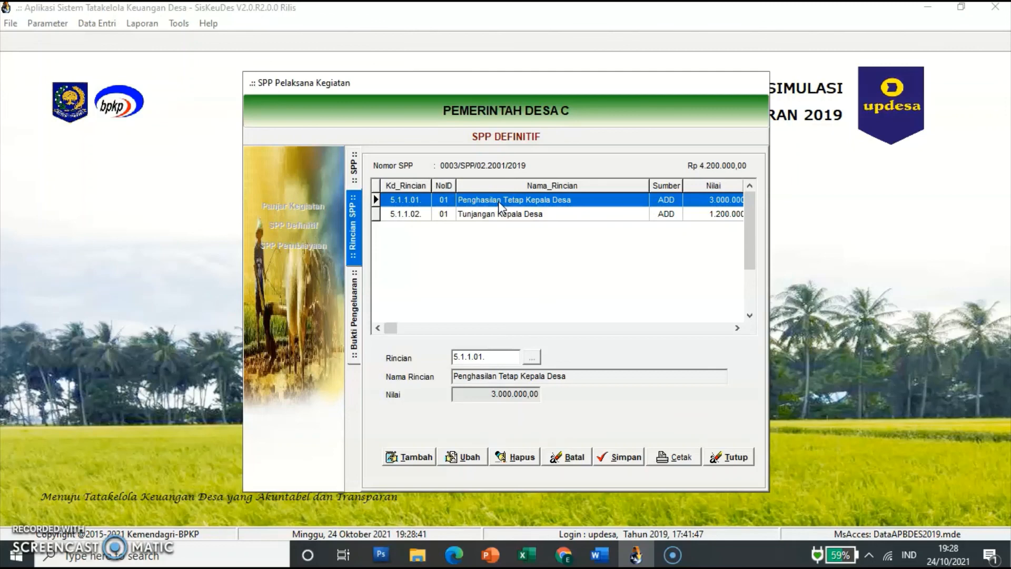
{"action": "double_click", "coordinate": [498, 202]}
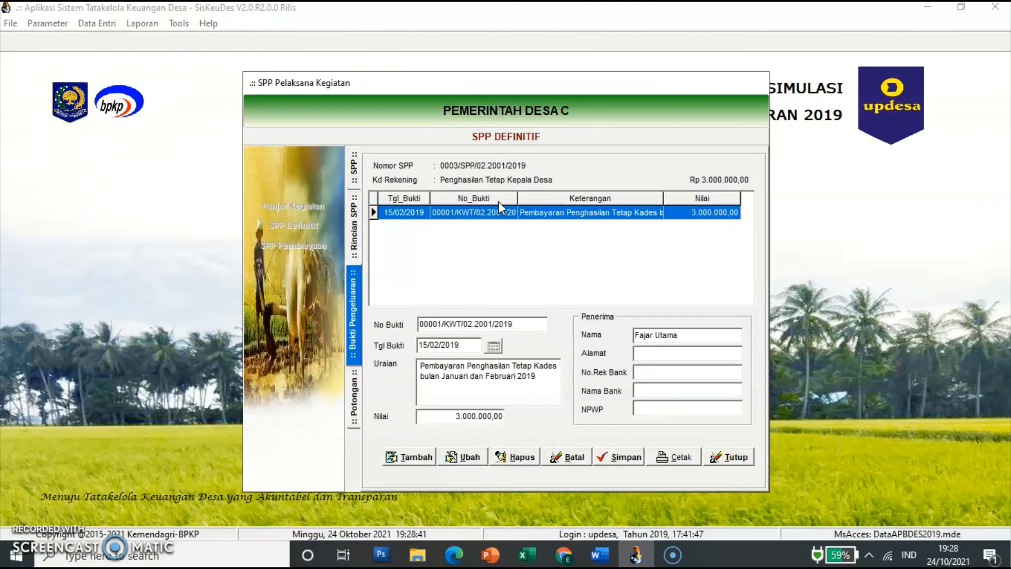
{"action": "left_click", "coordinate": [457, 338]}
{"action": "left_click", "coordinate": [356, 406]}
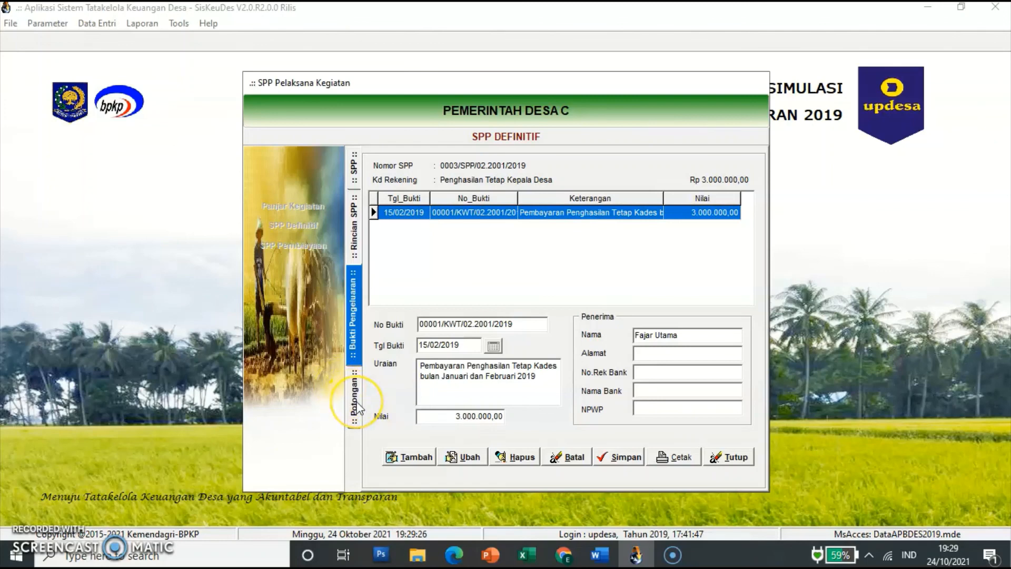